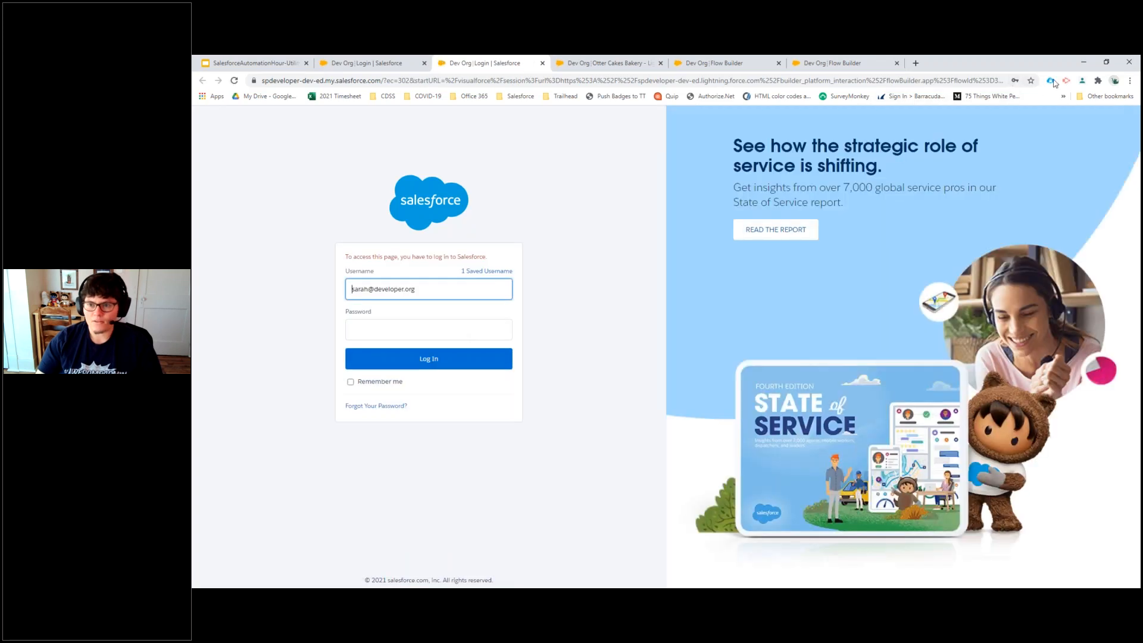
# Log in to the developer org in a new tab and close the outdated Flow Builder and Otter Cakes Bakery tabs.
pyautogui.click(1052, 81)
pyautogui.click(997, 203)
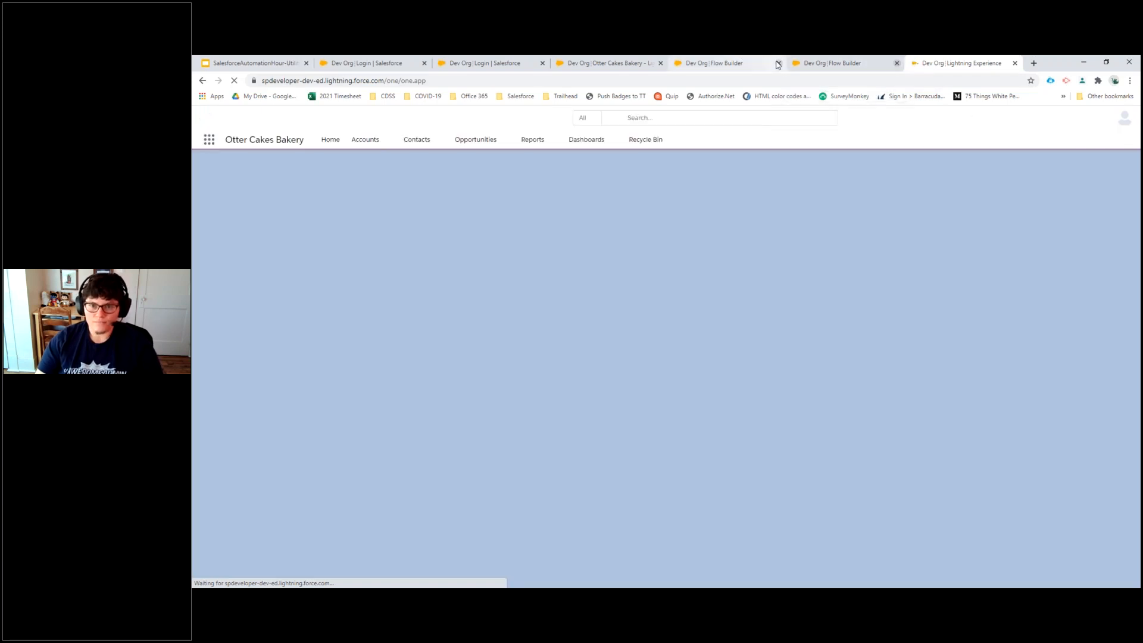
pyautogui.click(778, 64)
pyautogui.click(778, 64)
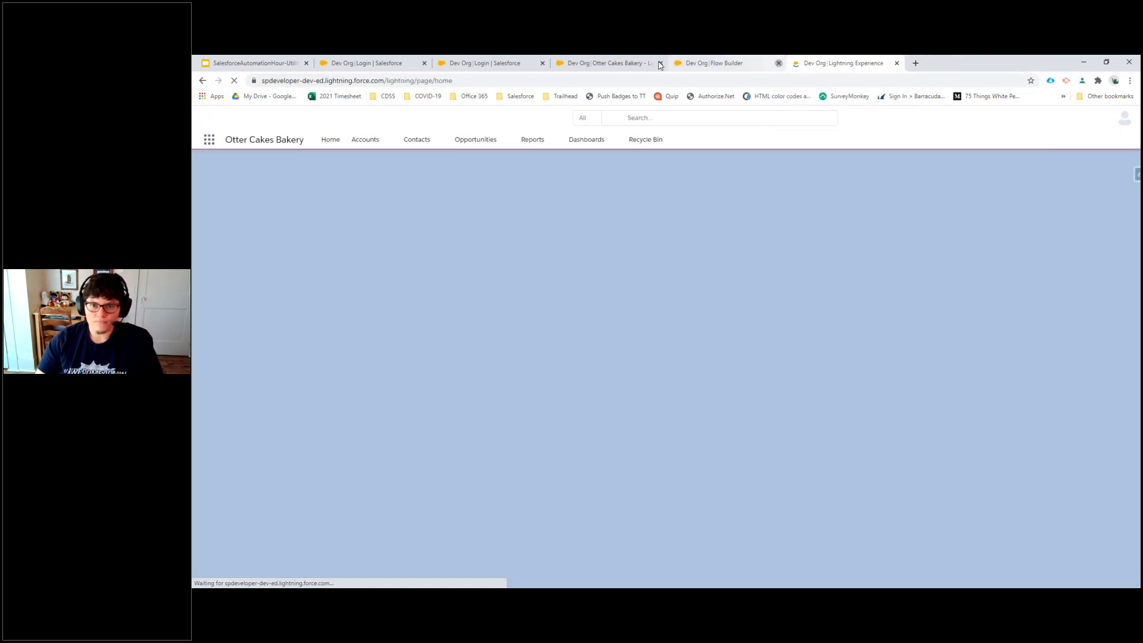
pyautogui.click(661, 63)
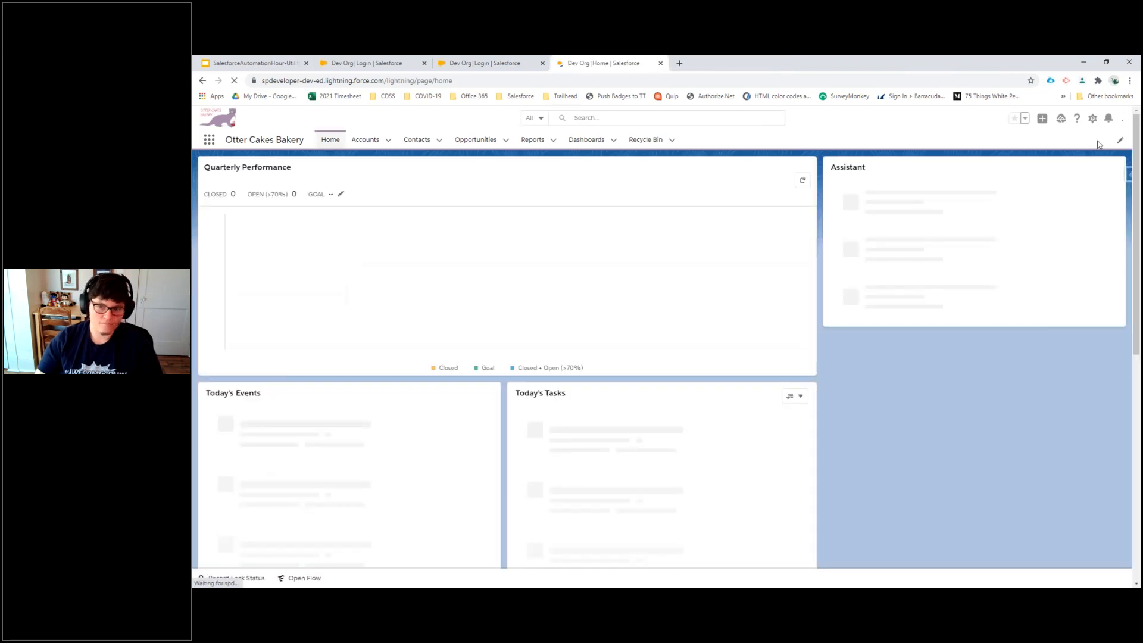
# Find the Flows list in Setup with the search term "flow" and open the Utility: Open Record flow.
pyautogui.click(1093, 119)
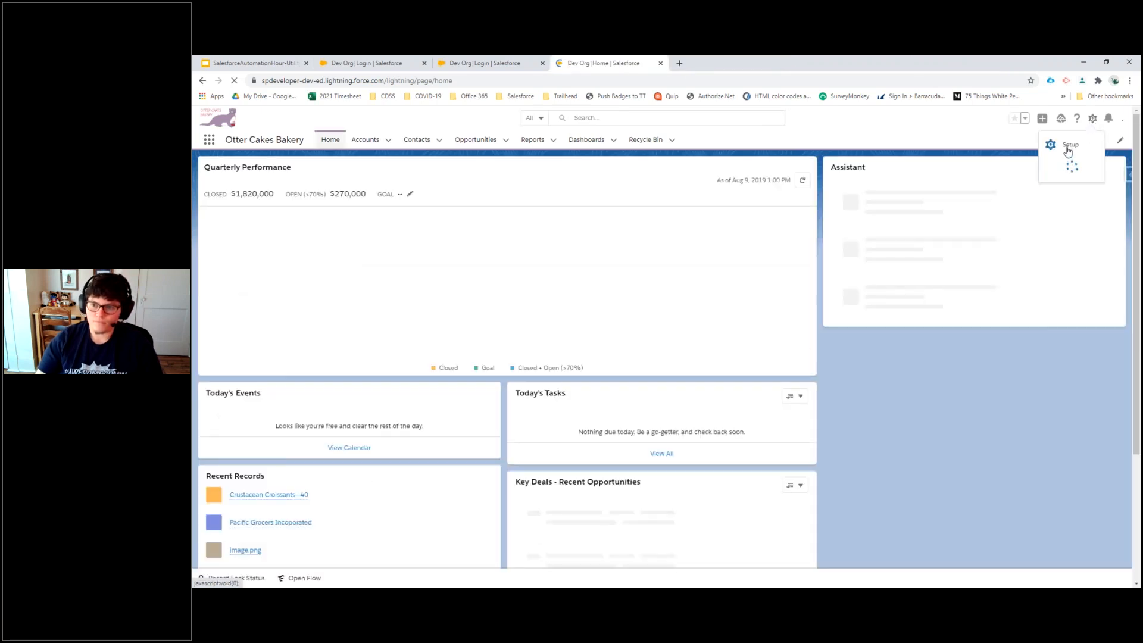
pyautogui.click(1070, 145)
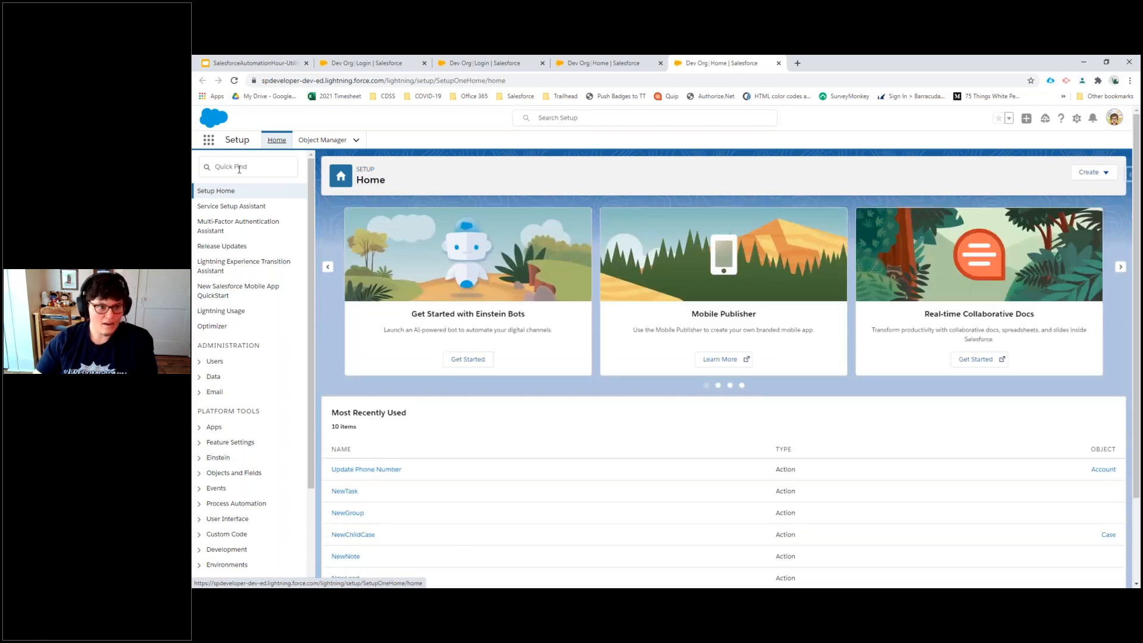
pyautogui.click(239, 169)
pyautogui.write('flow')
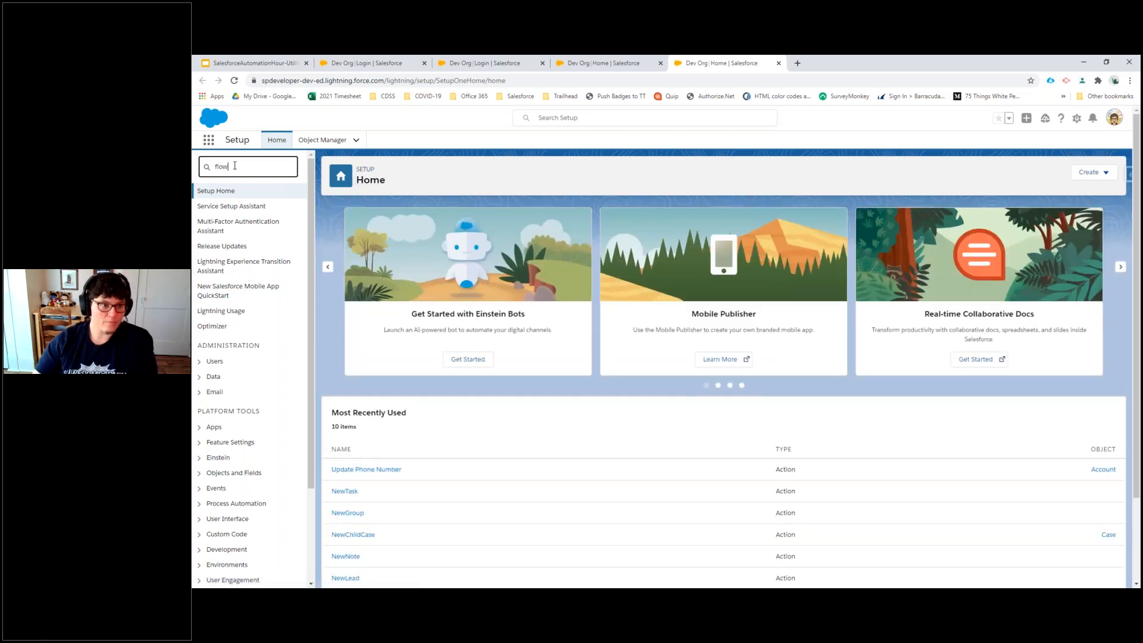
pyautogui.click(235, 269)
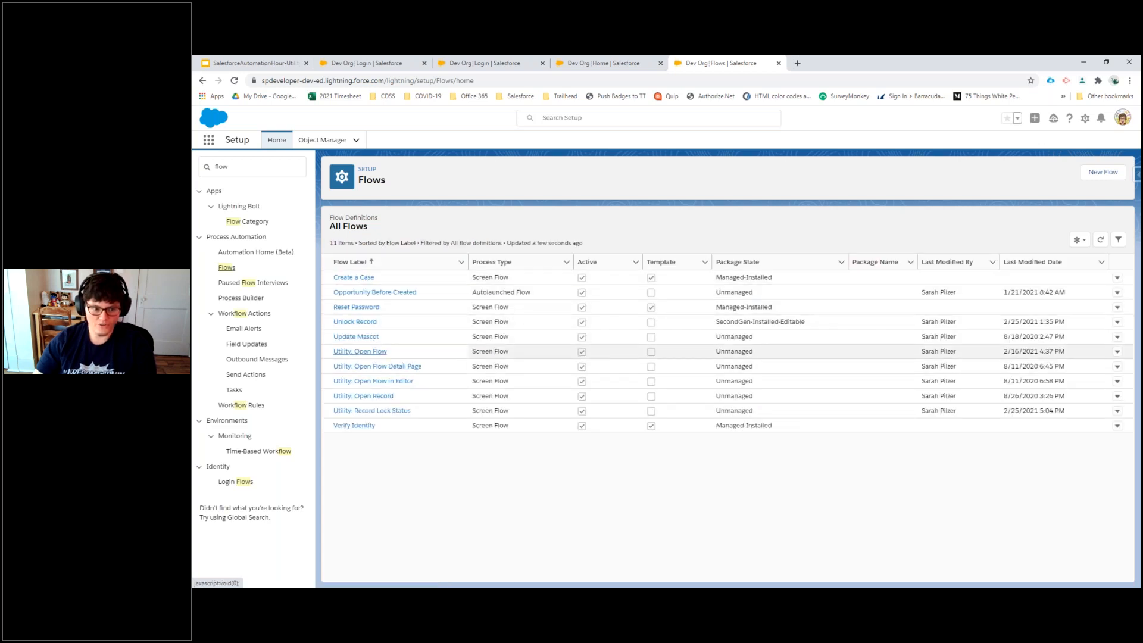
pyautogui.click(382, 397)
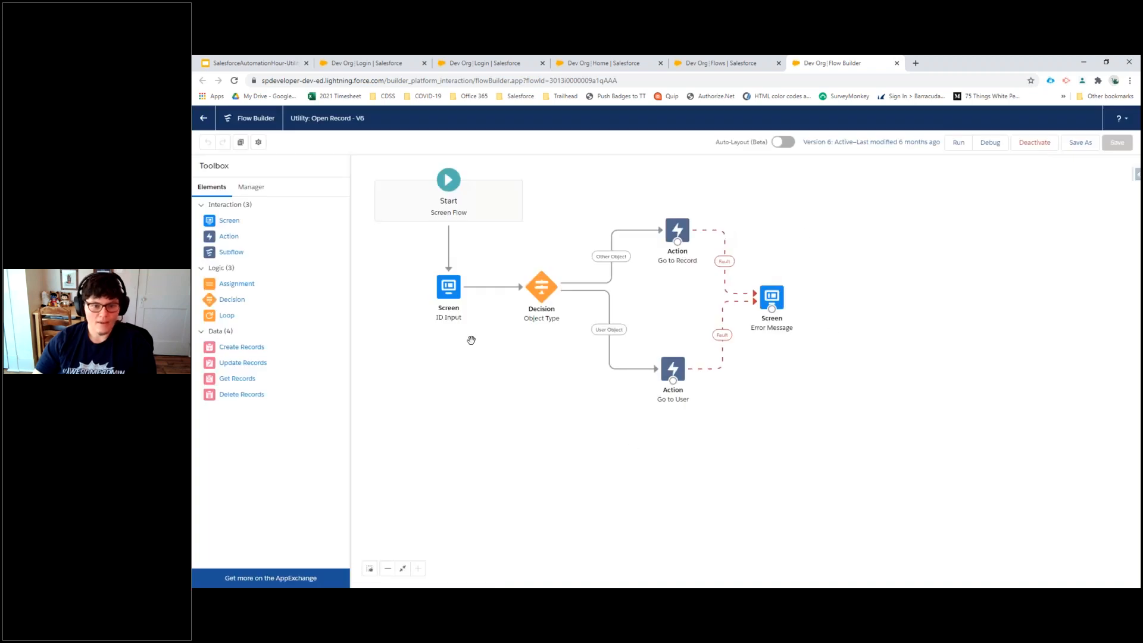
# Review the ID Input screen's Record ID field and the navigationButtonFSC component's button label and navigation type.
pyautogui.click(452, 294)
pyautogui.doubleClick(451, 293)
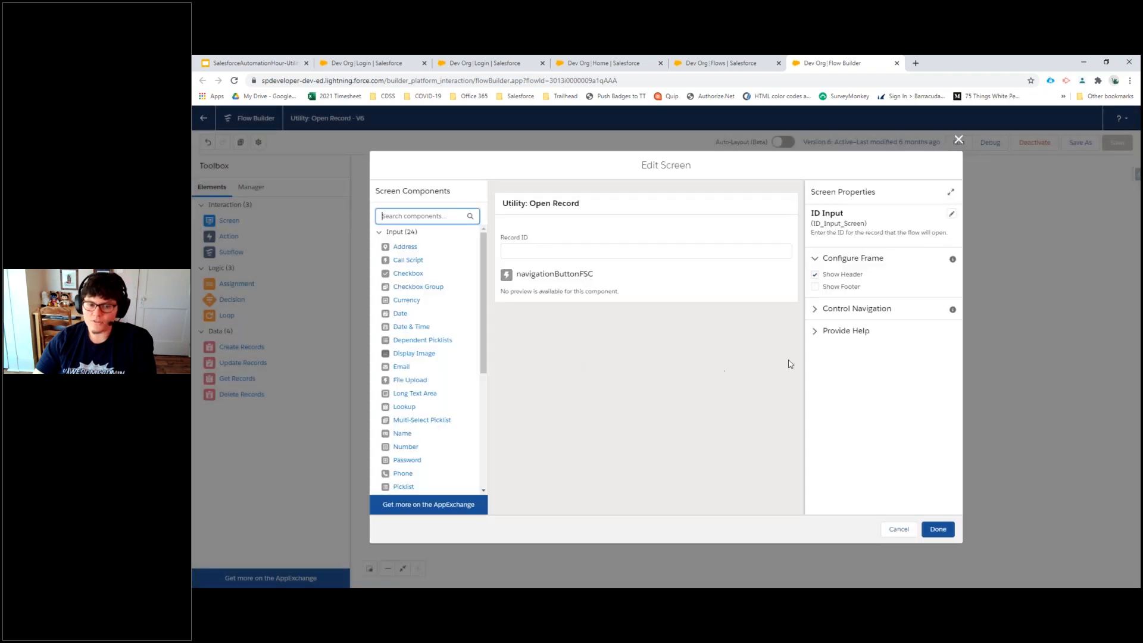
pyautogui.click(533, 257)
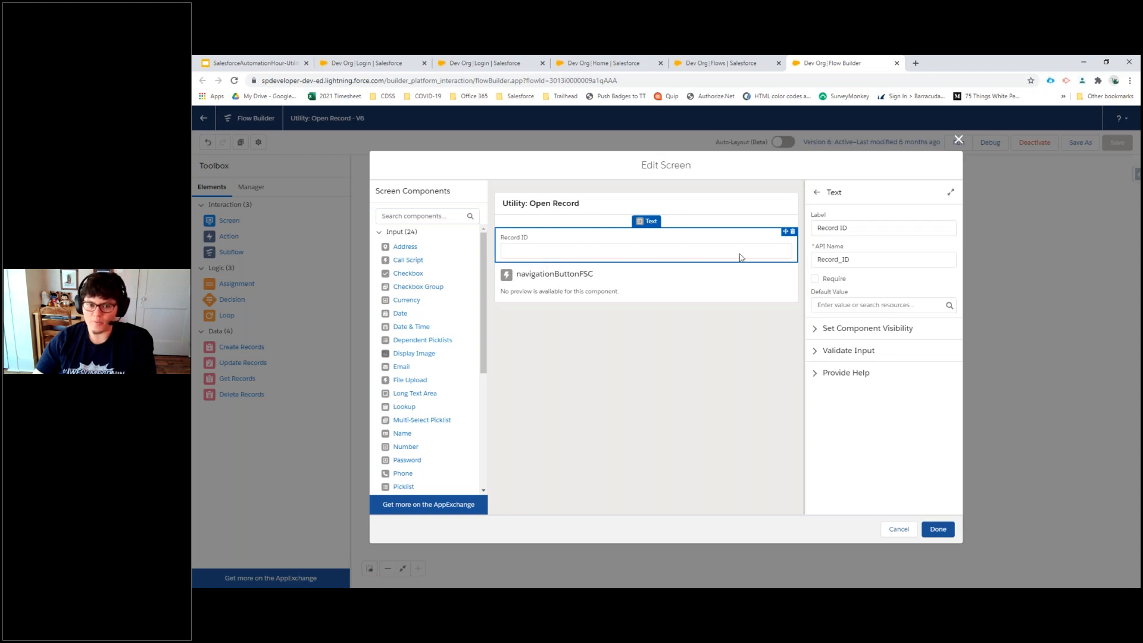
pyautogui.click(691, 290)
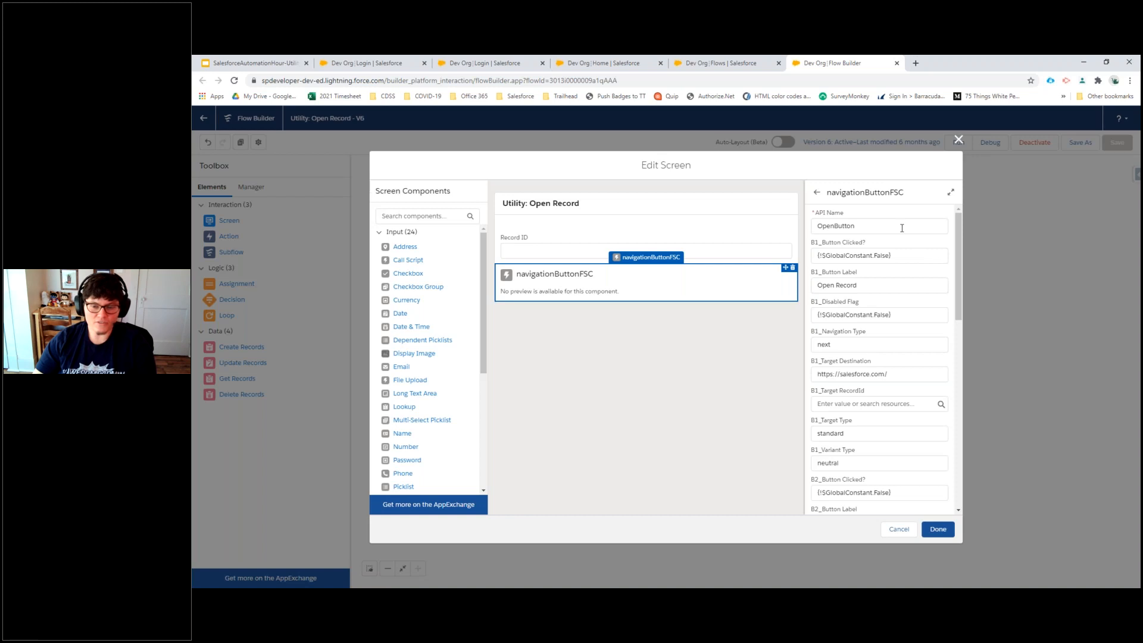
pyautogui.moveTo(893, 290); pyautogui.dragTo(800, 288)
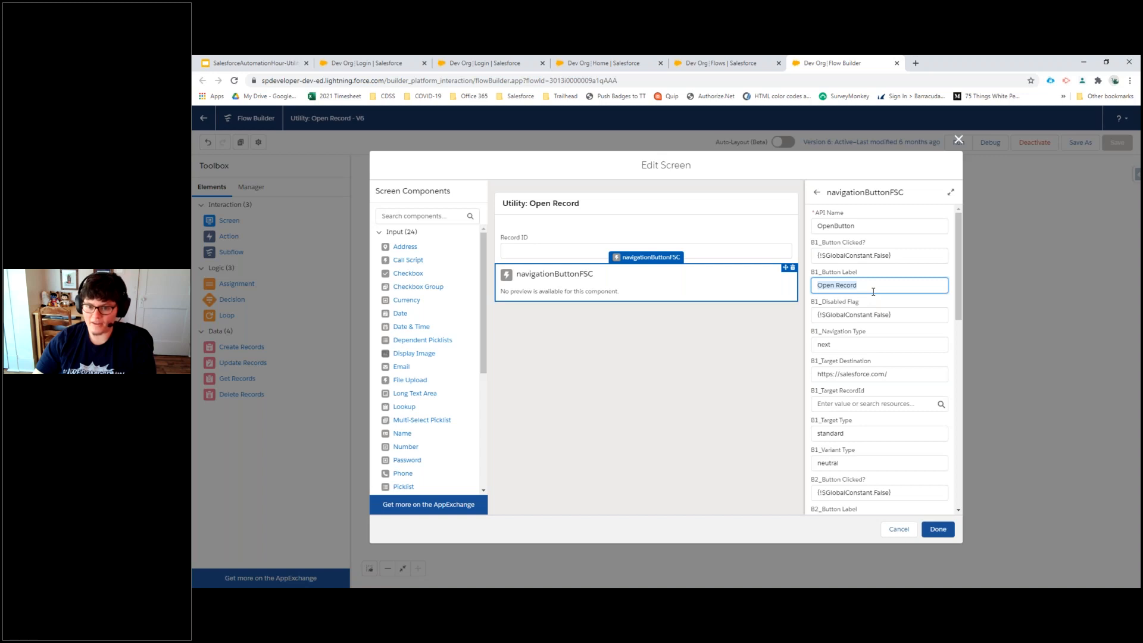
pyautogui.click(890, 345)
pyautogui.moveTo(868, 347); pyautogui.dragTo(801, 348)
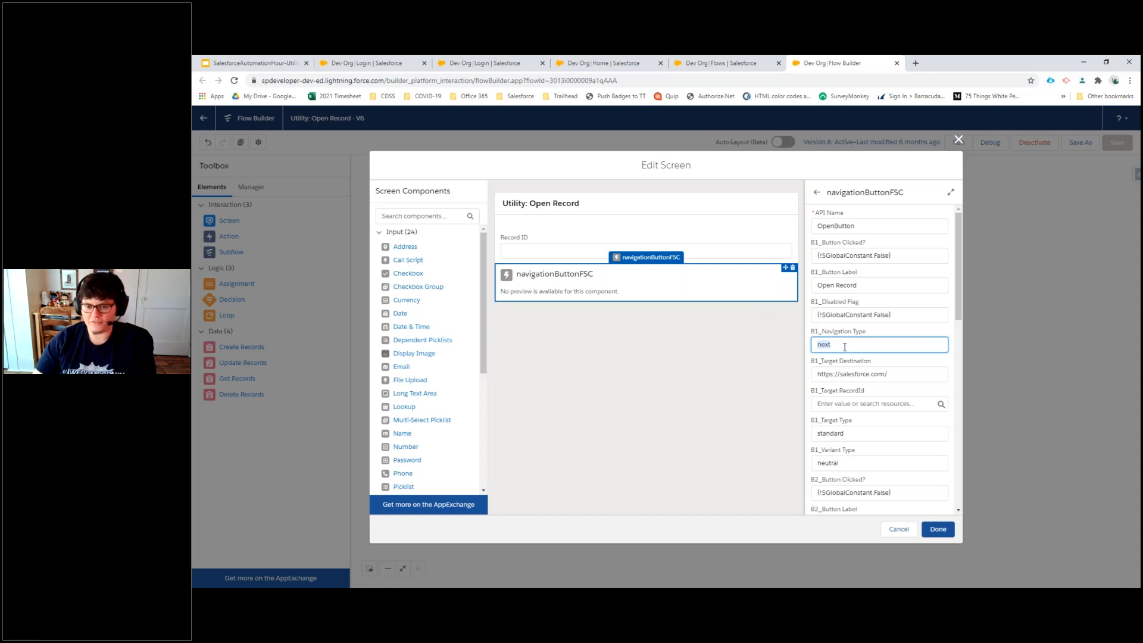
pyautogui.click(816, 194)
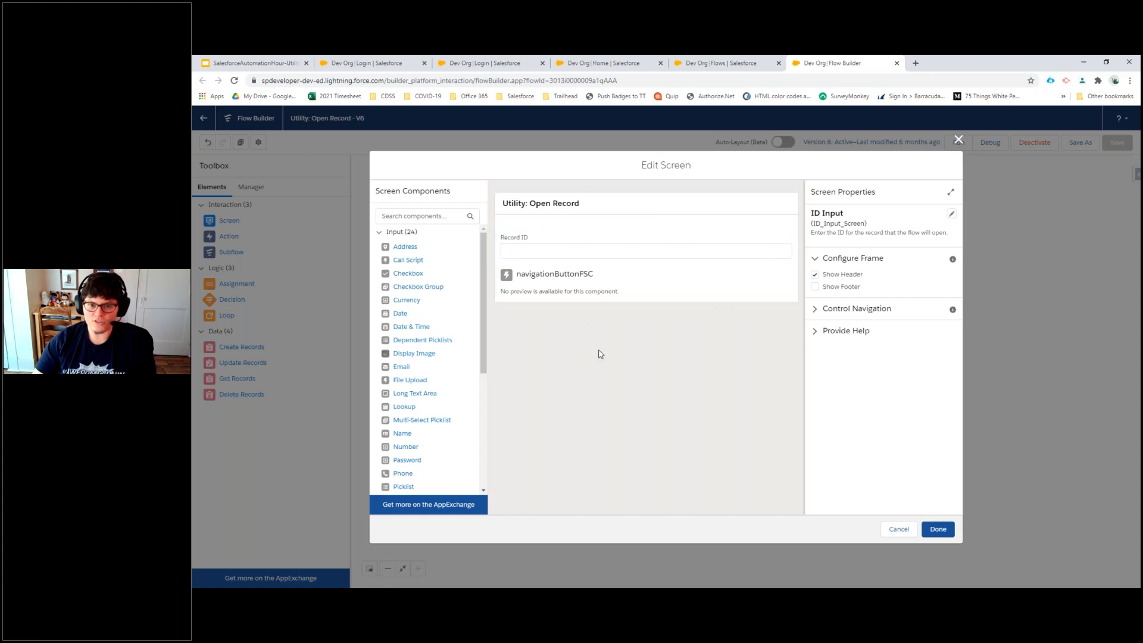
# Show the ID Input screen's footer to view its navigation options, and hide the footer again.
pyautogui.click(815, 288)
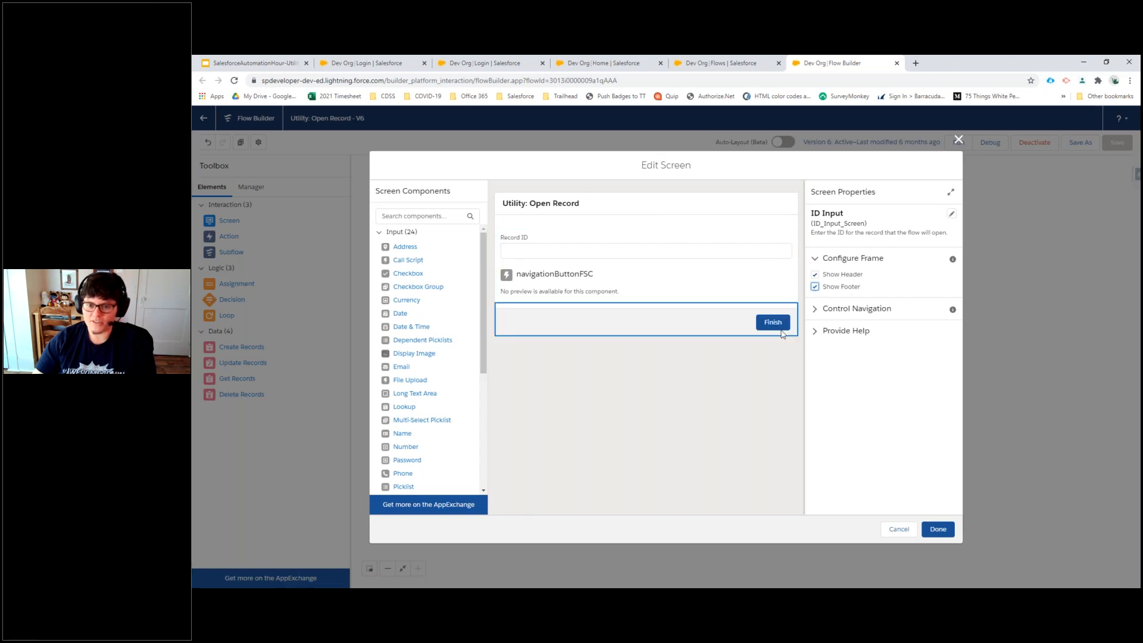
pyautogui.click(816, 309)
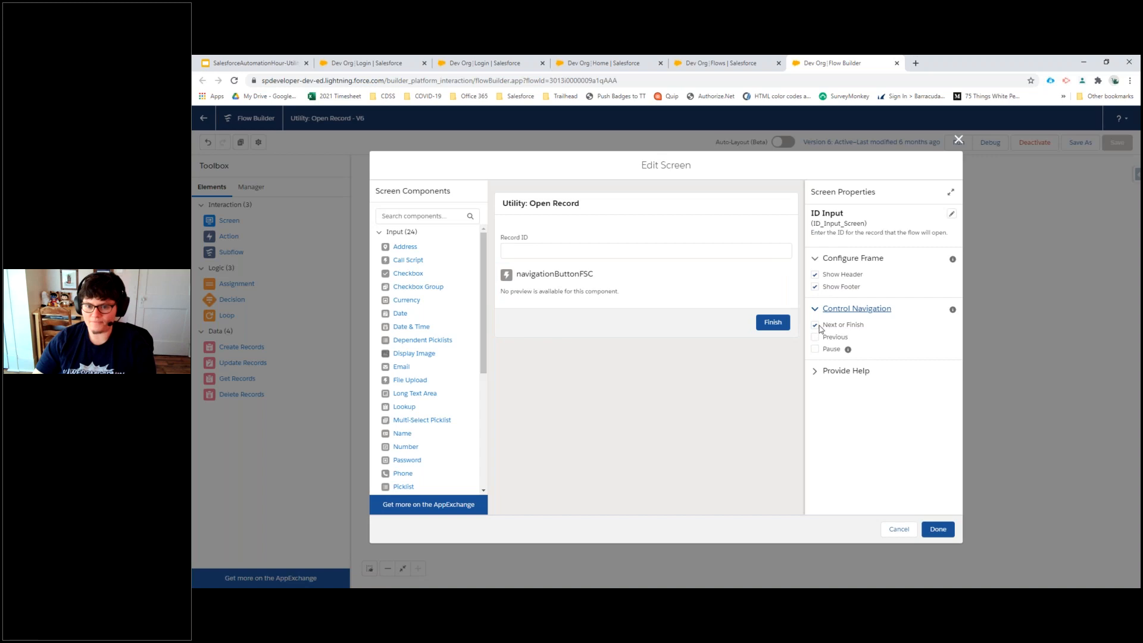
pyautogui.click(815, 288)
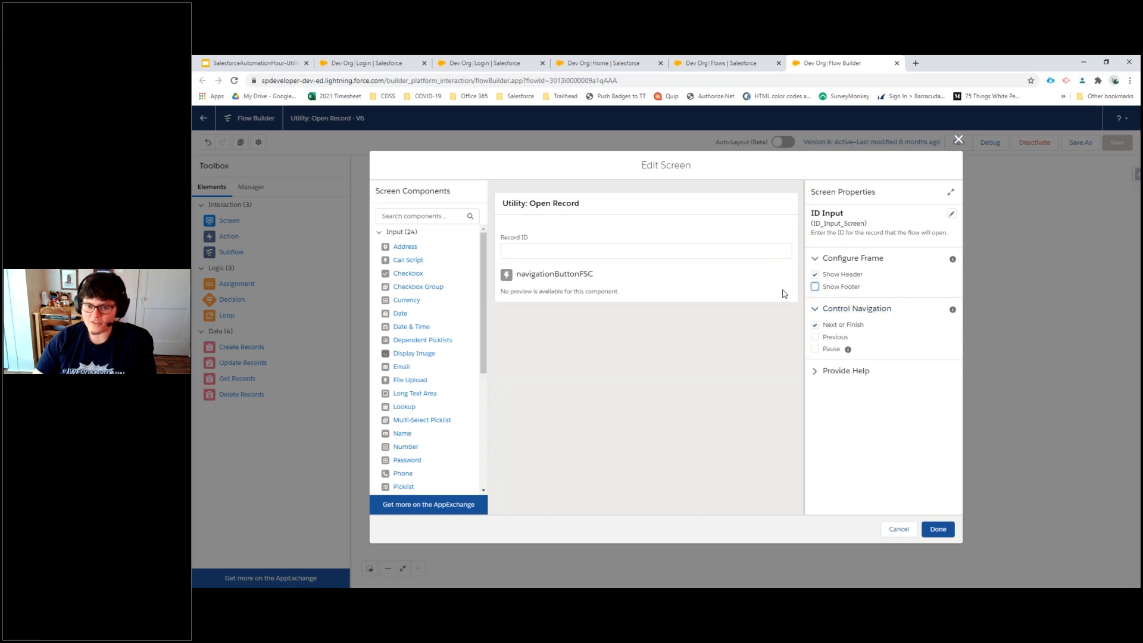
# Hide the ID Input screen's header, check the navigation button's target type, and apply the screen settings.
pyautogui.click(814, 275)
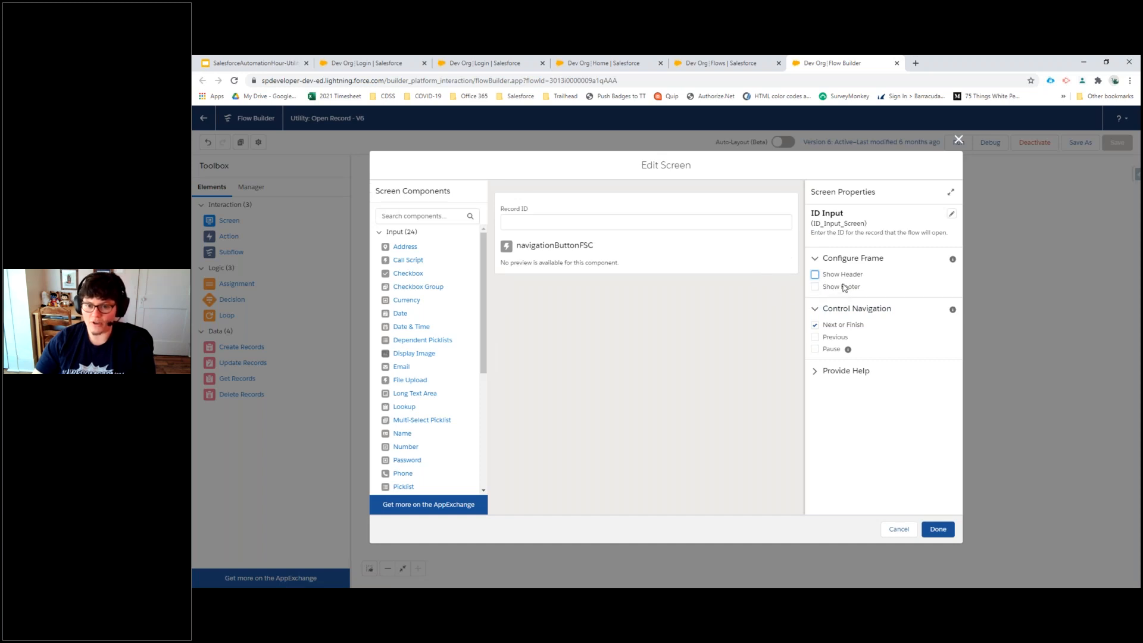
pyautogui.click(706, 255)
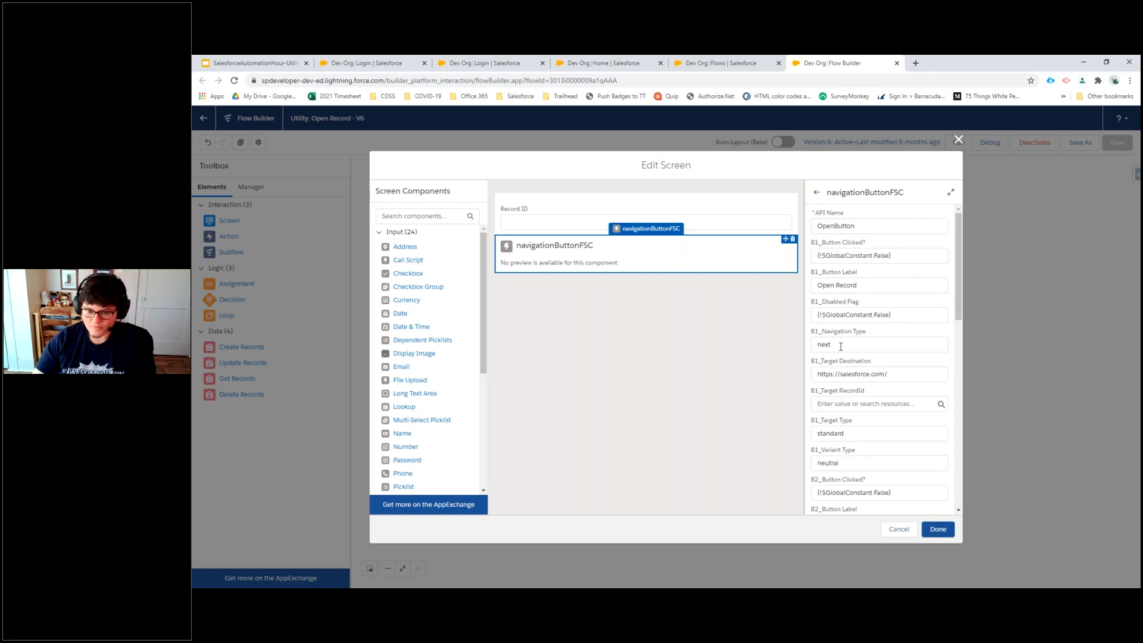
pyautogui.moveTo(844, 433); pyautogui.dragTo(806, 434)
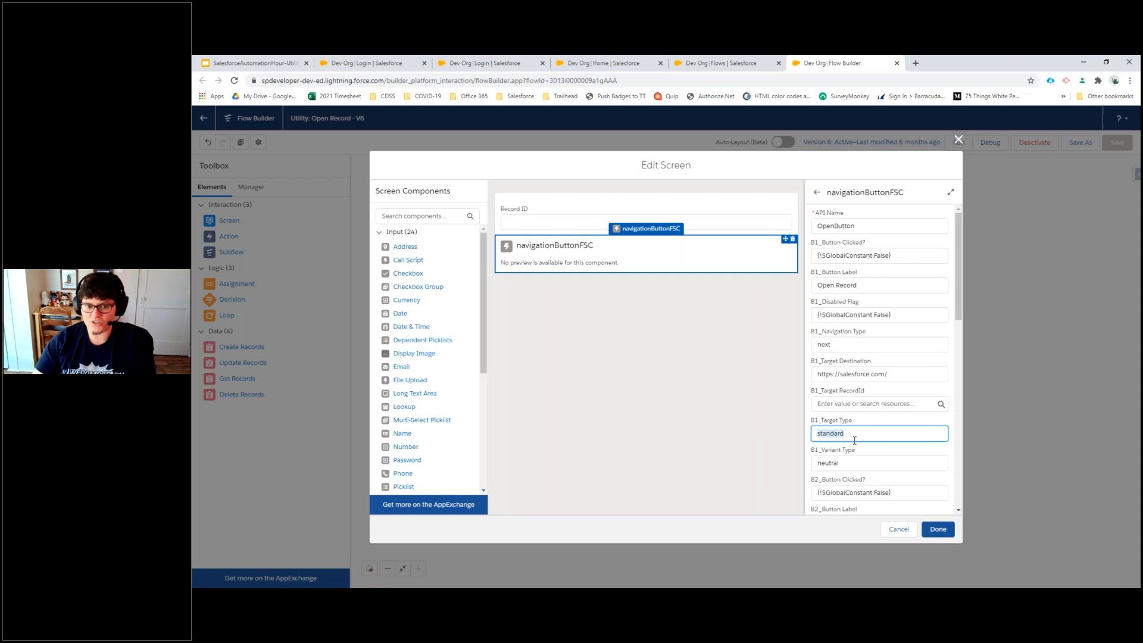
pyautogui.click(943, 532)
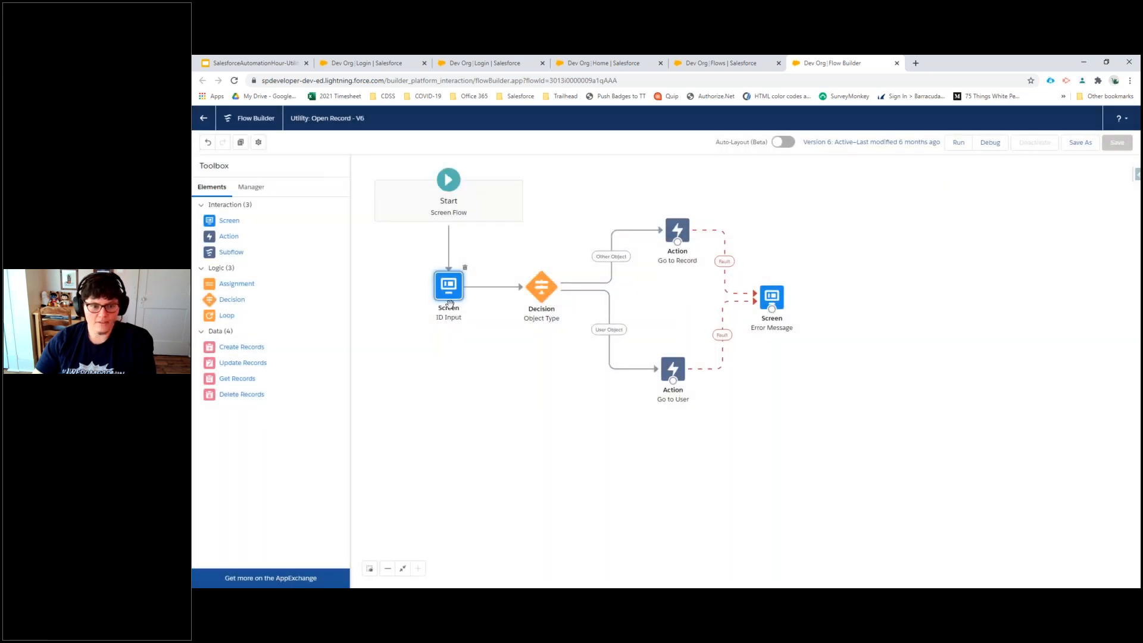
# Review the User Object outcome's condition in the Object Type decision and close the decision.
pyautogui.click(542, 296)
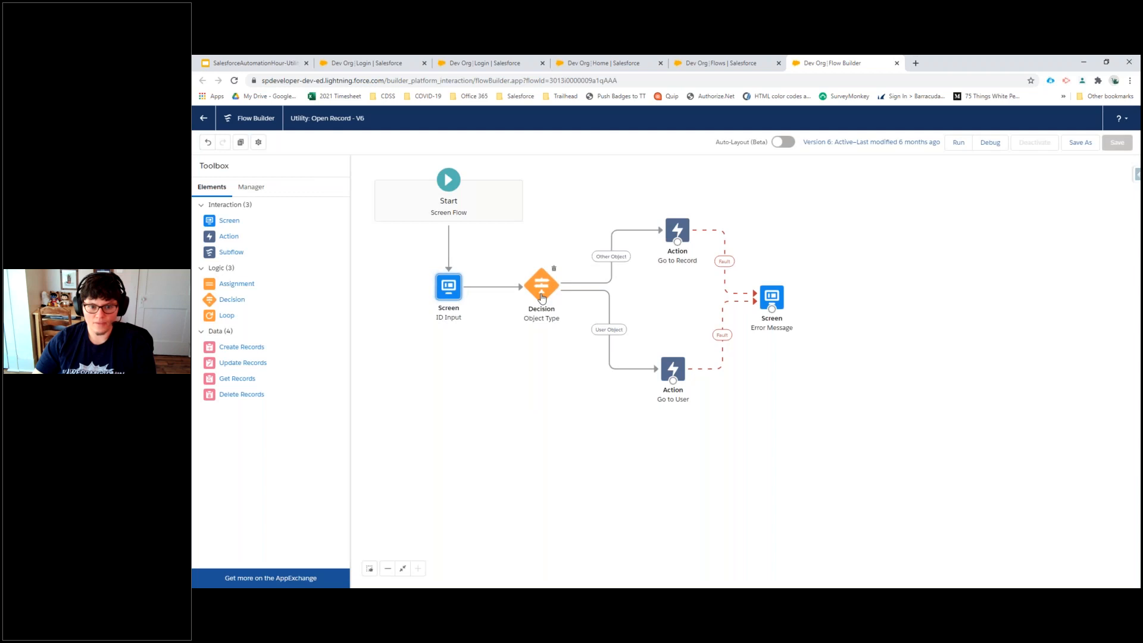
pyautogui.doubleClick(541, 296)
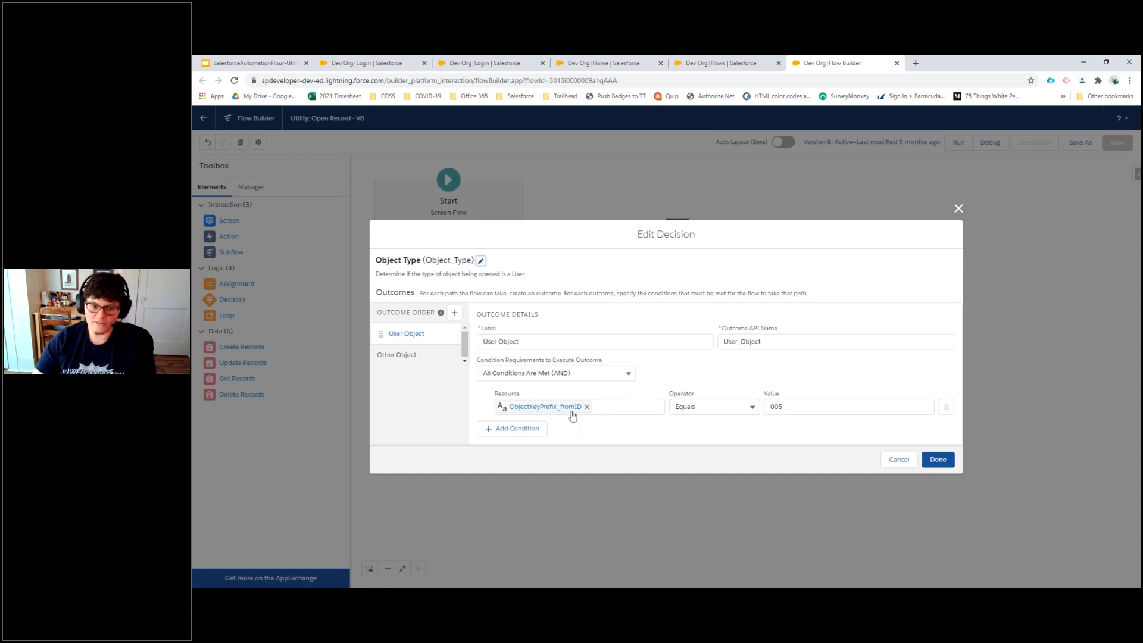
pyautogui.click(938, 459)
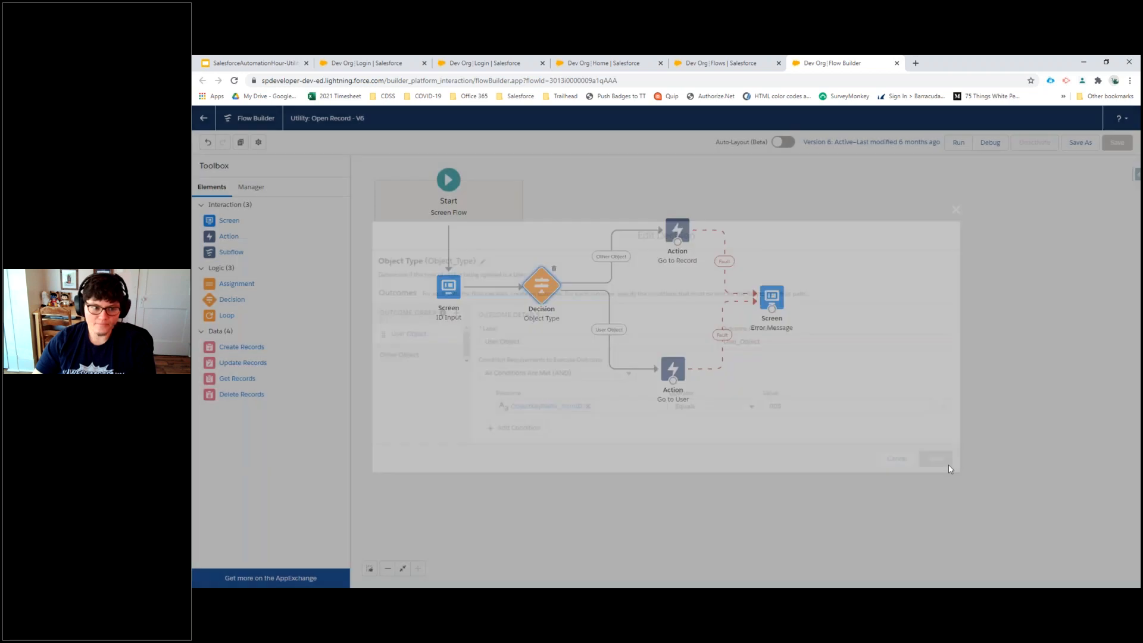
# Examine the LEFT function in the ObjectKeyPrefix_fromID formula resource and close the formula.
pyautogui.click(248, 188)
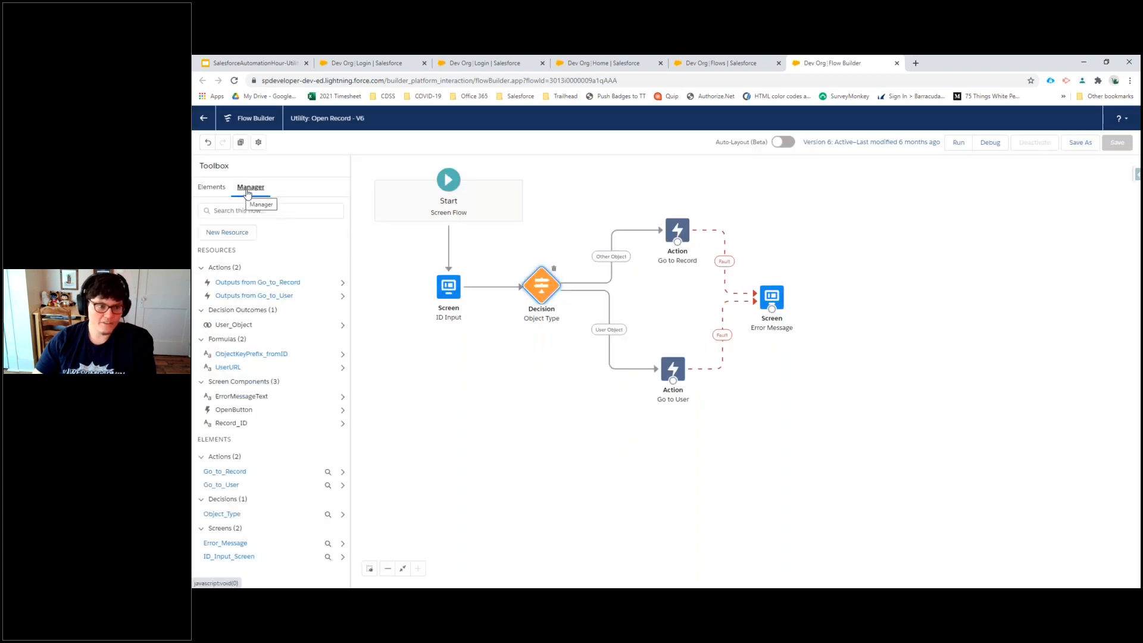
pyautogui.click(267, 356)
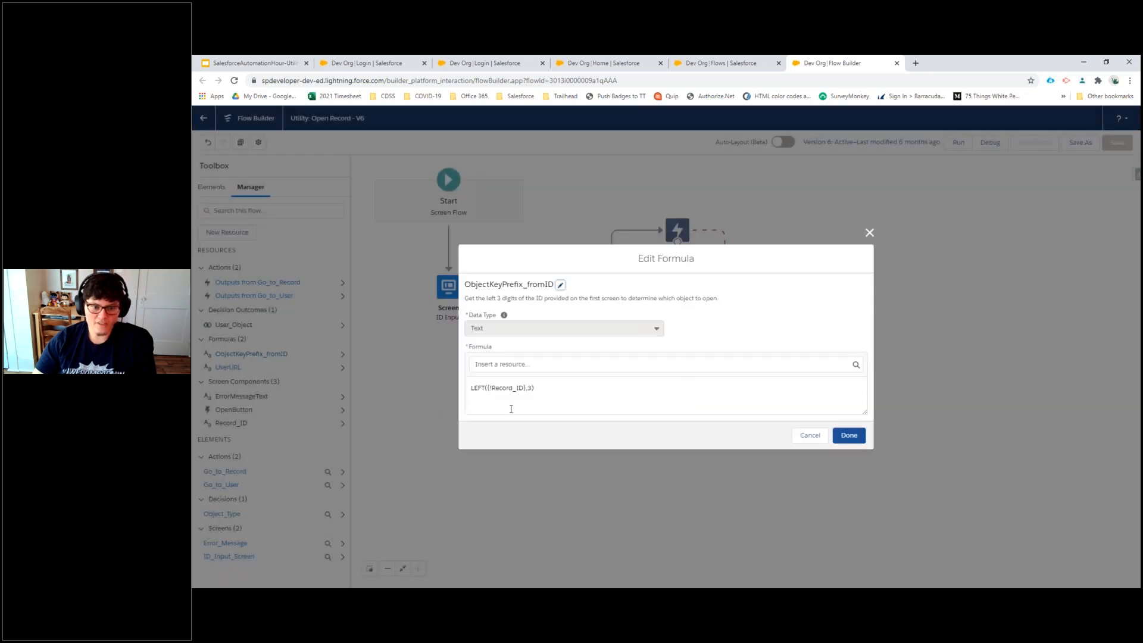
pyautogui.moveTo(471, 391); pyautogui.dragTo(483, 390)
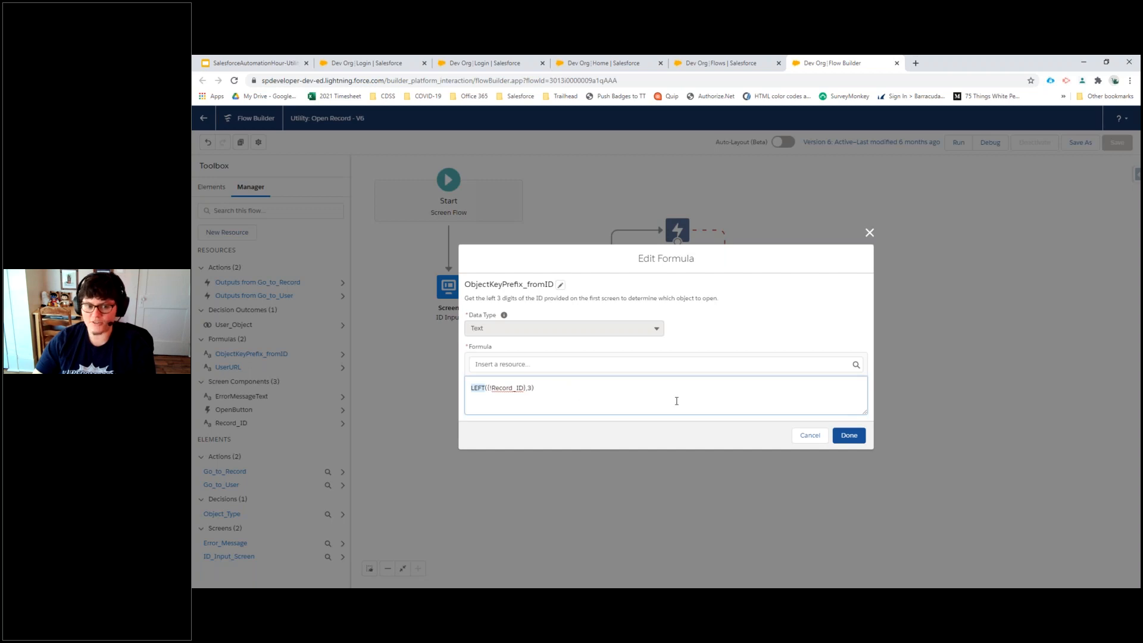
pyautogui.click(849, 435)
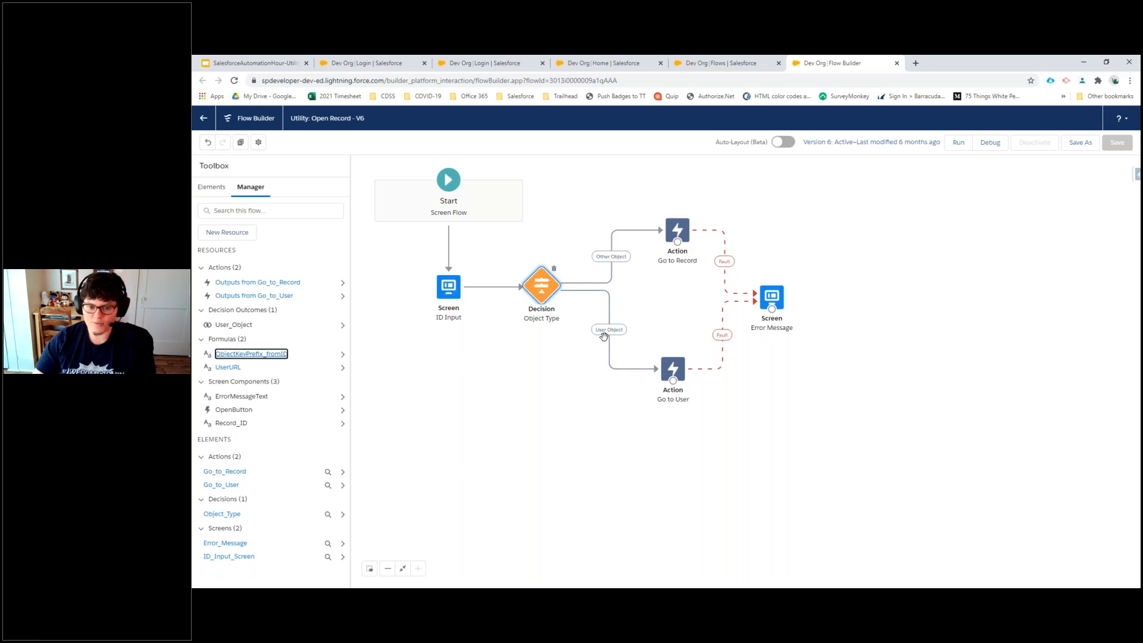
# Review the url input value of the Go to User action and close the action.
pyautogui.click(672, 370)
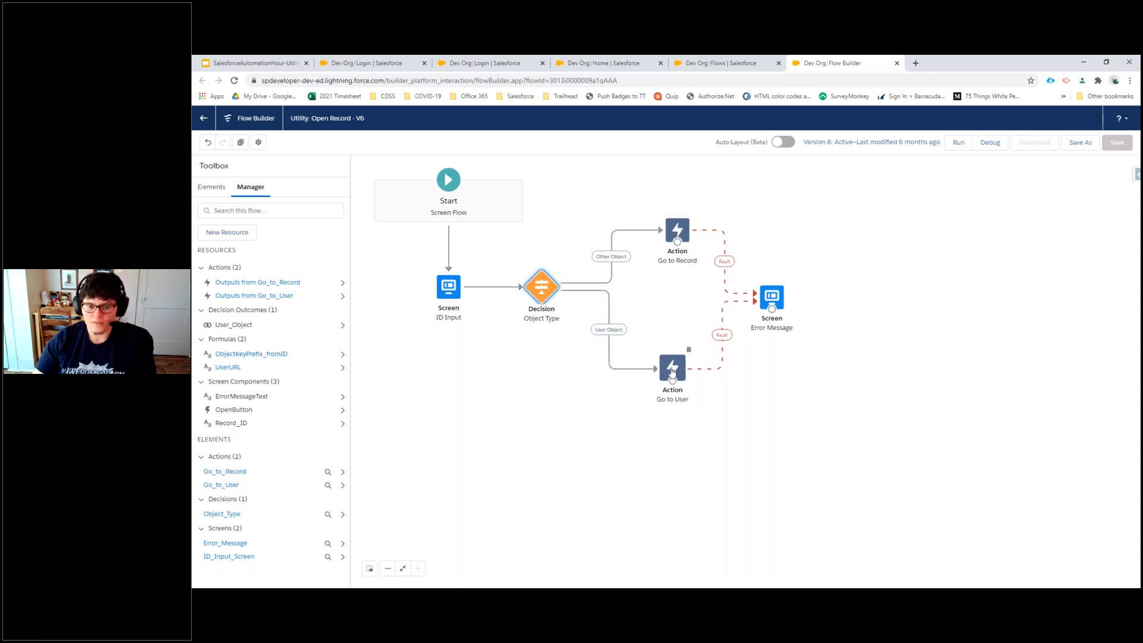
pyautogui.doubleClick(671, 370)
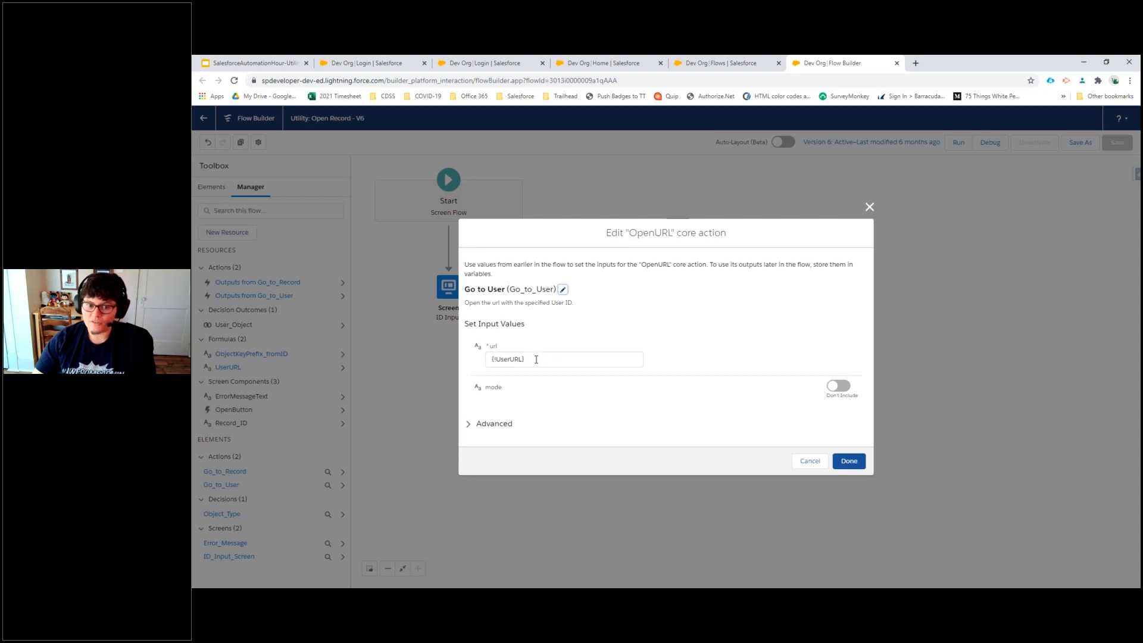
pyautogui.click(851, 463)
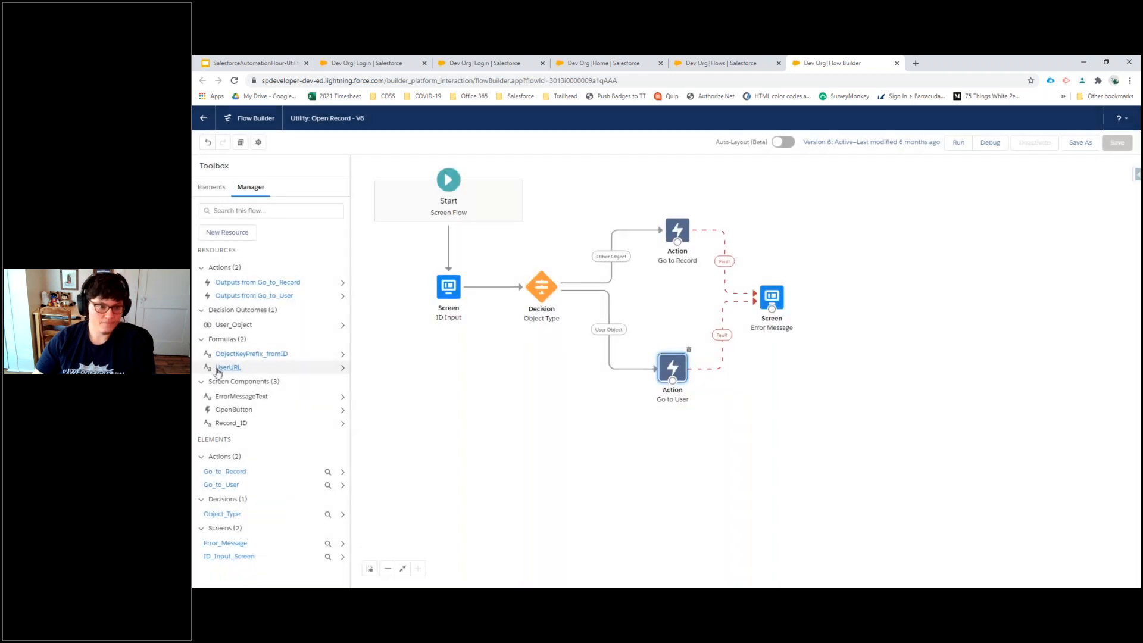
# Examine the domain, setup path and Record_ID parts of the UserURL formula resource and close the formula.
pyautogui.click(226, 368)
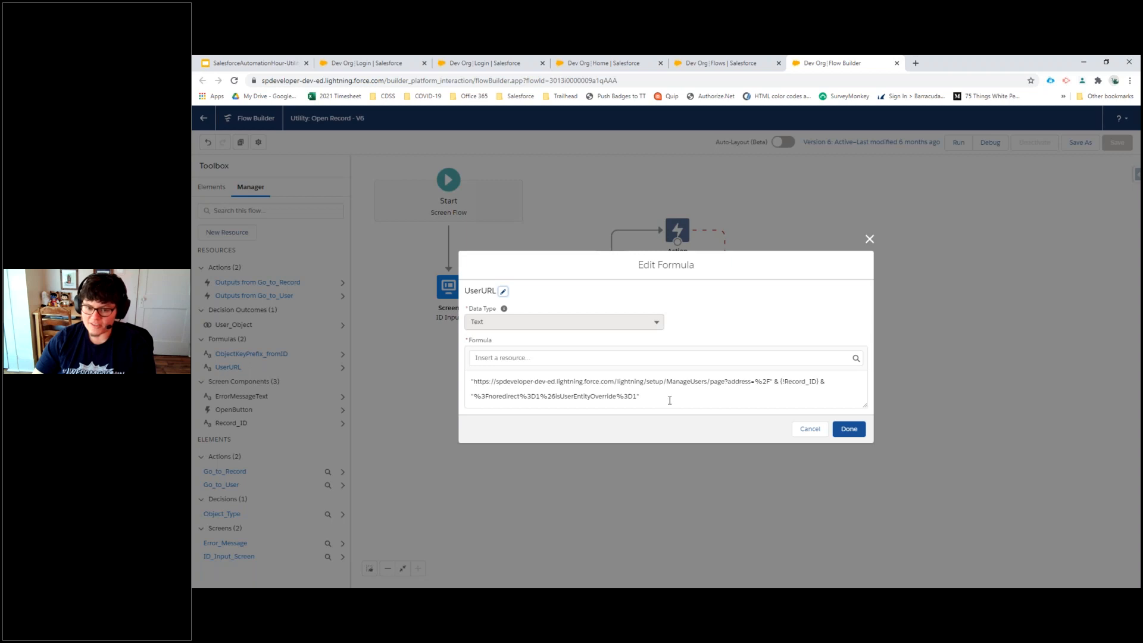
pyautogui.moveTo(474, 382); pyautogui.dragTo(777, 381)
pyautogui.hotkey('ctrl', 'z')
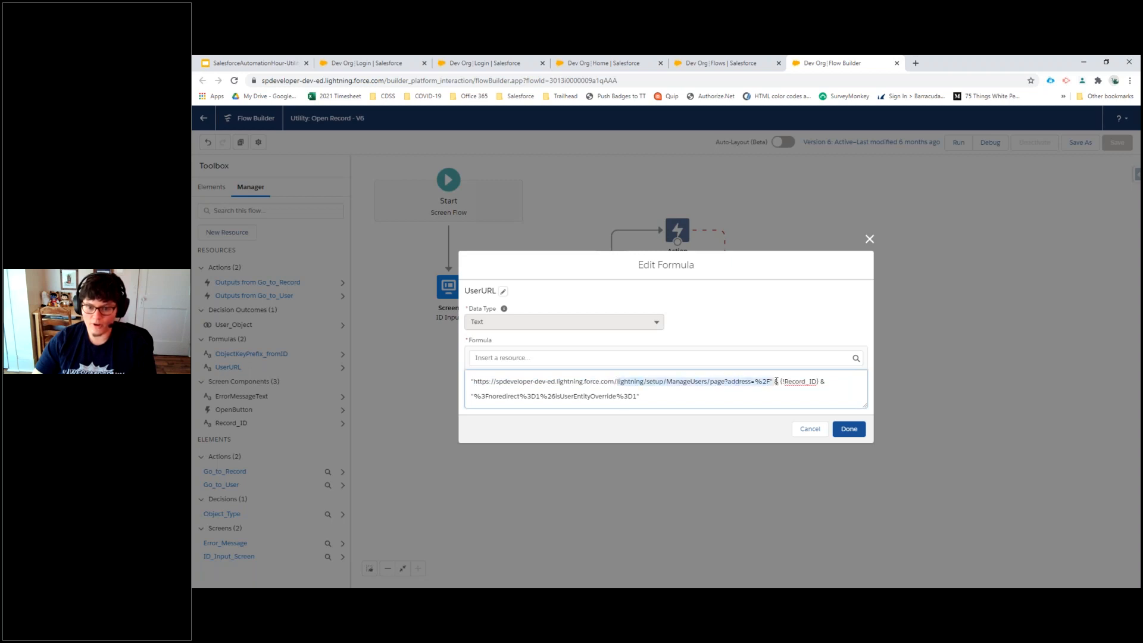
pyautogui.click(805, 382)
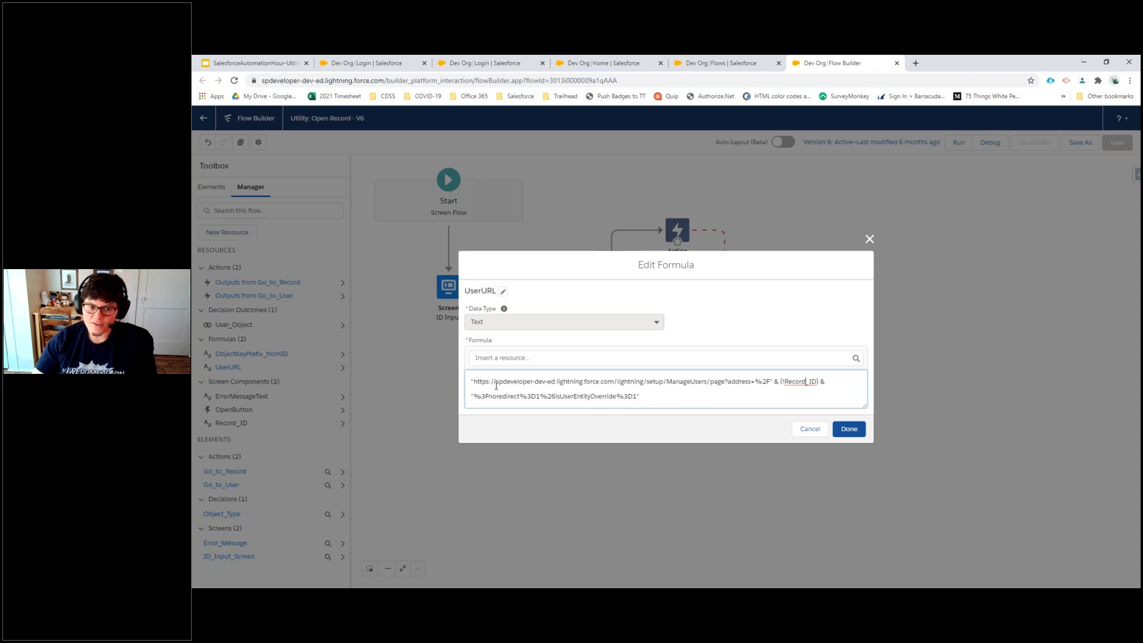
pyautogui.moveTo(495, 384); pyautogui.dragTo(614, 382)
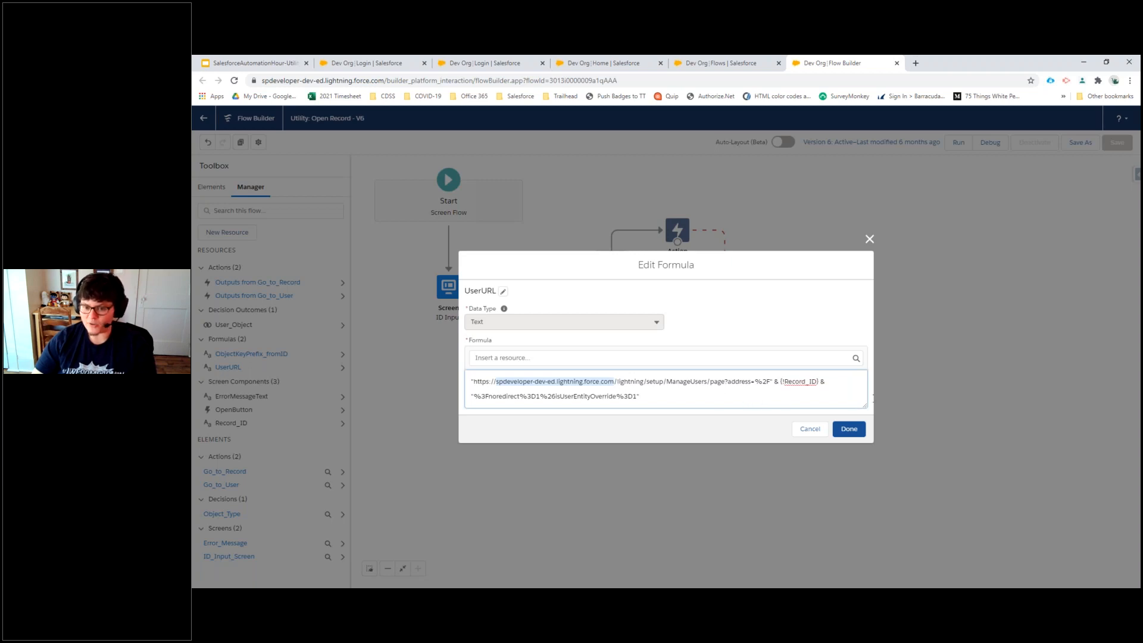
pyautogui.click(848, 428)
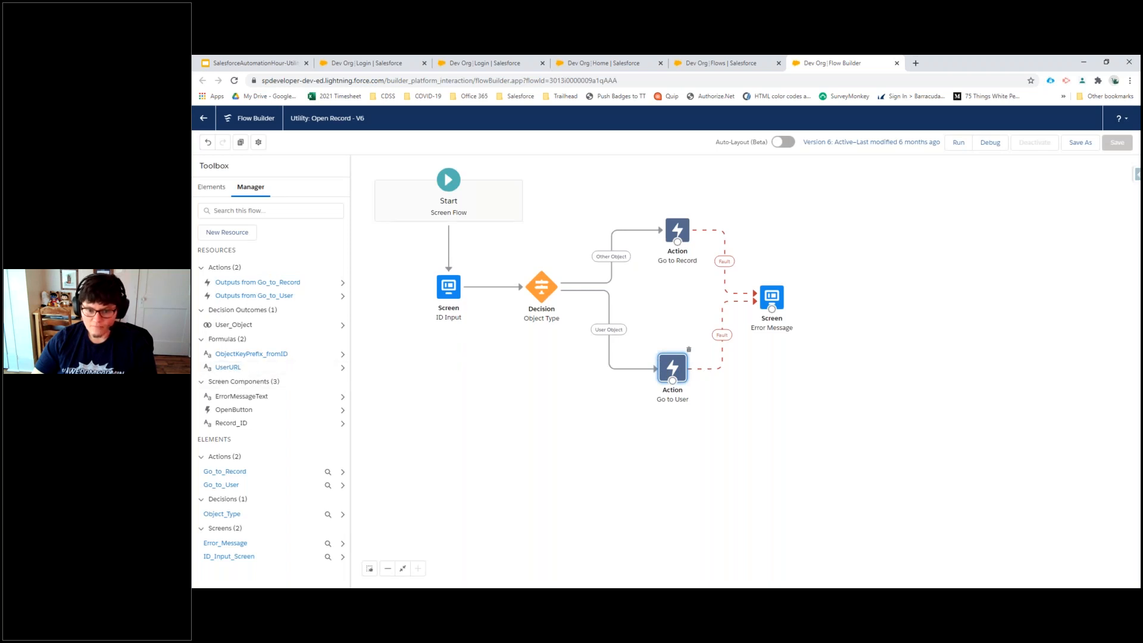
# Review the input values of the Go to User and Go to Record actions, closing each one.
pyautogui.doubleClick(673, 369)
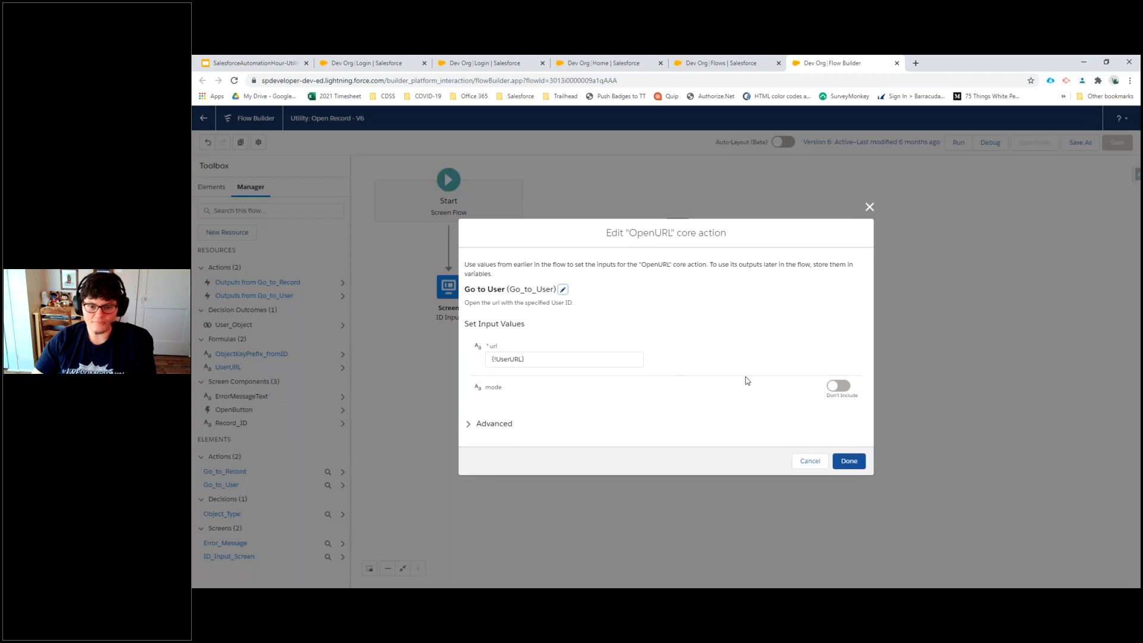
pyautogui.click(849, 461)
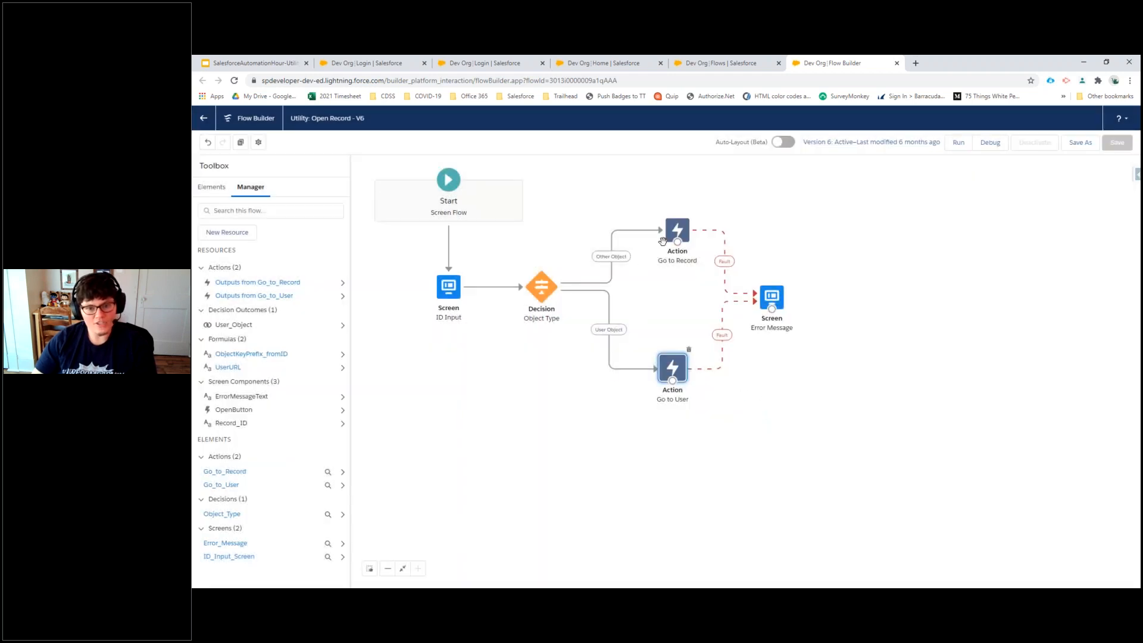
pyautogui.doubleClick(684, 236)
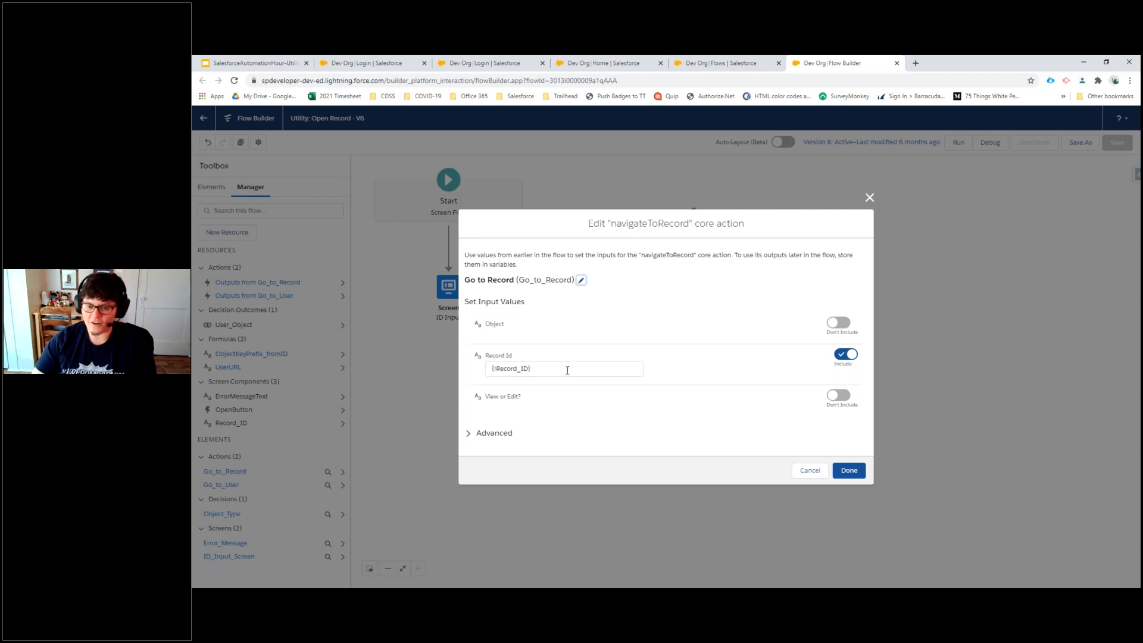
pyautogui.click(849, 470)
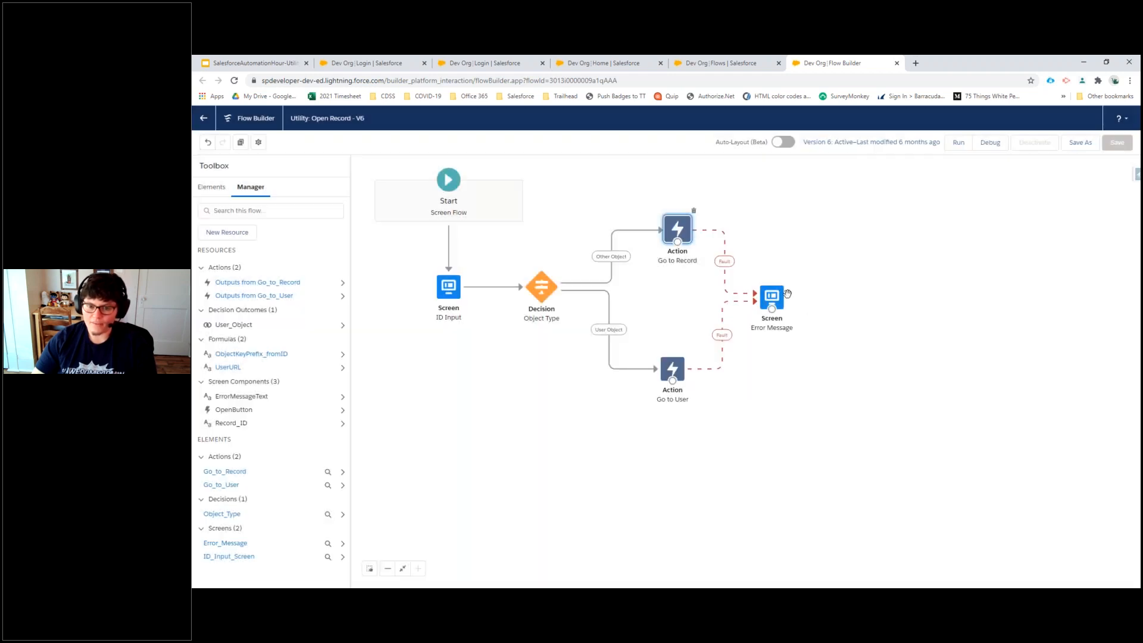
# Review the Error Message screen's display text and navigation, and close the screen.
pyautogui.click(775, 301)
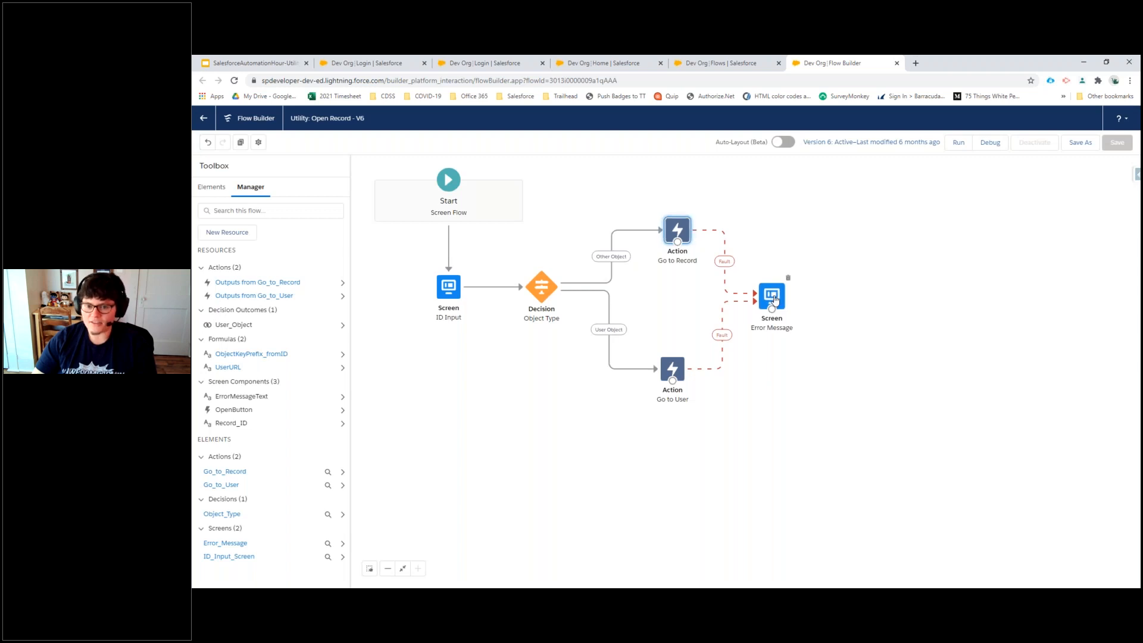
pyautogui.doubleClick(775, 301)
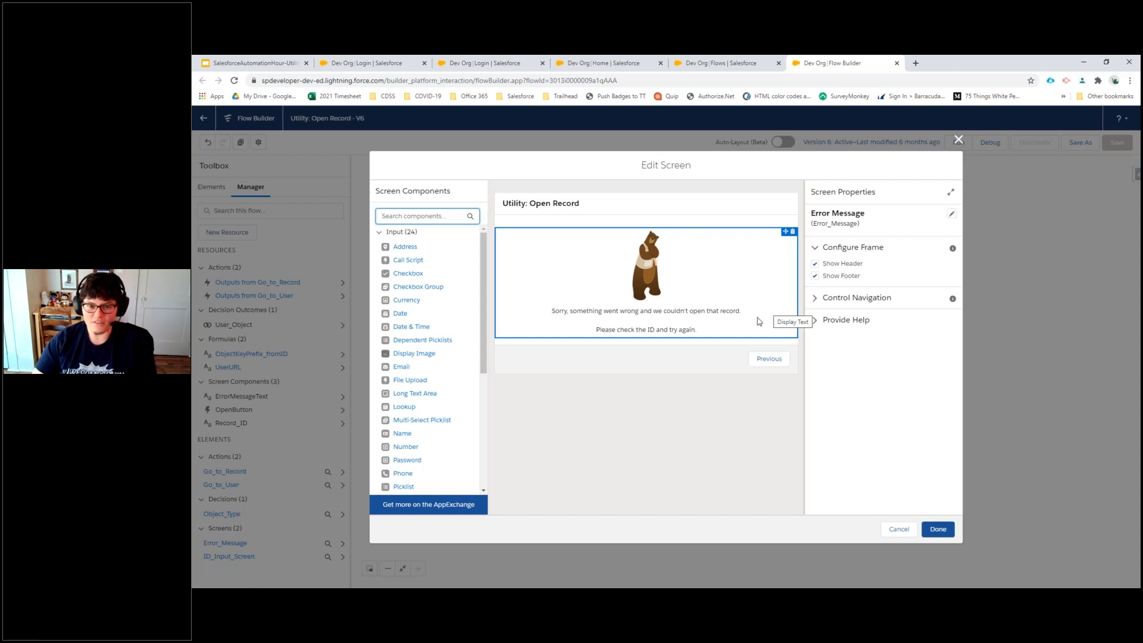
pyautogui.click(938, 529)
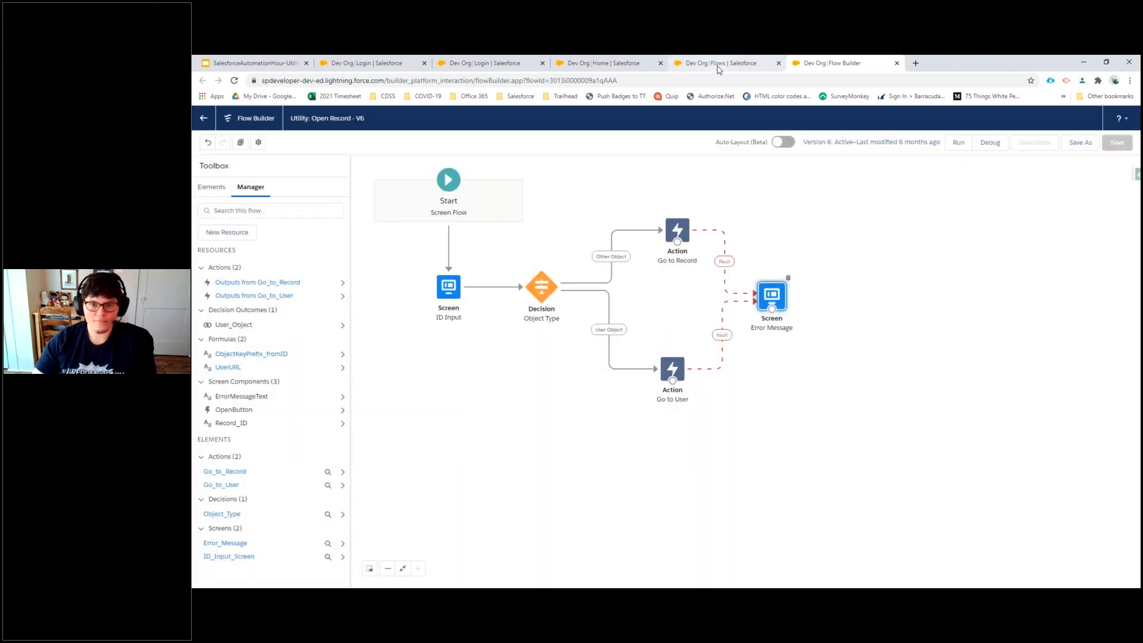
# Check the Otter Cakes Bakery utility bar, and find and open App Manager in Setup.
pyautogui.click(601, 63)
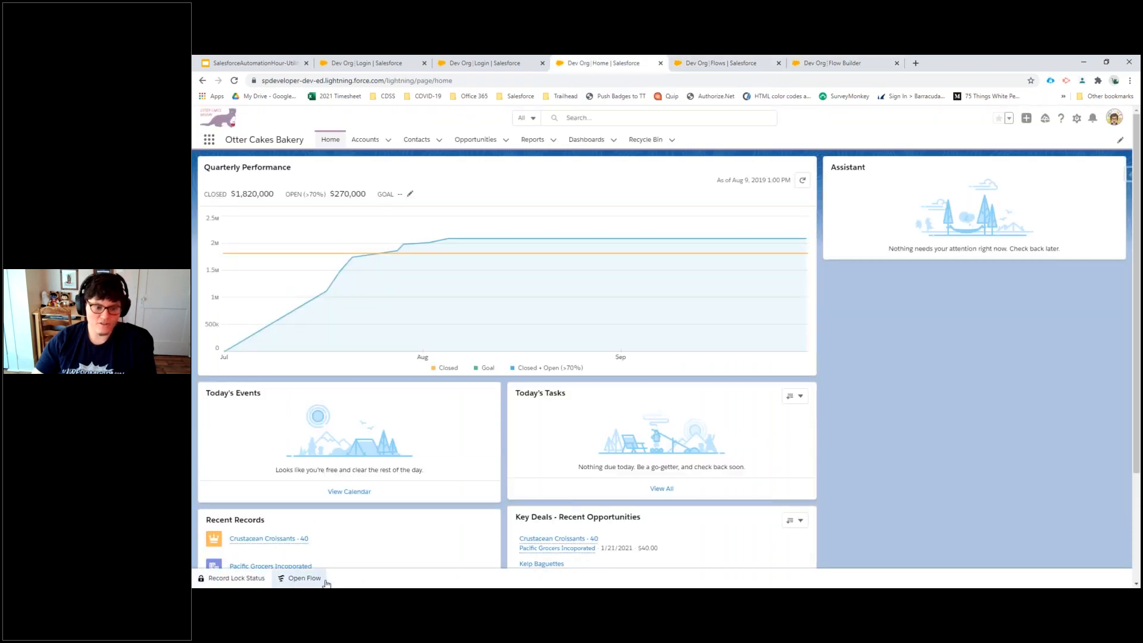
pyautogui.click(717, 65)
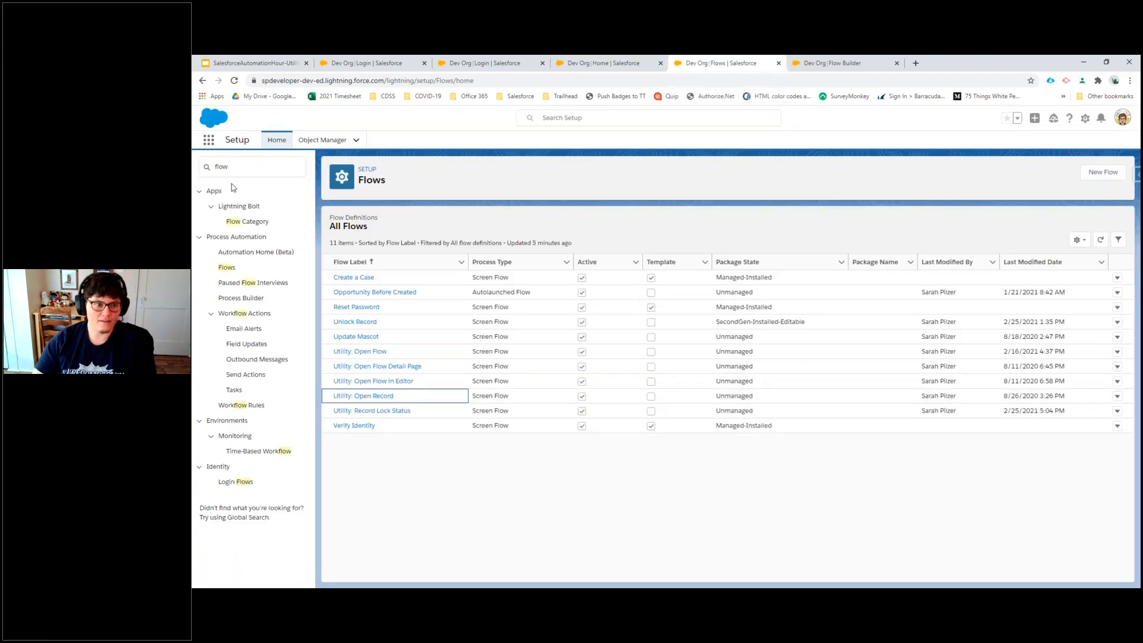
pyautogui.write('app m')
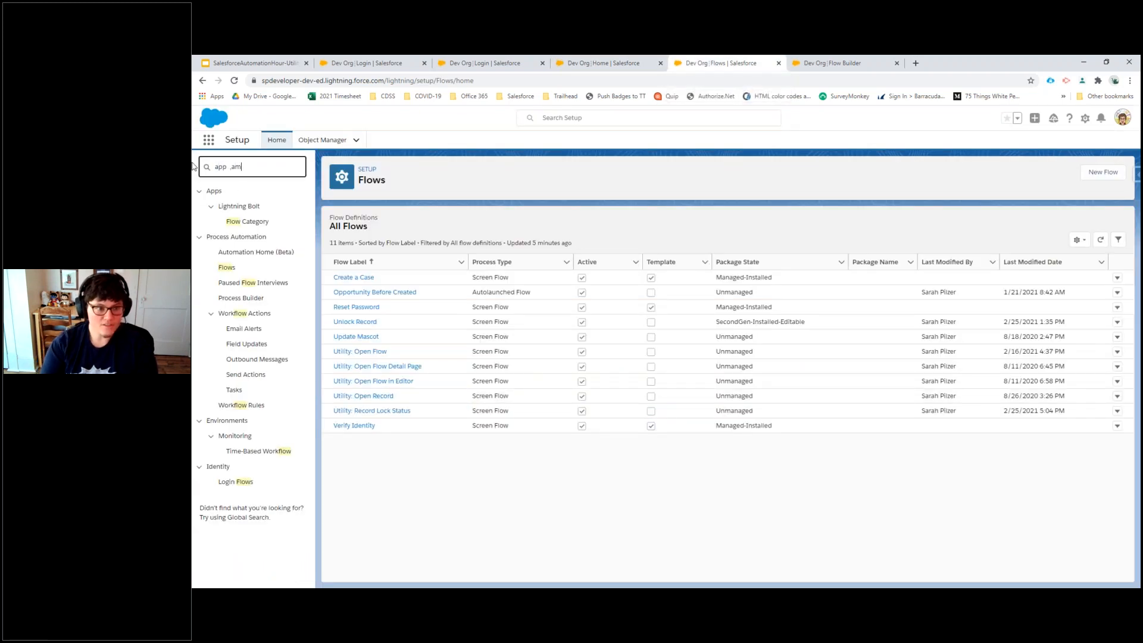
pyautogui.write('ama')
pyautogui.press('BackSpace')
pyautogui.press('BackSpace')
pyautogui.write('nager')
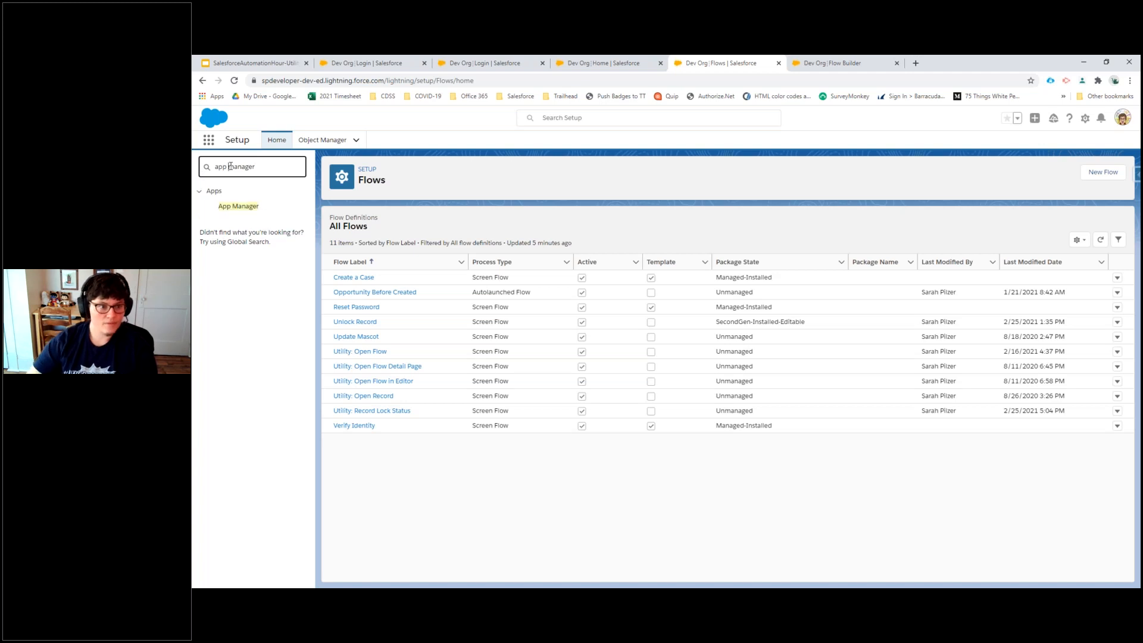
pyautogui.click(235, 210)
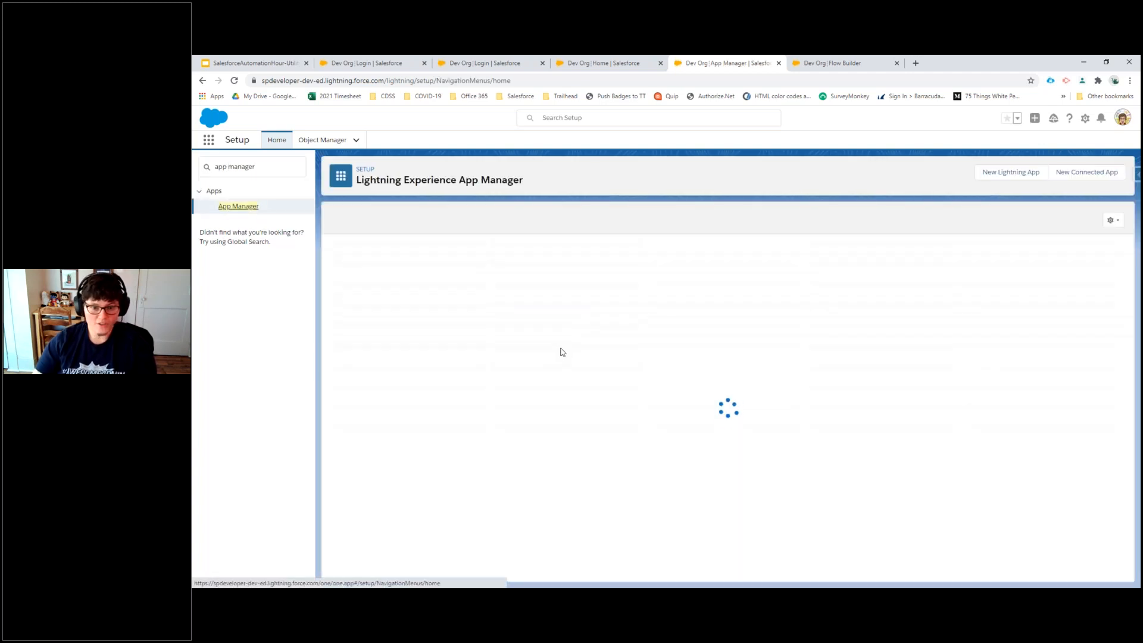
# Open the Otter Cakes Bakery Lightning app for editing and go to its Utility Items settings.
pyautogui.scroll(-1, 562, 352)
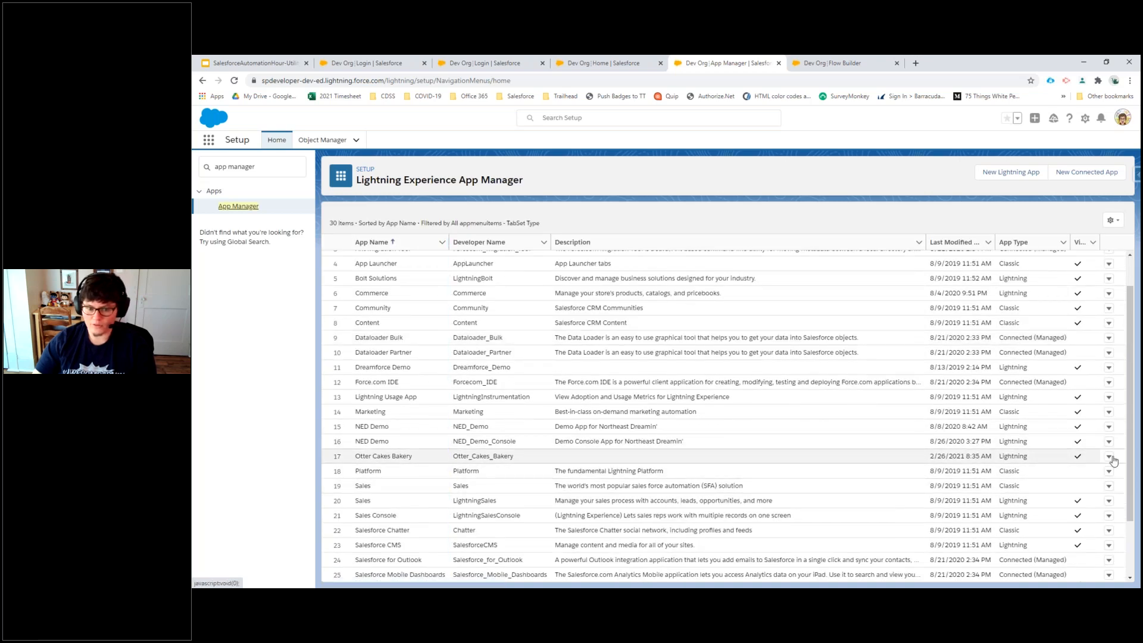
pyautogui.click(1109, 458)
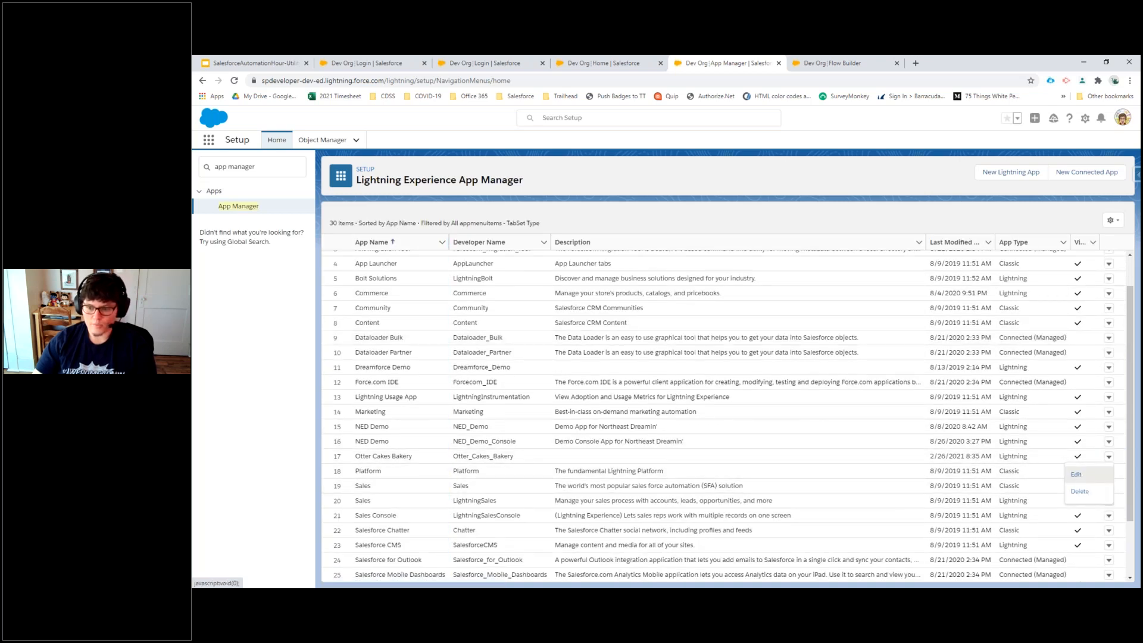
pyautogui.click(1076, 474)
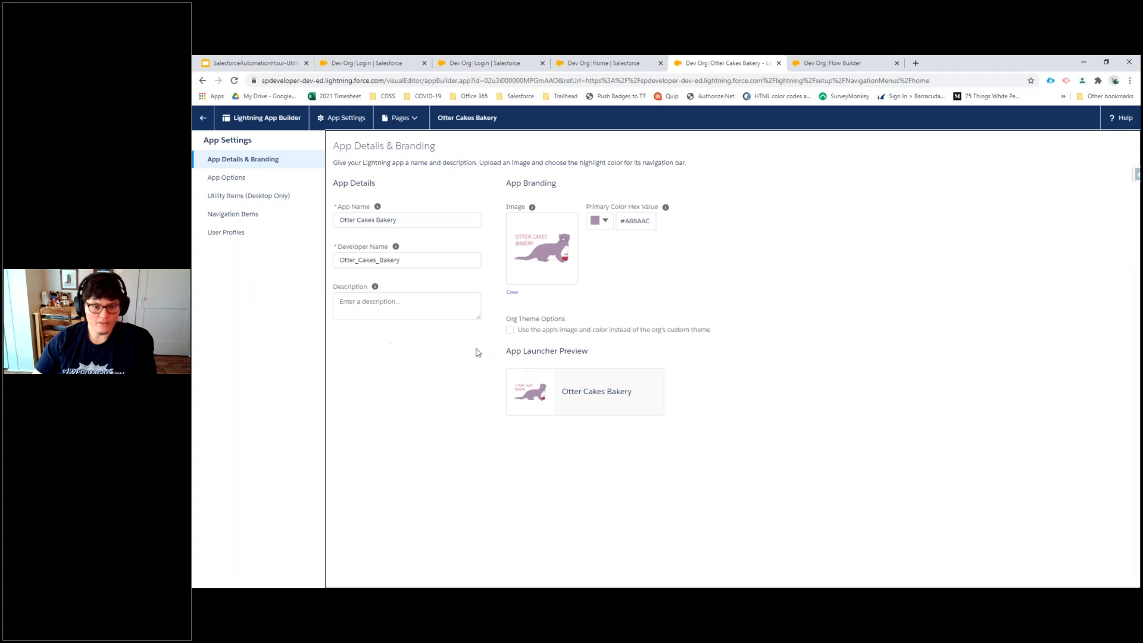
pyautogui.click(237, 203)
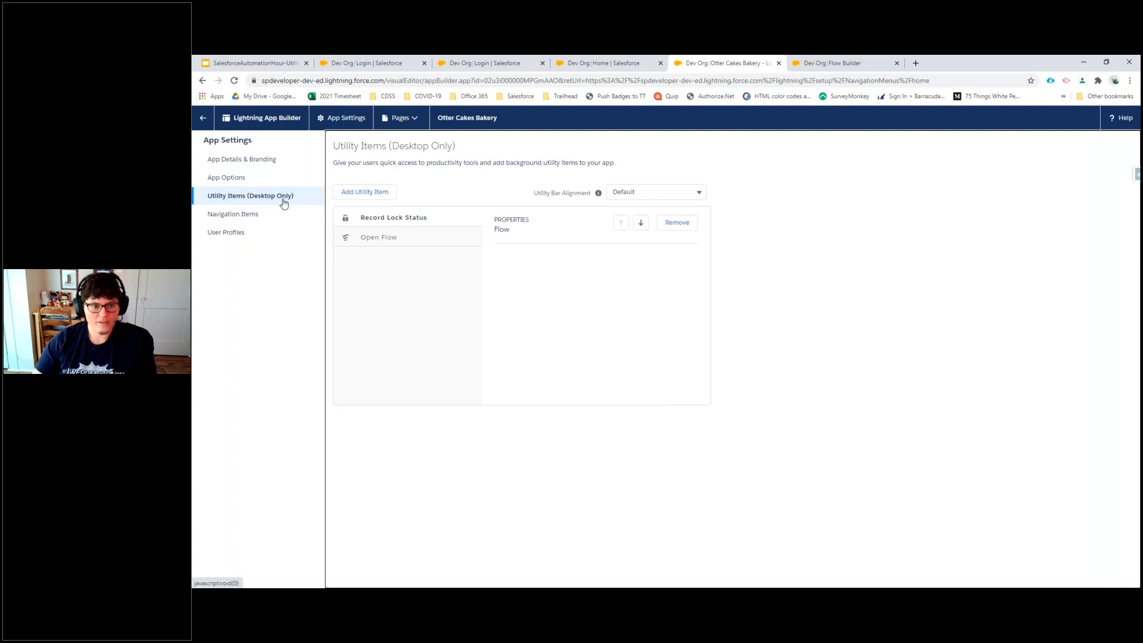
# Add a Flow utility item to the app and label it Open Record.
pyautogui.click(364, 195)
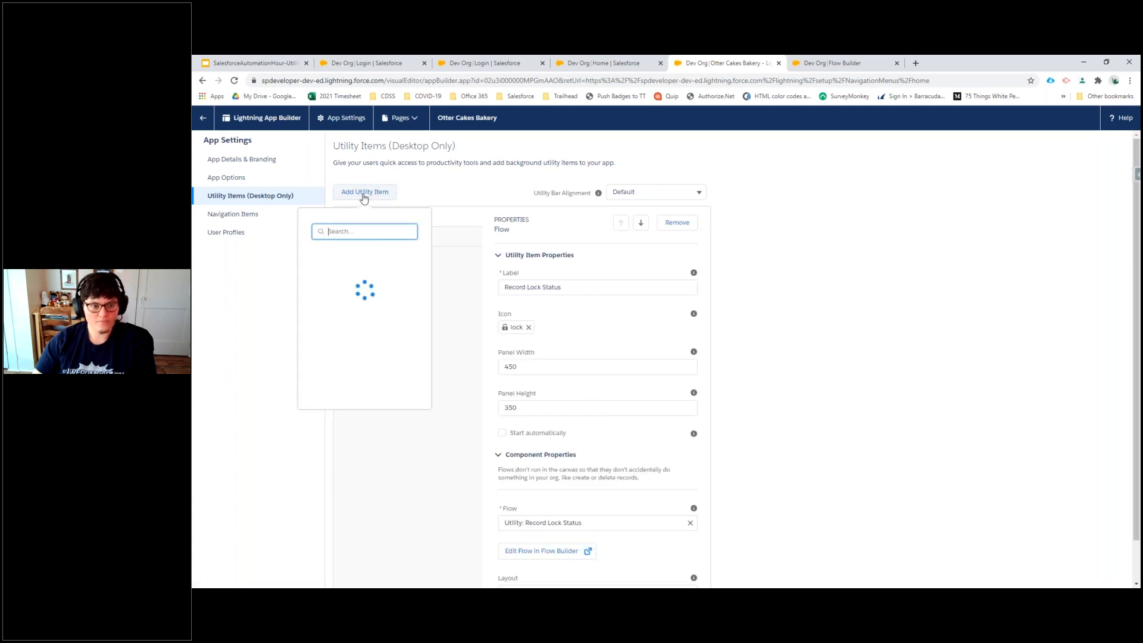
pyautogui.write('flow')
pyautogui.click(331, 277)
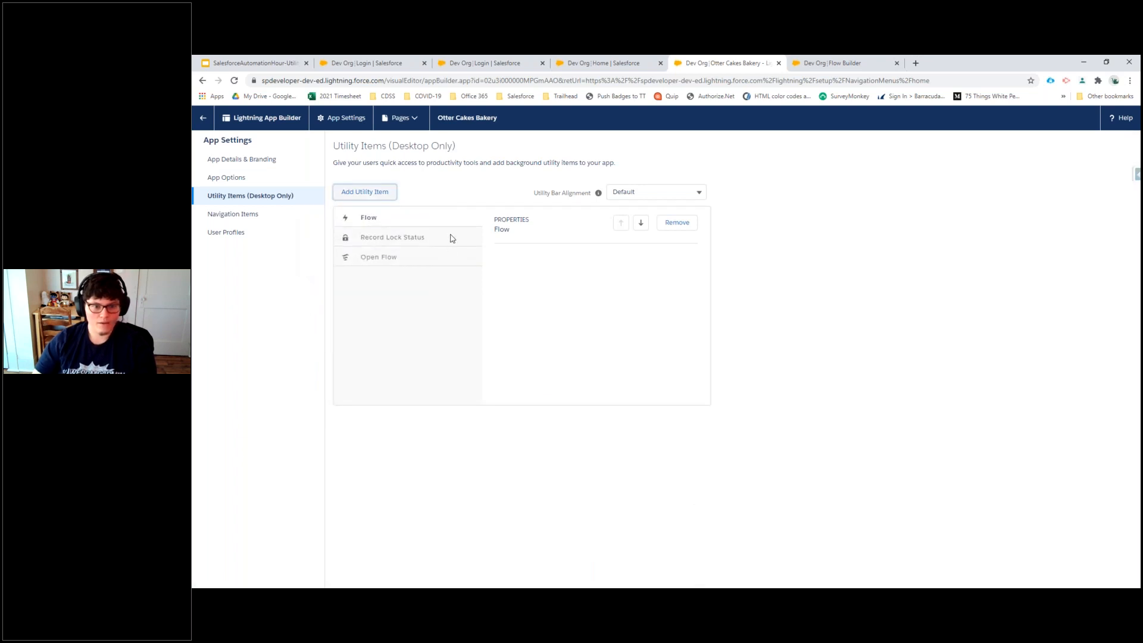
pyautogui.moveTo(524, 288); pyautogui.dragTo(504, 290)
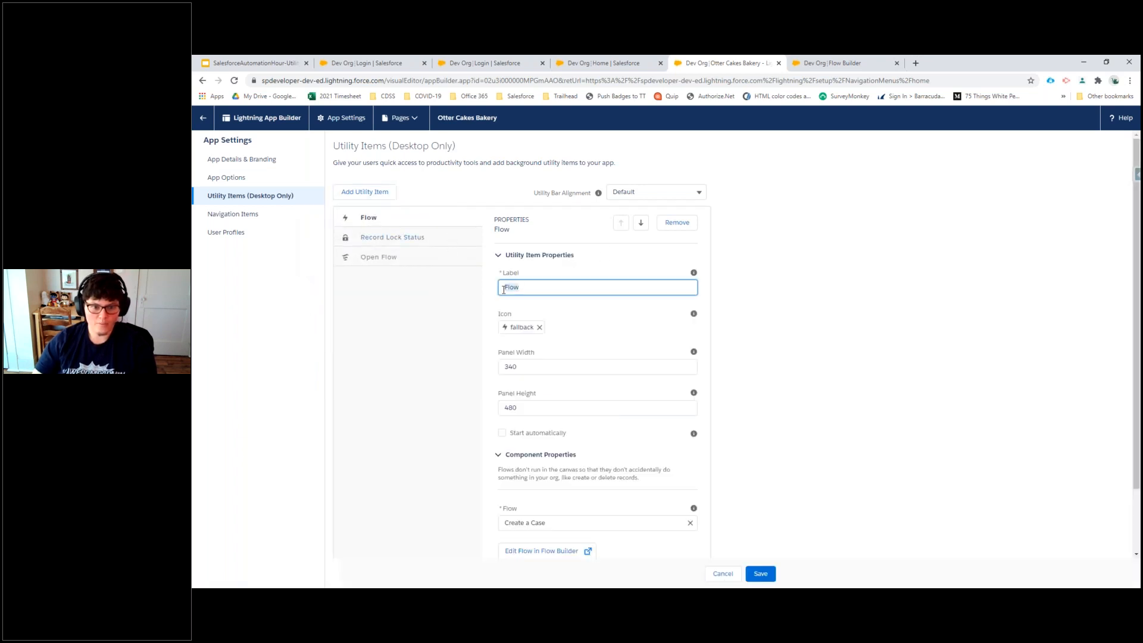
pyautogui.write('Open Record')
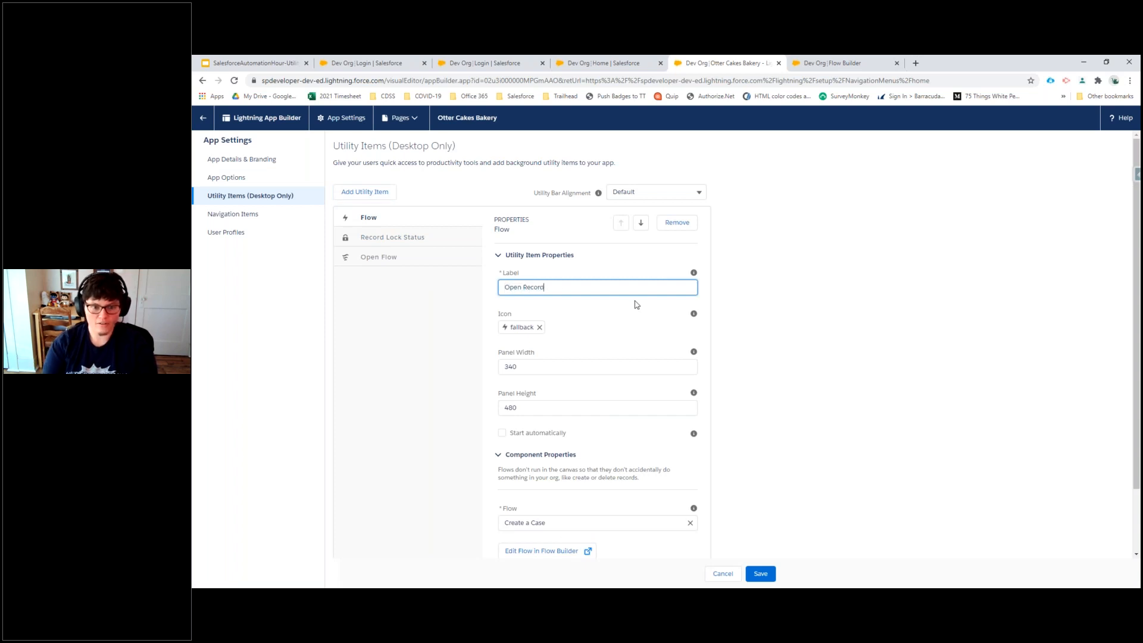
# Replace the Open Record utility item's fallback icon with the open icon.
pyautogui.click(540, 332)
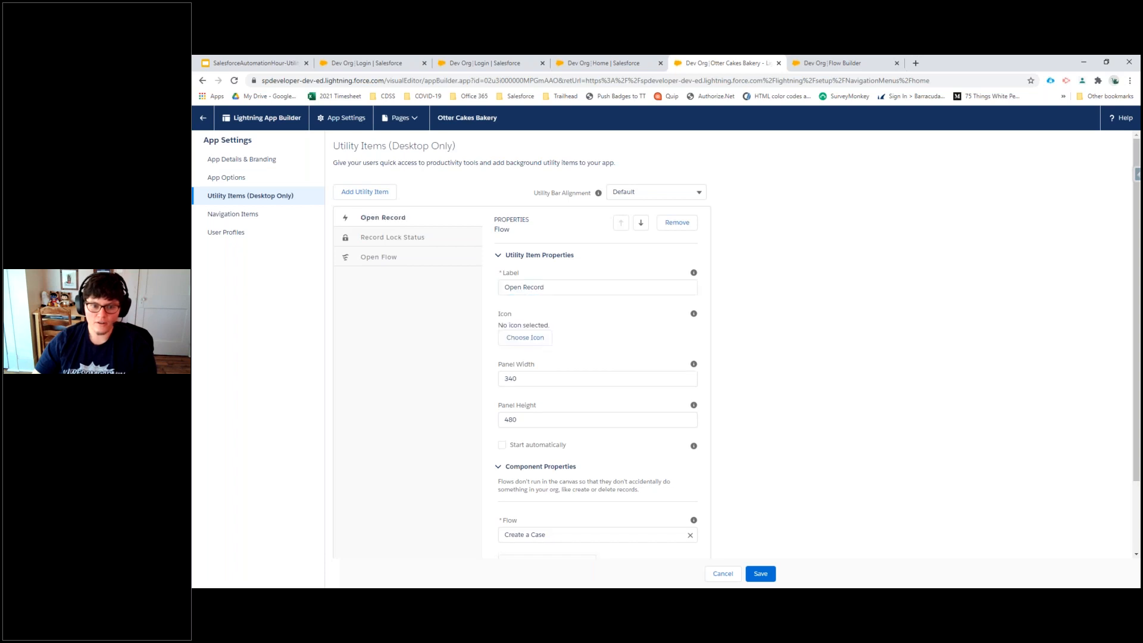
pyautogui.click(538, 343)
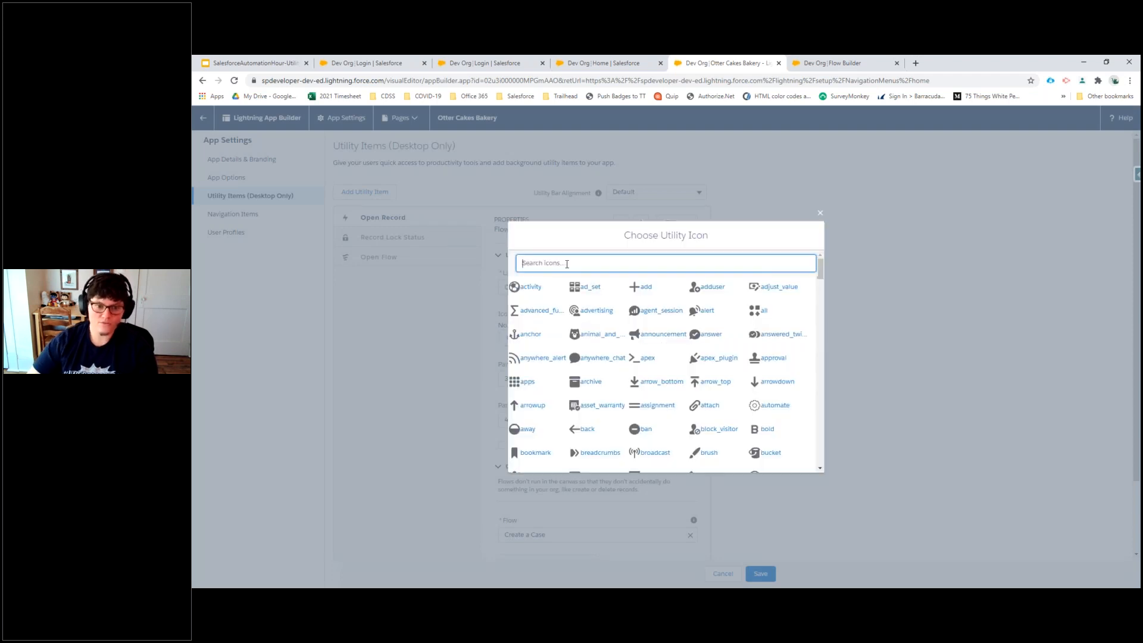
pyautogui.write('open')
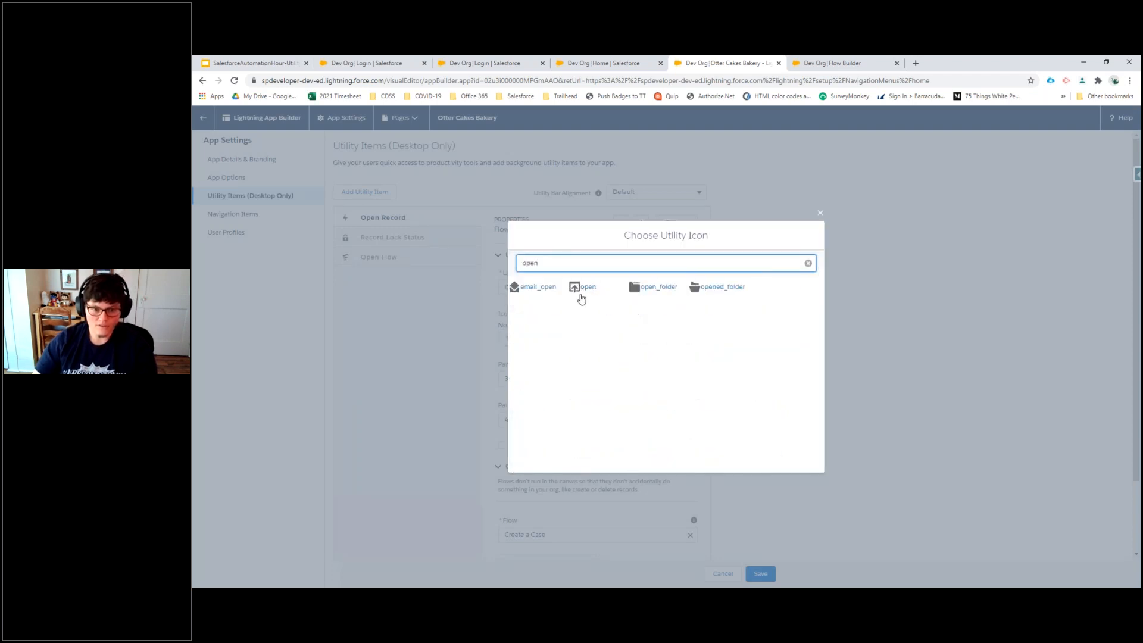
pyautogui.click(581, 290)
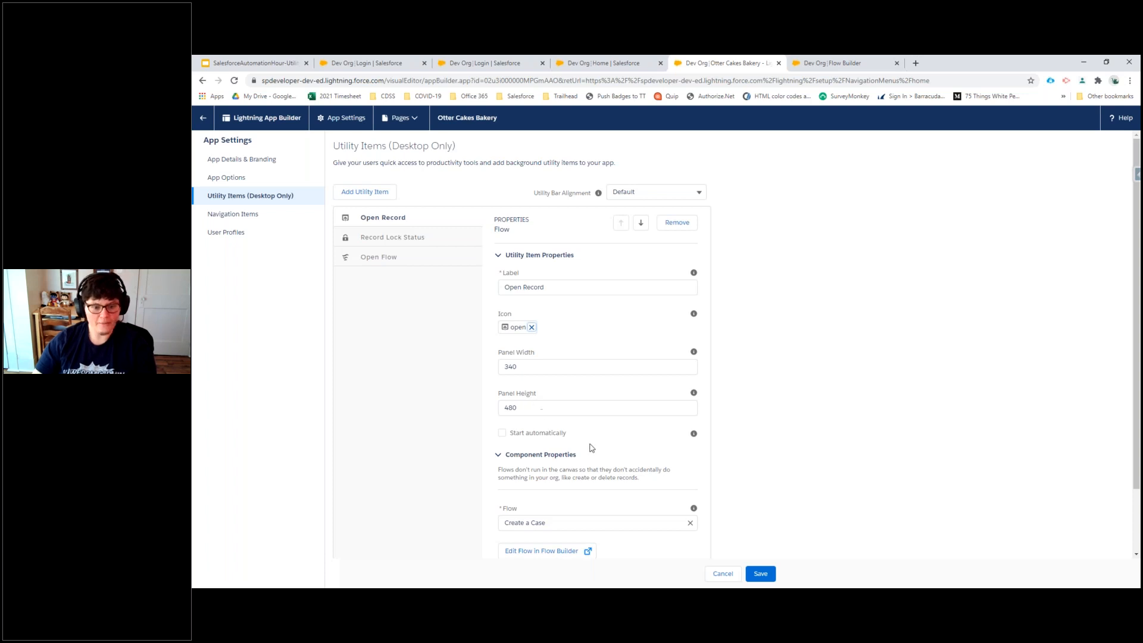
# Set the Open Record utility item's flow to Utility: Open Record and save the app settings.
pyautogui.scroll(-1, 591, 448)
pyautogui.click(545, 447)
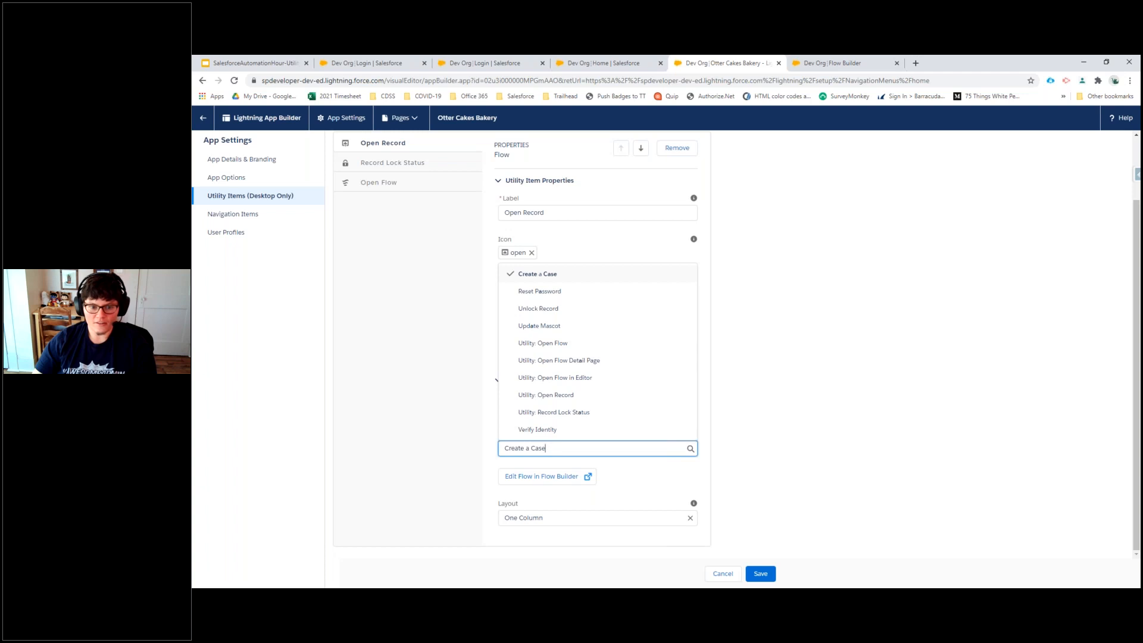
pyautogui.click(558, 397)
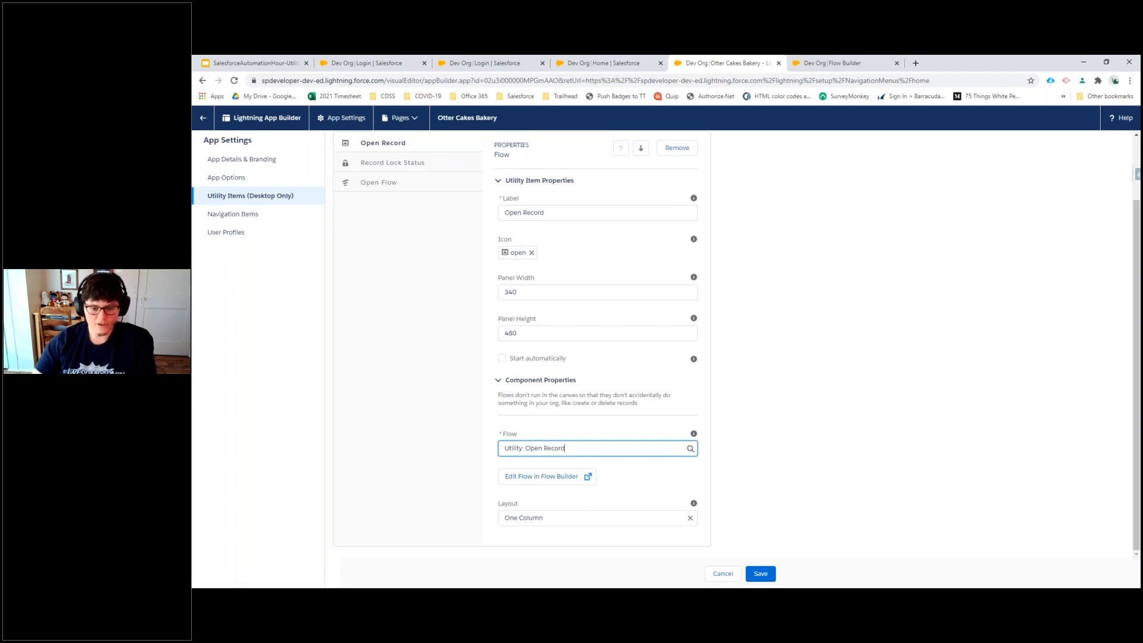
pyautogui.click(761, 575)
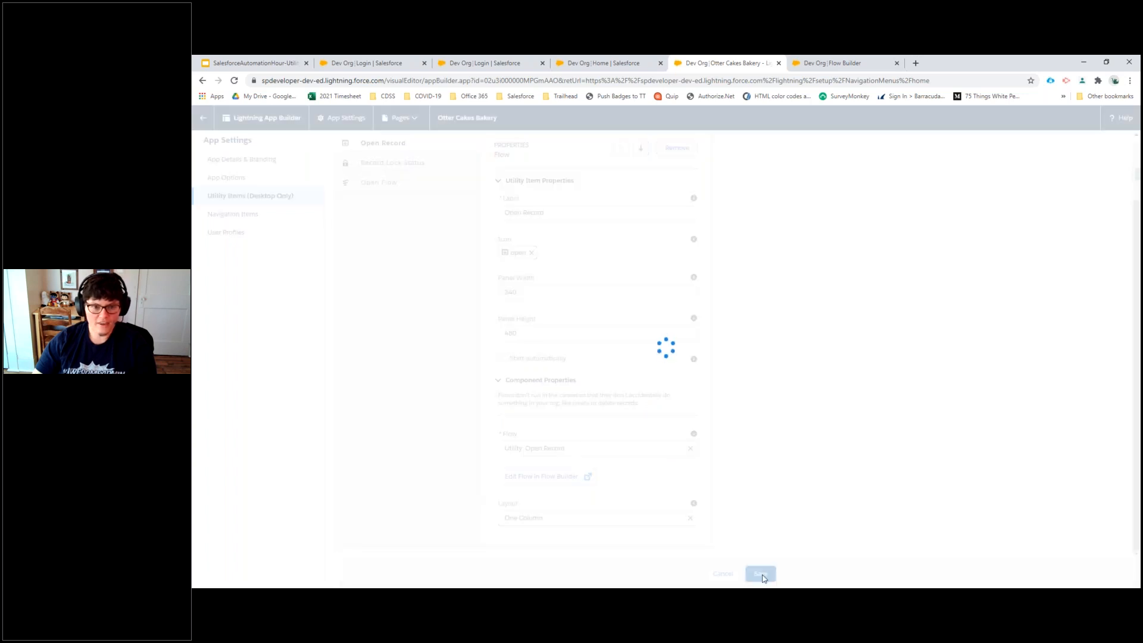
# Reload the Otter Cakes Bakery home page and open the Open Record utility.
pyautogui.click(600, 64)
pyautogui.click(234, 80)
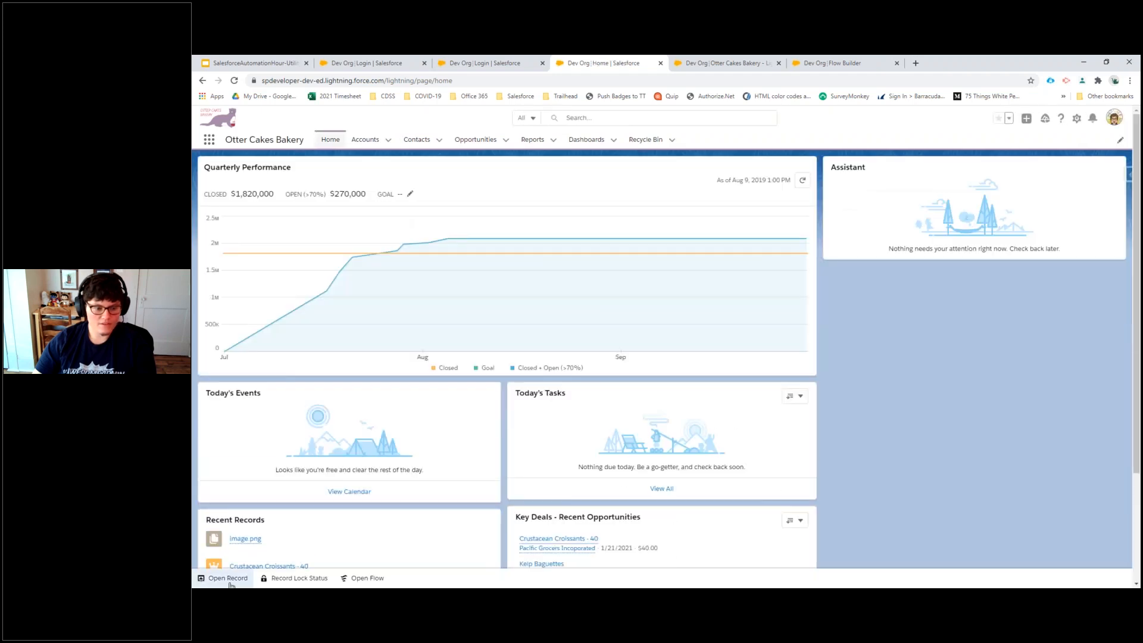
pyautogui.click(230, 582)
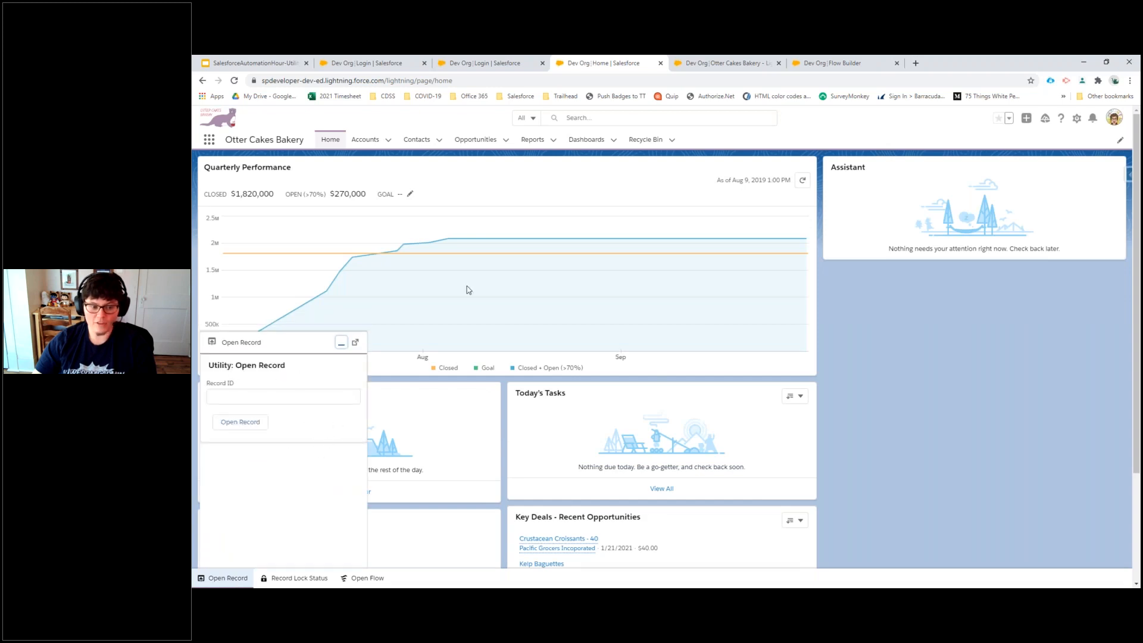
# Open the Crustacean Croissants - 40 opportunity and copy its record ID from the page URL.
pyautogui.click(474, 141)
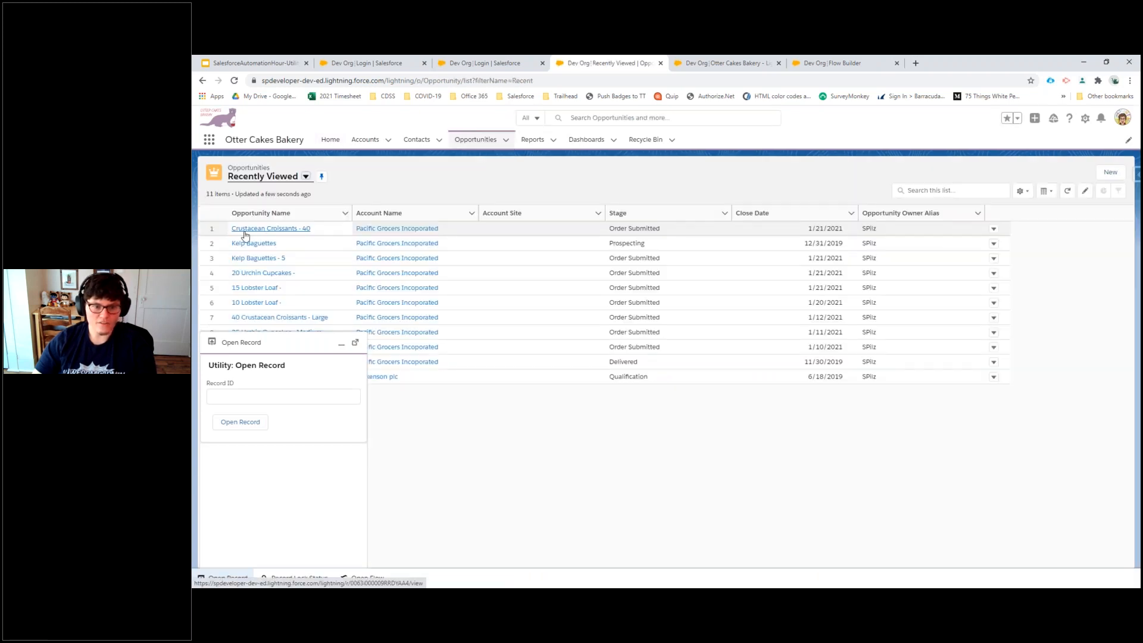
pyautogui.click(253, 232)
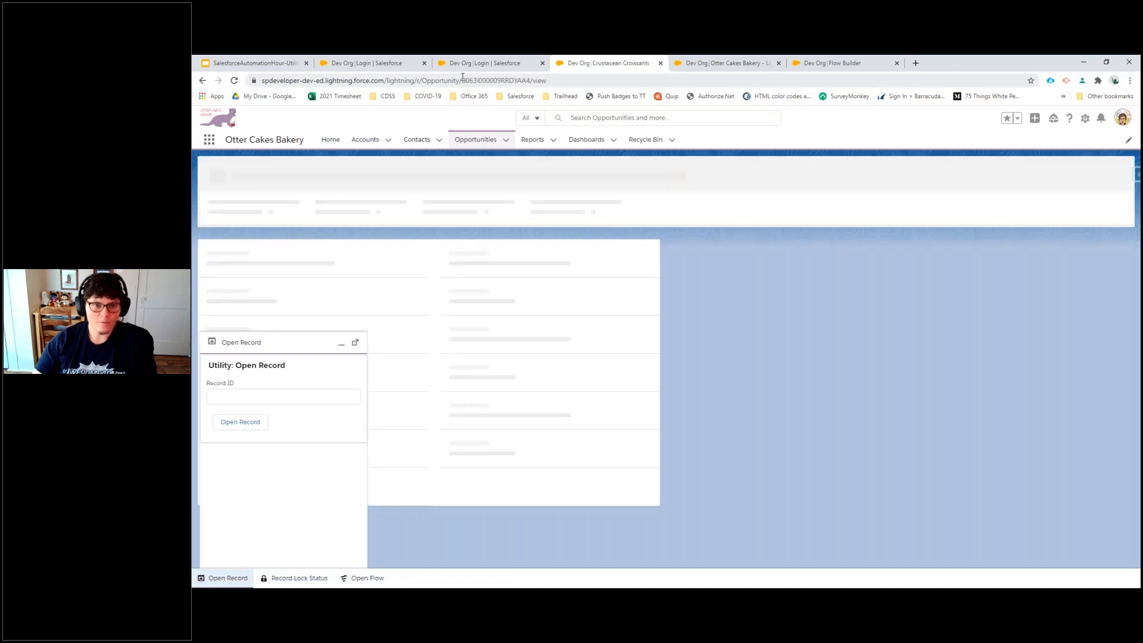
pyautogui.moveTo(462, 78); pyautogui.dragTo(531, 81)
pyautogui.hotkey('ctrl', 'c')
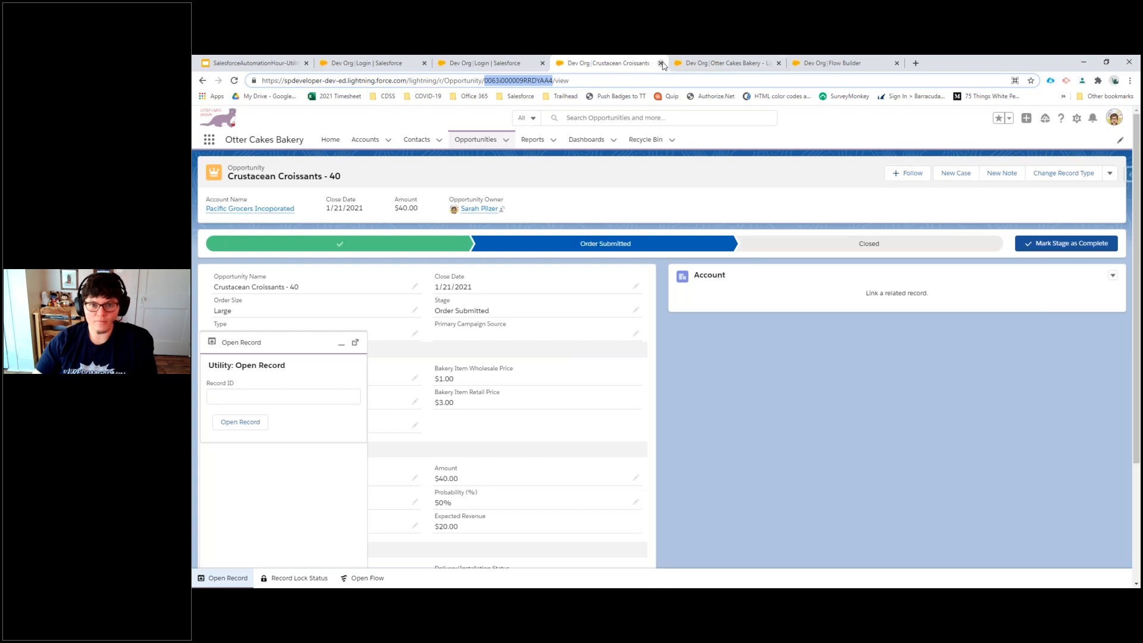
# Return to the Otter Cakes Bakery home page and open the copied record ID with the Open Record utility.
pyautogui.click(329, 140)
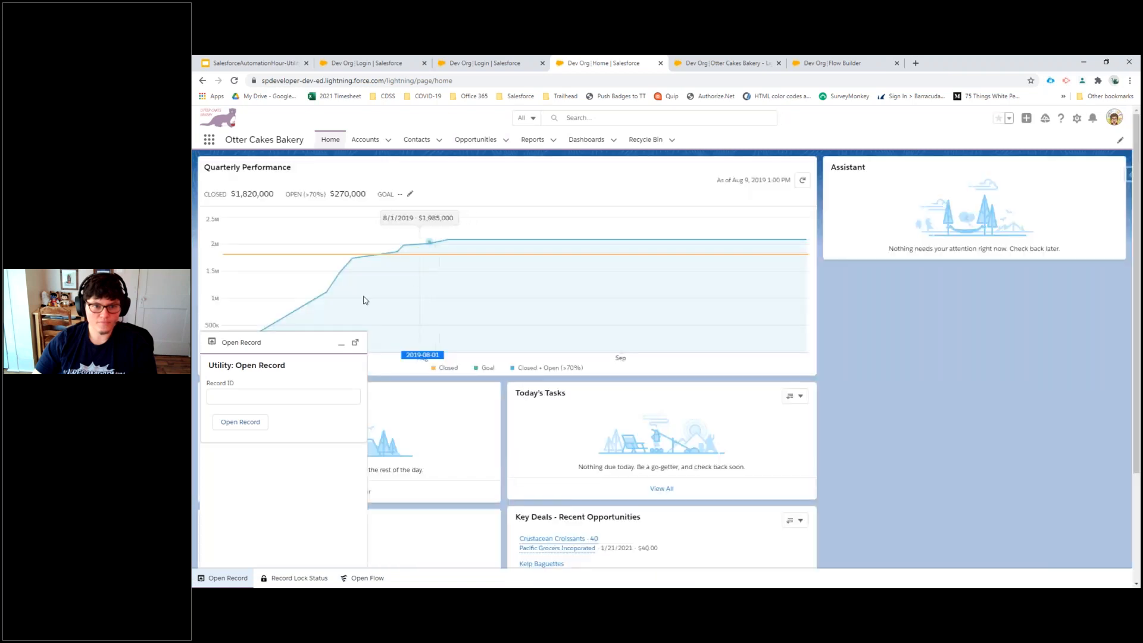
pyautogui.click(251, 396)
pyautogui.hotkey('ctrl', 'v')
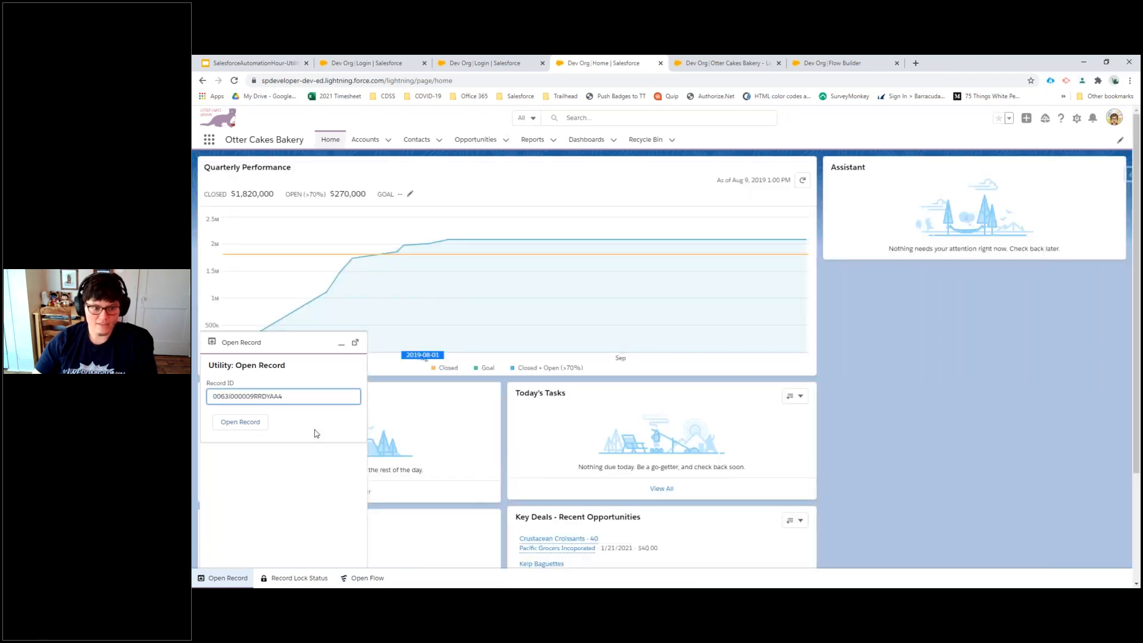
pyautogui.click(242, 422)
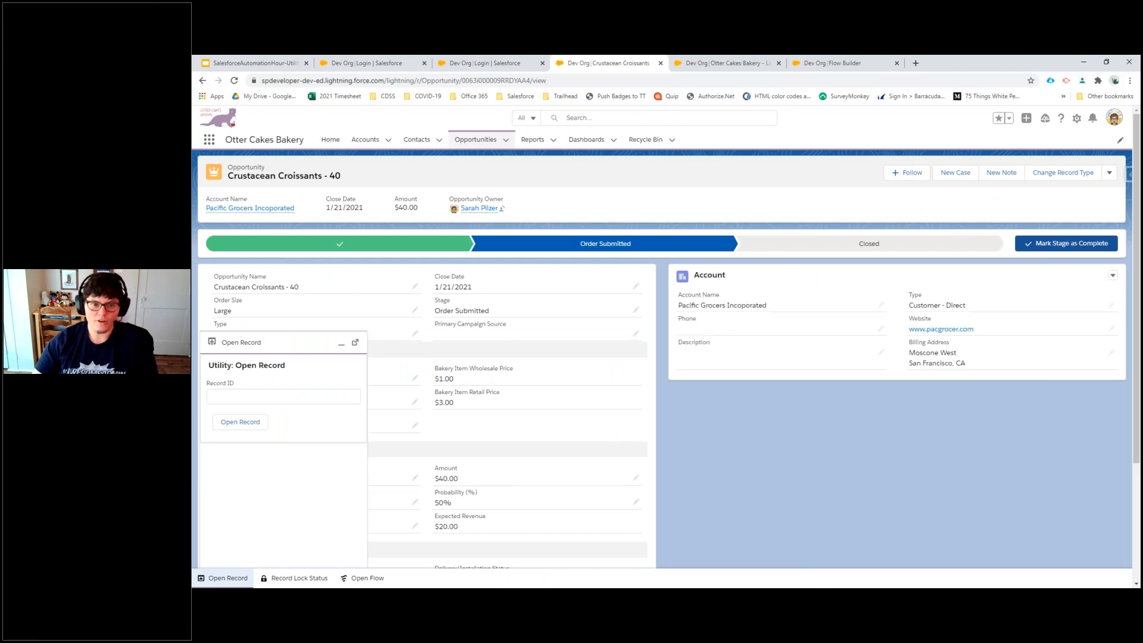
# Minimize the Open Record utility and open the Floating Forests account from the recently viewed accounts.
pyautogui.click(359, 140)
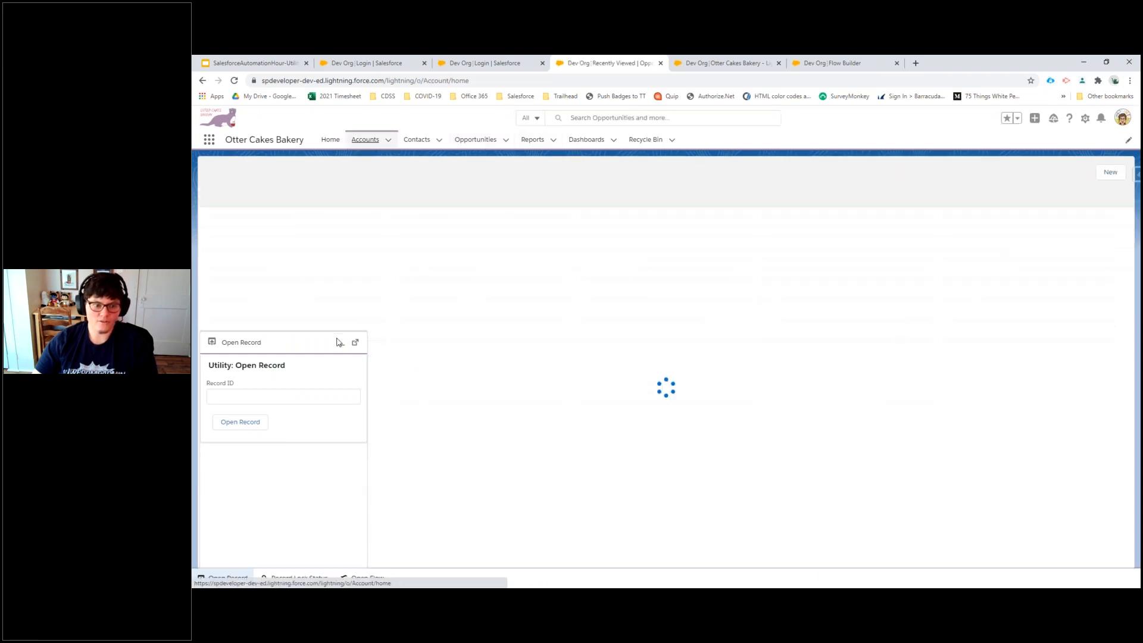
pyautogui.click(343, 344)
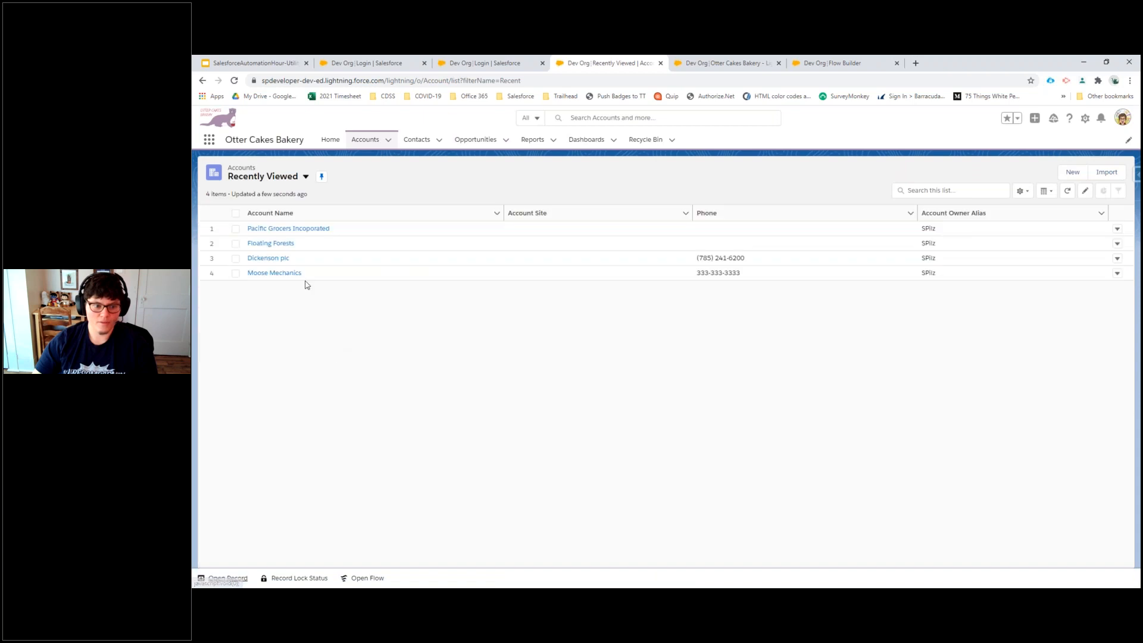
pyautogui.click(271, 243)
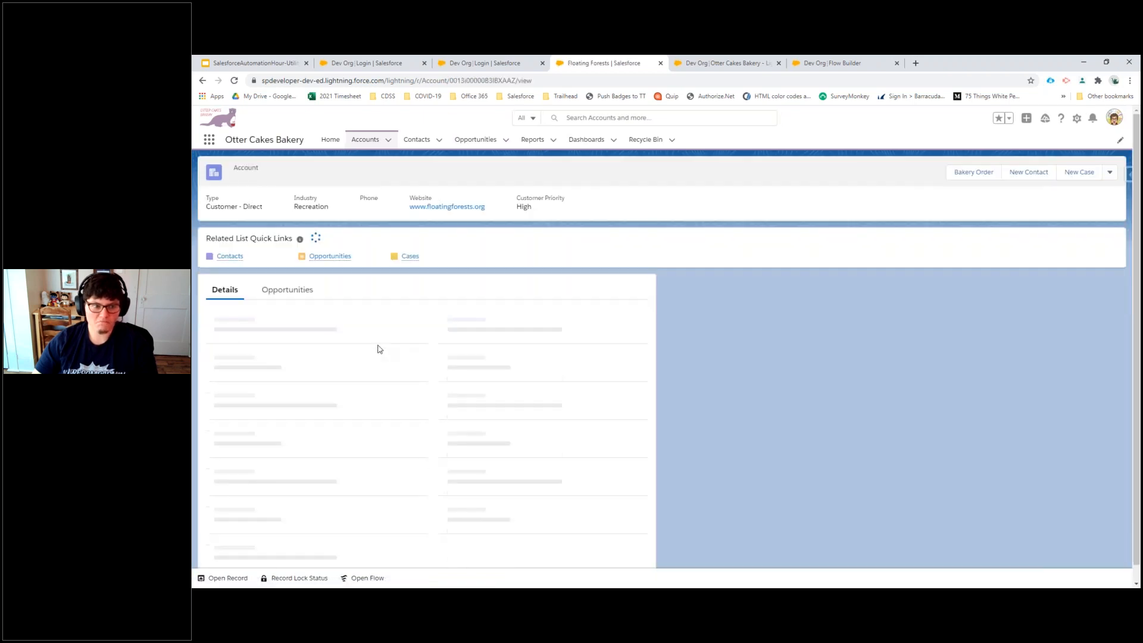
# From the Floating Forests account, open the copied opportunity ID with the Open Record utility and minimize the utility.
pyautogui.click(229, 579)
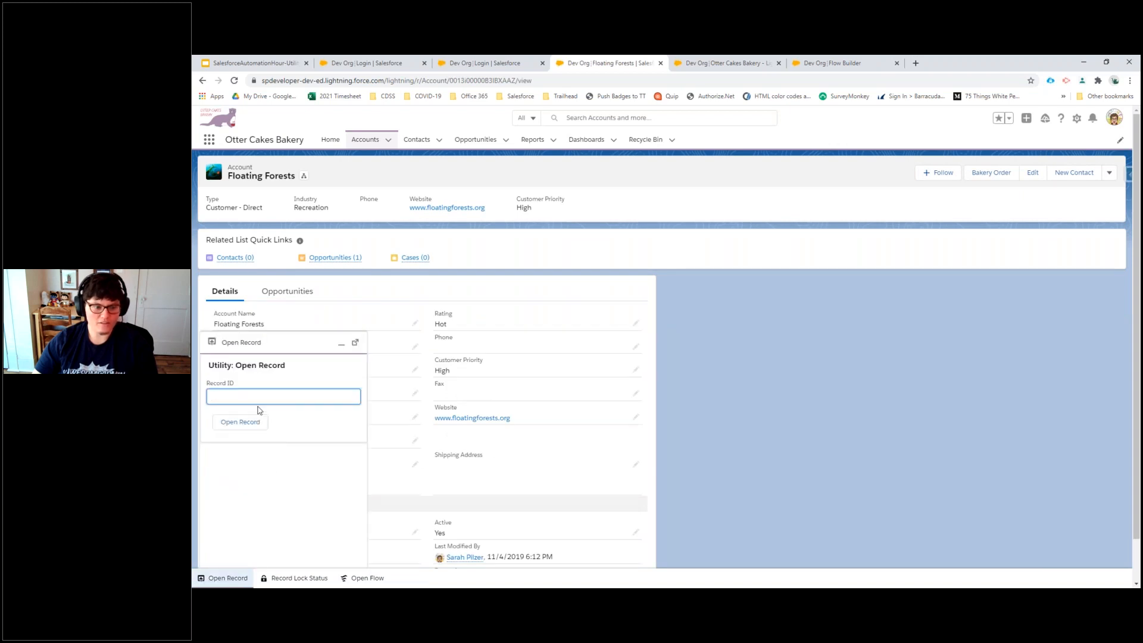
pyautogui.hotkey('ctrl', 'v')
pyautogui.click(240, 423)
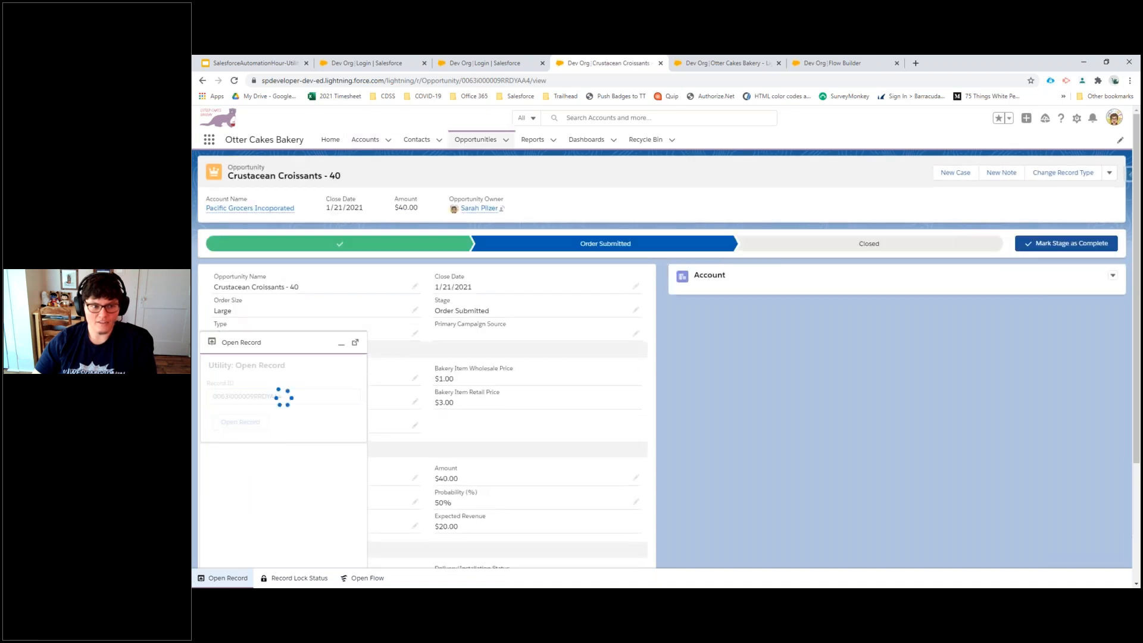
pyautogui.click(341, 347)
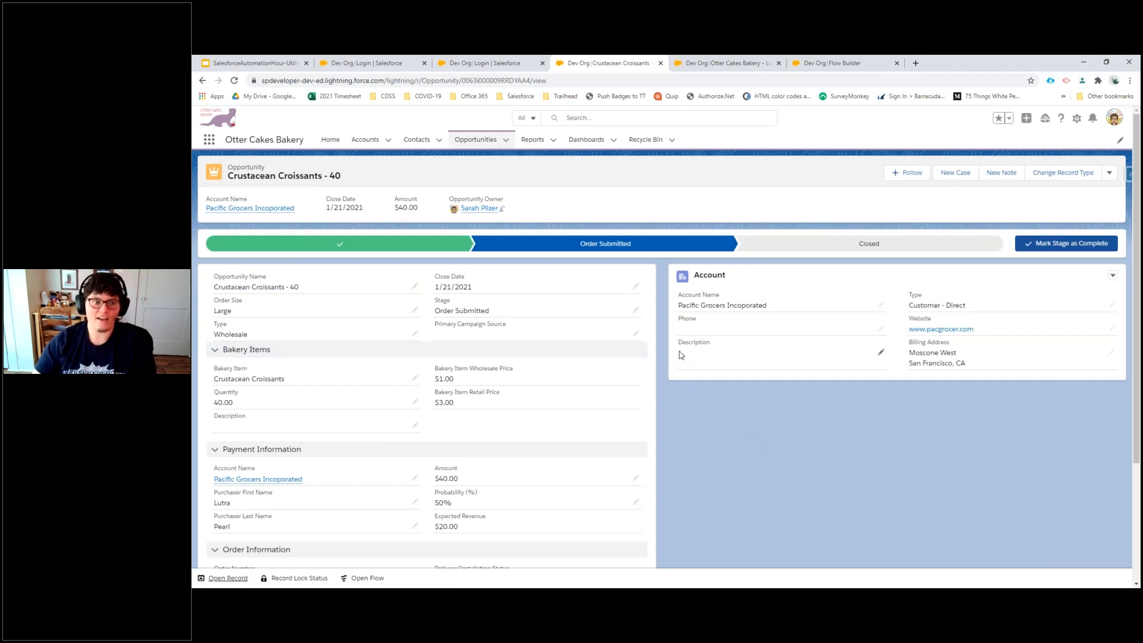
# Switch to the Google Slides presentation and advance to the first point of the Effort to Open a Flow slide.
pyautogui.click(245, 65)
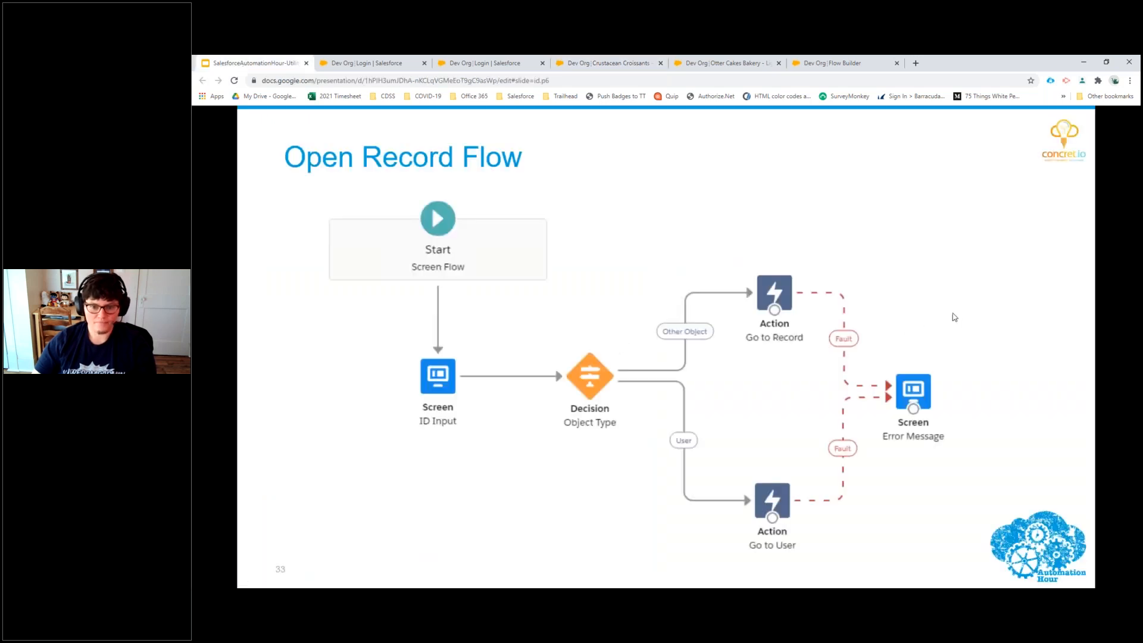
pyautogui.press('Right')
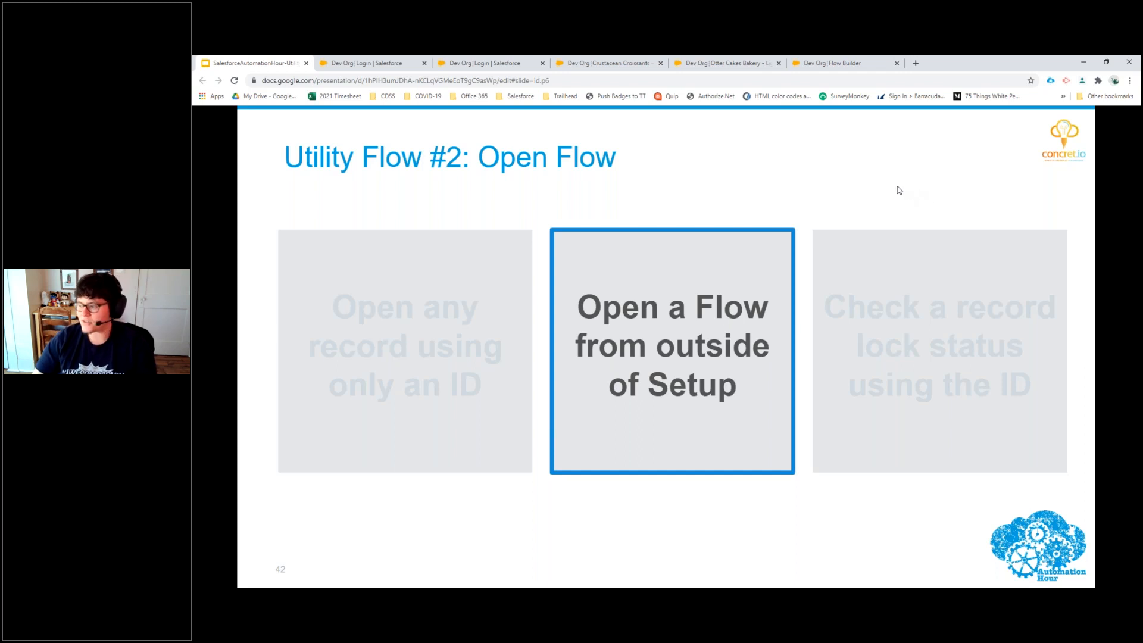
pyautogui.click(841, 191)
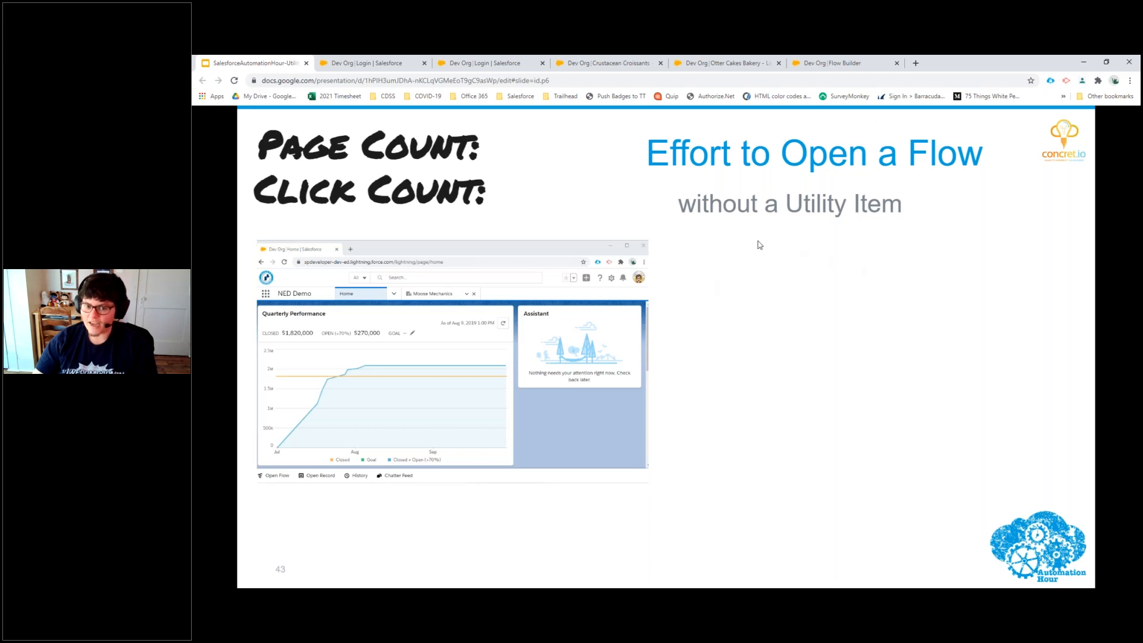
pyautogui.press('Right')
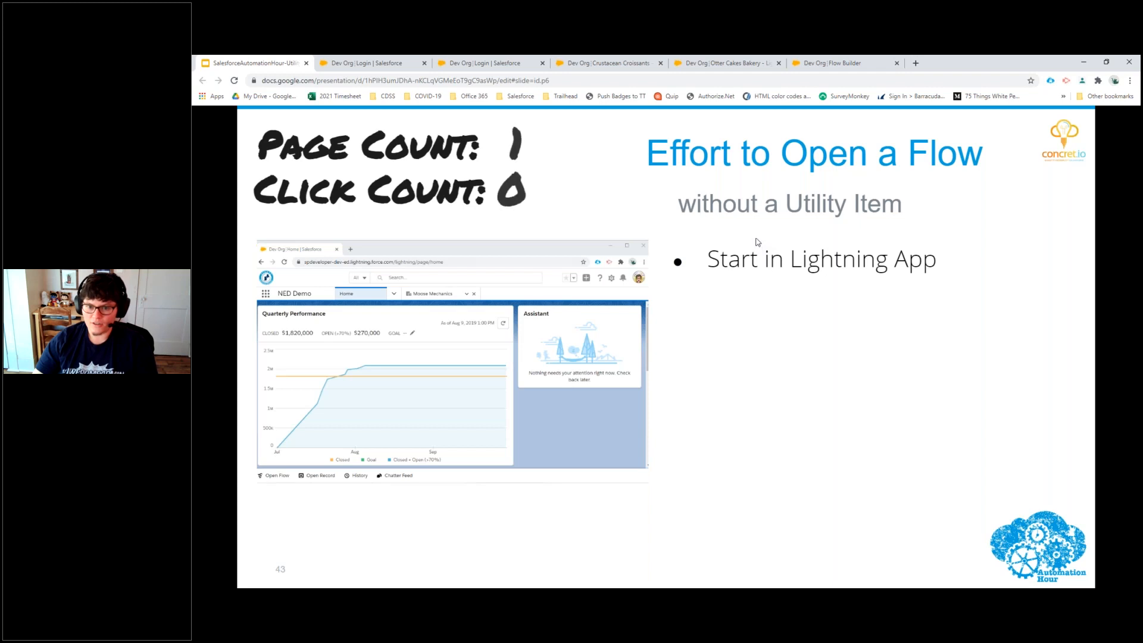
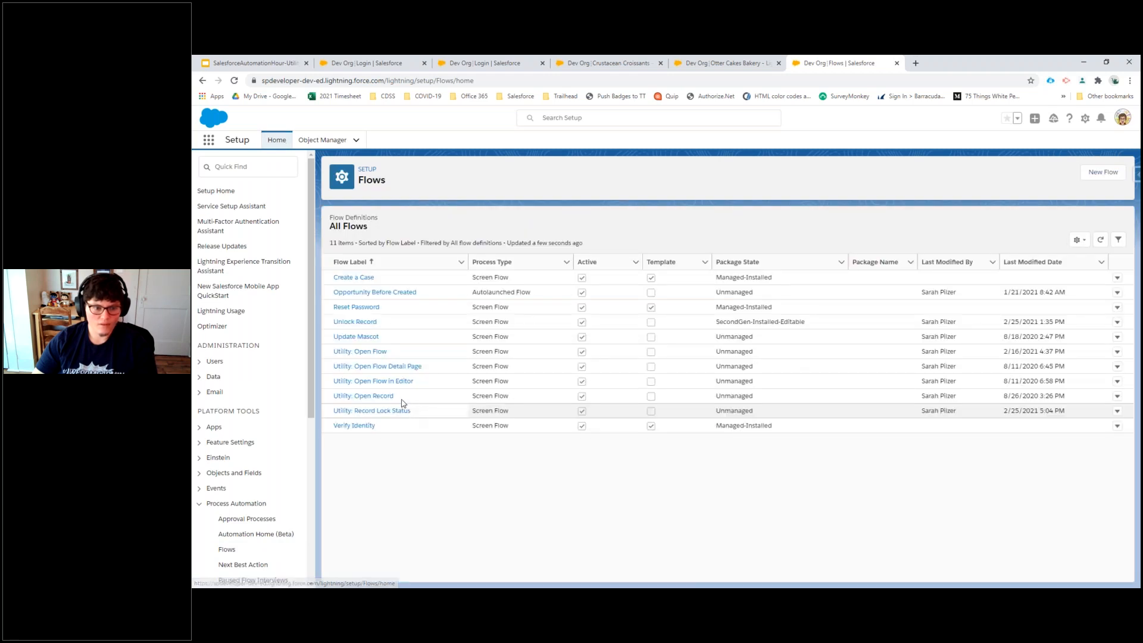
# Open the Utility: Open Flow flow and examine the Select a Flow picklist on its Select Flow screen.
pyautogui.click(382, 352)
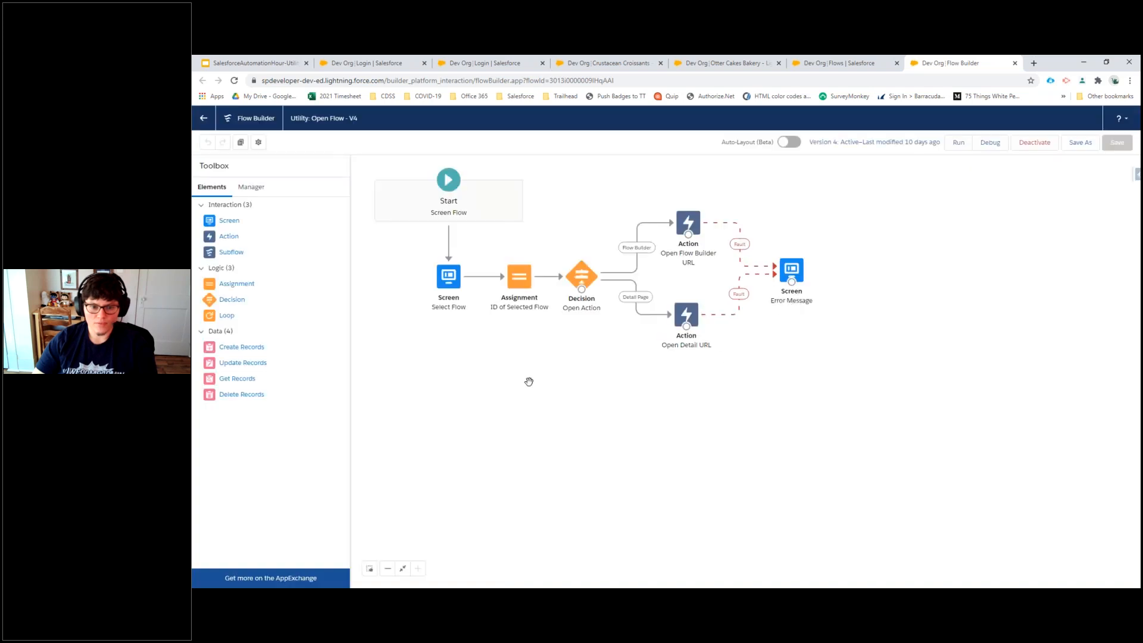
pyautogui.click(455, 286)
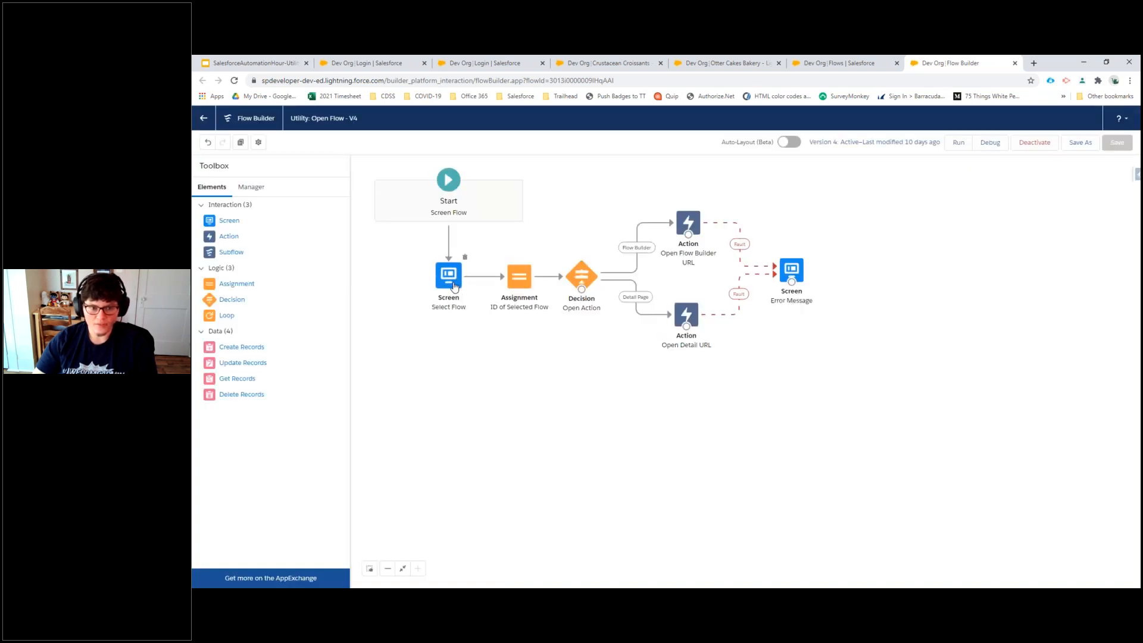
pyautogui.doubleClick(455, 287)
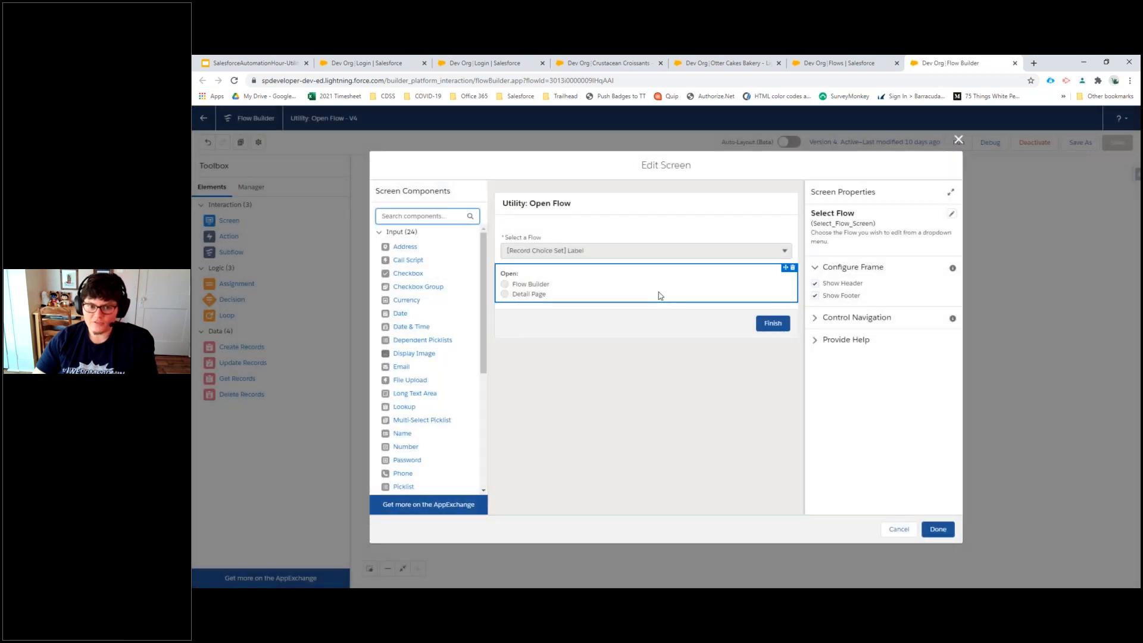
pyautogui.click(686, 248)
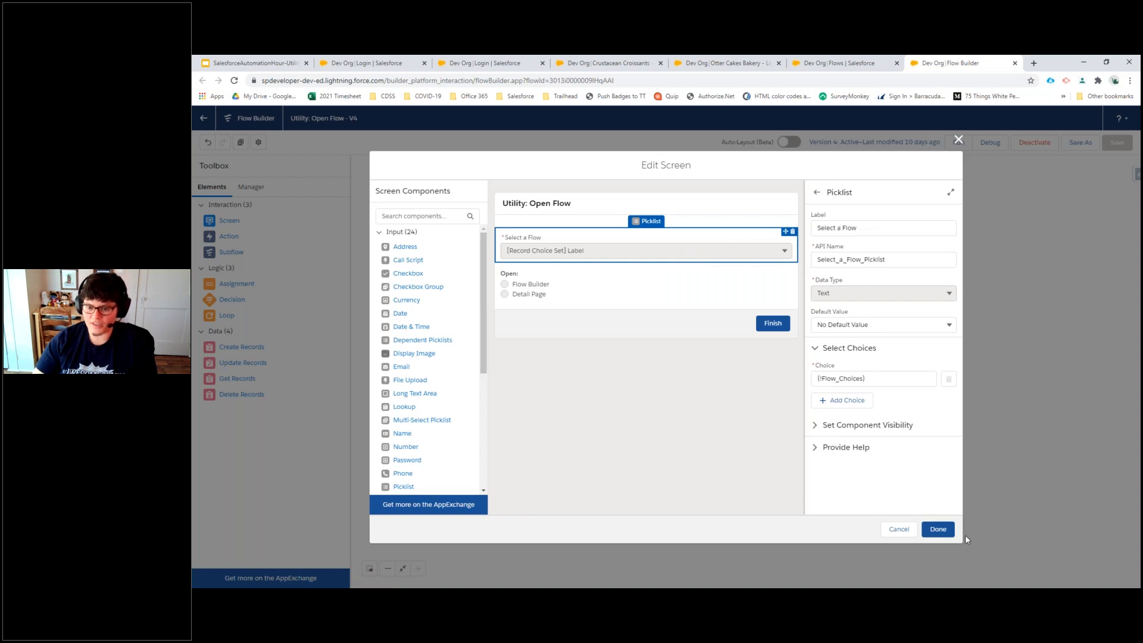
pyautogui.click(949, 536)
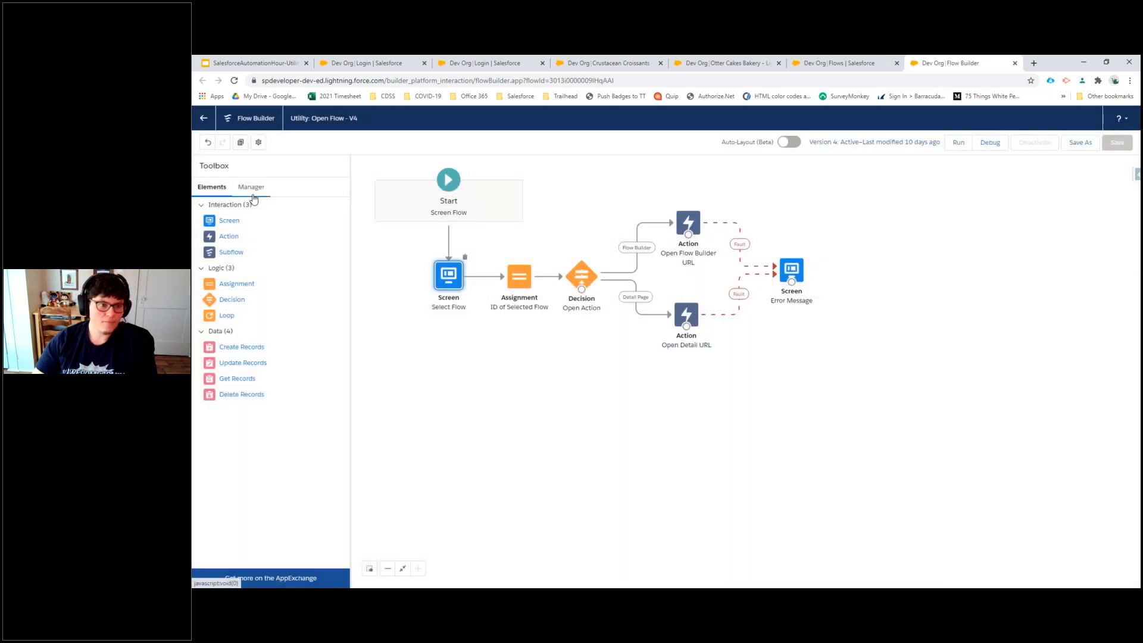
# Examine the Flow_Choices record choice set's filter, sorting, choice configuration and stored field values.
pyautogui.click(250, 191)
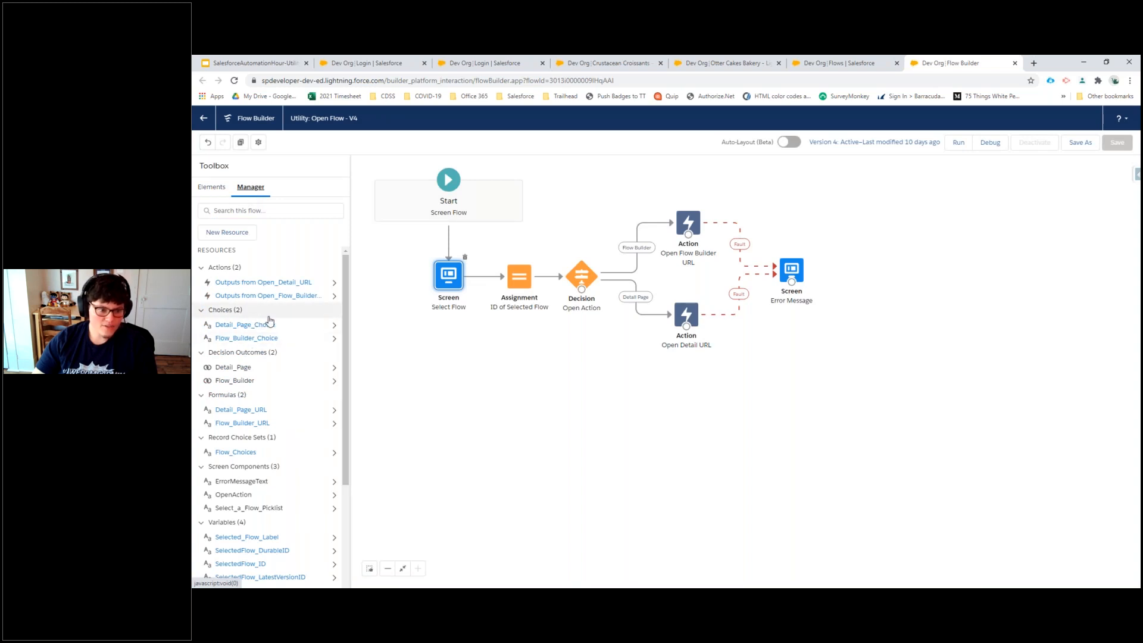
pyautogui.scroll(-3, 307, 359)
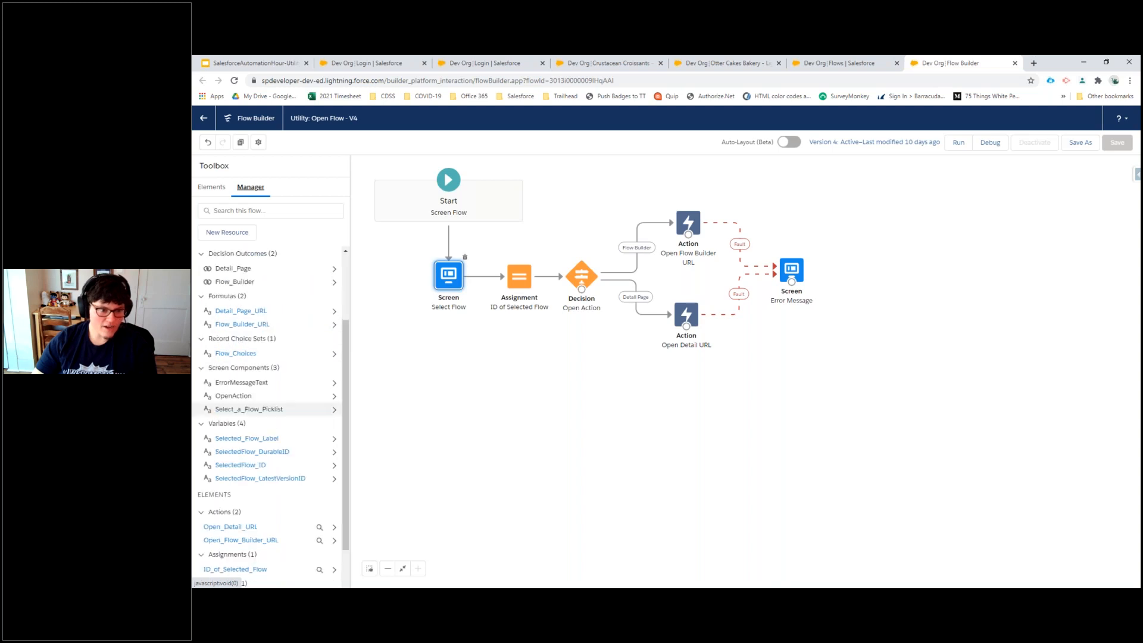
pyautogui.click(243, 355)
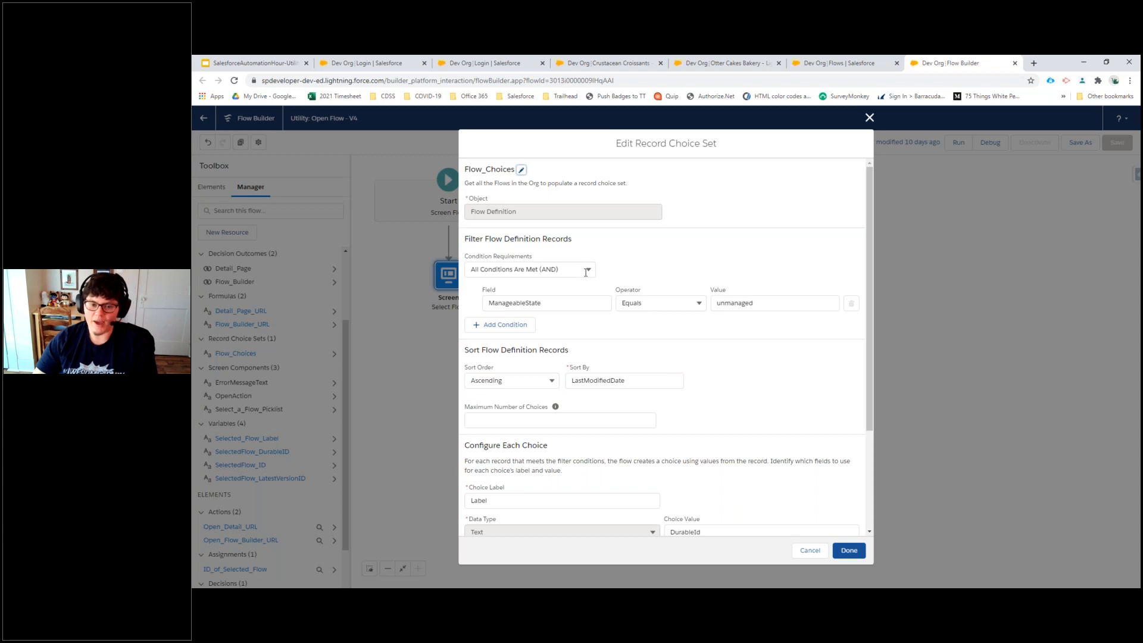
pyautogui.press('Tab')
pyautogui.click(634, 271)
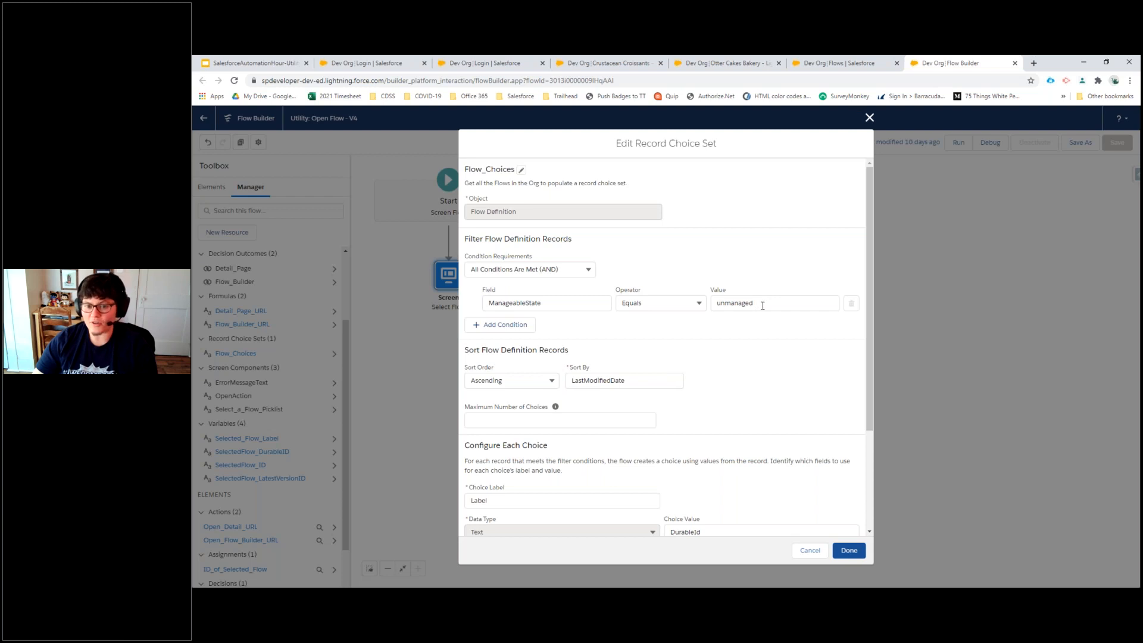
pyautogui.scroll(-2, 726, 376)
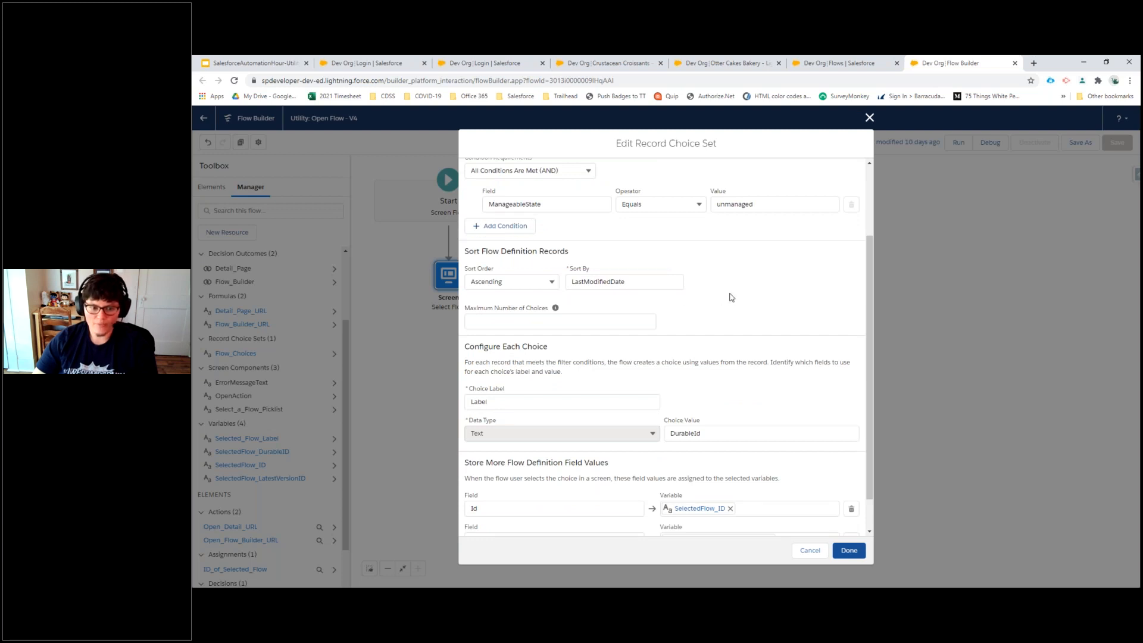
pyautogui.scroll(-1, 729, 296)
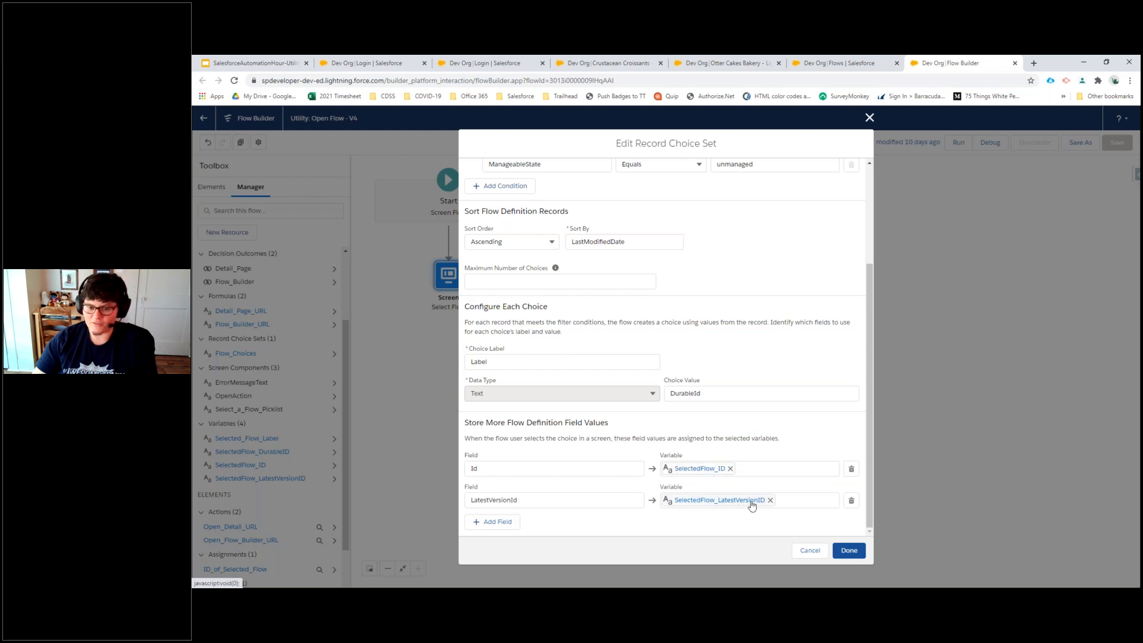
pyautogui.click(848, 551)
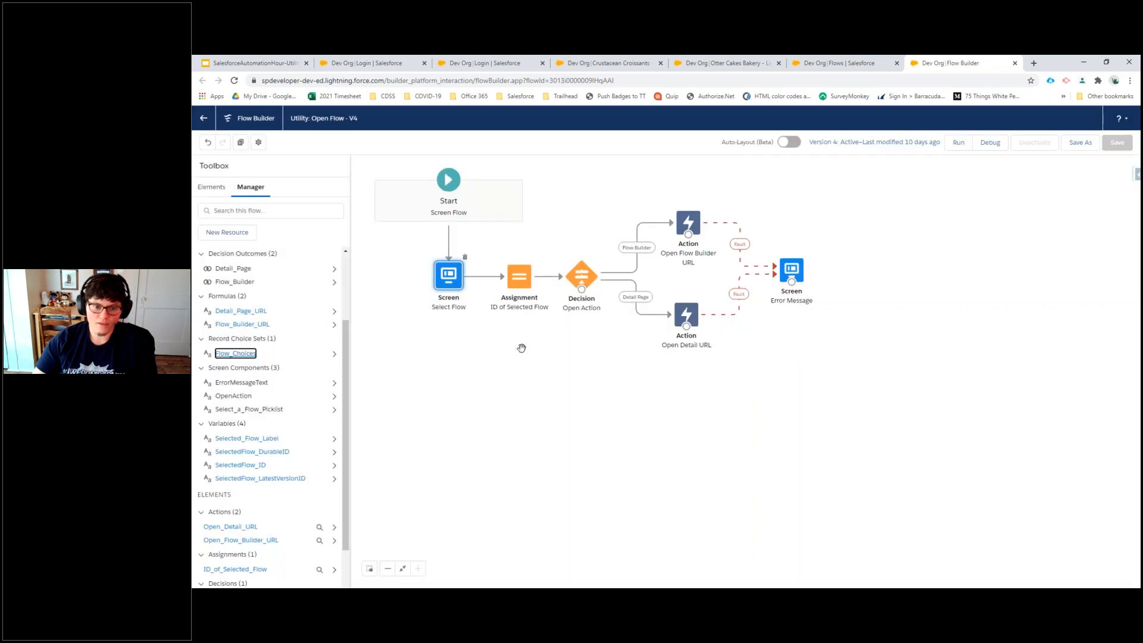
# Examine the ID of Selected Flow assignment and the Flow Builder outcome of the Open Action decision.
pyautogui.click(520, 280)
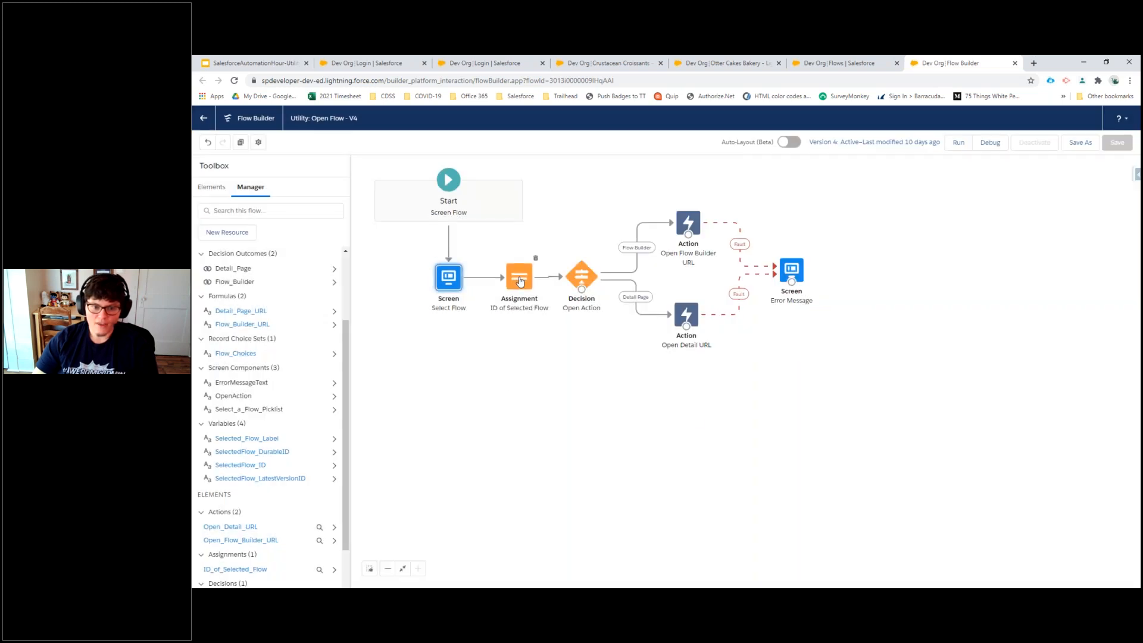
pyautogui.click(520, 280)
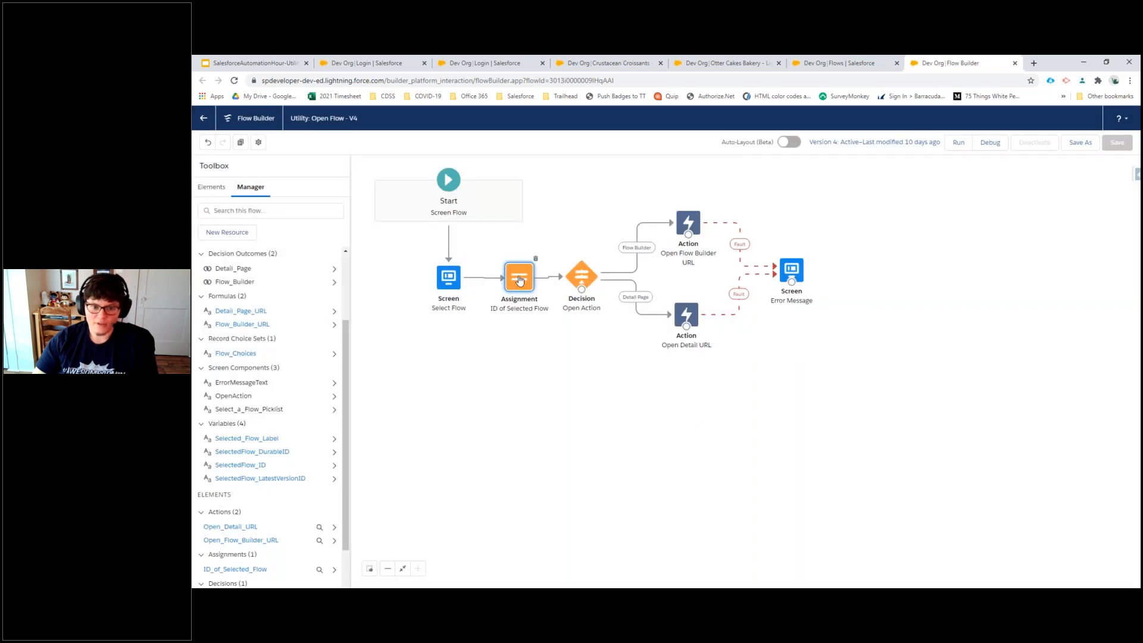
pyautogui.doubleClick(520, 280)
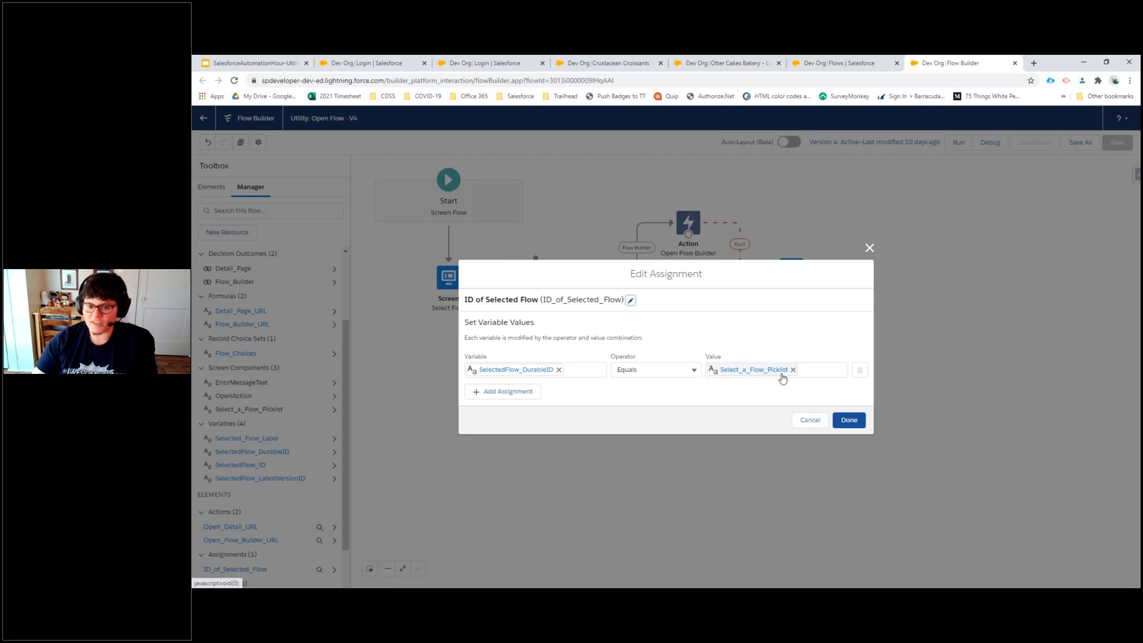
pyautogui.click(848, 419)
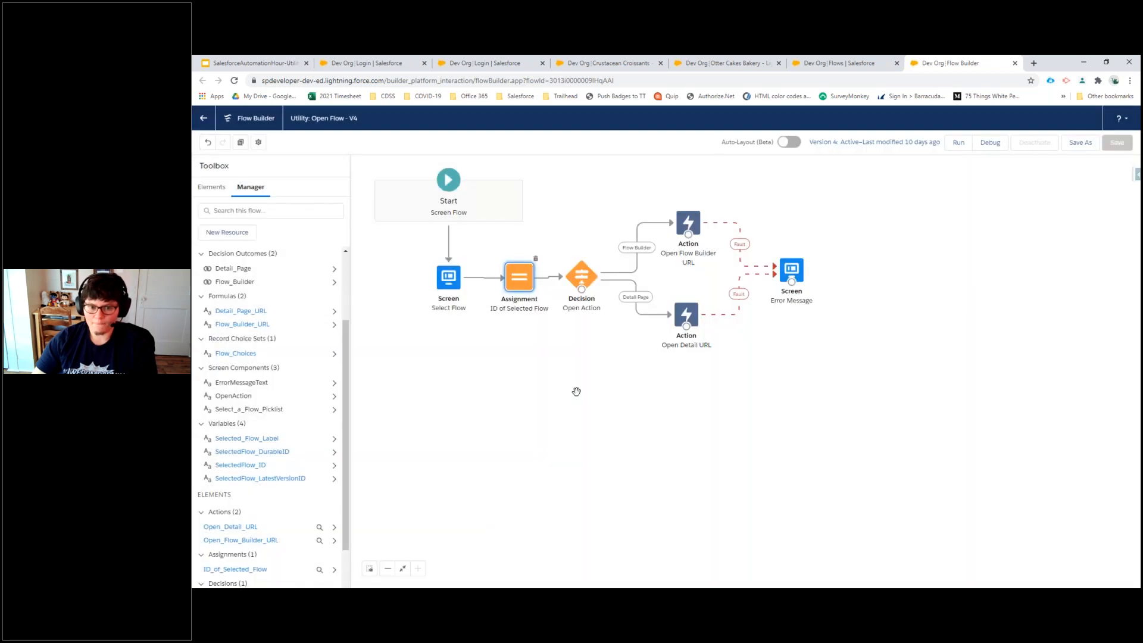
pyautogui.doubleClick(578, 282)
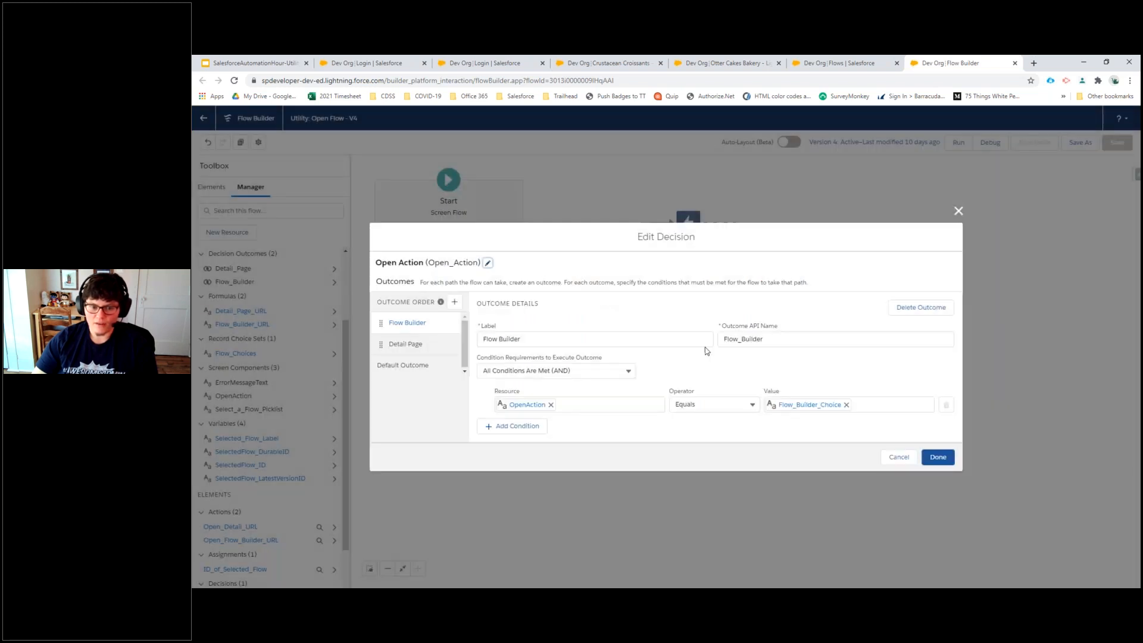
pyautogui.click(896, 457)
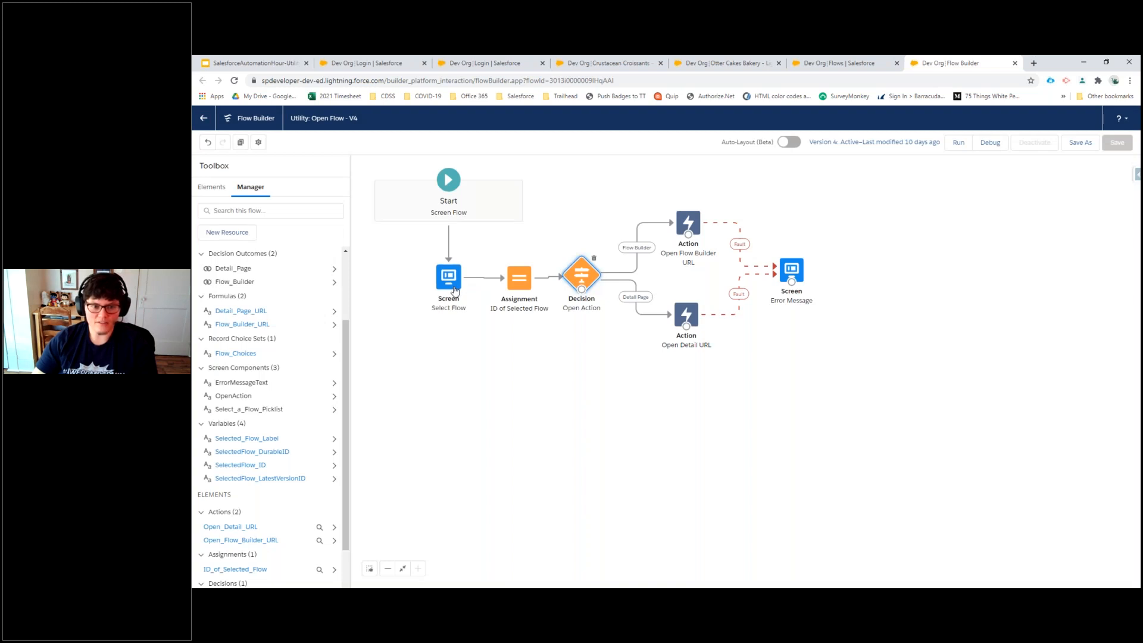
# Examine the Open radio buttons on the Select Flow screen and the Flow_Builder_Choice resource's label and choice value.
pyautogui.doubleClick(452, 280)
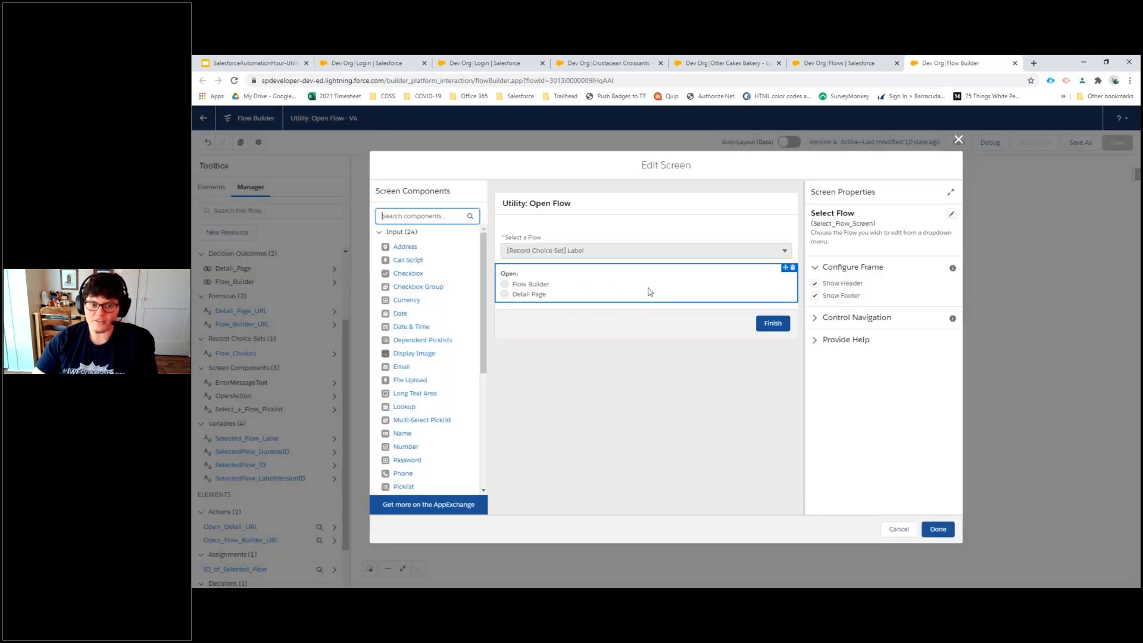
pyautogui.click(650, 292)
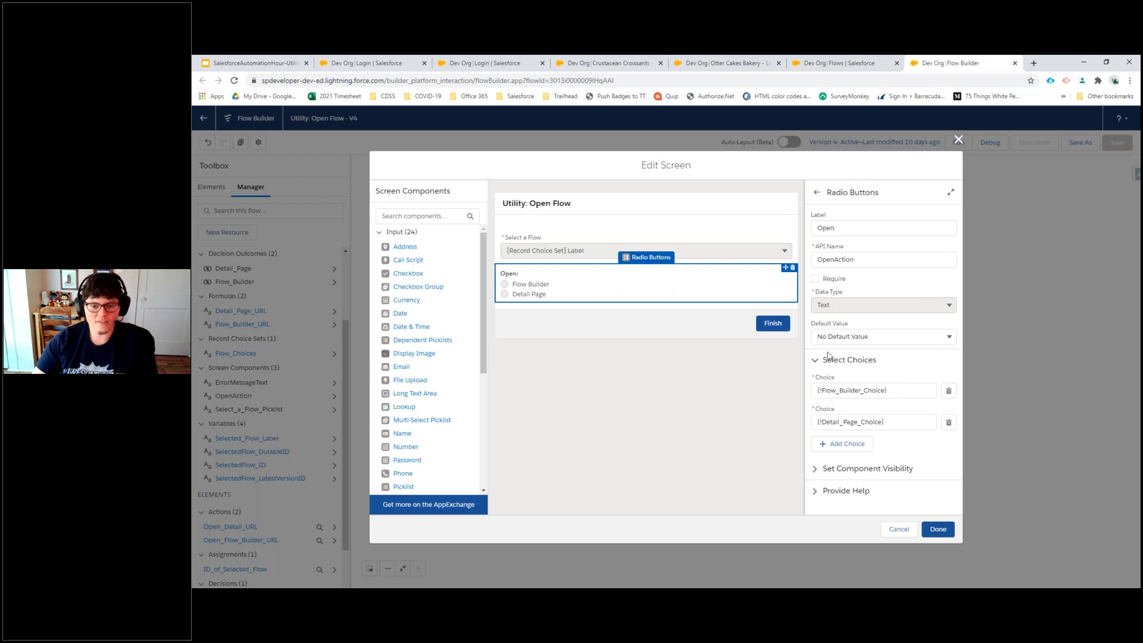
pyautogui.click(938, 530)
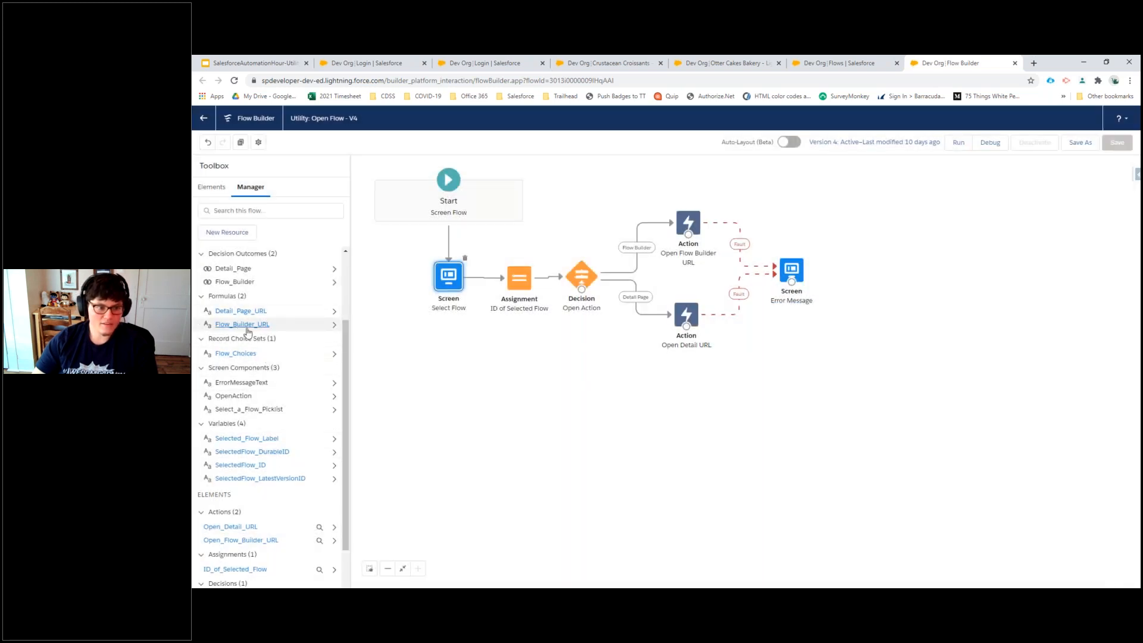
pyautogui.scroll(-1, 292, 524)
pyautogui.scroll(3, 289, 512)
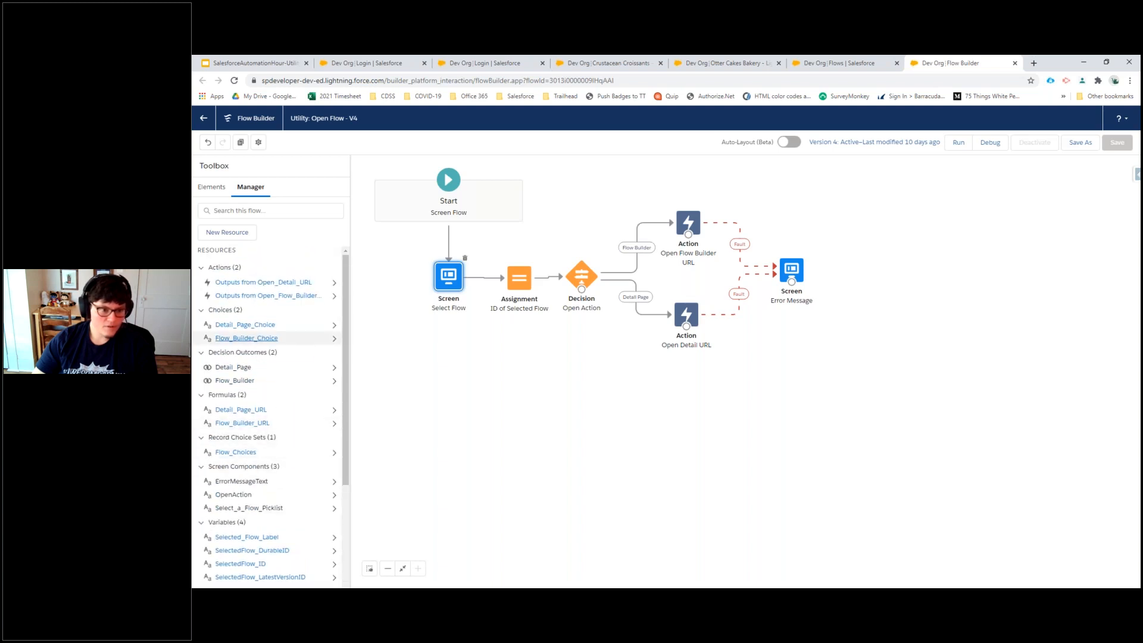
pyautogui.click(247, 338)
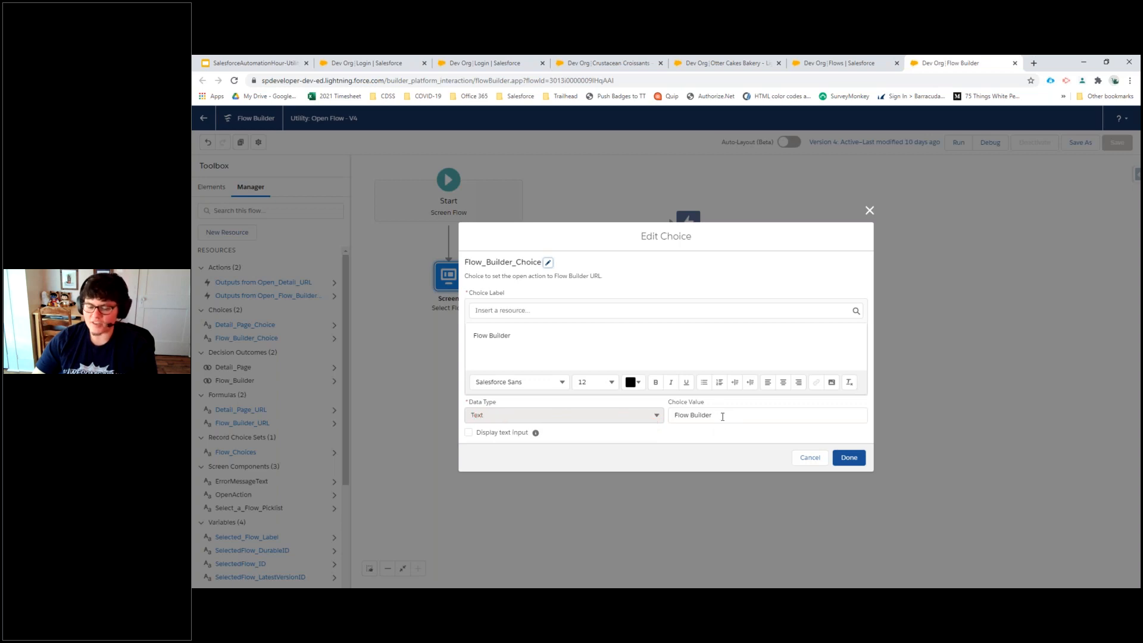
pyautogui.click(861, 460)
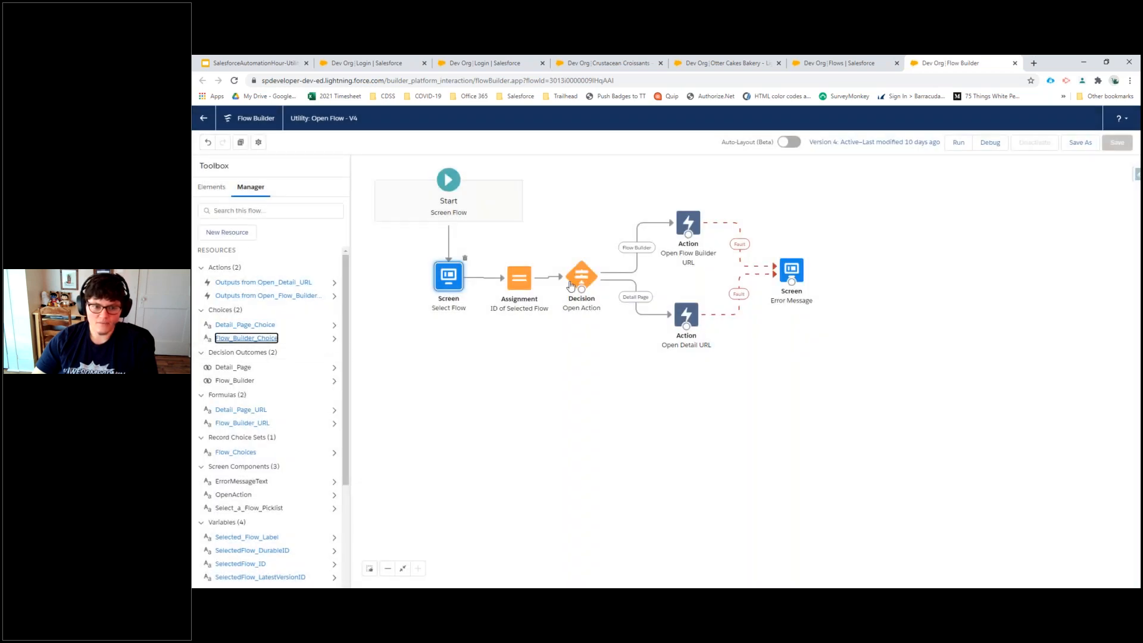
# Examine the conditions of the Flow Builder and Detail Page outcomes in the Open Action decision.
pyautogui.click(577, 280)
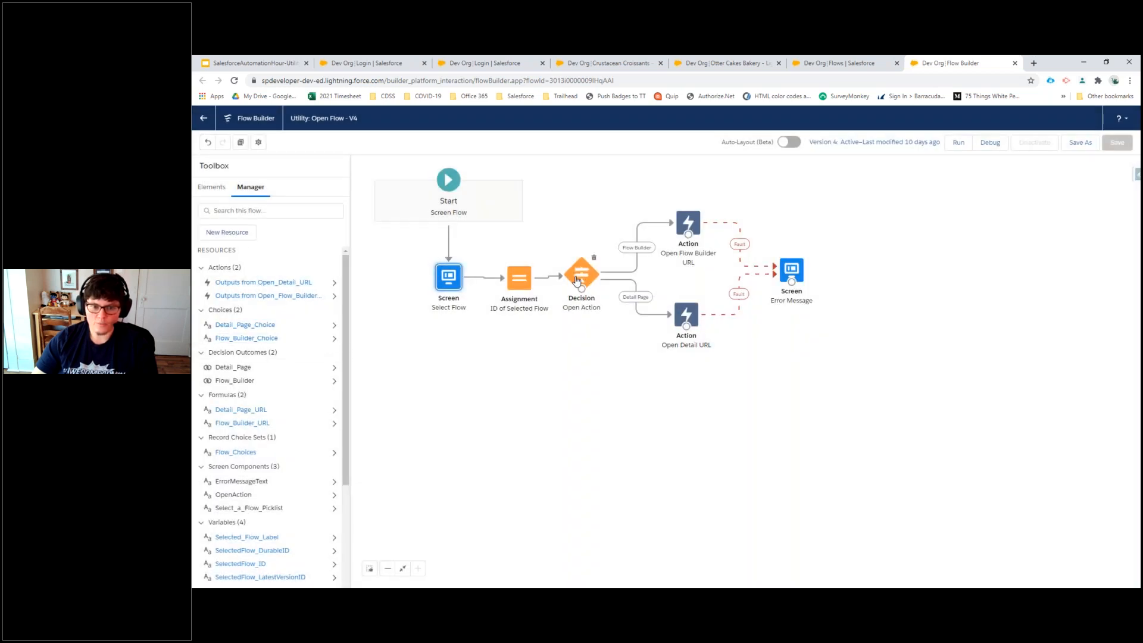
pyautogui.doubleClick(577, 280)
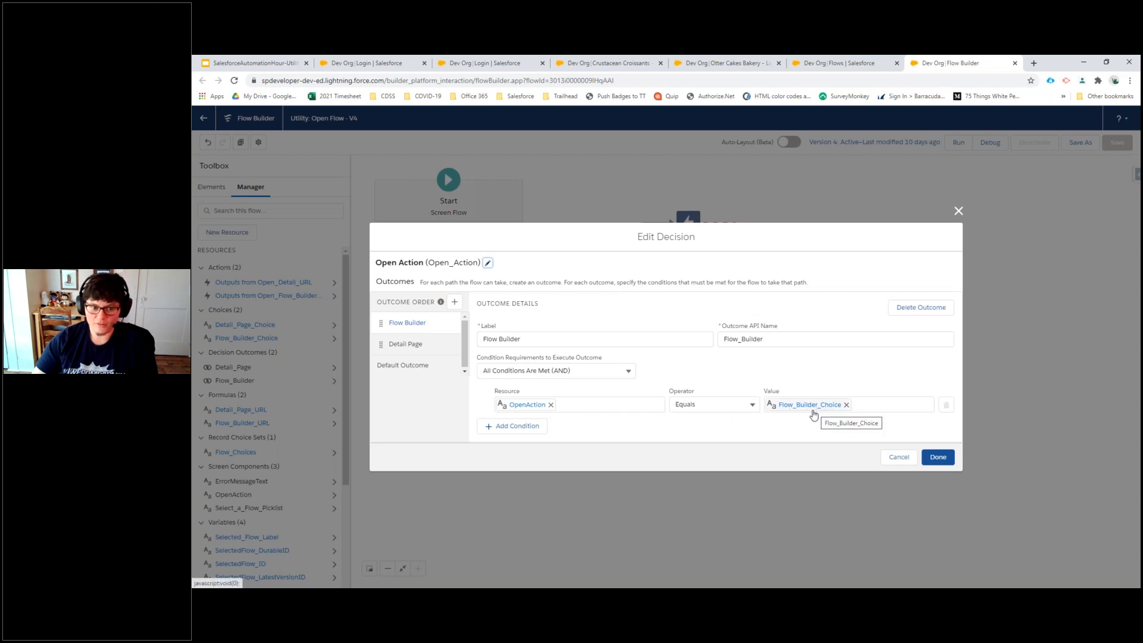
pyautogui.click(428, 351)
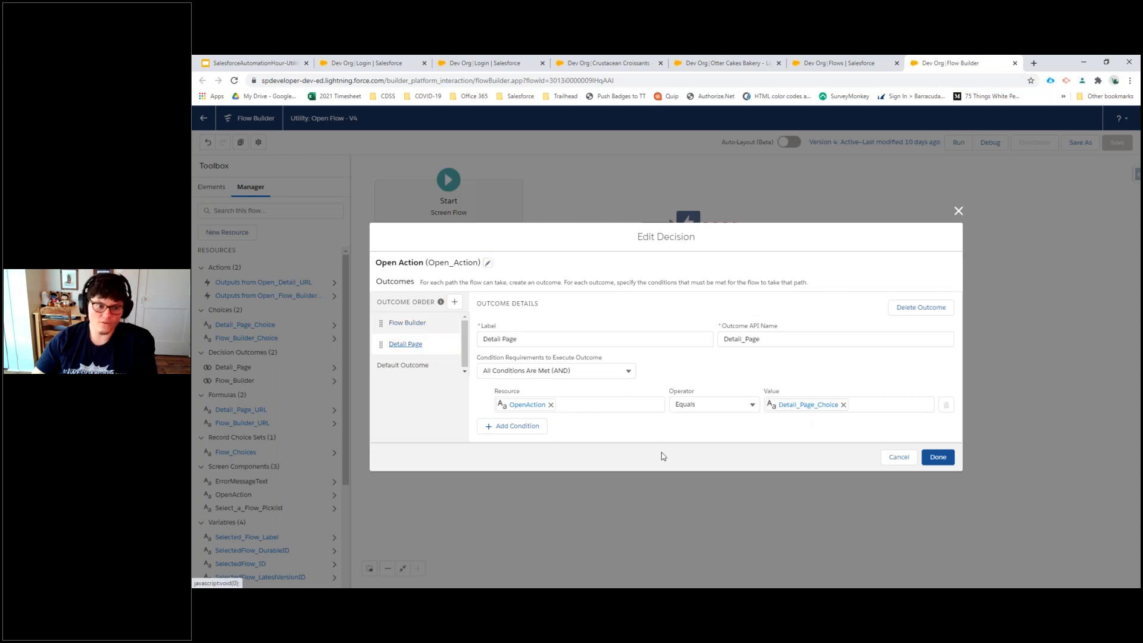
pyautogui.click(937, 456)
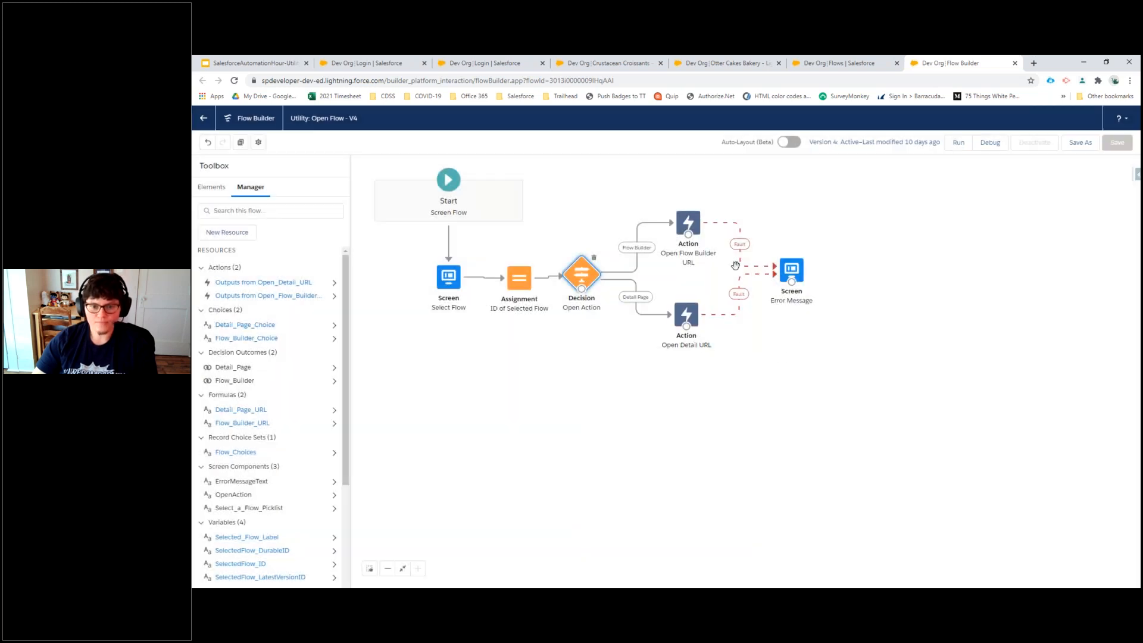
# Examine the Open Detail URL action's url input and the SelectedFlow_DurableID reference in the Detail_Page_URL formula.
pyautogui.click(685, 315)
pyautogui.doubleClick(685, 315)
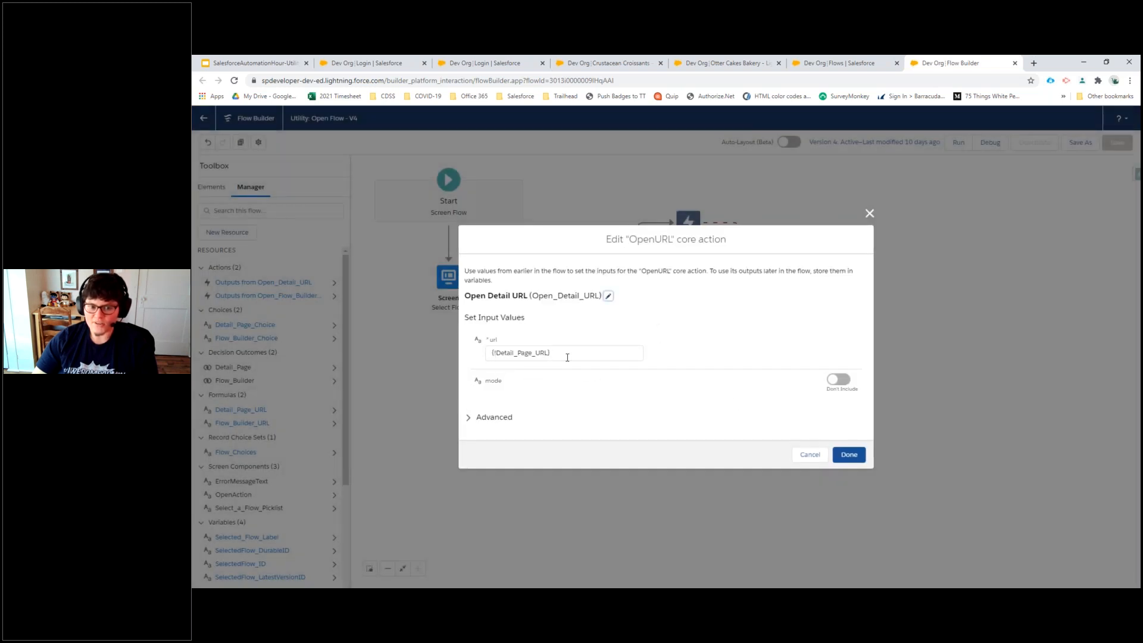
pyautogui.click(849, 454)
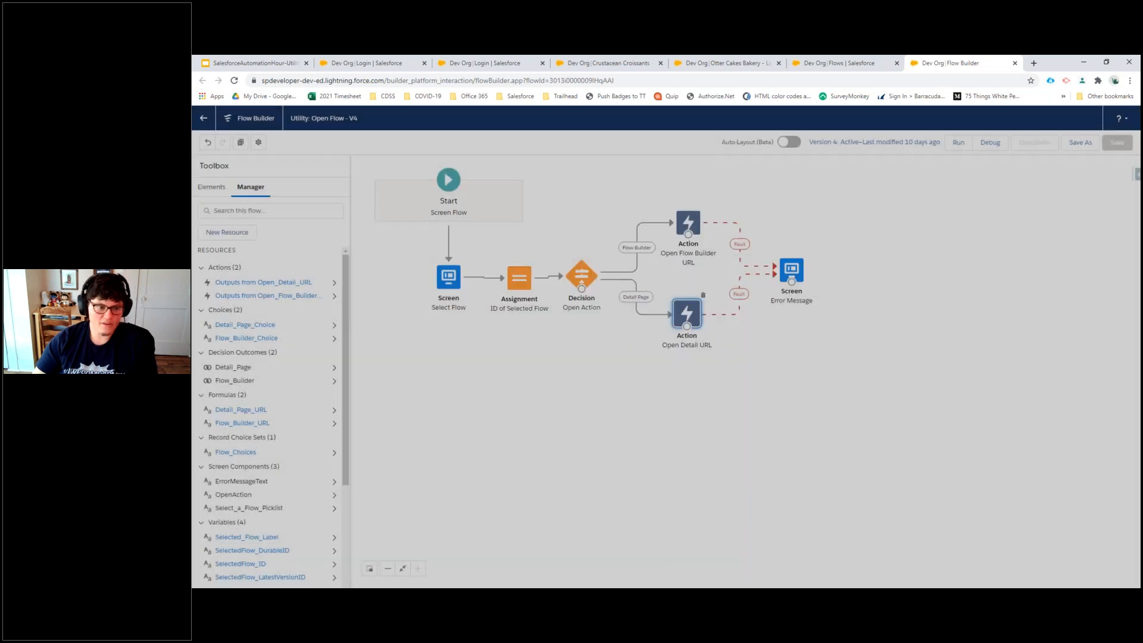
pyautogui.click(250, 411)
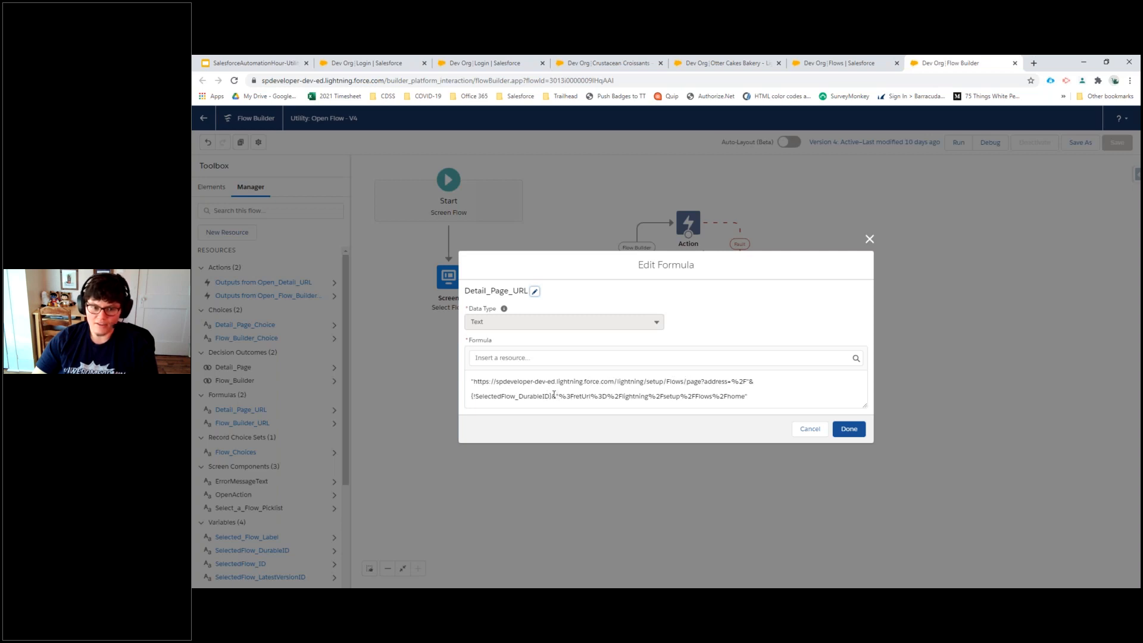
pyautogui.moveTo(554, 395); pyautogui.dragTo(471, 398)
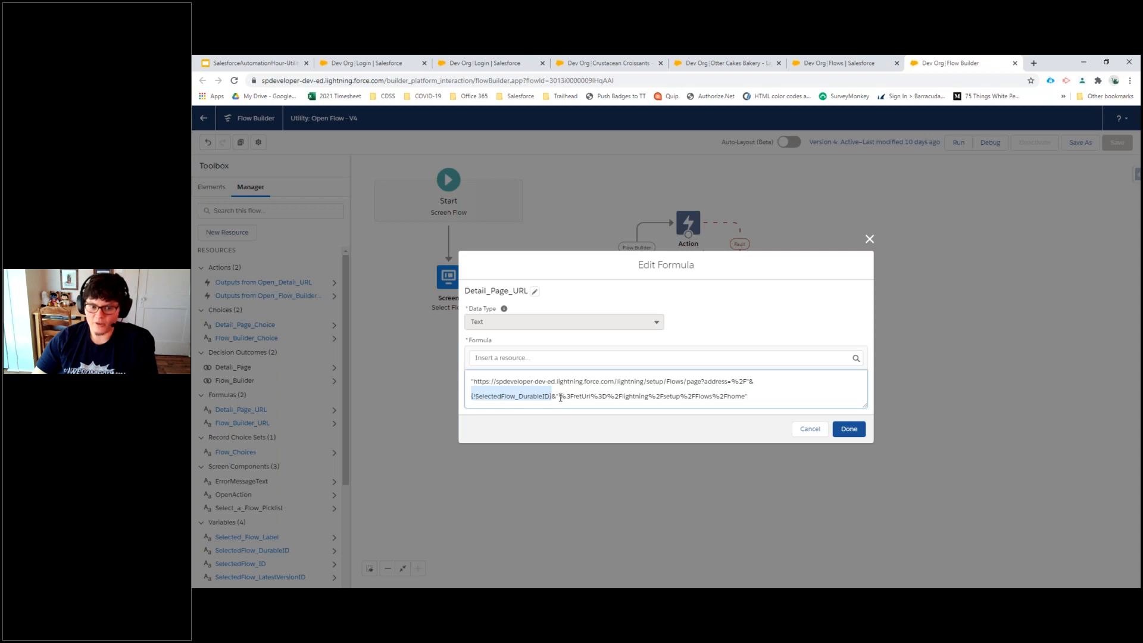
pyautogui.click(849, 429)
# Examine the SelectedFlow_LatestVersionID reference in the Flow_Builder_URL formula and the Open Flow Builder URL action's url input.
pyautogui.doubleClick(244, 423)
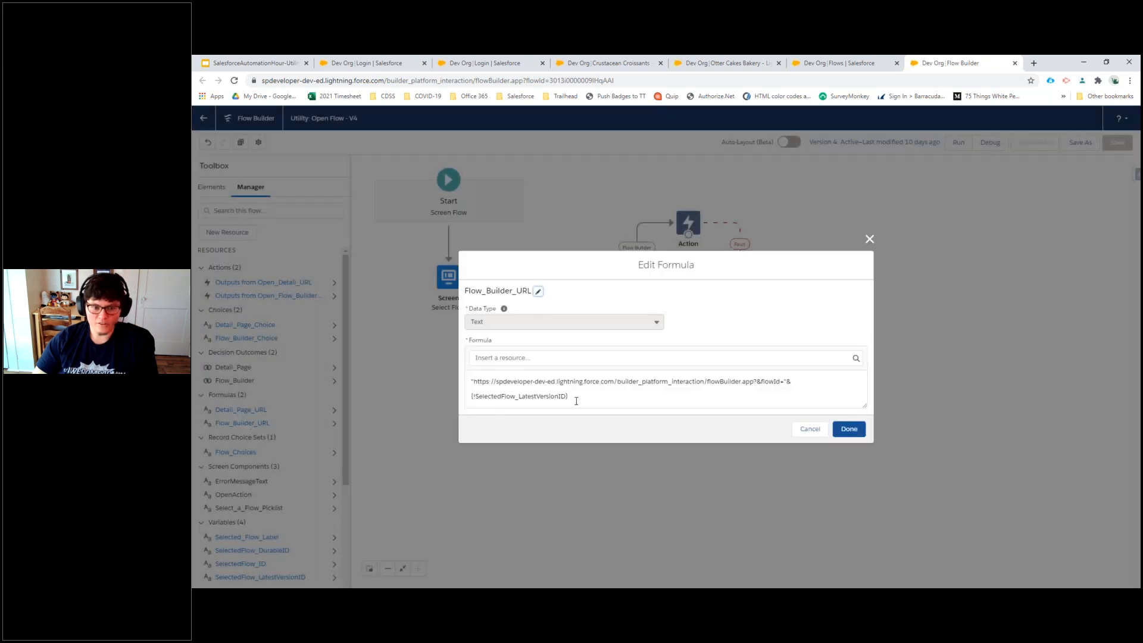
pyautogui.moveTo(574, 400); pyautogui.dragTo(463, 400)
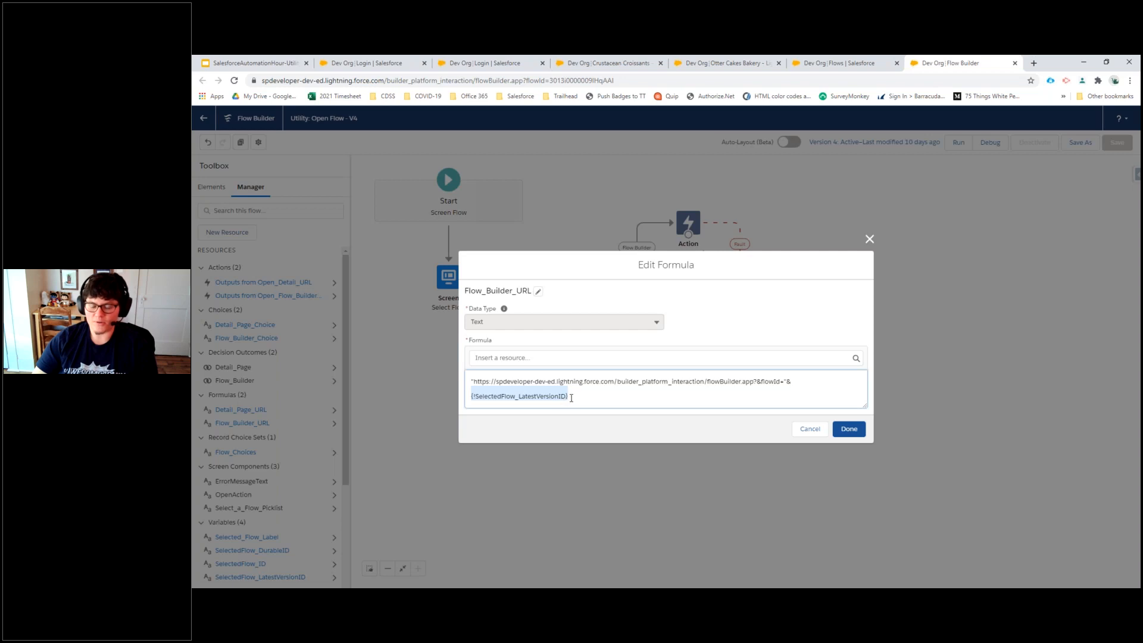
pyautogui.click(850, 432)
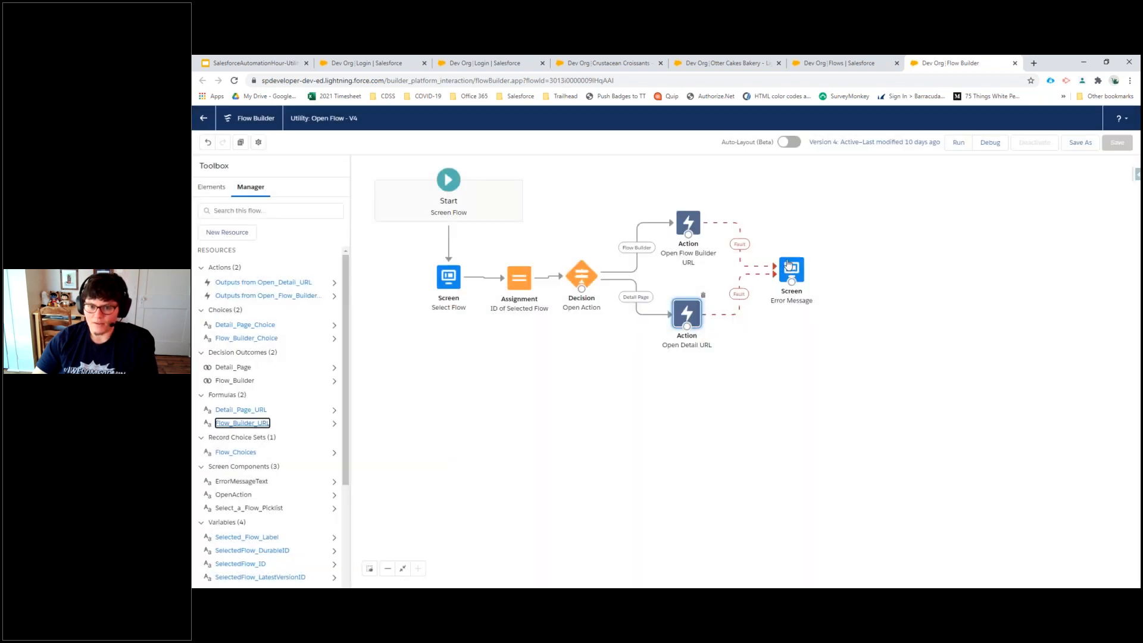
pyautogui.doubleClick(693, 227)
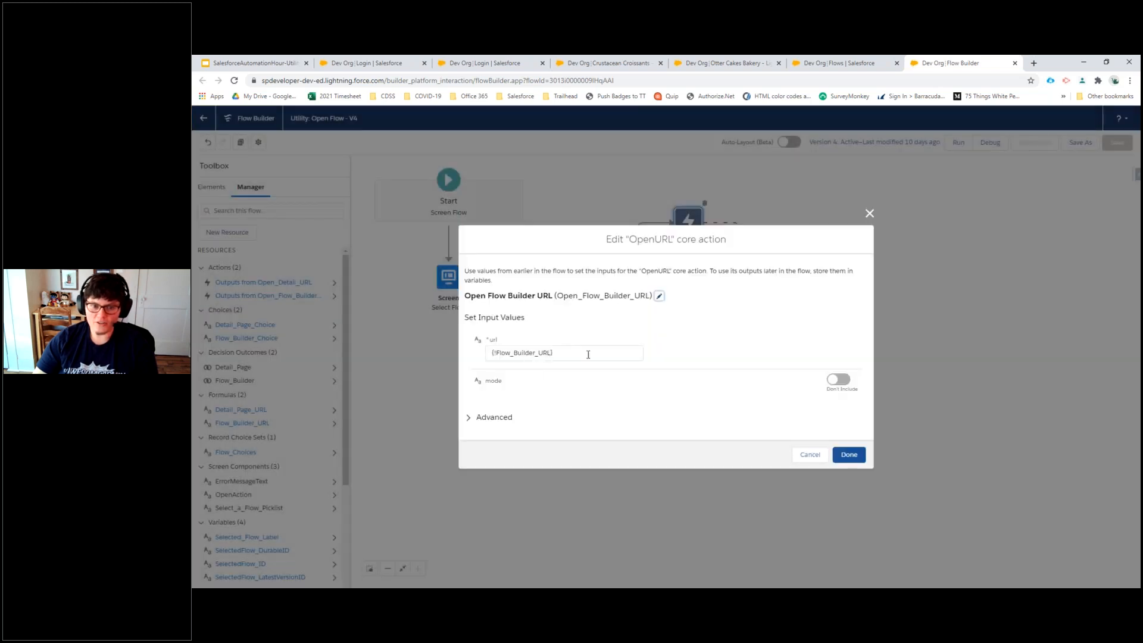
pyautogui.click(849, 454)
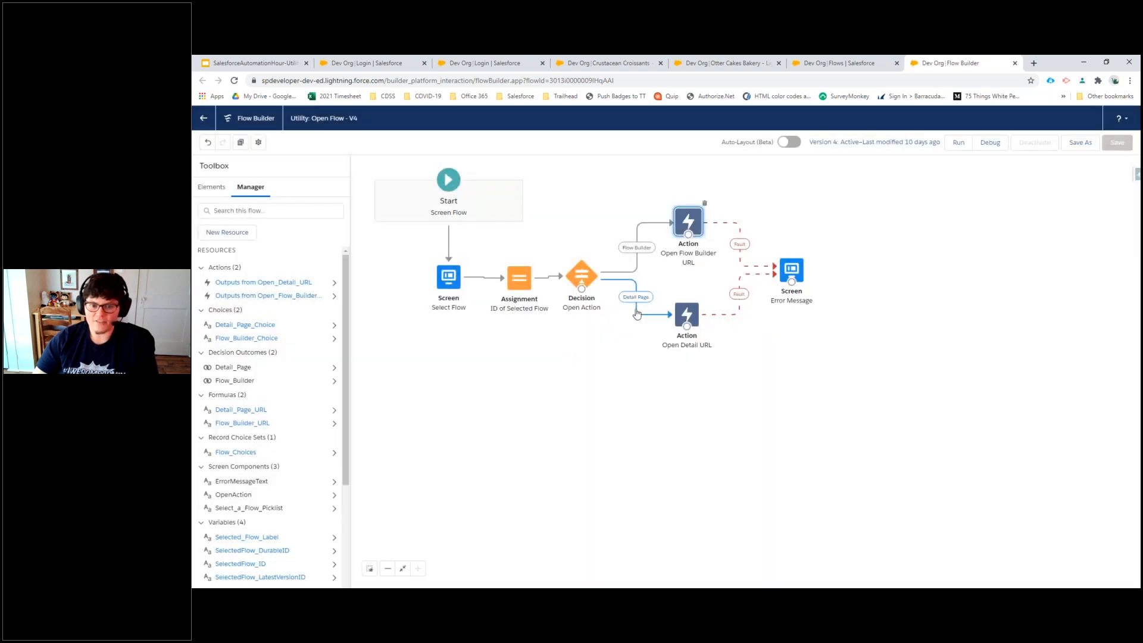
# Review the Open Detail URL action's url input again and examine the Error Message screen on the fault path.
pyautogui.doubleClick(693, 325)
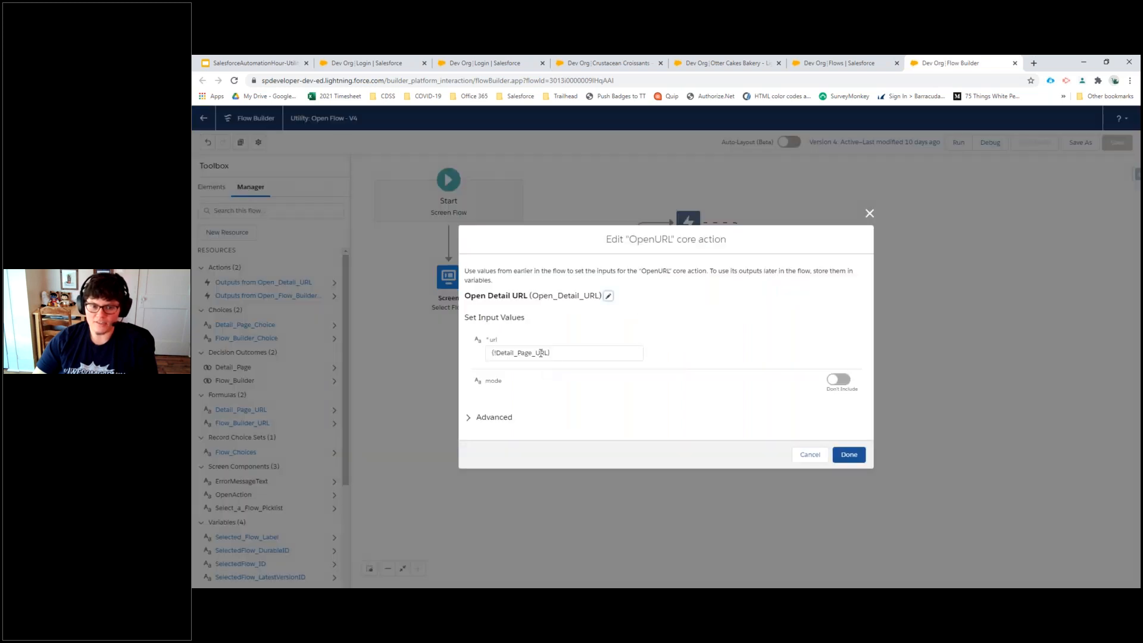
pyautogui.click(849, 454)
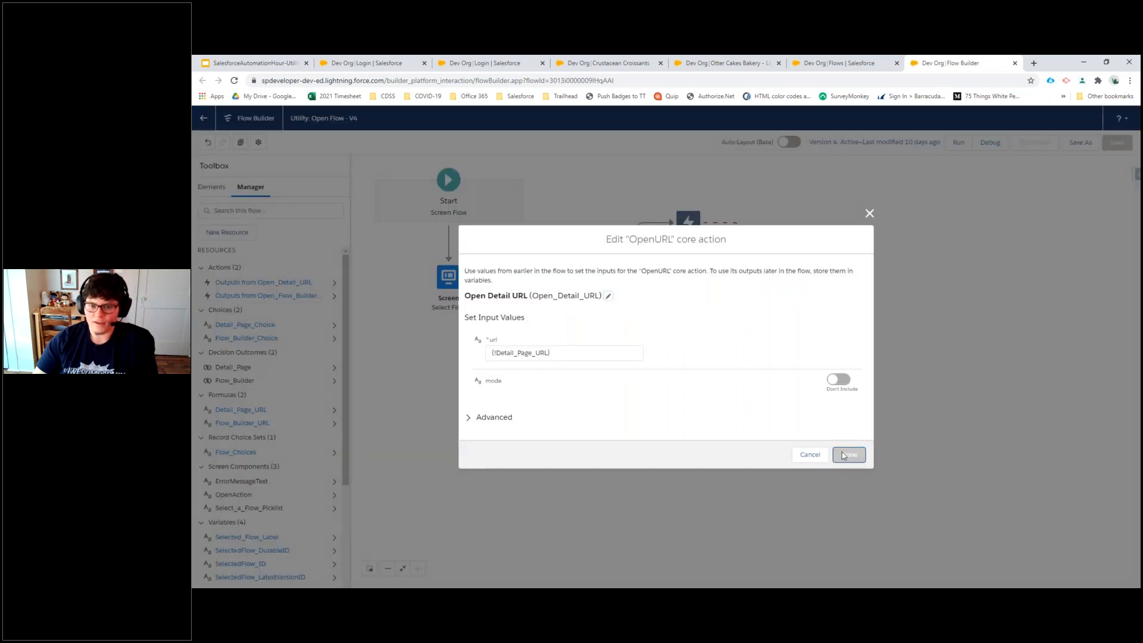
pyautogui.click(797, 270)
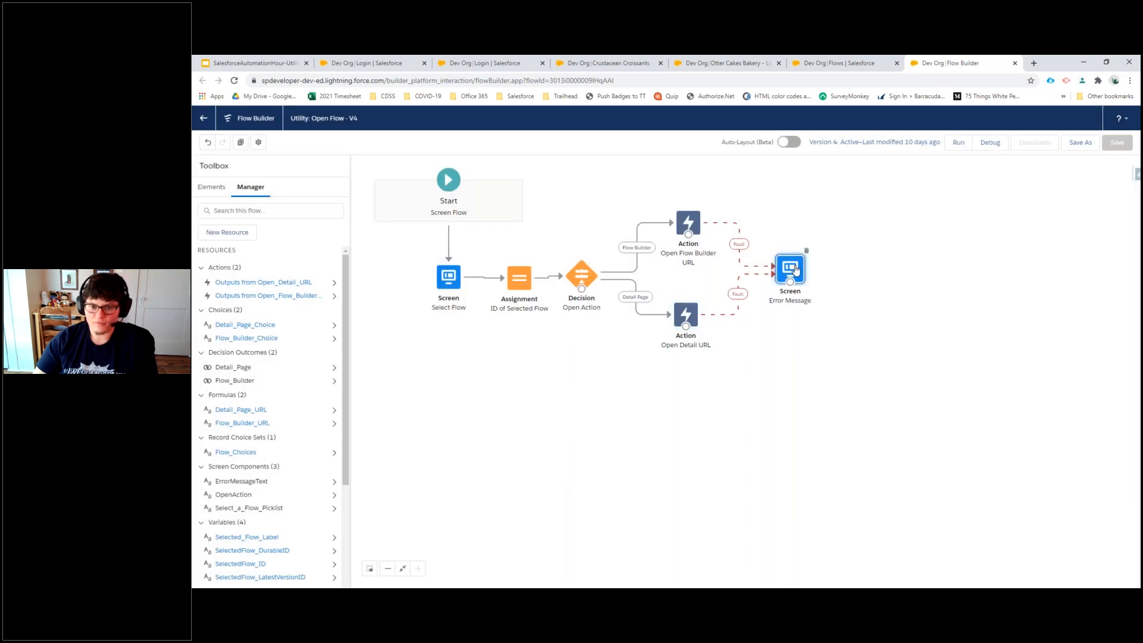
pyautogui.doubleClick(796, 269)
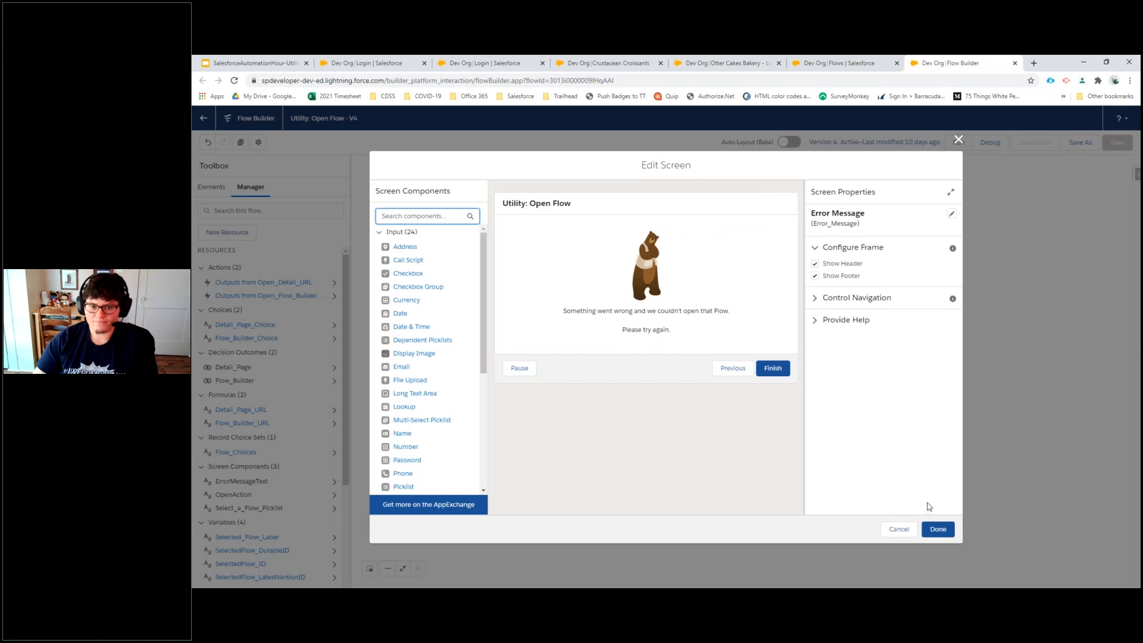
pyautogui.click(937, 530)
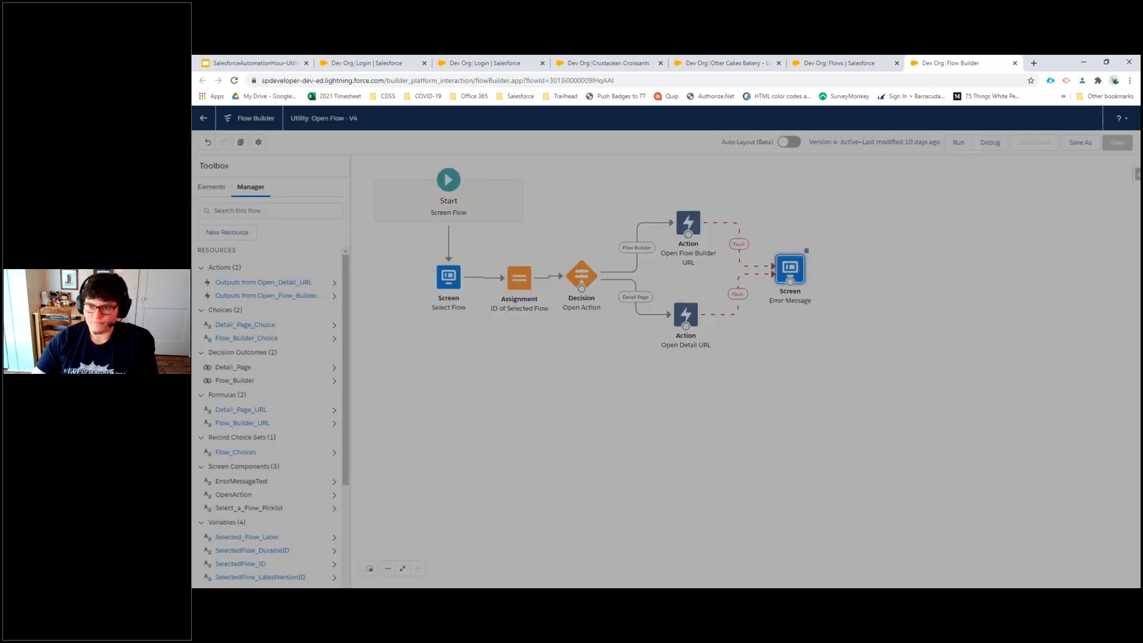
# From the Crustacean Croissants opportunity, use the Open Flow utility to open Utility: Record Lock Status in Flow Builder.
pyautogui.click(720, 64)
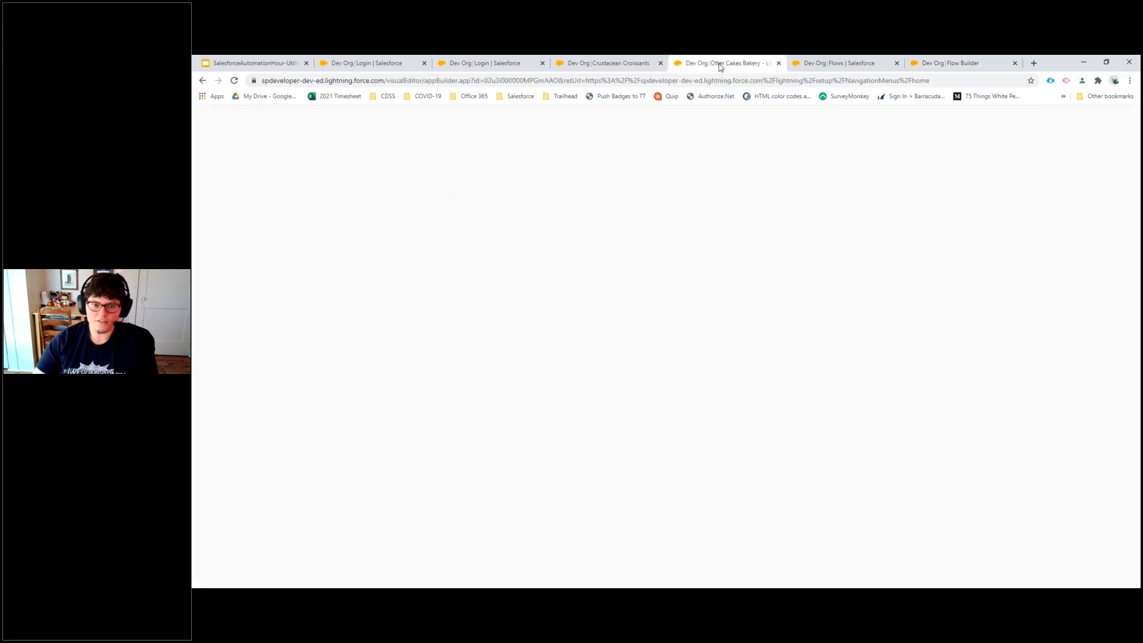
pyautogui.click(605, 67)
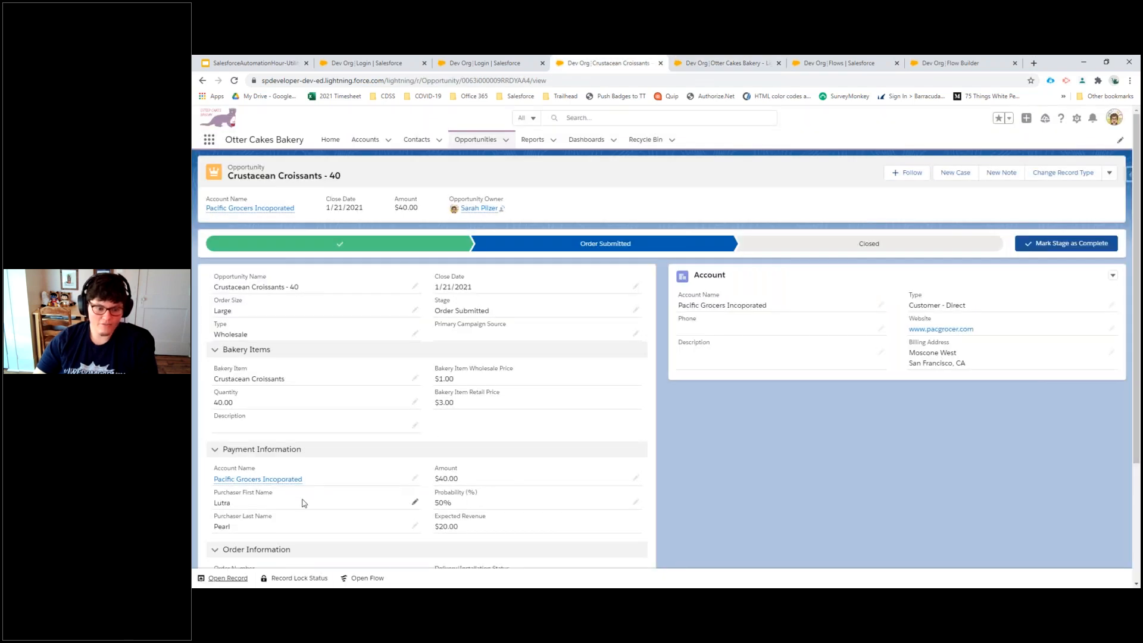
pyautogui.click(369, 579)
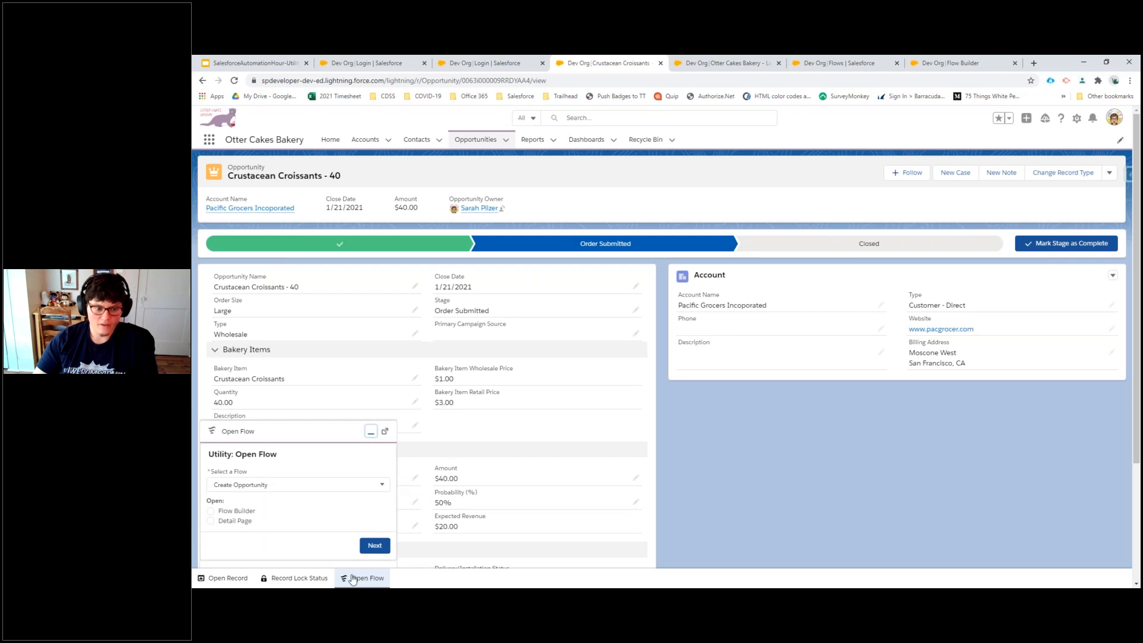
pyautogui.click(344, 486)
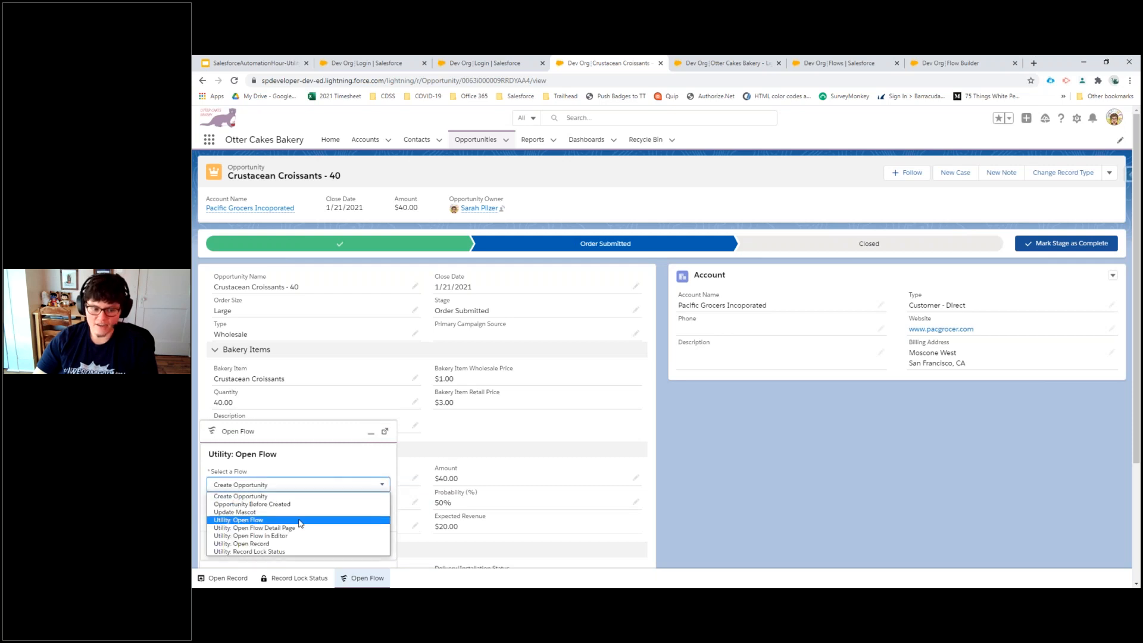
pyautogui.click(276, 551)
pyautogui.click(217, 512)
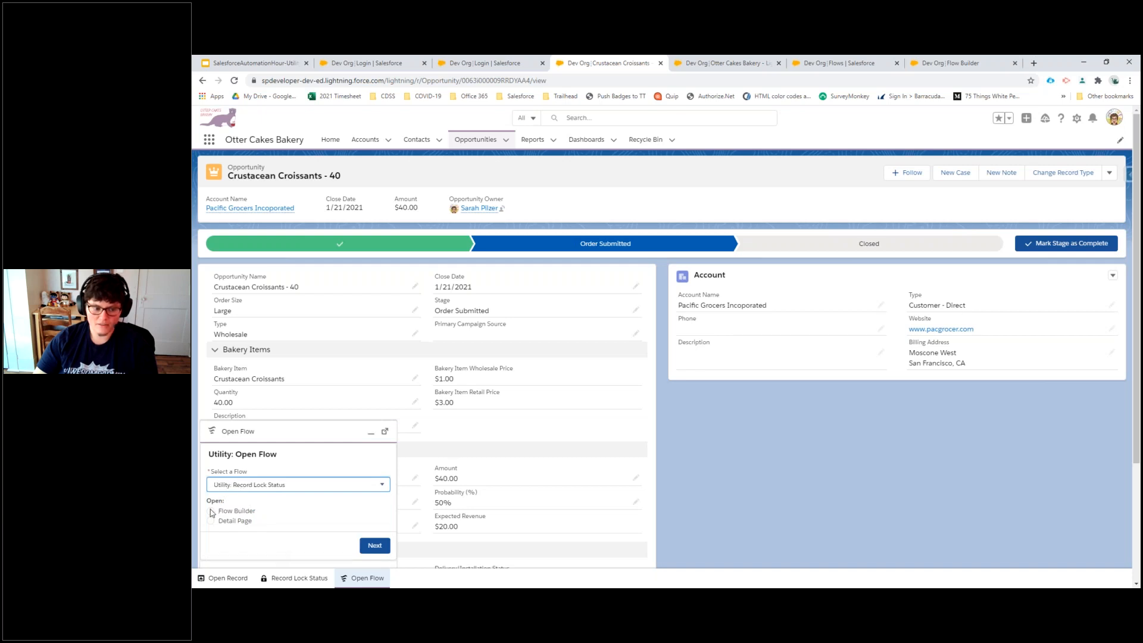
pyautogui.click(375, 545)
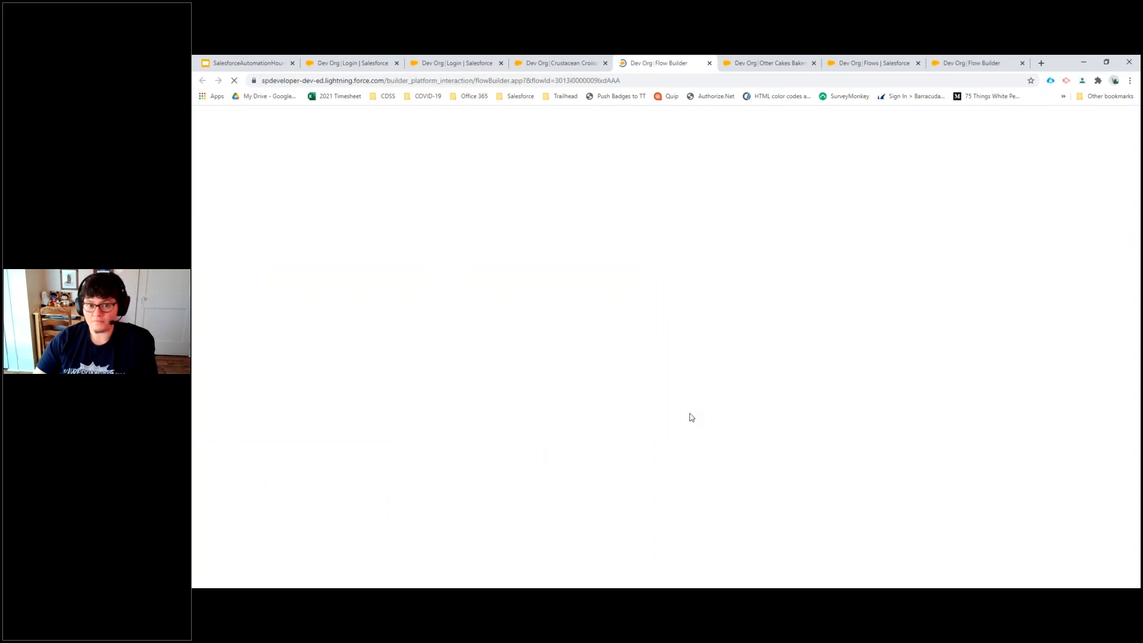
# Use the opportunity's Open Flow utility to open the Utility: Record Lock Status detail page, and switch to that flow's Flow Builder tab.
pyautogui.click(547, 65)
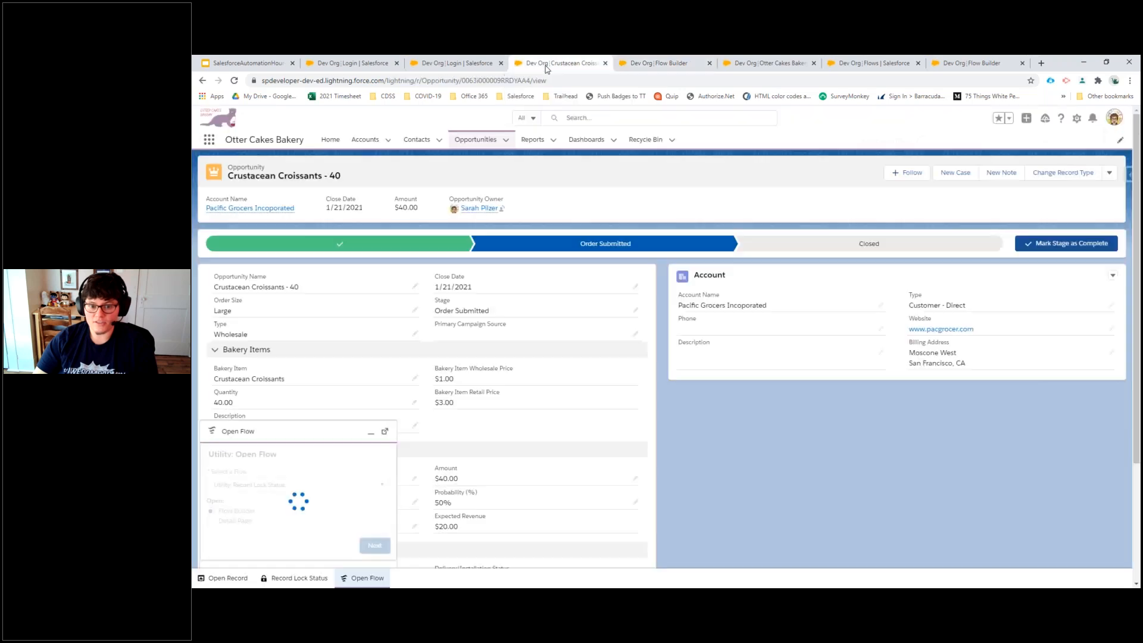
pyautogui.click(263, 490)
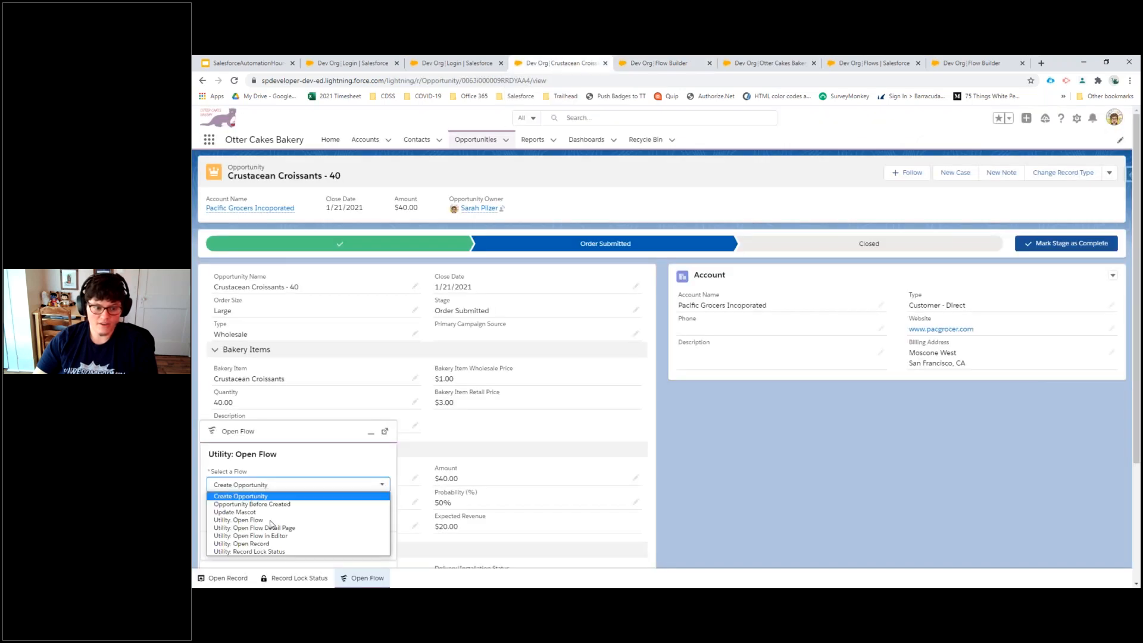
pyautogui.click(250, 531)
pyautogui.click(210, 521)
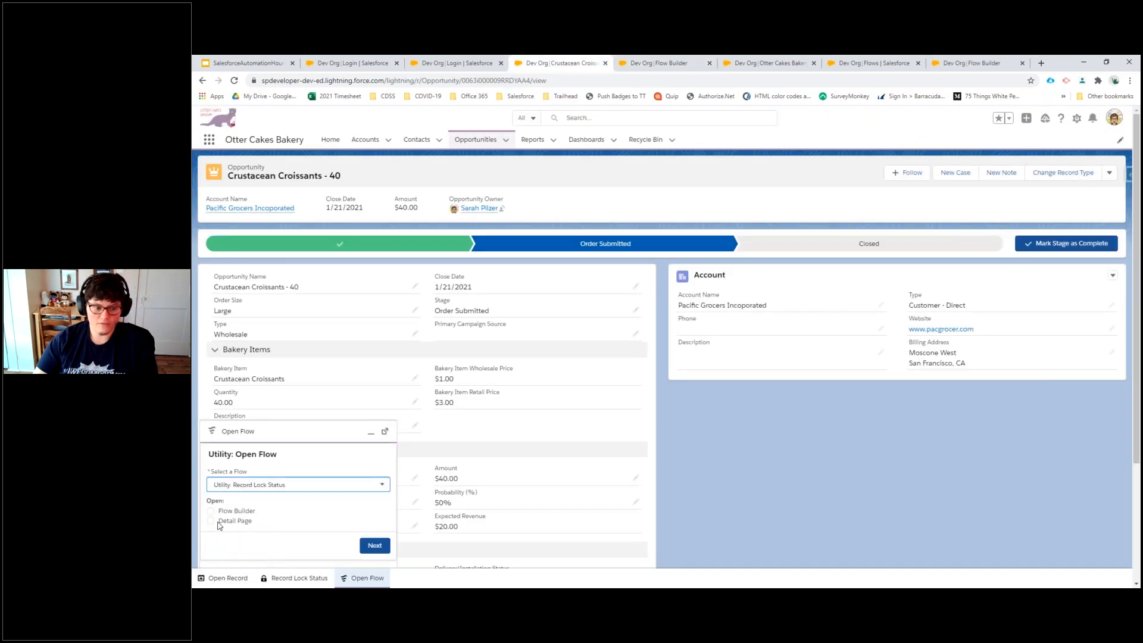
pyautogui.click(374, 546)
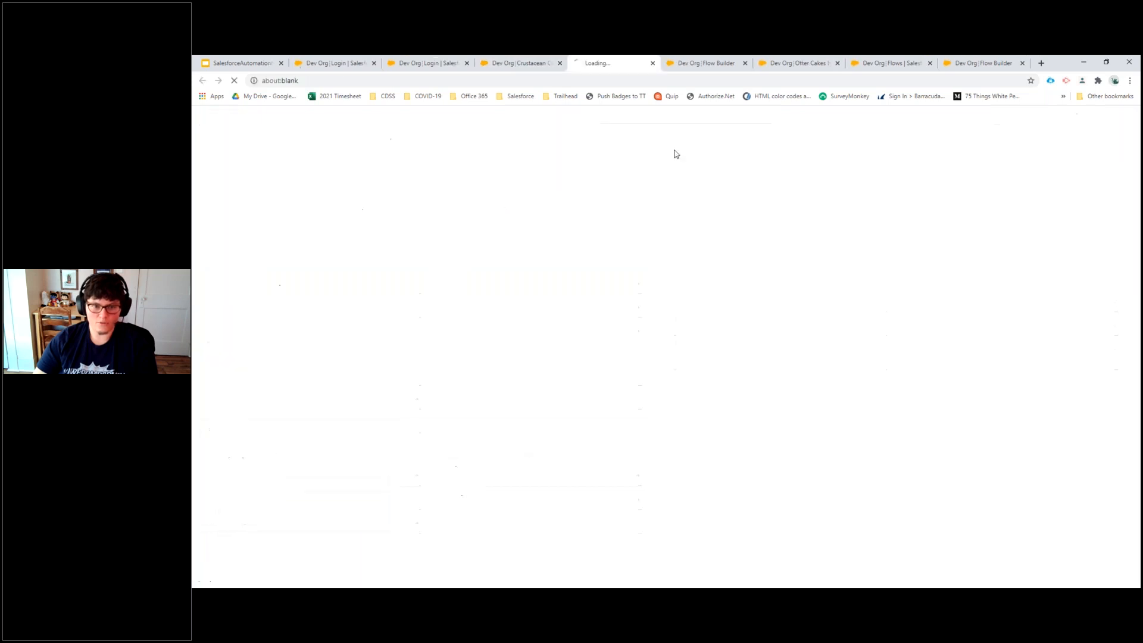
pyautogui.click(705, 65)
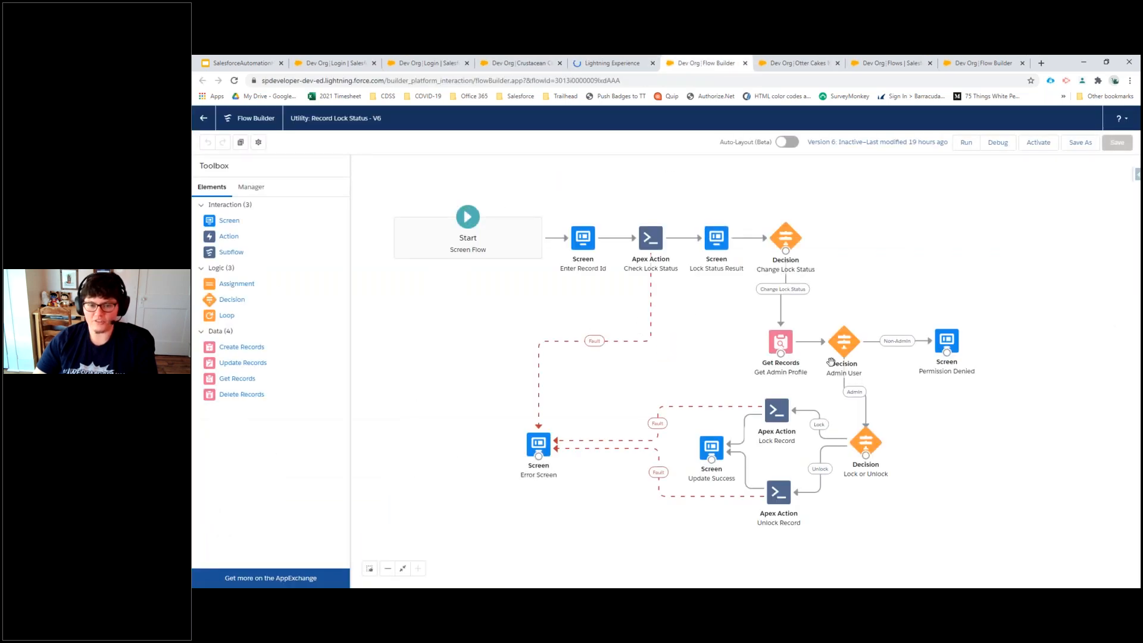
# View the detail page of the Utility: Record Lock Status flow and switch to the presentation slides.
pyautogui.click(605, 69)
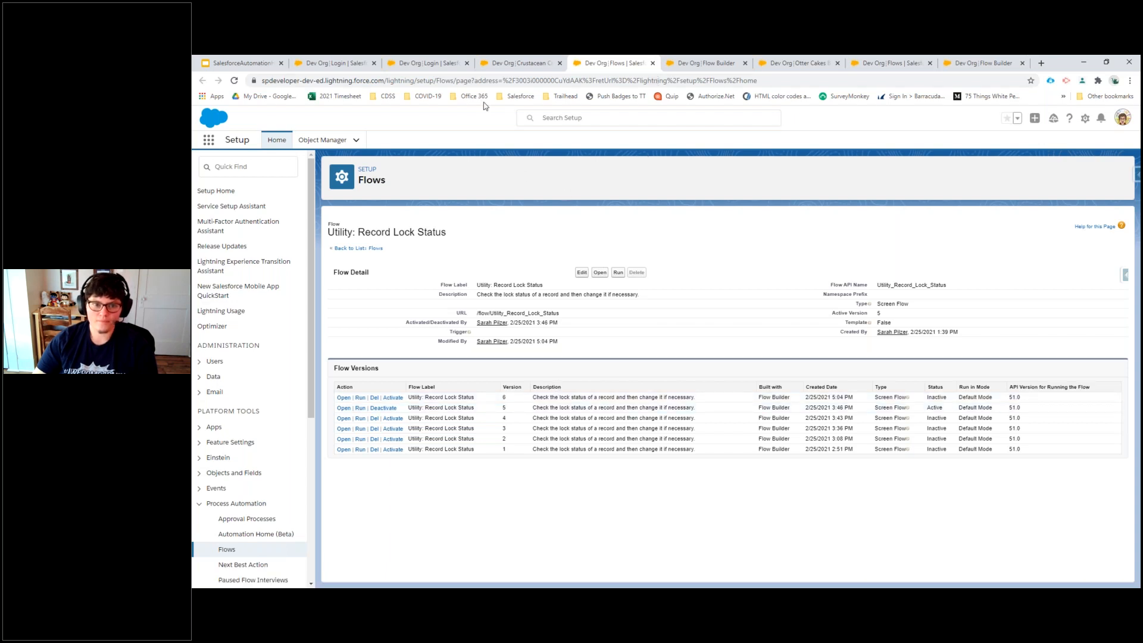
pyautogui.click(250, 64)
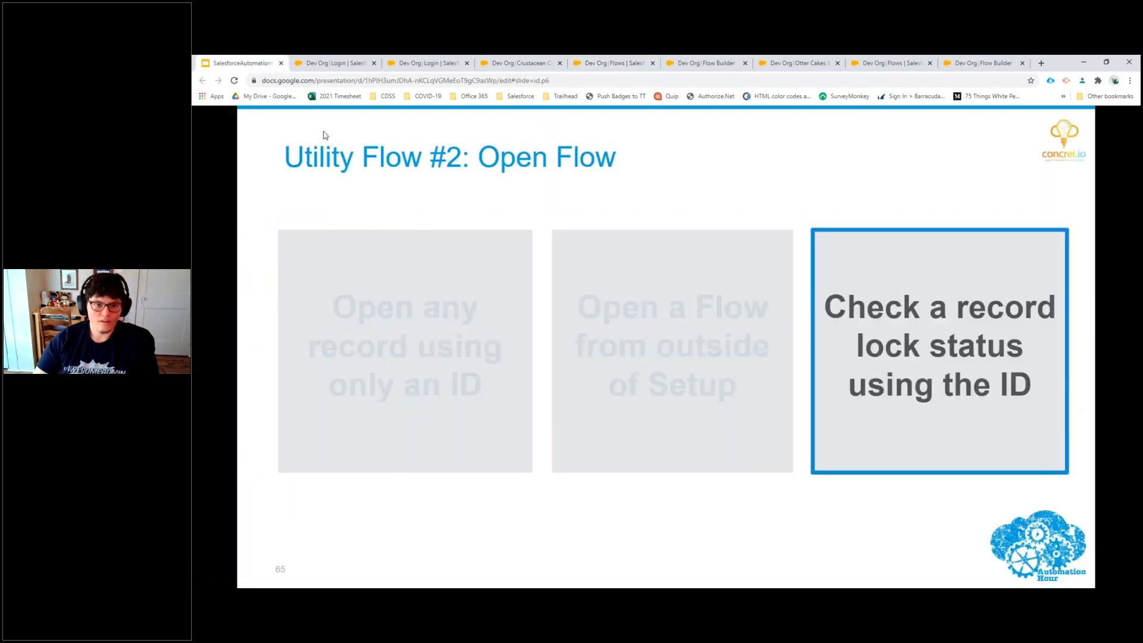
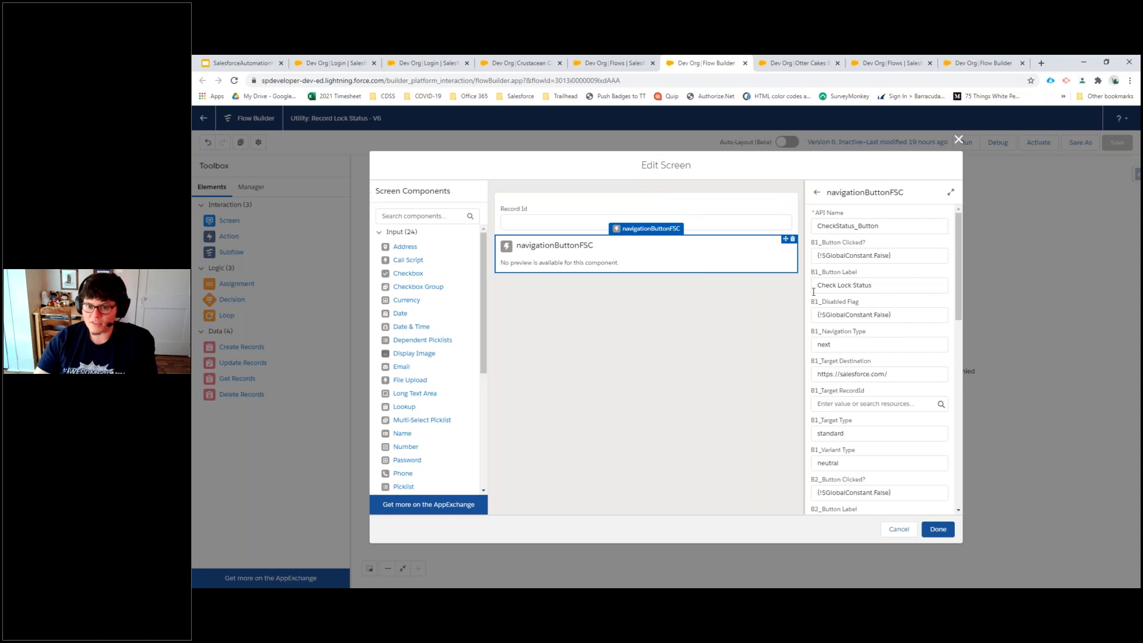
# Examine the B1_Button Label of the CheckStatus_Button navigation component, and close the screen editor.
pyautogui.tripleClick(894, 290)
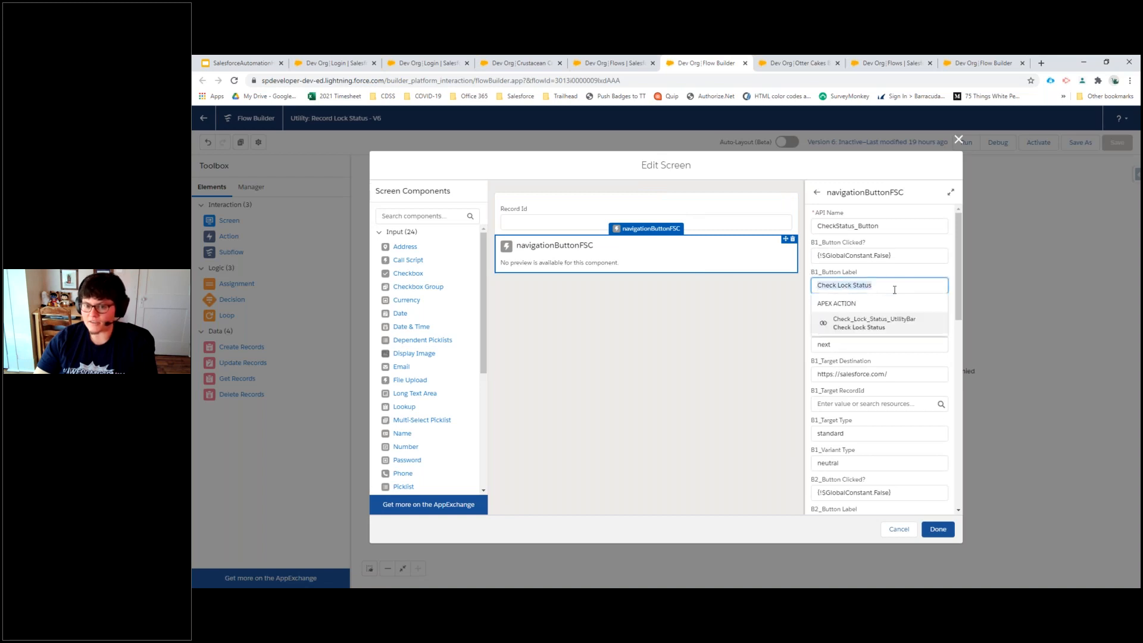
pyautogui.click(904, 275)
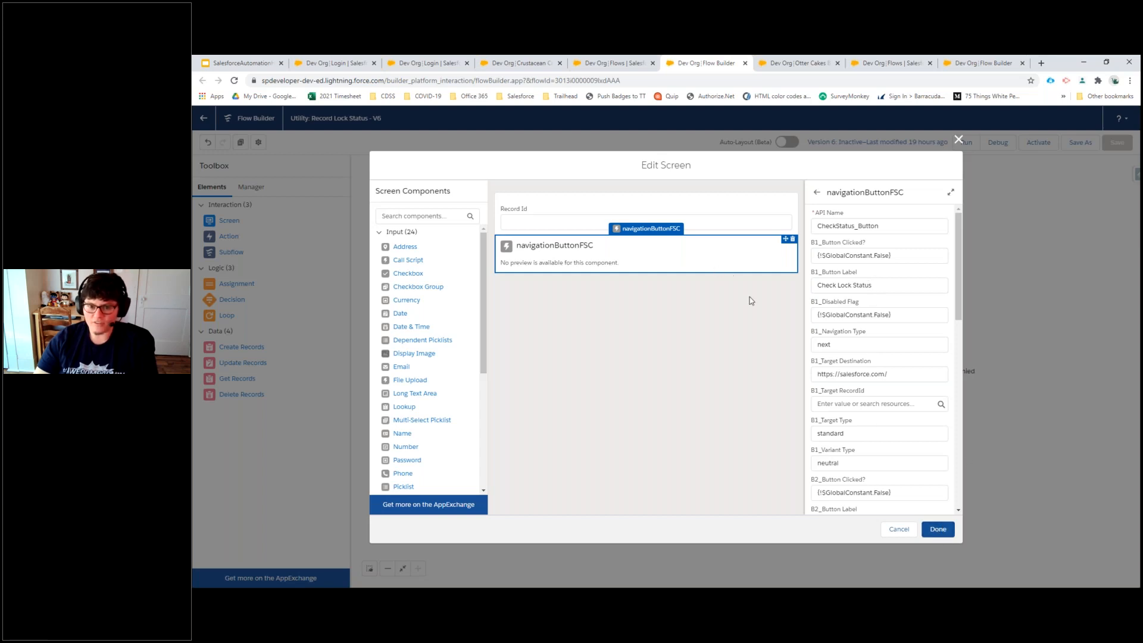
pyautogui.click(944, 535)
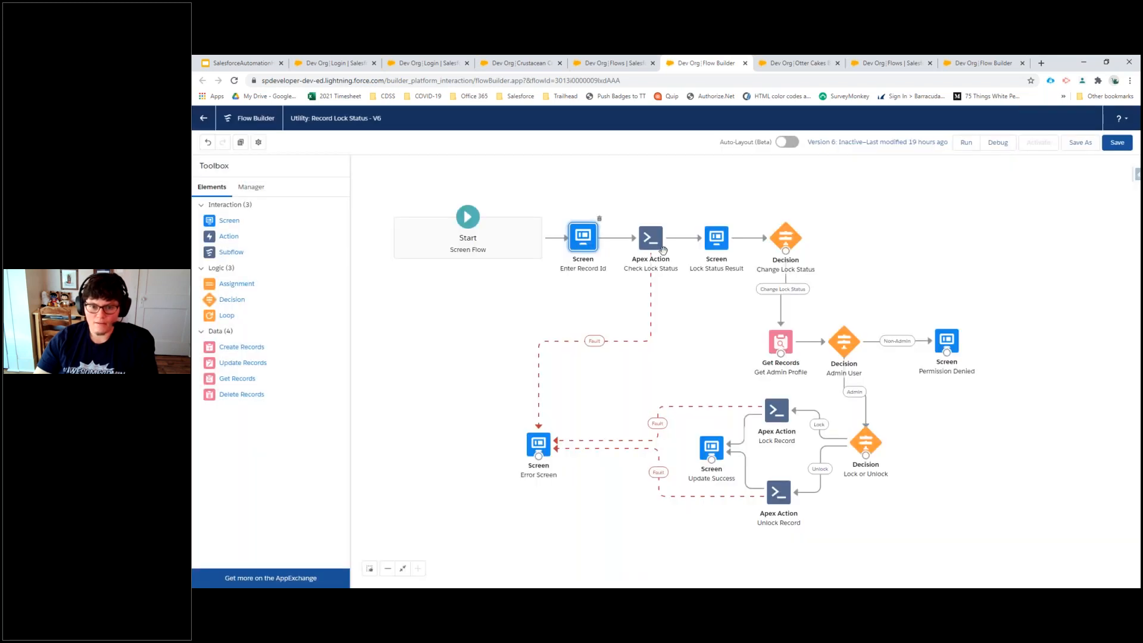
# Examine the recordId input and the advanced output variable assignment of the Check Lock Status Apex action.
pyautogui.click(651, 244)
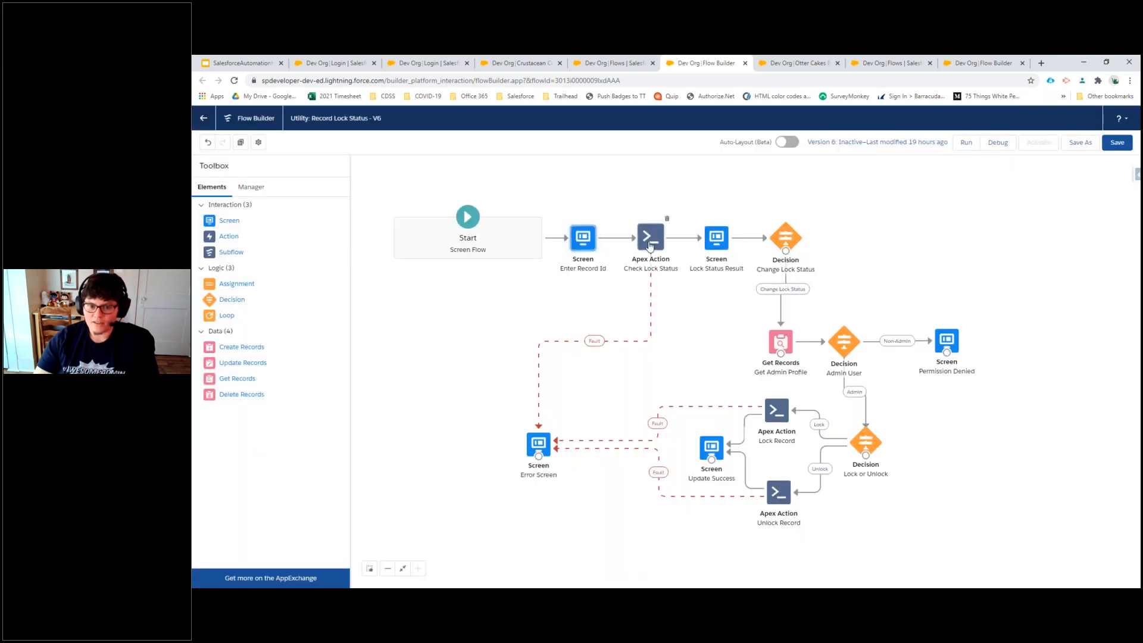
pyautogui.doubleClick(650, 245)
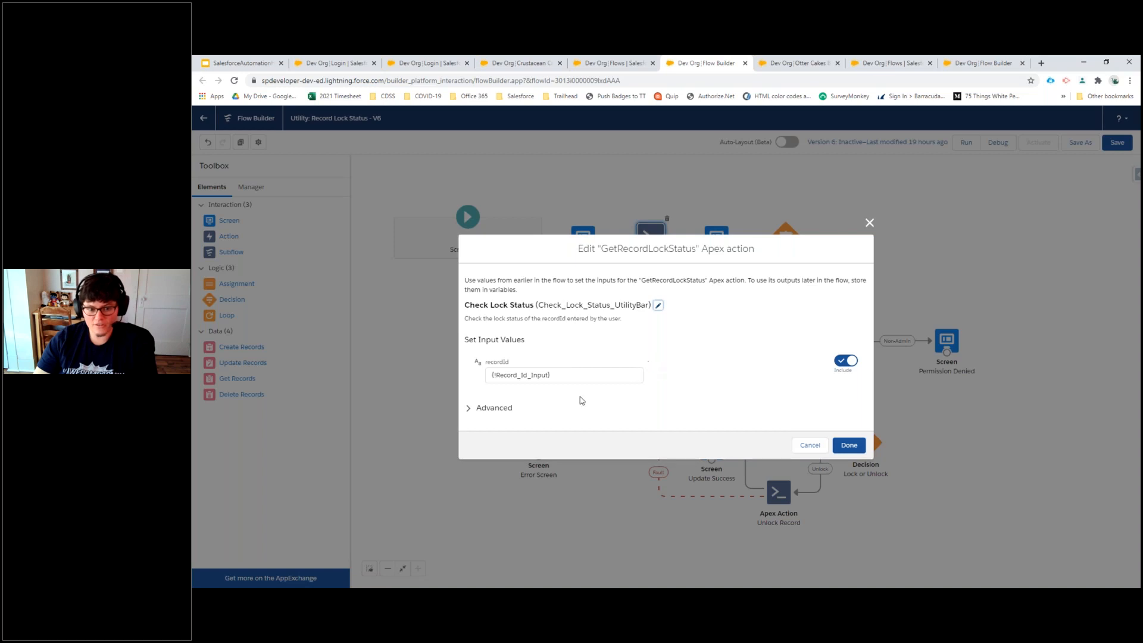
pyautogui.click(468, 411)
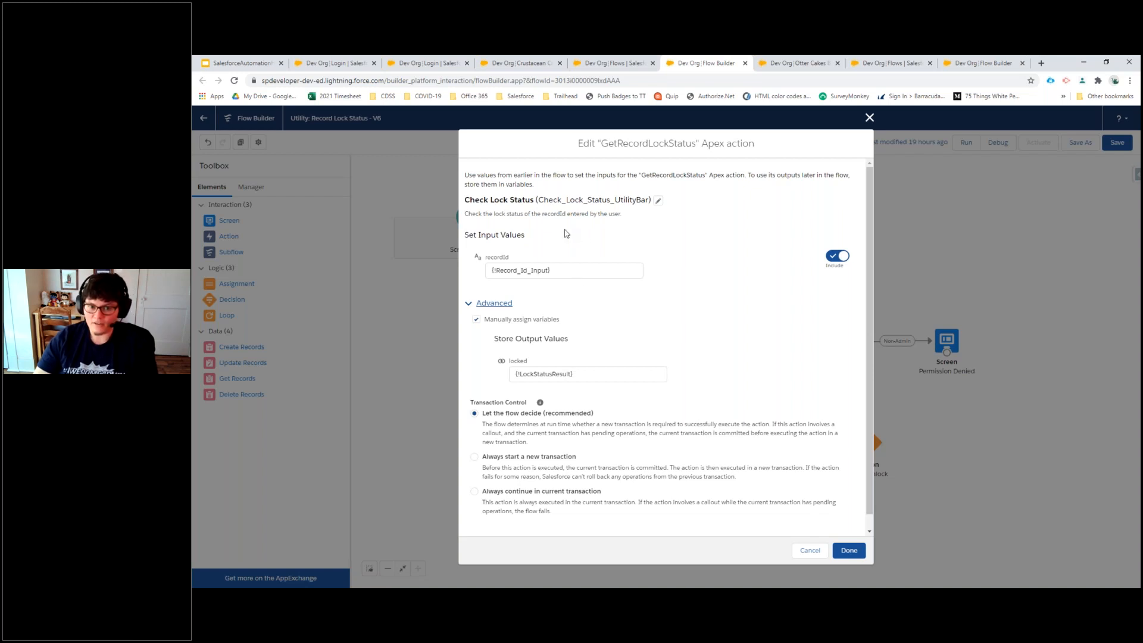
pyautogui.click(849, 551)
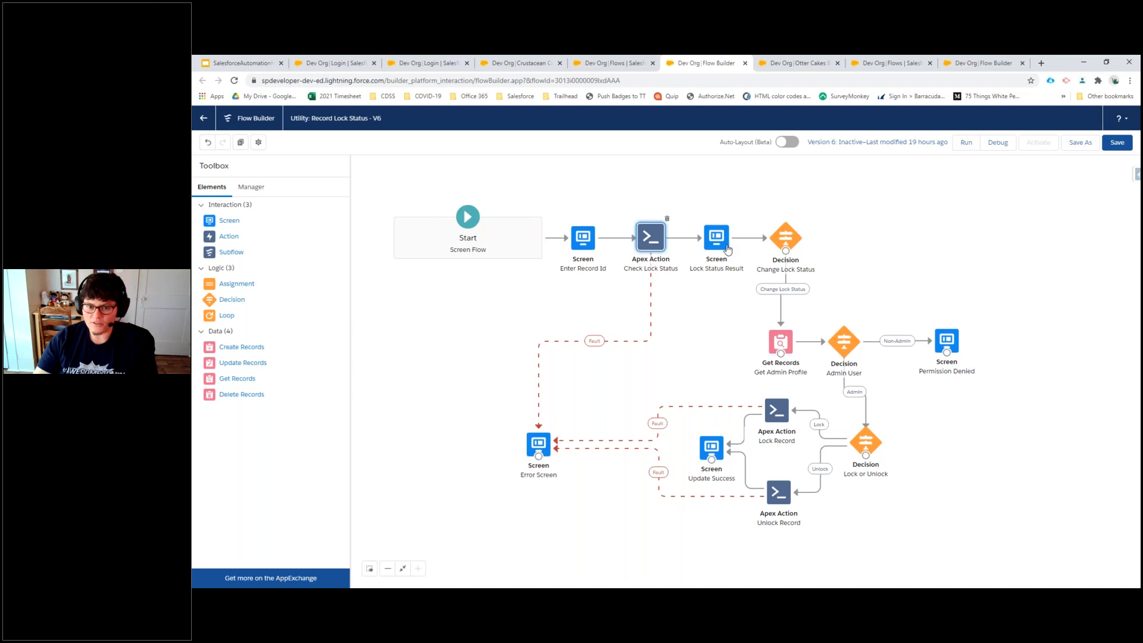
# On the Lock Status Result screen, set the toggle's active label to Locked and its inactive label to Unlocked.
pyautogui.doubleClick(727, 247)
pyautogui.click(595, 213)
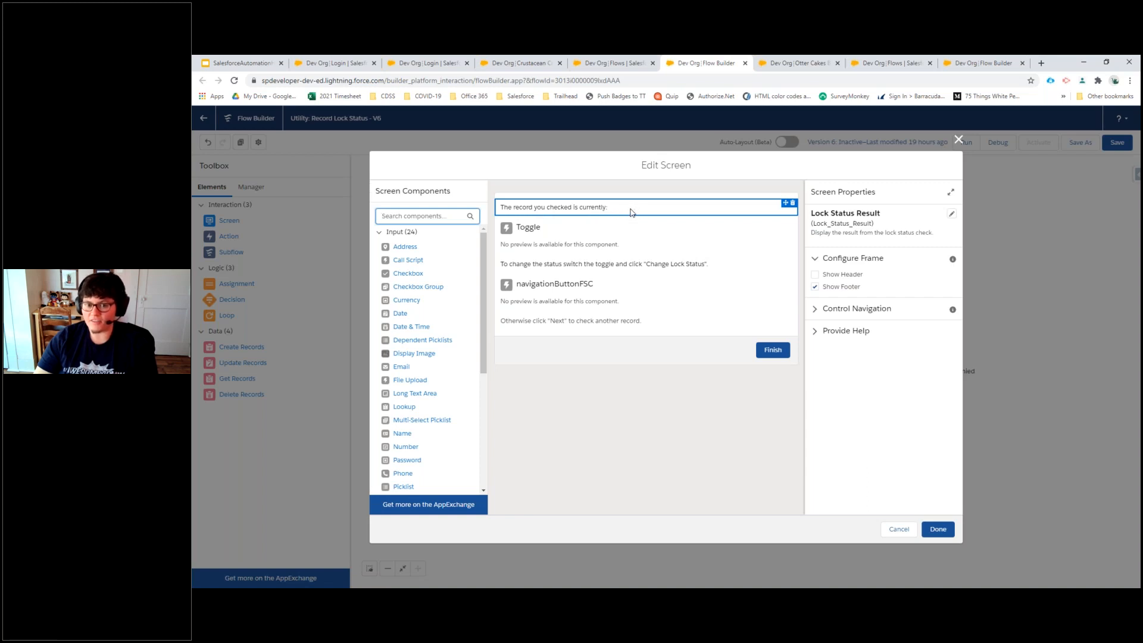
pyautogui.click(603, 232)
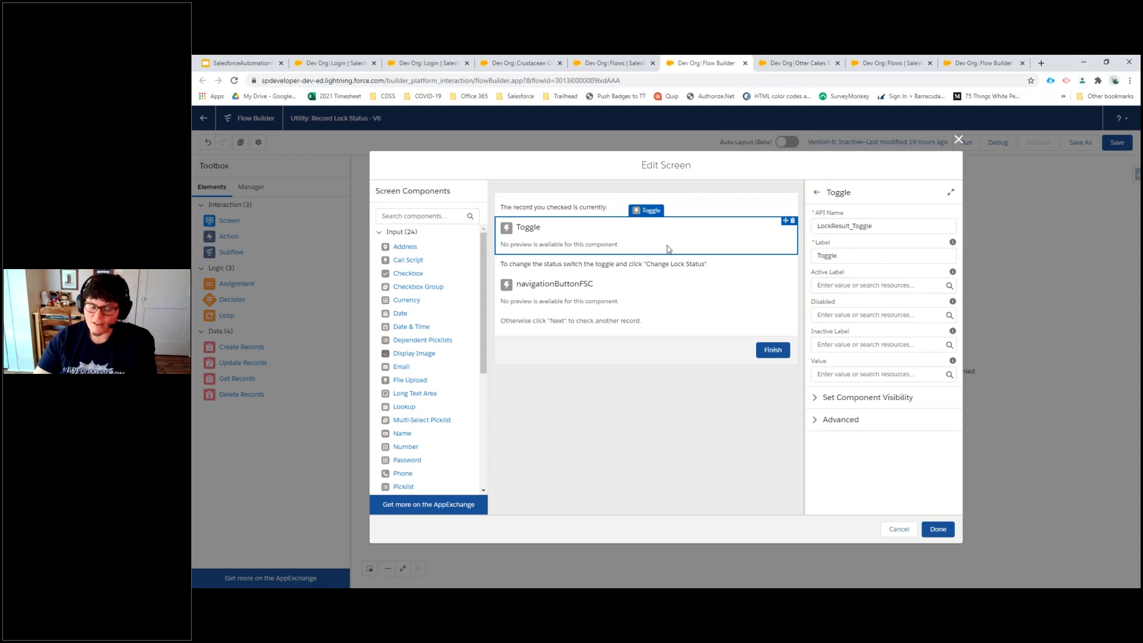
pyautogui.click(919, 286)
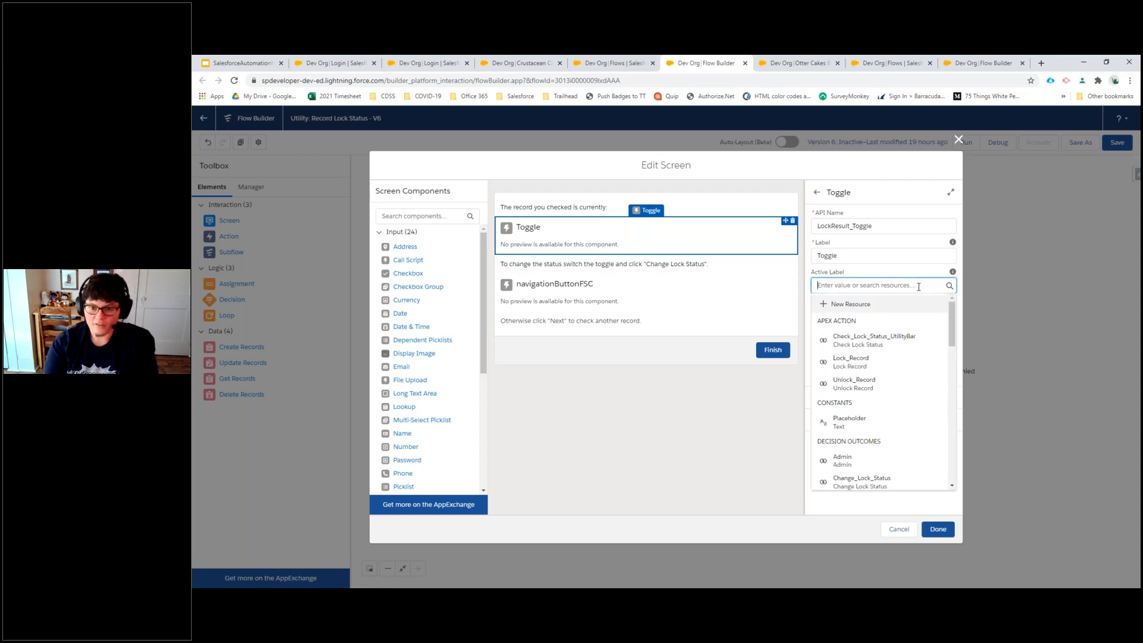
pyautogui.write('Locked')
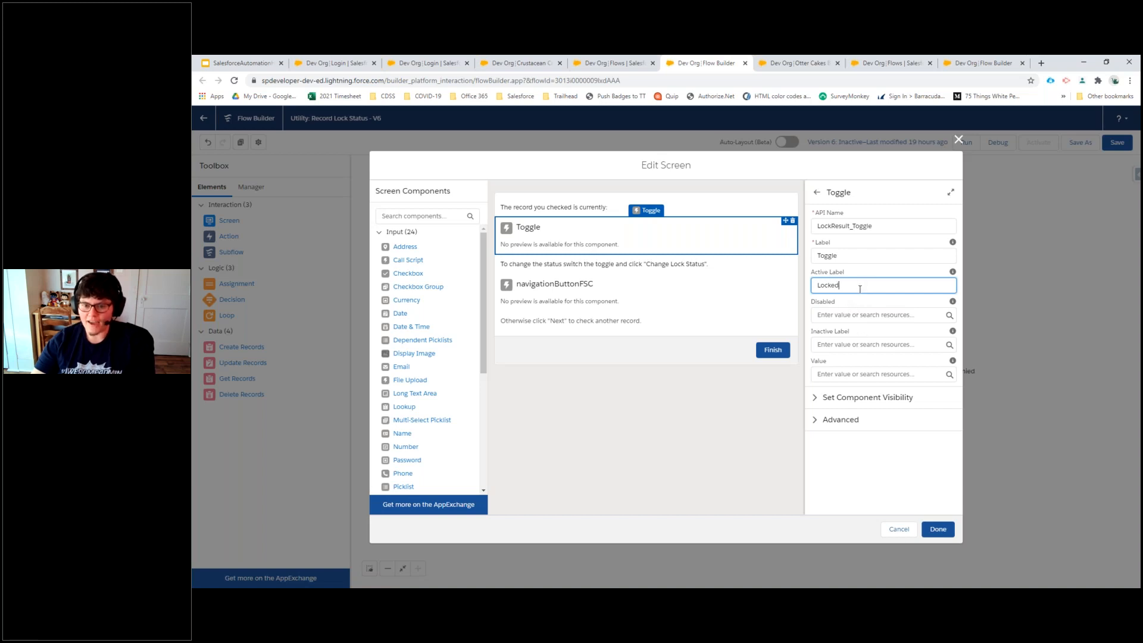
pyautogui.click(830, 346)
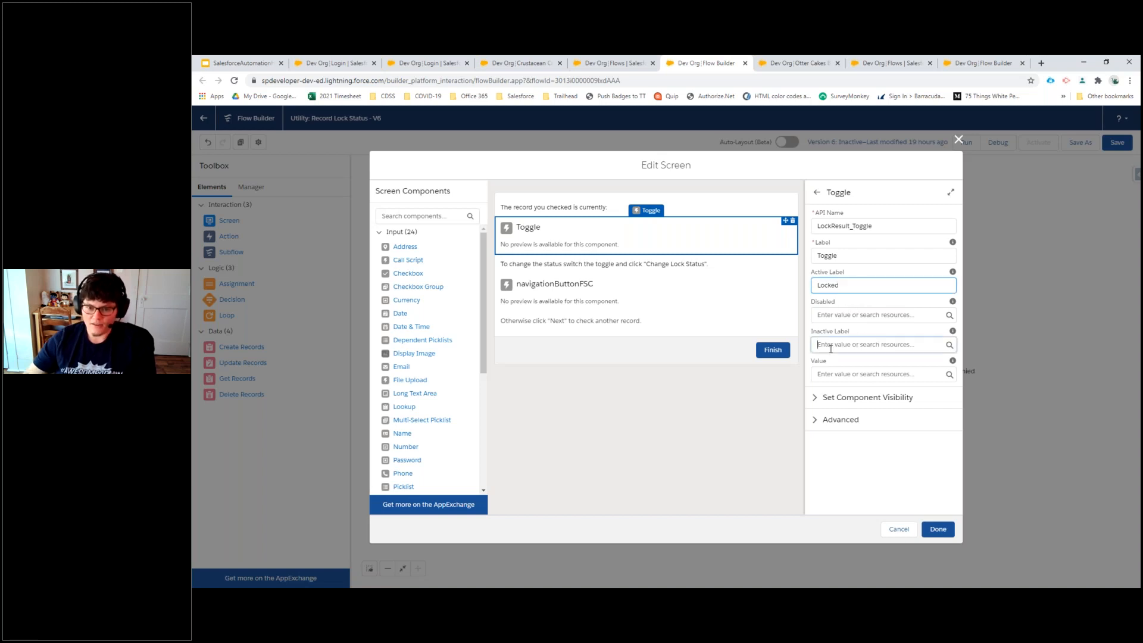
pyautogui.write('Unlocked')
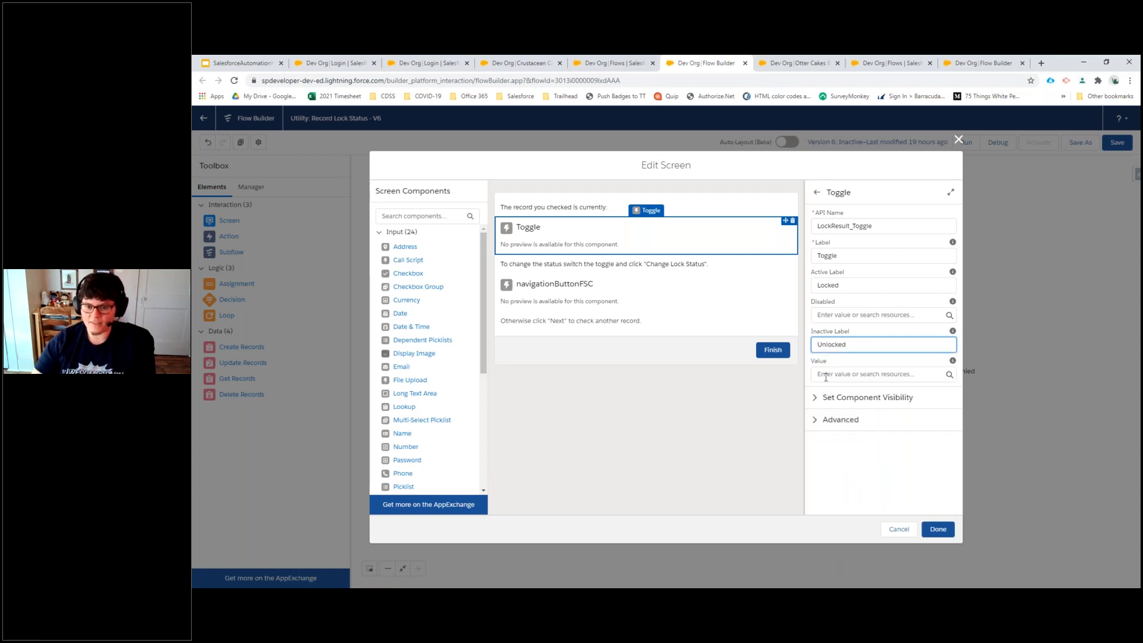
# Set the toggle's value to the LockStatusResult Boolean variable.
pyautogui.click(826, 375)
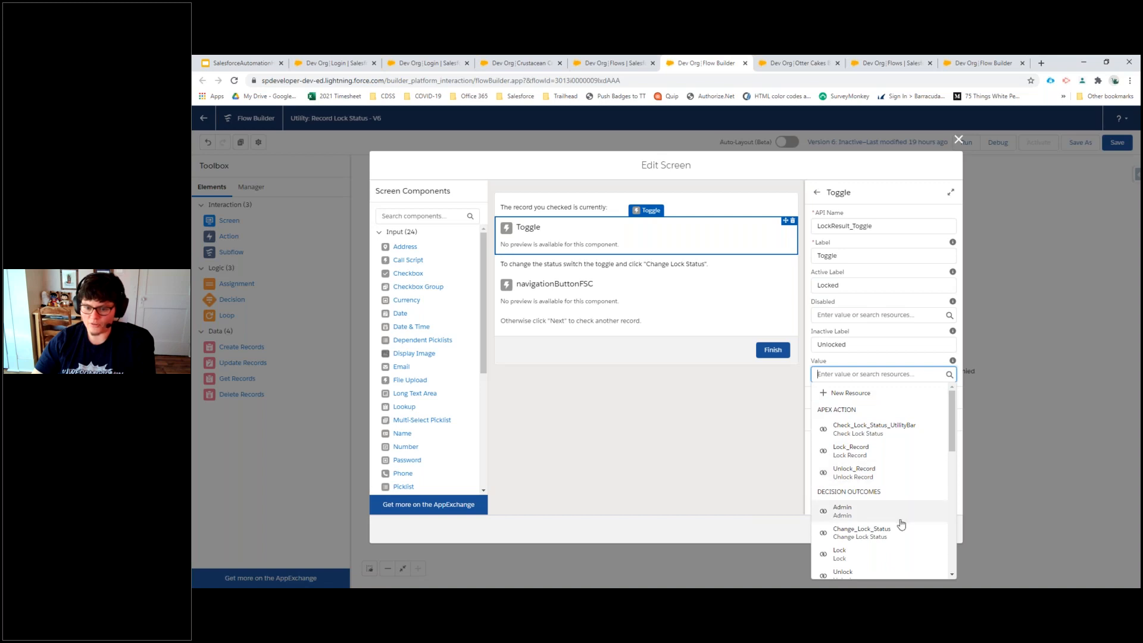
pyautogui.scroll(-2, 898, 515)
pyautogui.scroll(-3, 881, 512)
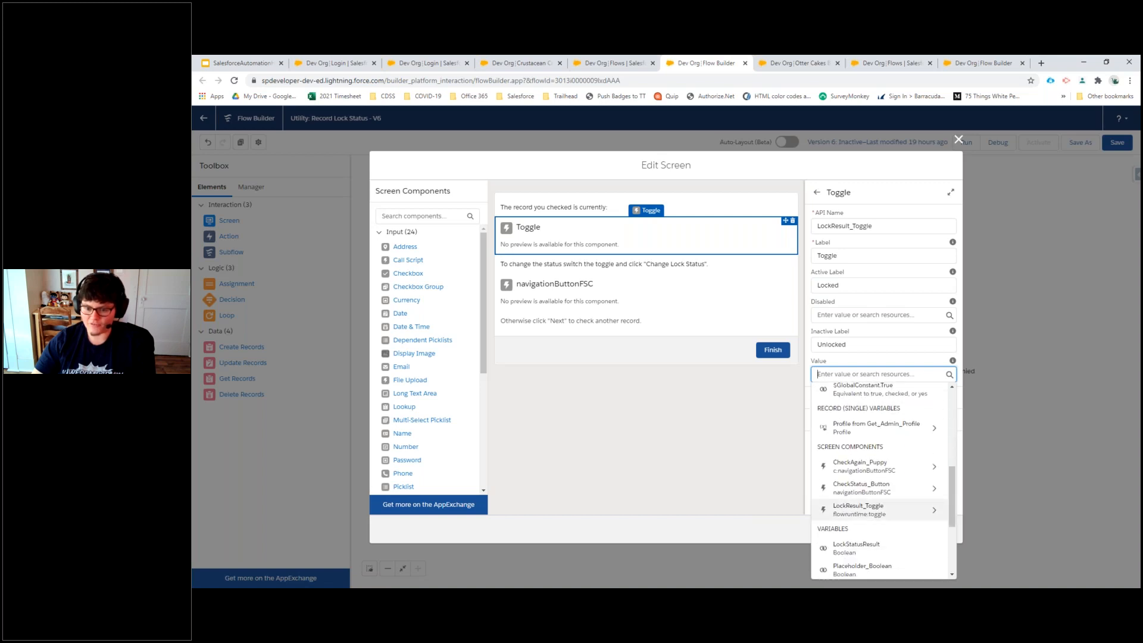
pyautogui.scroll(-2, 856, 460)
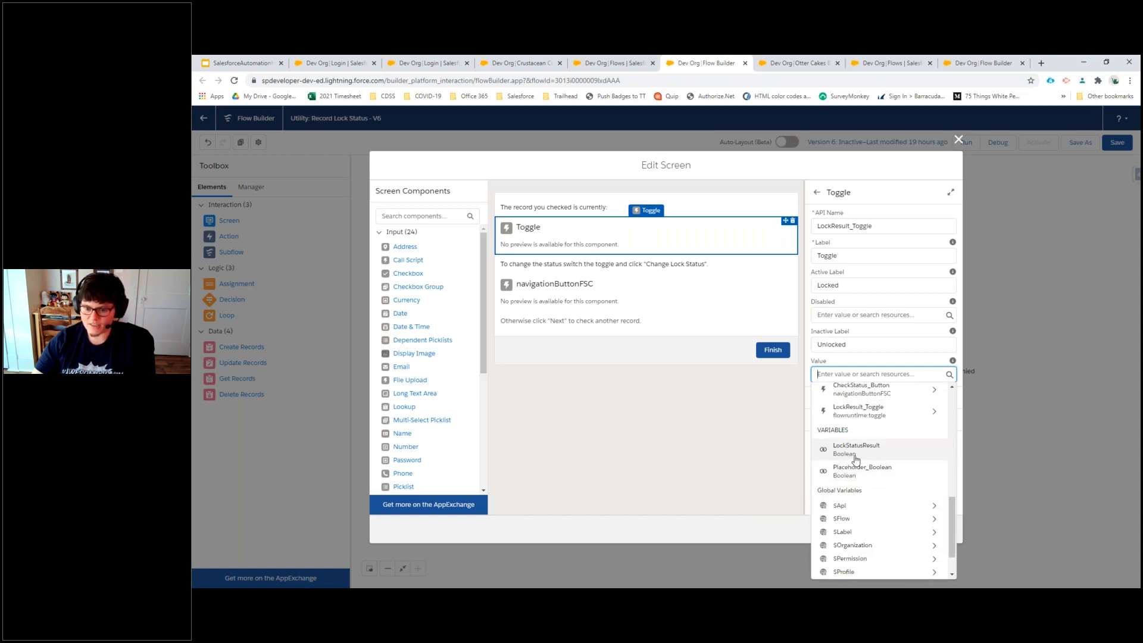
pyautogui.click(856, 454)
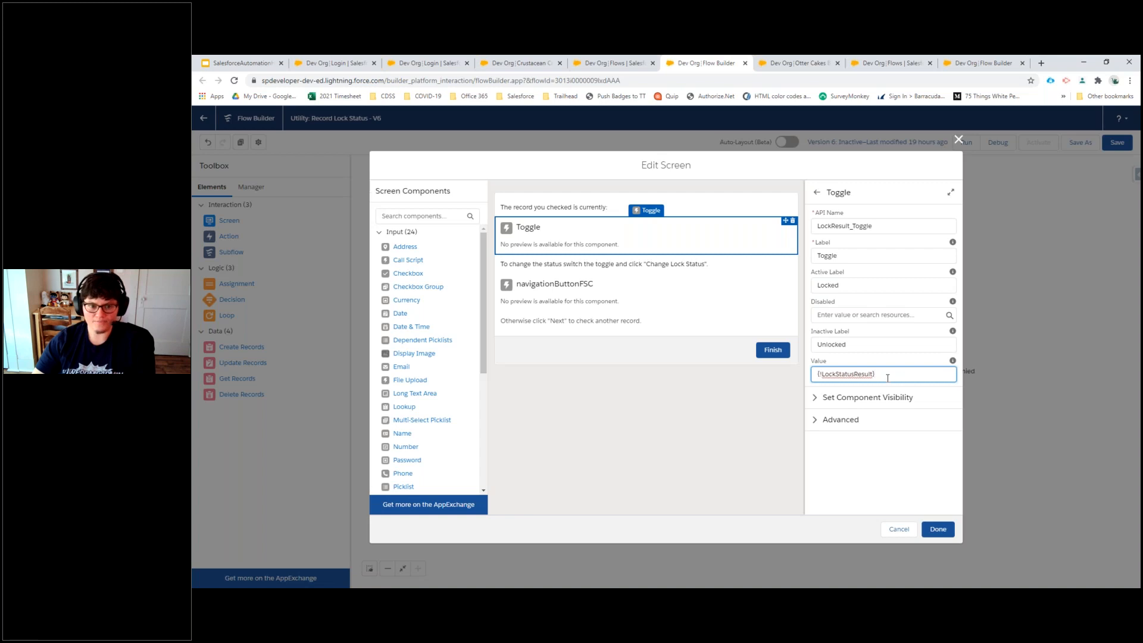
# Review the toggle instructions text and the CheckScreenNavigation button component, and apply the Lock Status Result screen's changes.
pyautogui.click(523, 273)
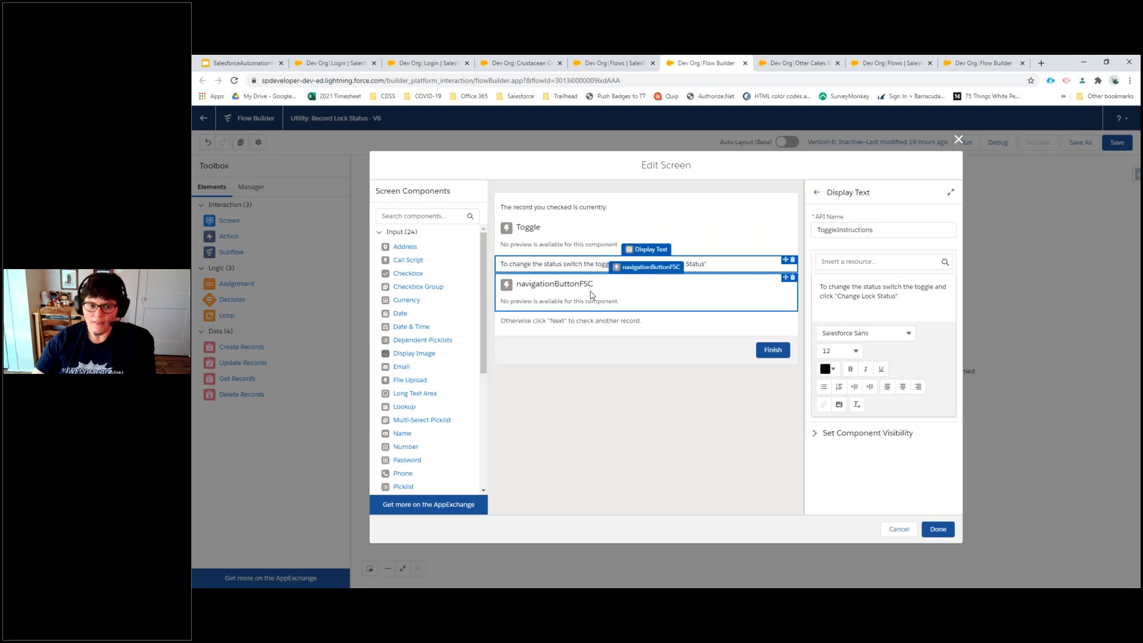
pyautogui.click(623, 300)
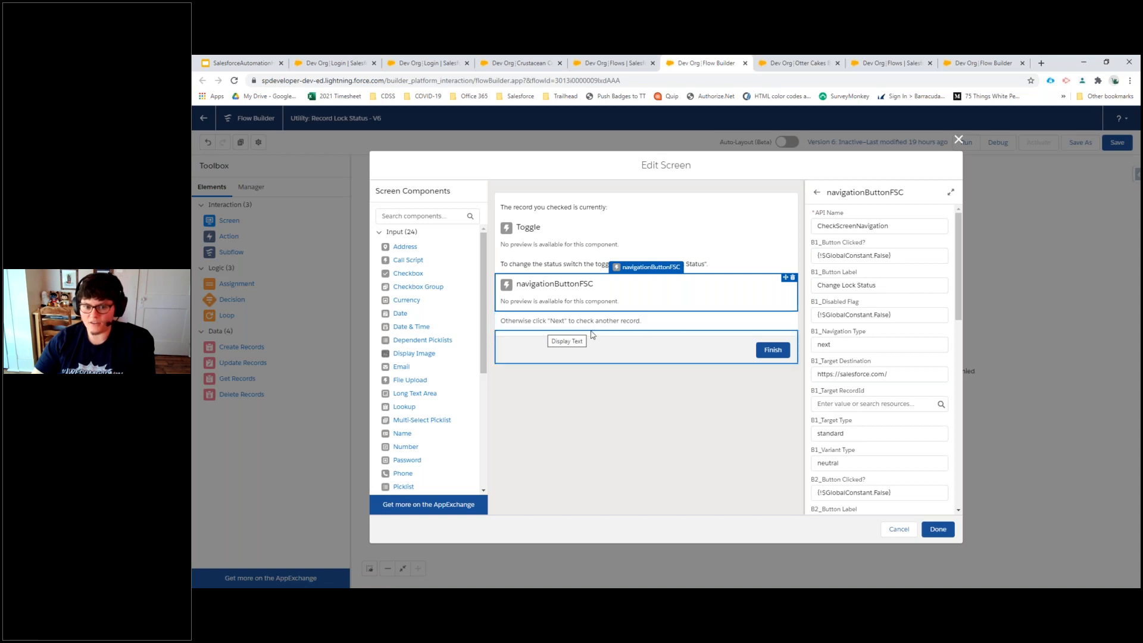
pyautogui.click(945, 533)
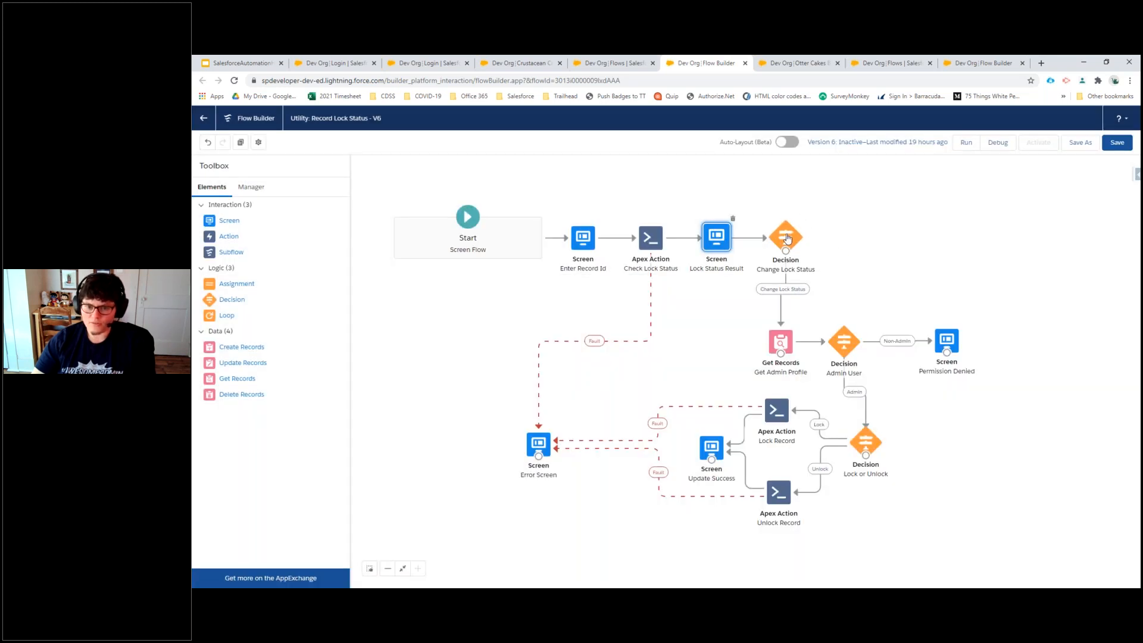
# Examine the outcome condition of the Change Lock Status decision.
pyautogui.doubleClick(787, 238)
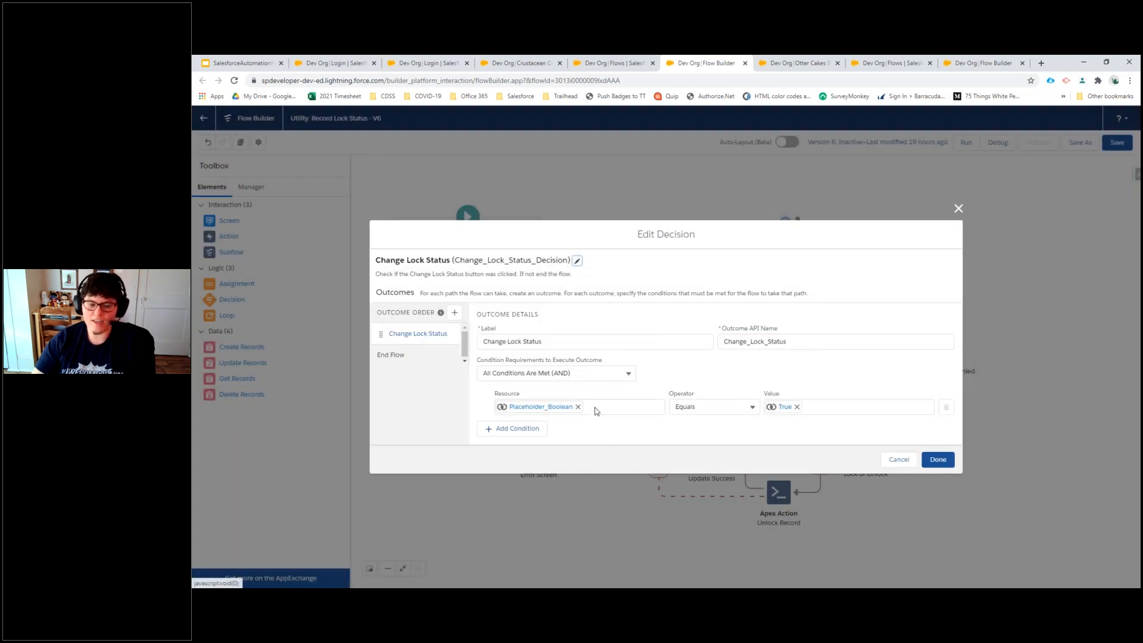
pyautogui.click(938, 459)
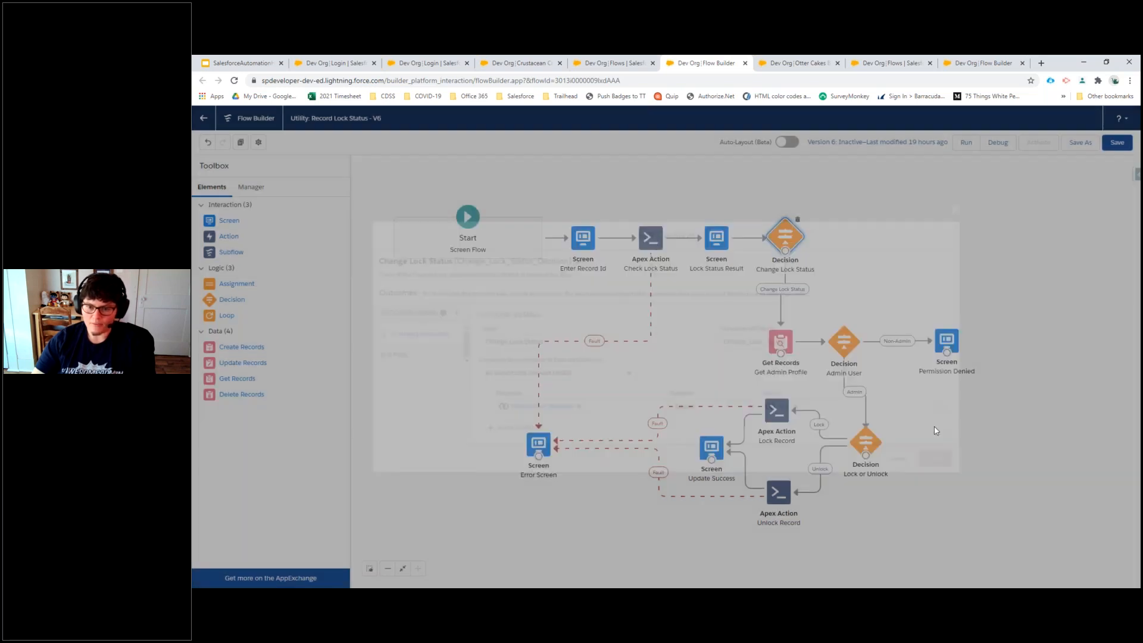
# Open the advanced output value assignments of the CheckScreenNavigation button component on the Lock Status Result screen.
pyautogui.click(725, 246)
pyautogui.doubleClick(725, 246)
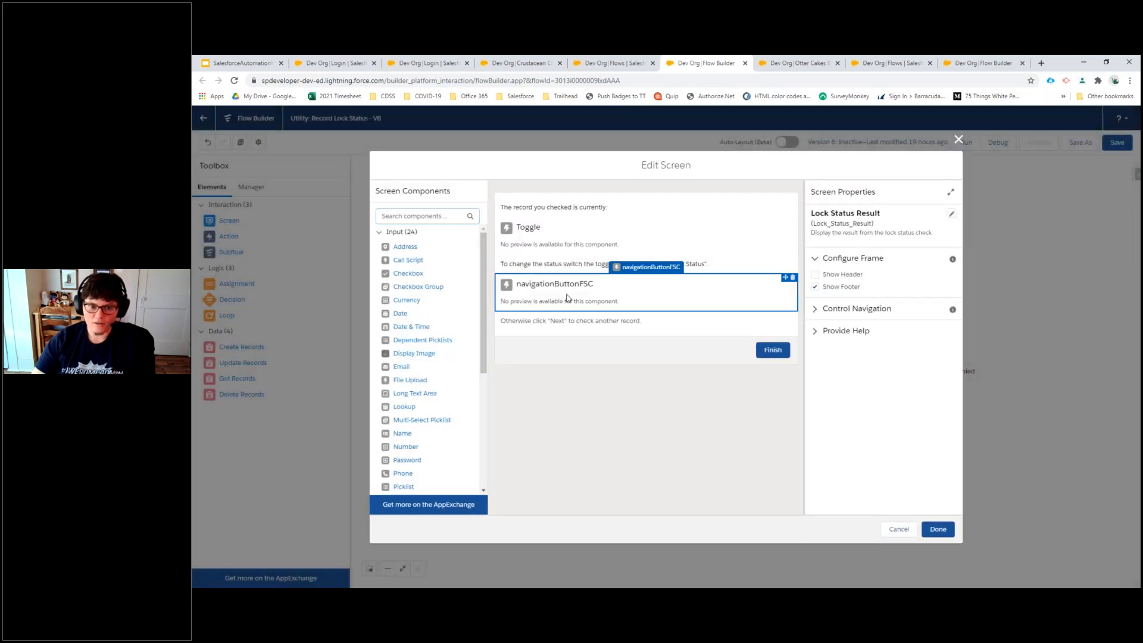
pyautogui.click(567, 298)
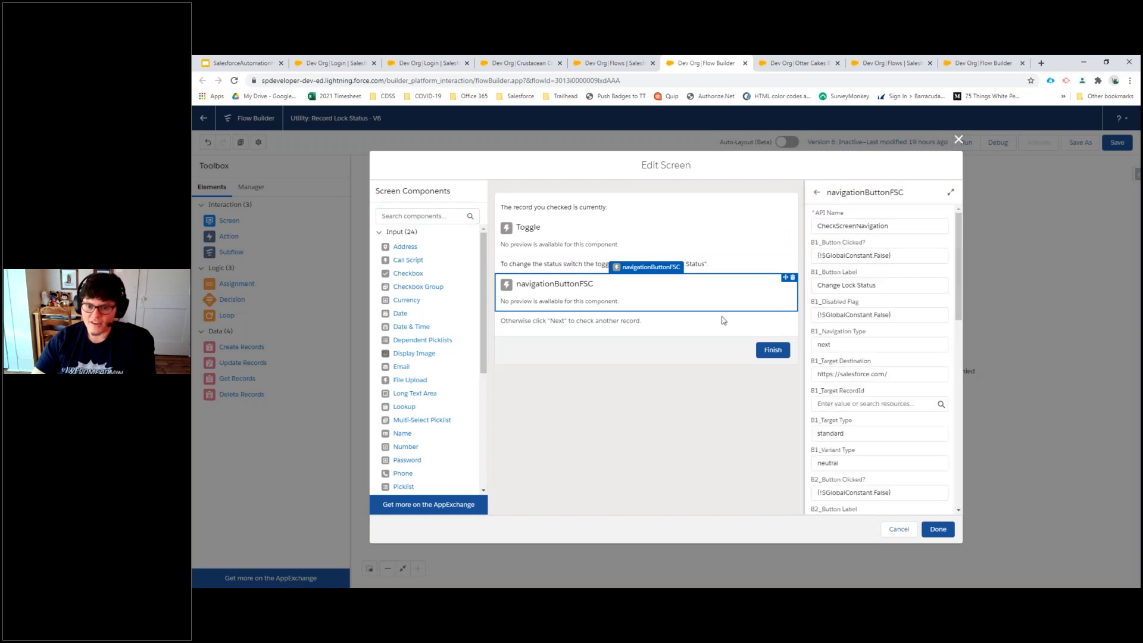
pyautogui.scroll(-15, 915, 277)
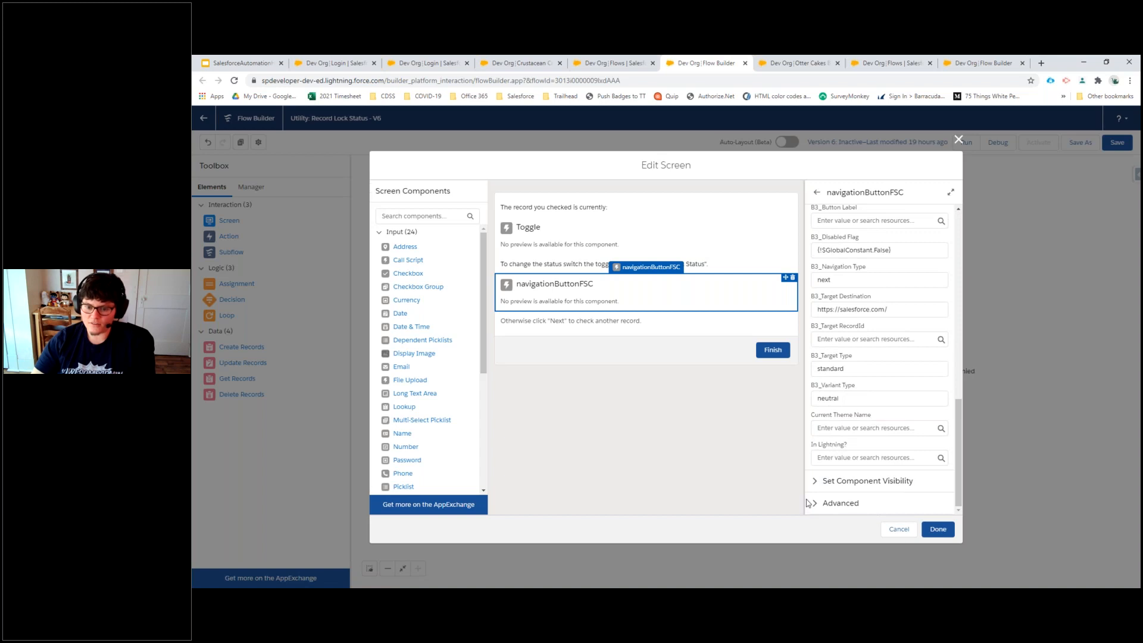
pyautogui.click(824, 504)
pyautogui.scroll(-4, 851, 463)
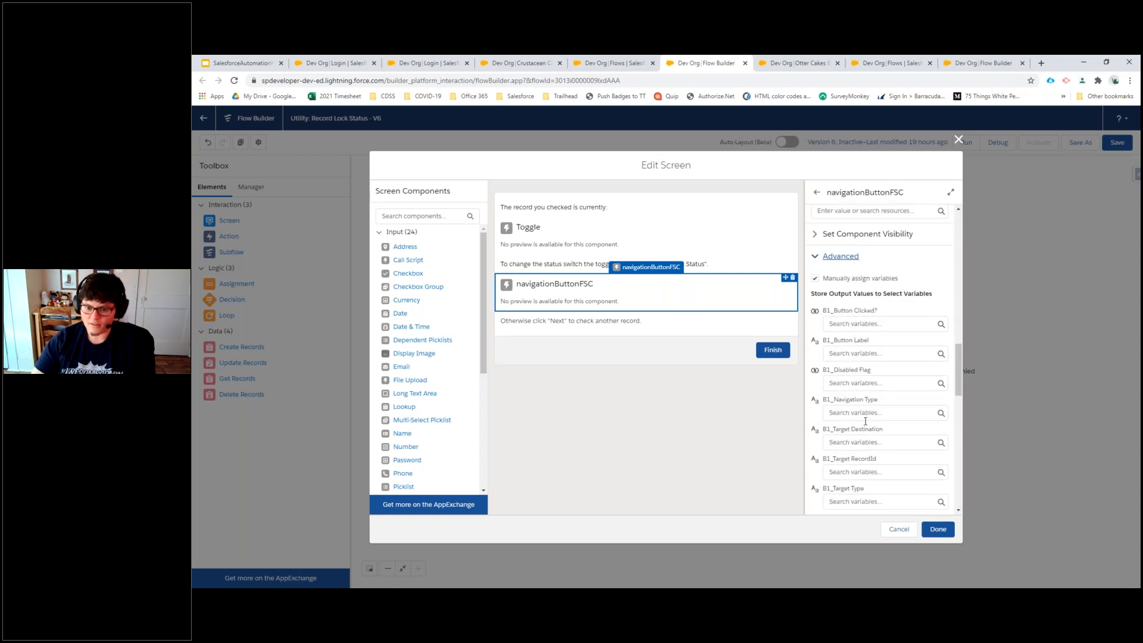
pyautogui.scroll(-1, 865, 421)
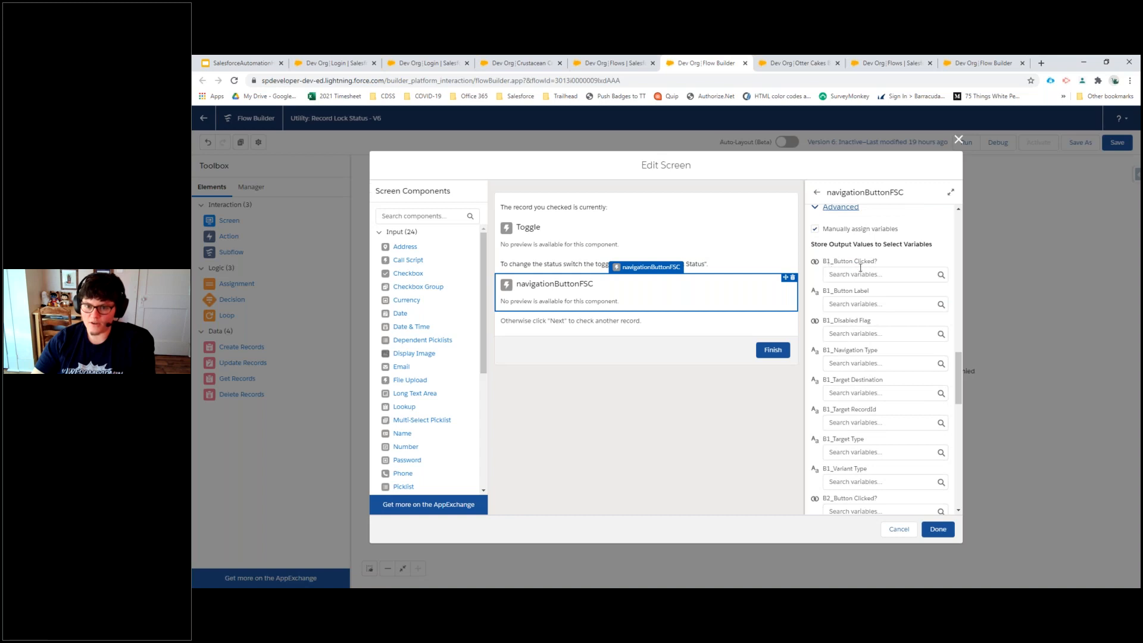
# Start a new variable resource named ChangeStatus_Button for the button component's B1_Button Clicked? output.
pyautogui.click(848, 277)
pyautogui.scroll(-3, 884, 377)
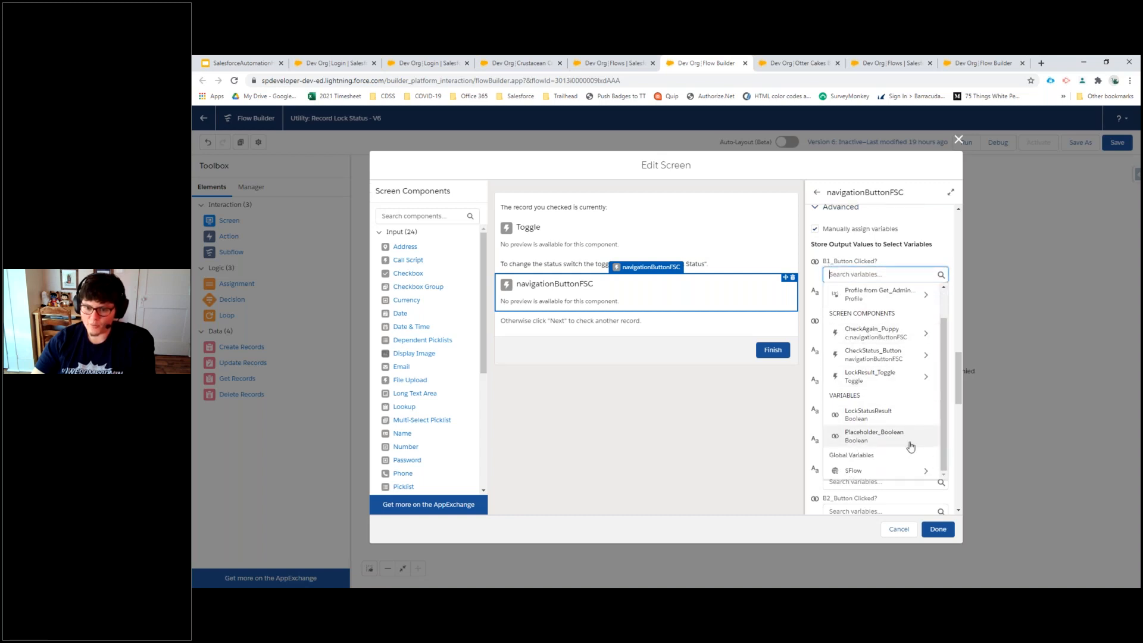
pyautogui.scroll(1, 906, 375)
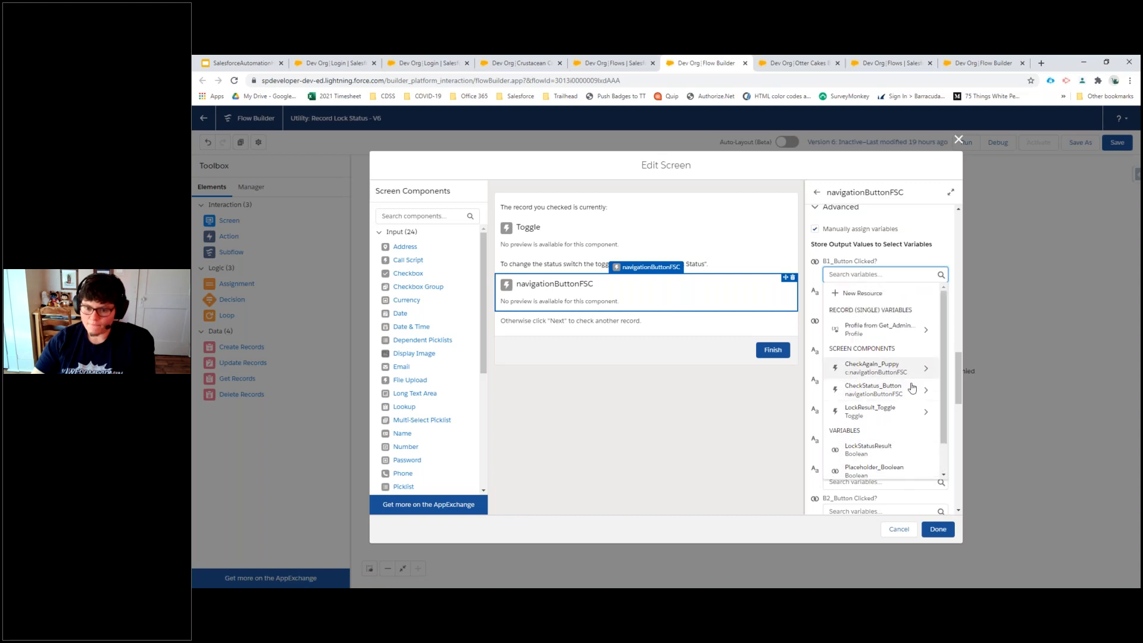
pyautogui.click(873, 293)
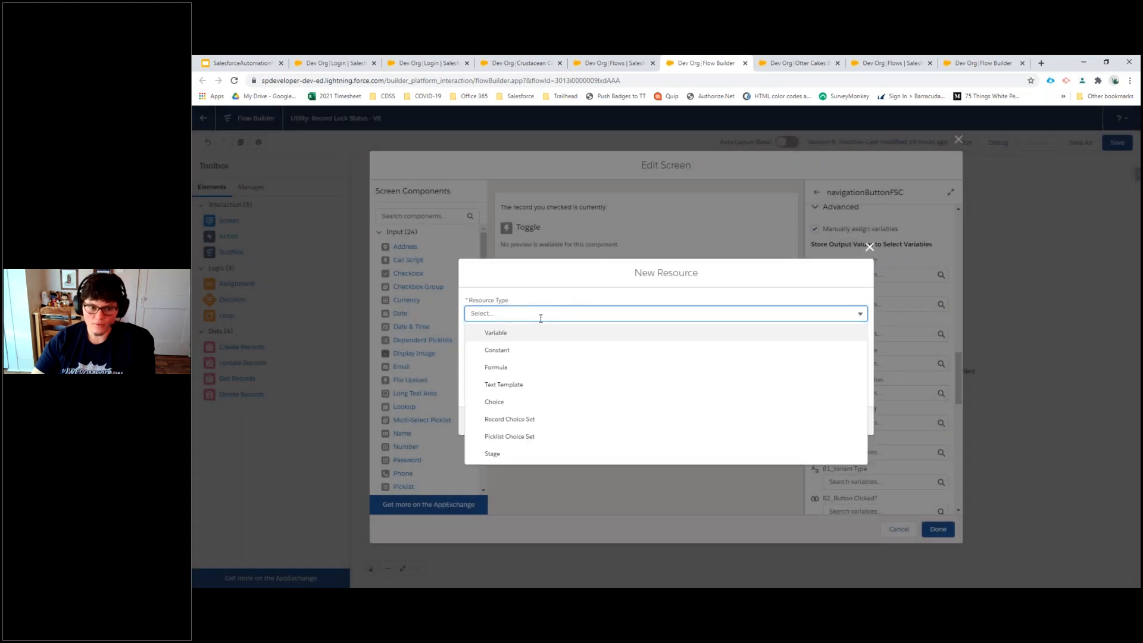
pyautogui.click(524, 332)
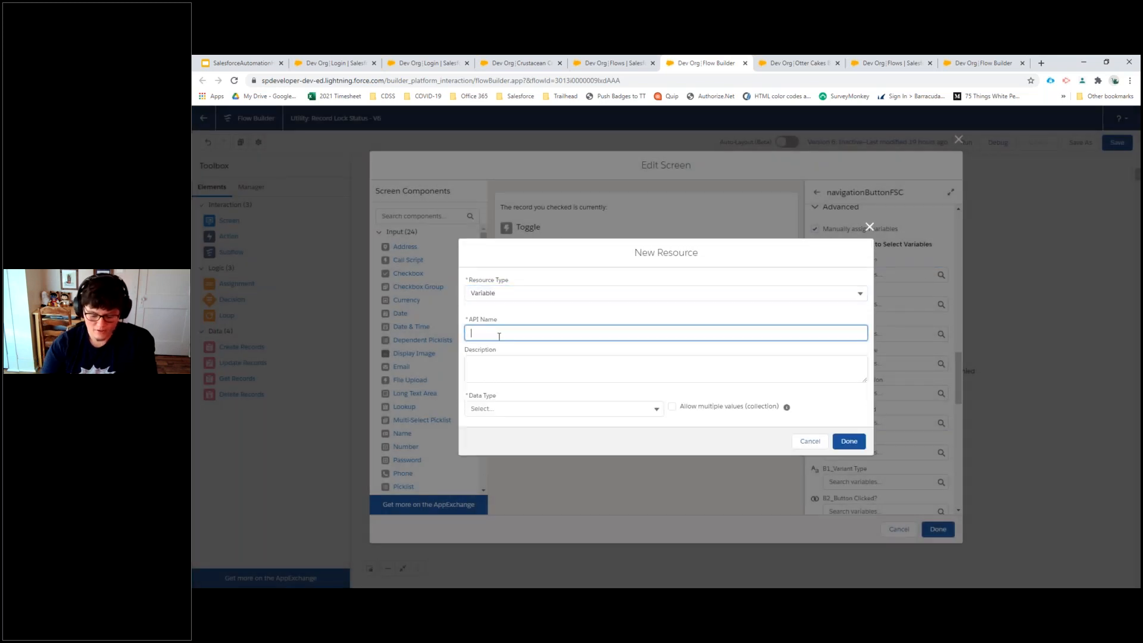
pyautogui.write('ChangeStatus_Button')
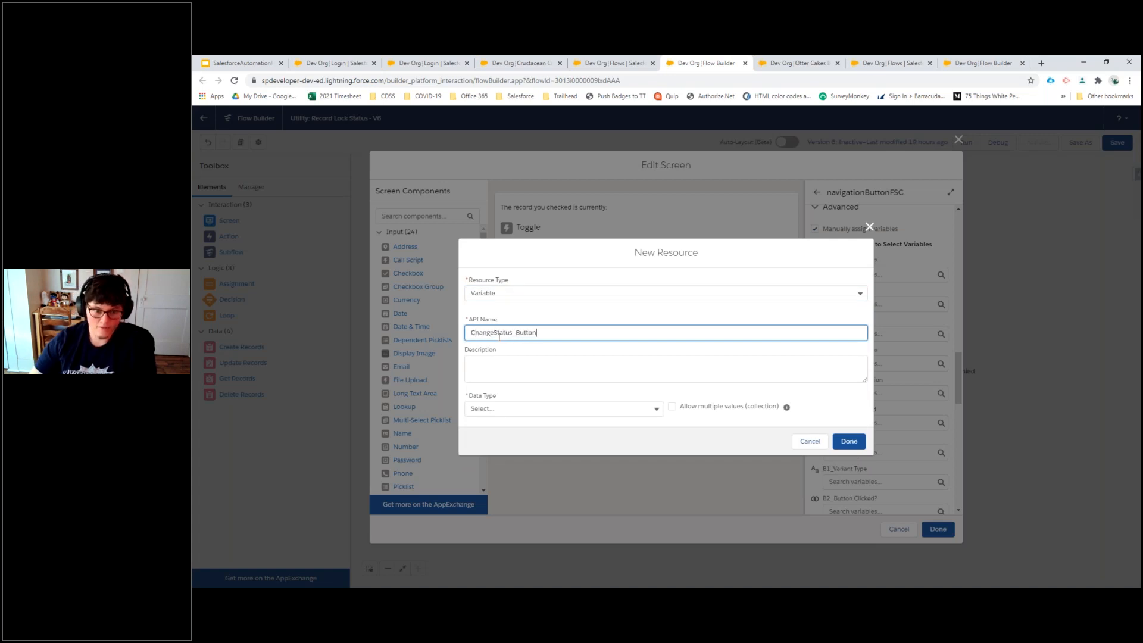
# Describe the new variable as "Store the result of if the change status button was clicked".
pyautogui.click(525, 369)
pyautogui.write('Store the result')
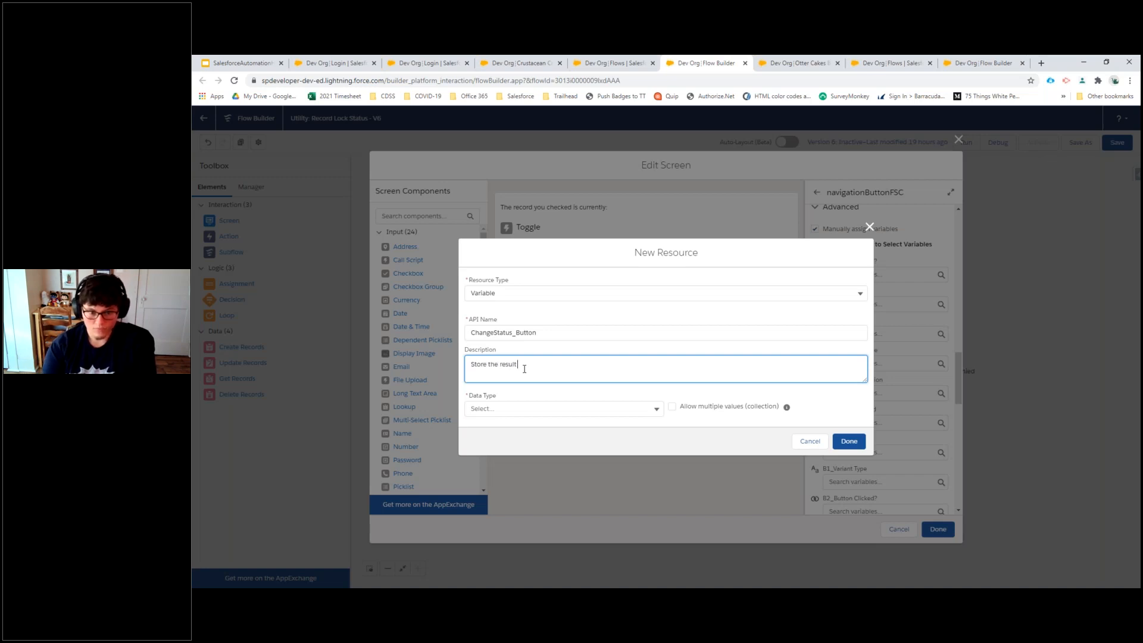
pyautogui.write(' of if the change')
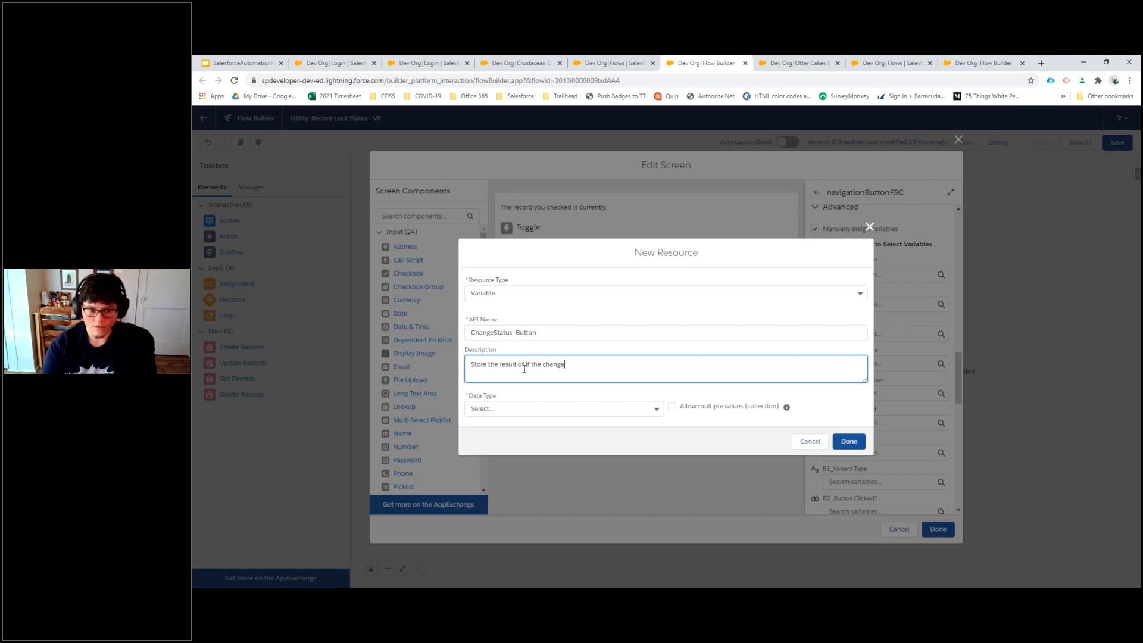
pyautogui.write(' status button w')
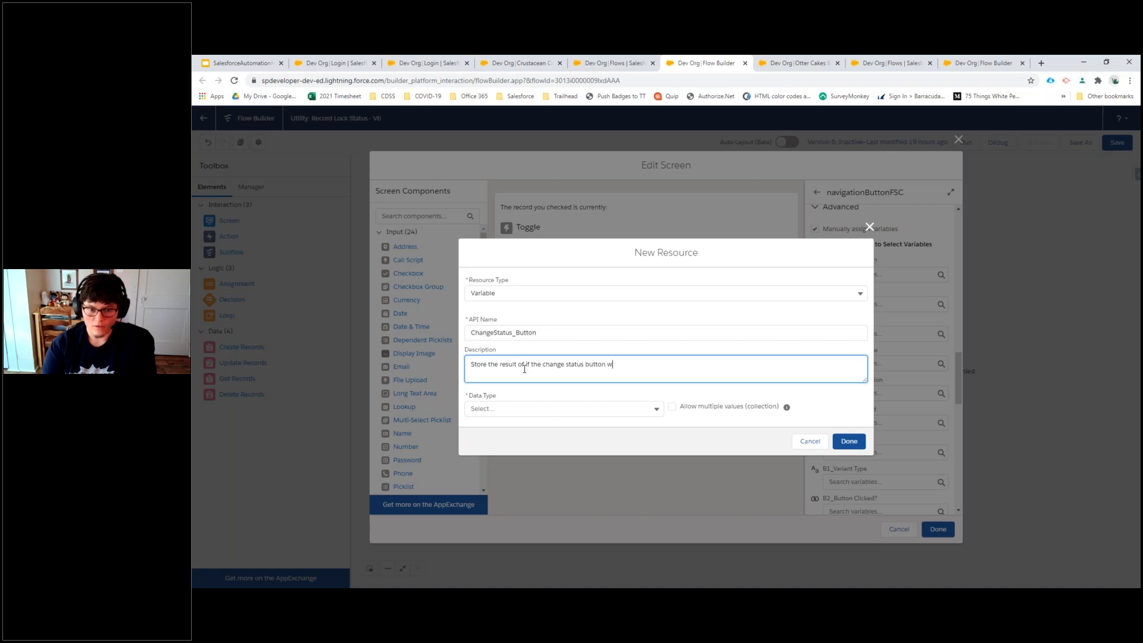
pyautogui.write('as clicked')
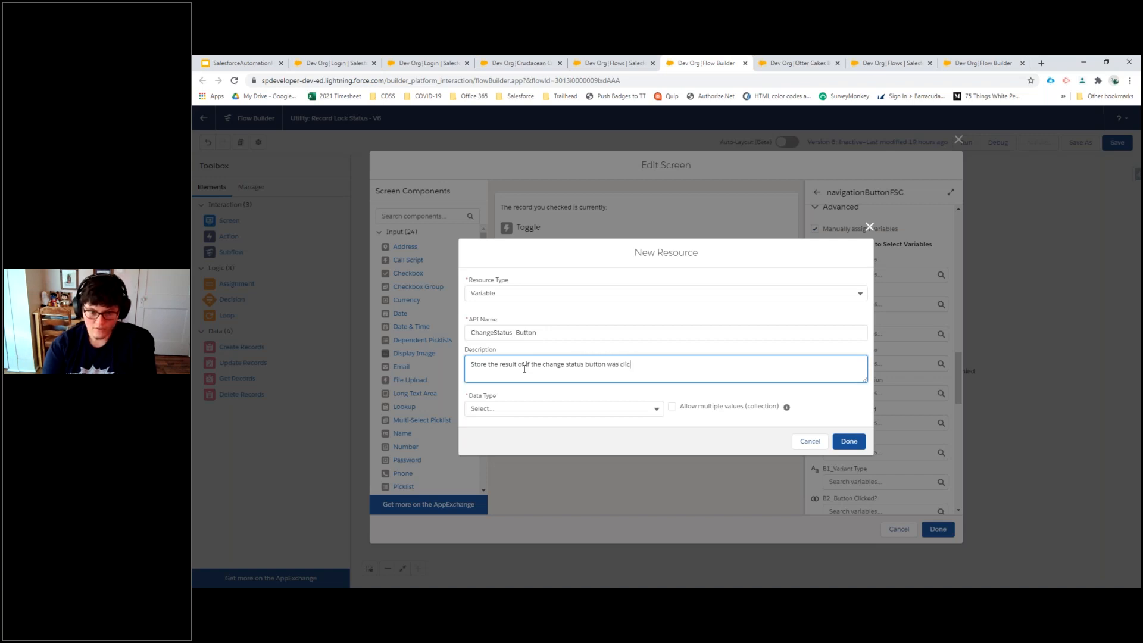
# Set the variable's data type to Boolean, create it, and apply the Lock Status Result screen's changes.
pyautogui.click(562, 408)
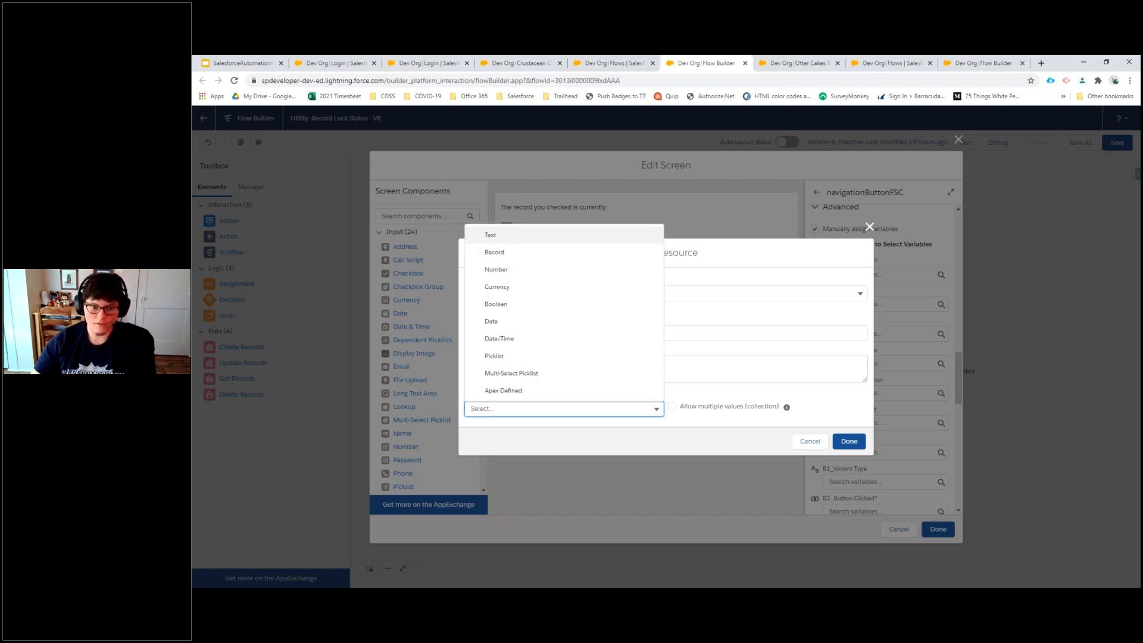
pyautogui.click(496, 304)
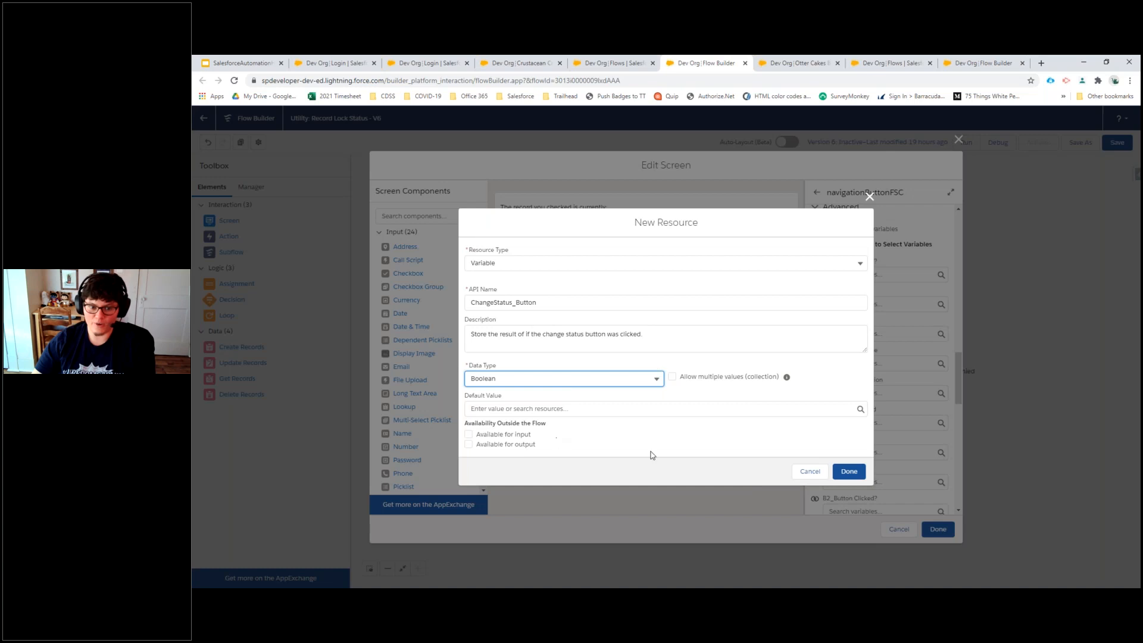
pyautogui.click(842, 472)
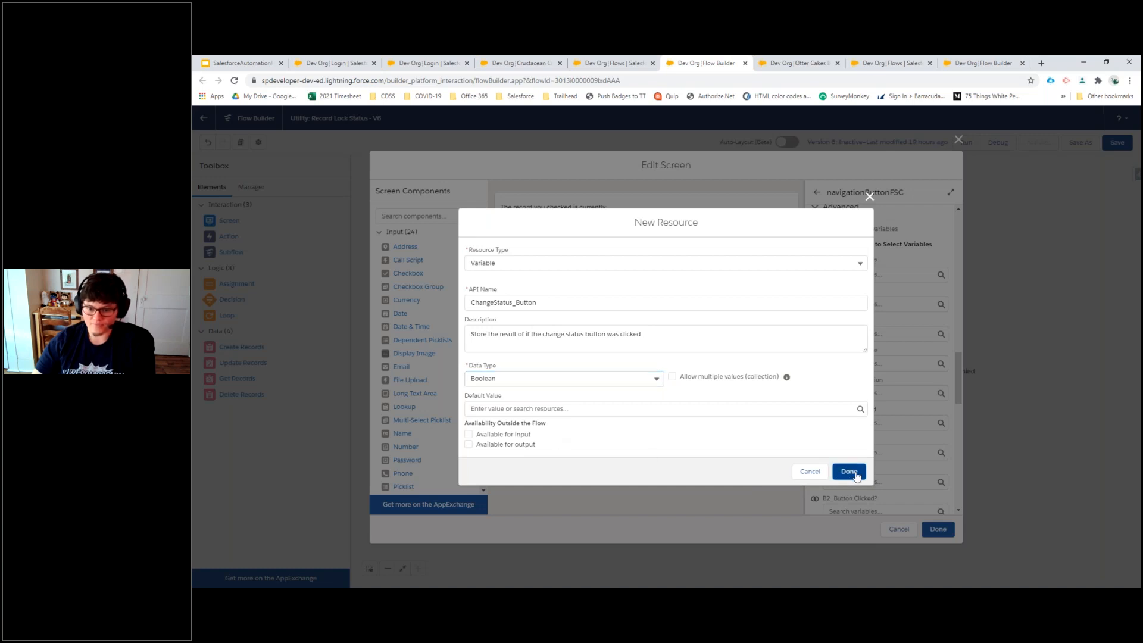
pyautogui.click(852, 475)
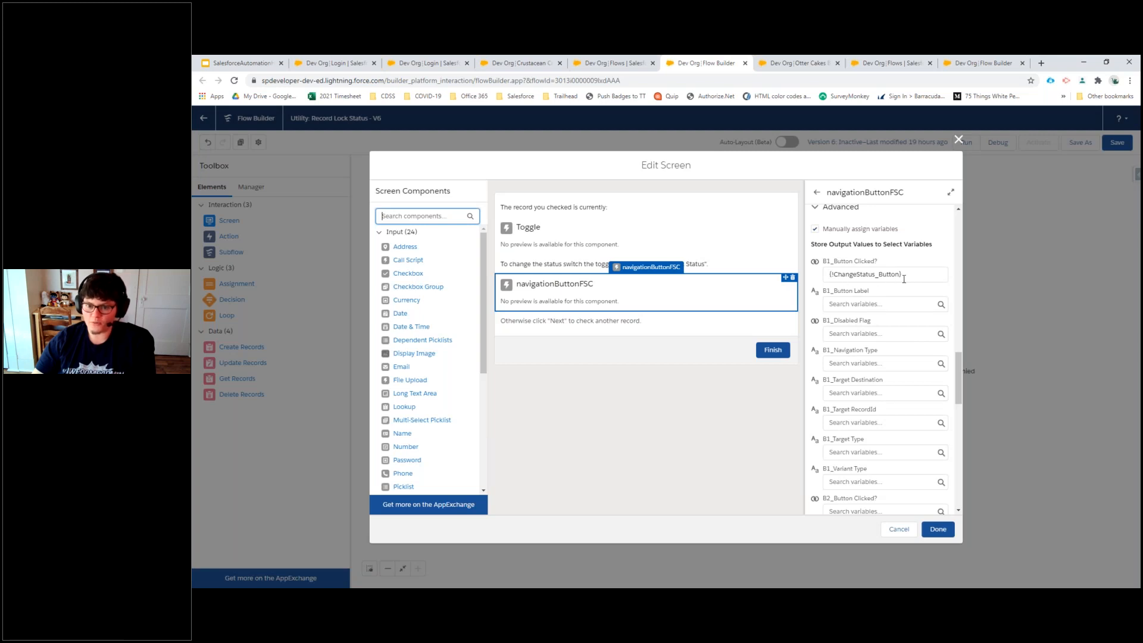
pyautogui.click(941, 538)
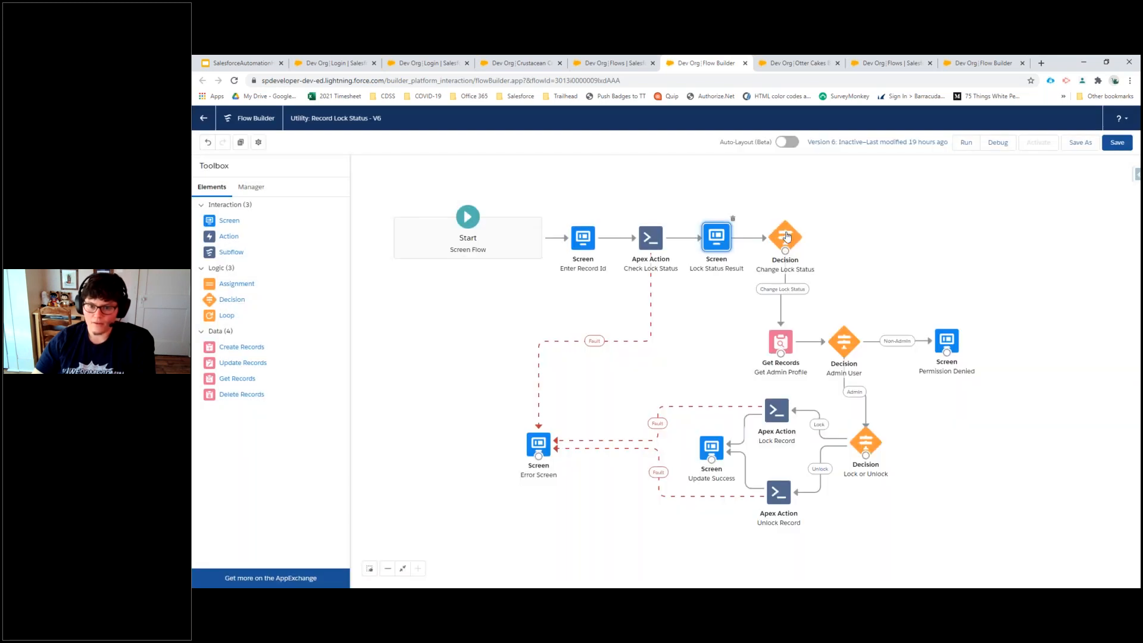
# Set the Change Lock Status decision's condition resource to ChangeStatus_Button, check the End Flow outcome, and apply the decision.
pyautogui.doubleClick(787, 236)
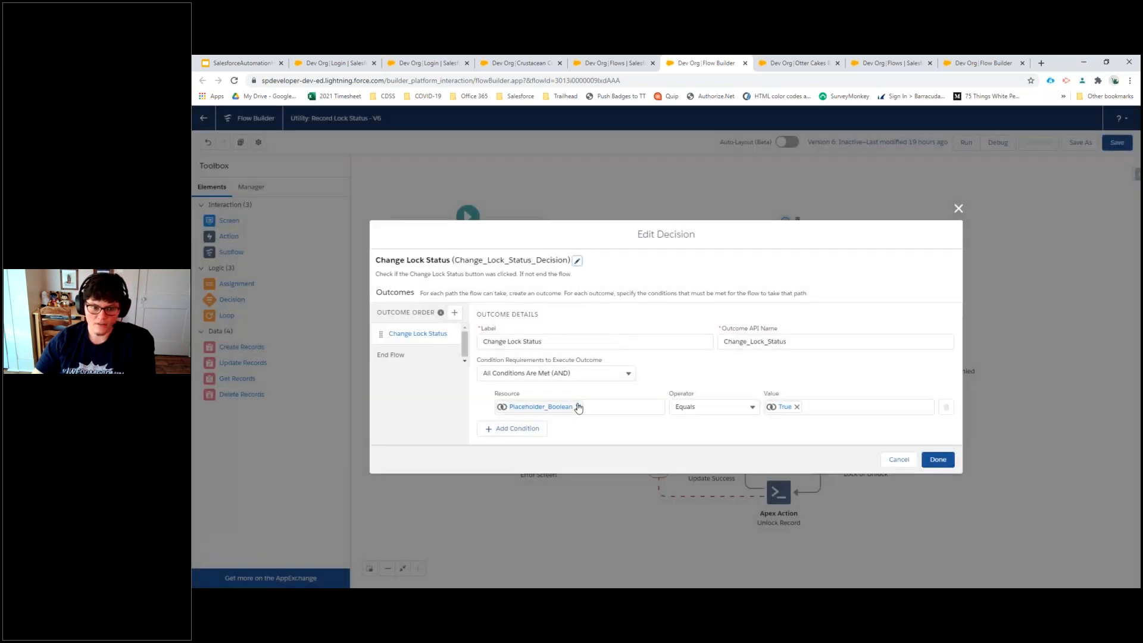
pyautogui.click(579, 405)
pyautogui.click(579, 405)
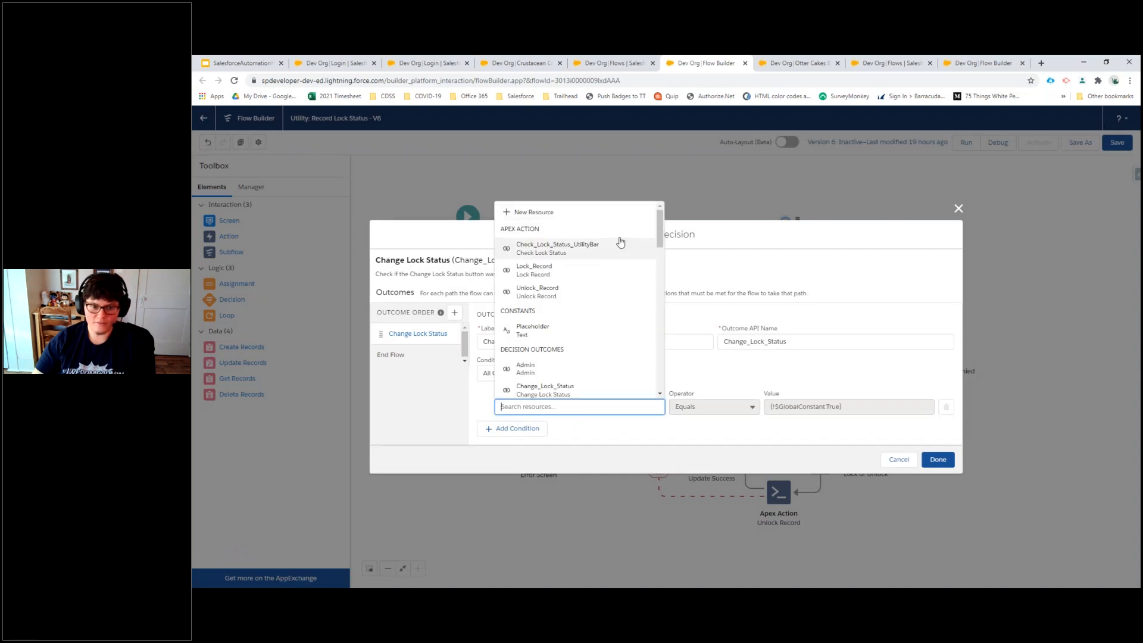
pyautogui.moveTo(659, 241); pyautogui.dragTo(654, 360)
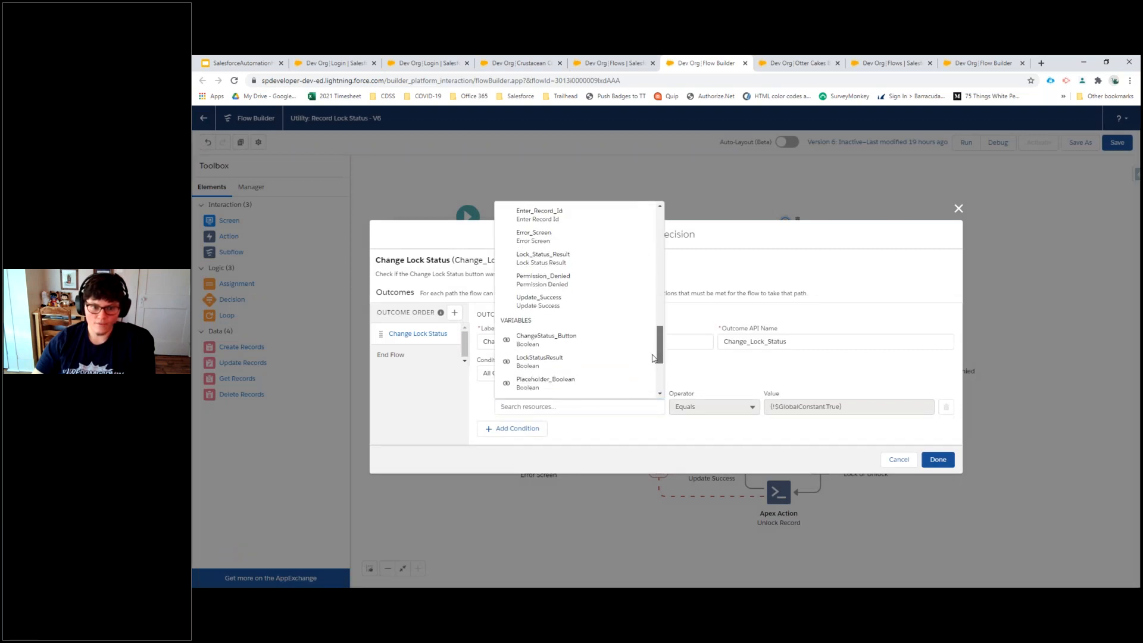
pyautogui.click(554, 344)
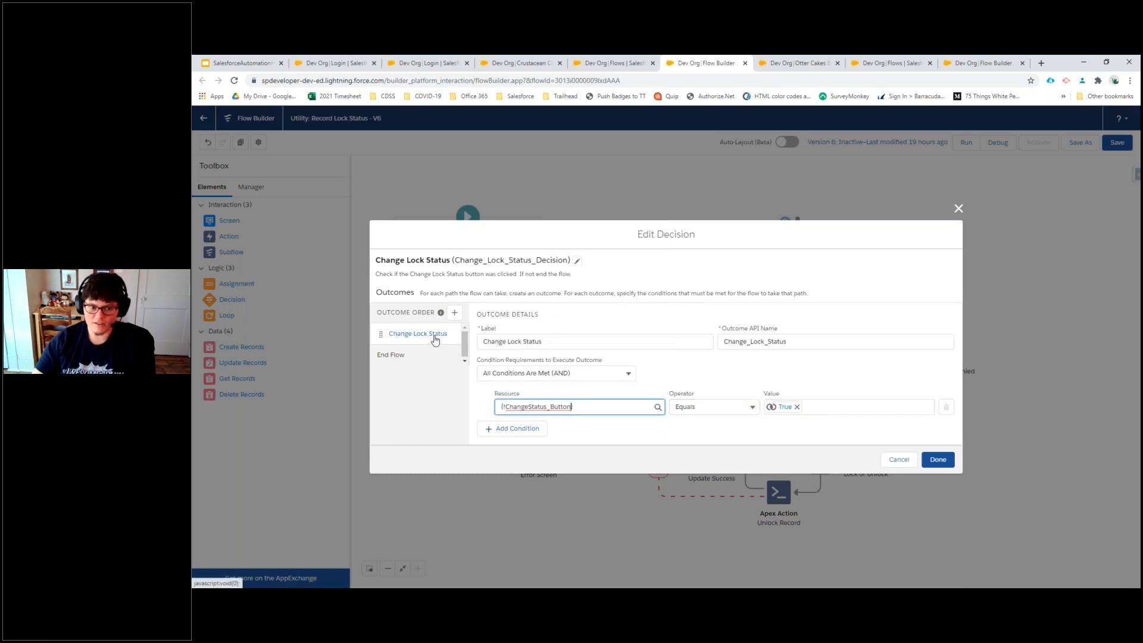
pyautogui.click(392, 354)
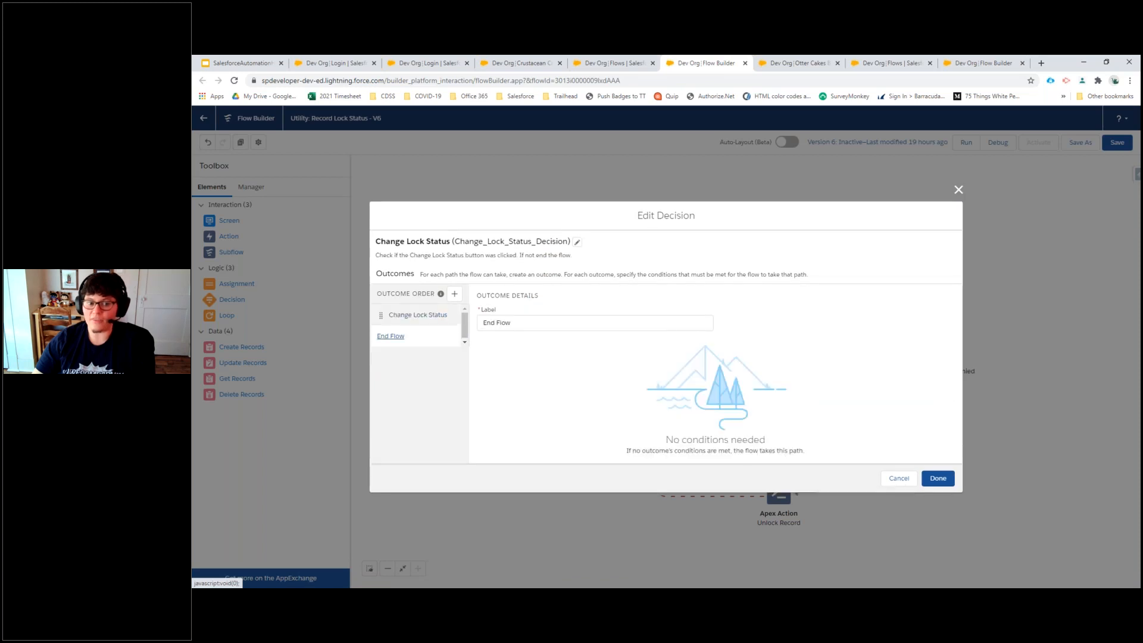
pyautogui.click(938, 478)
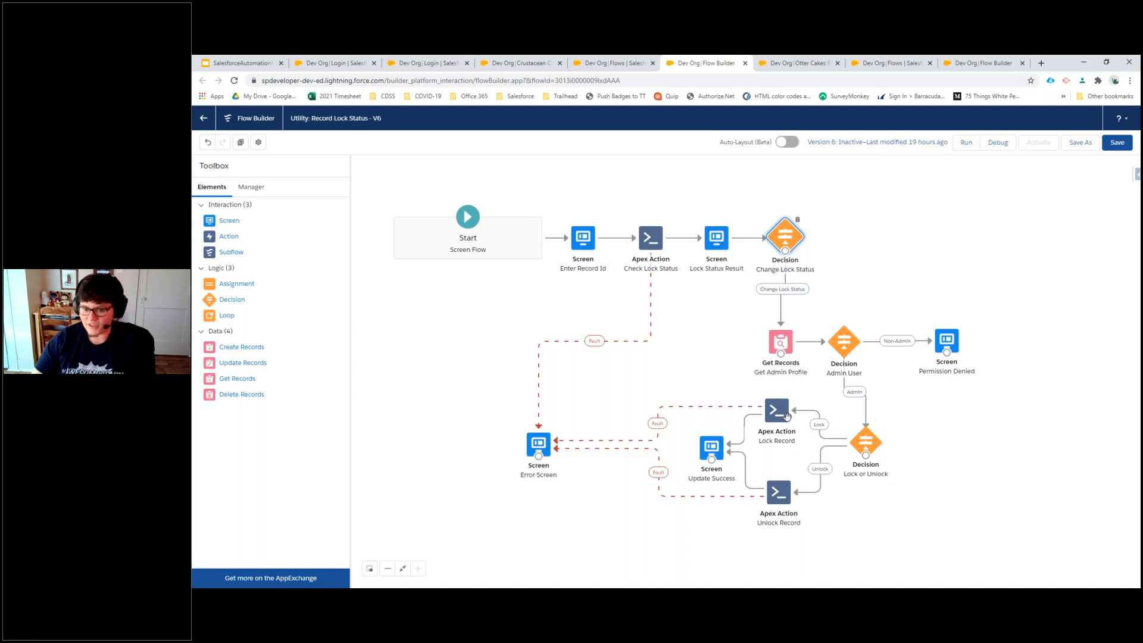
# Review the object and filter condition of the Get Admin Profile element.
pyautogui.click(782, 341)
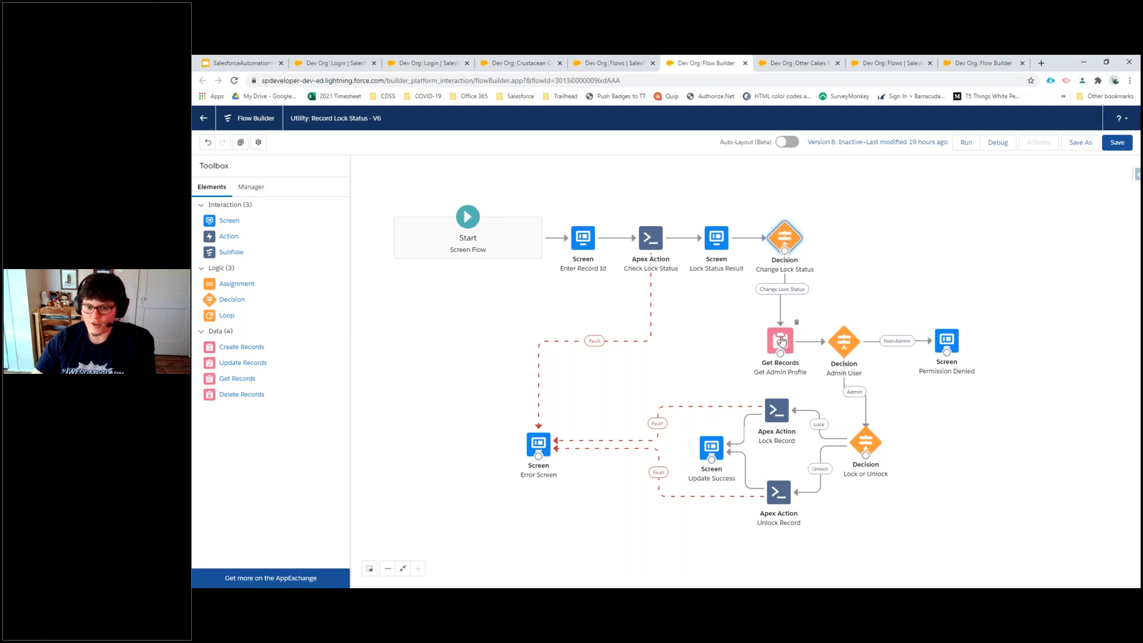
pyautogui.doubleClick(783, 342)
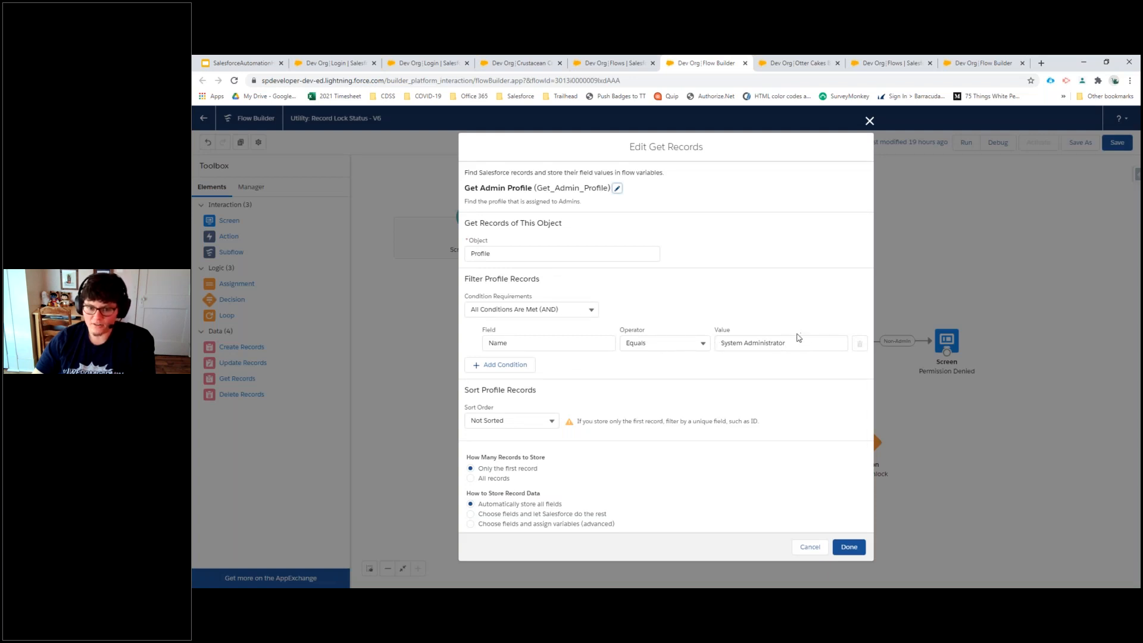
pyautogui.click(855, 548)
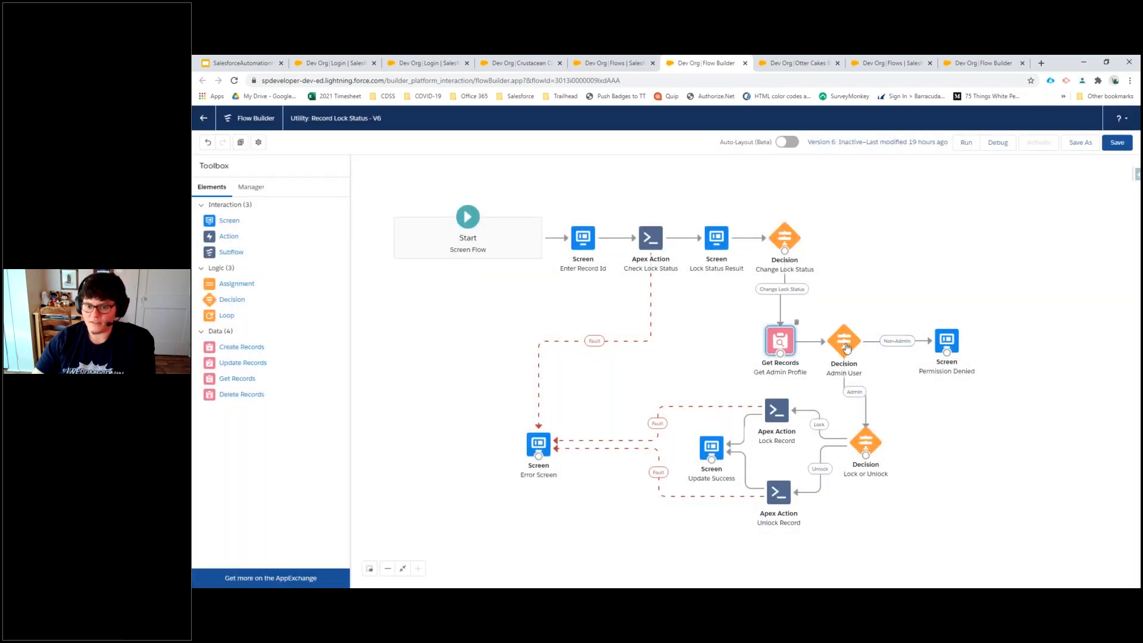
pyautogui.doubleClick(846, 344)
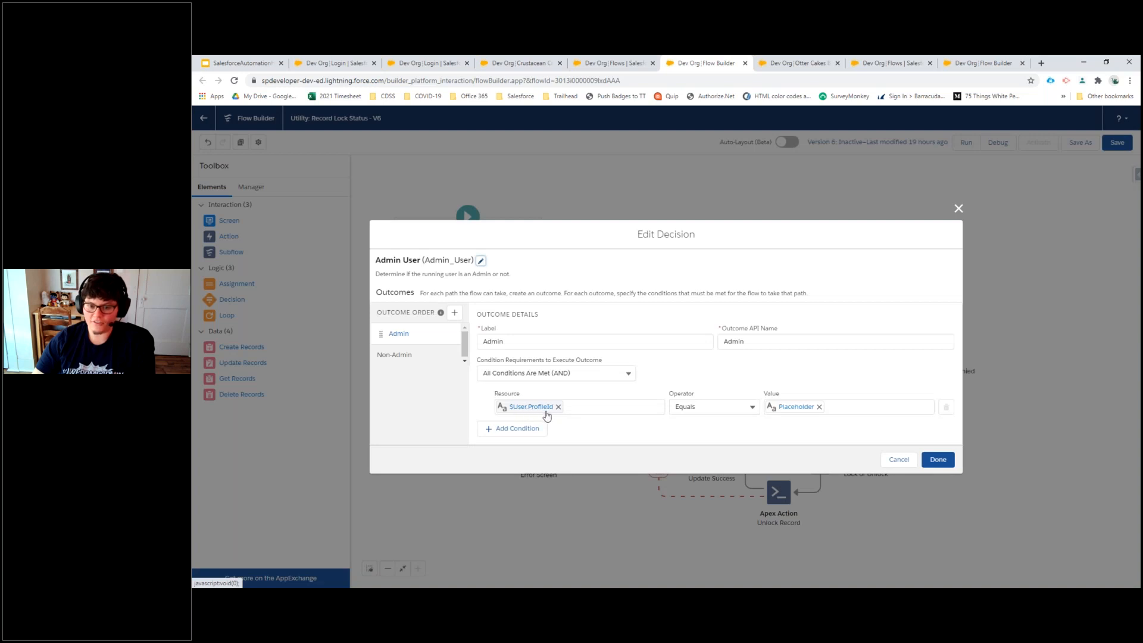
pyautogui.click(819, 407)
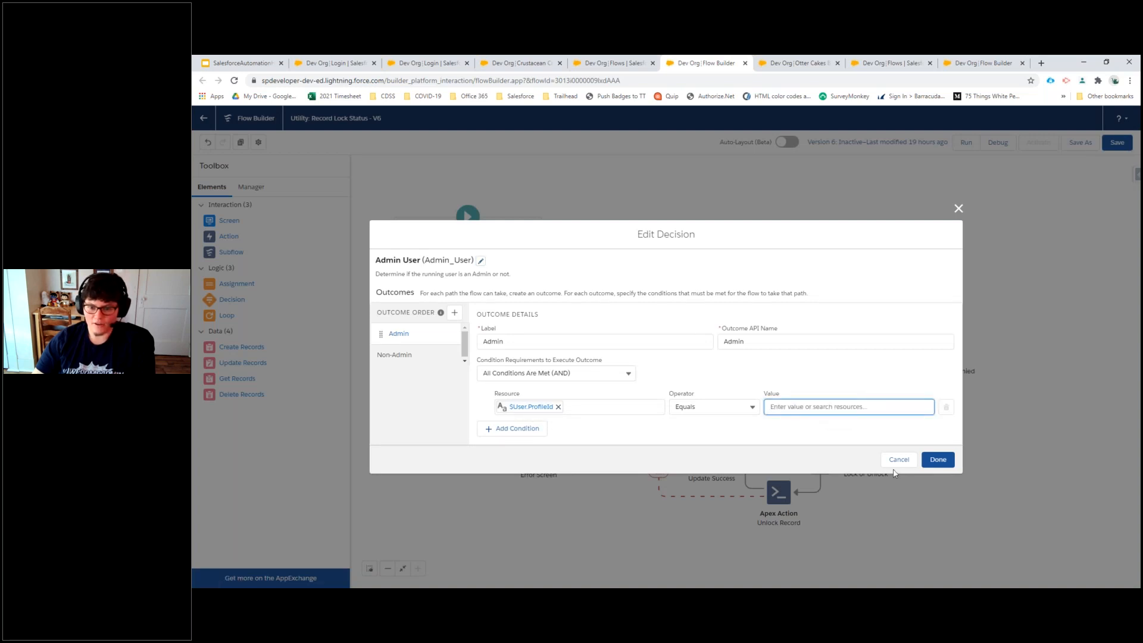
pyautogui.click(896, 460)
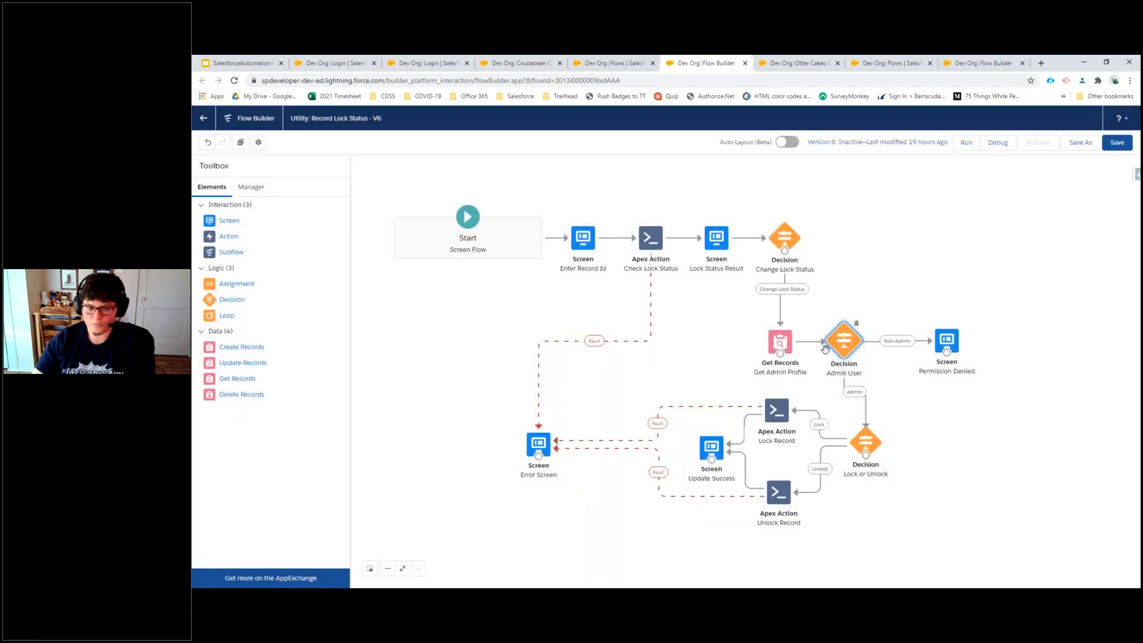
# Compare the Get Admin Profile filter with the Admin outcome condition of the Admin User decision.
pyautogui.doubleClick(781, 345)
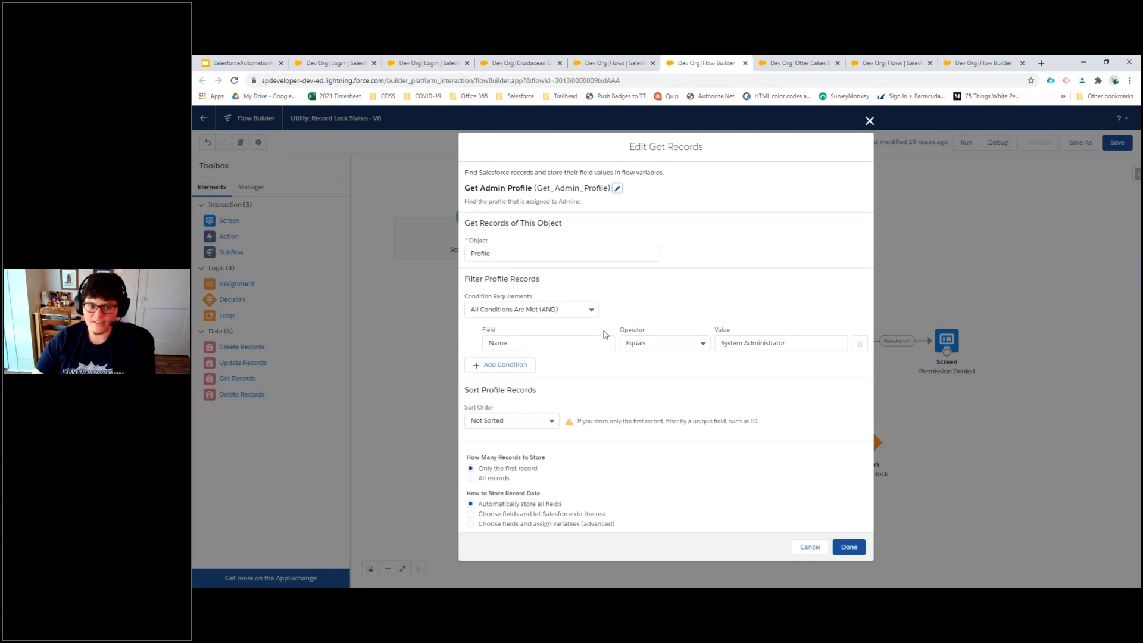
pyautogui.click(849, 547)
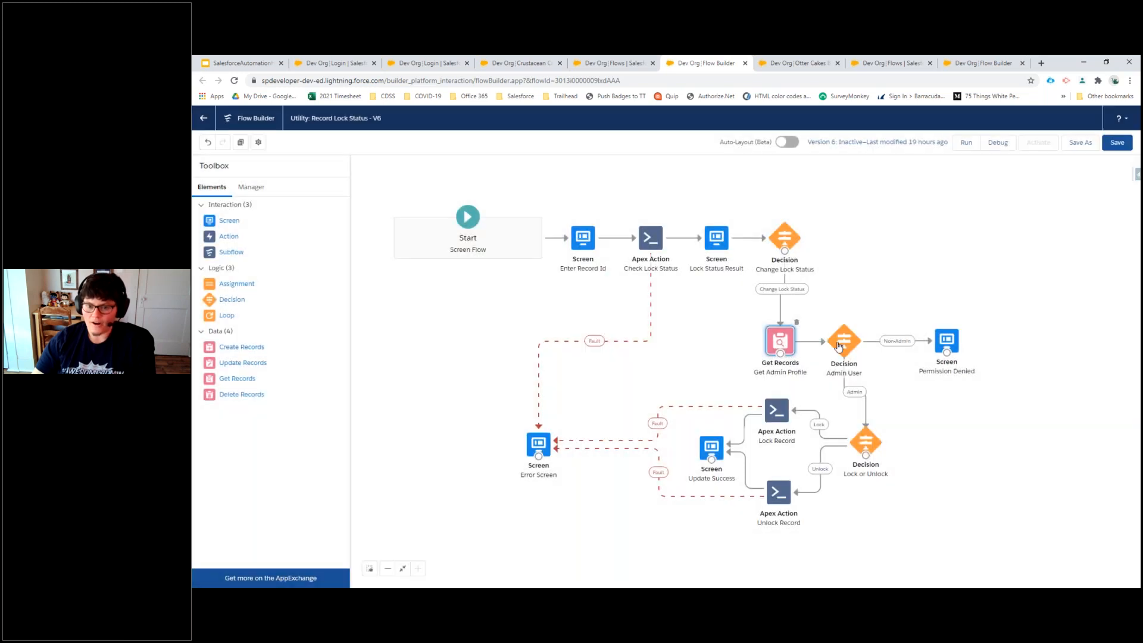
pyautogui.doubleClick(839, 345)
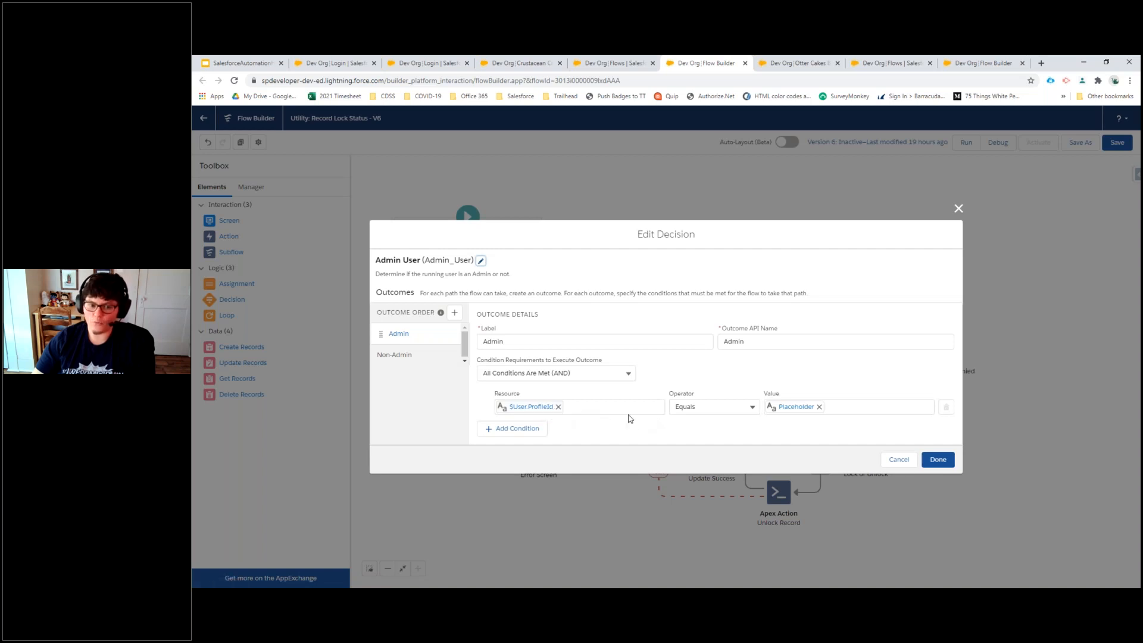
pyautogui.click(938, 460)
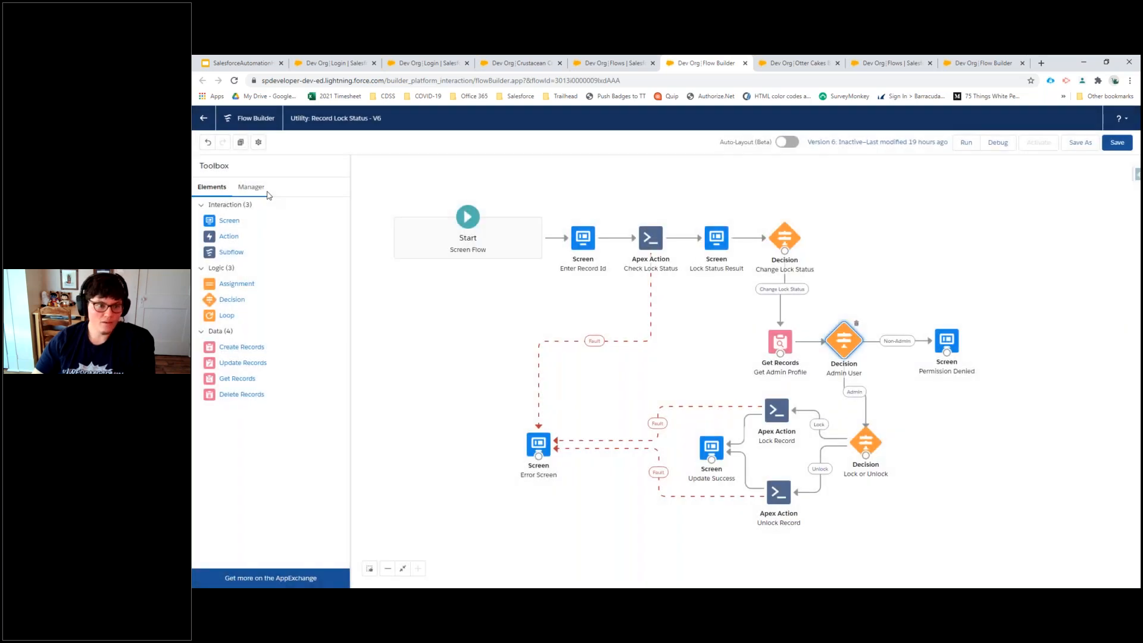
# Start a new flow resource of type Formula with the API name Profile15Digit.
pyautogui.click(251, 188)
pyautogui.scroll(-2, 297, 362)
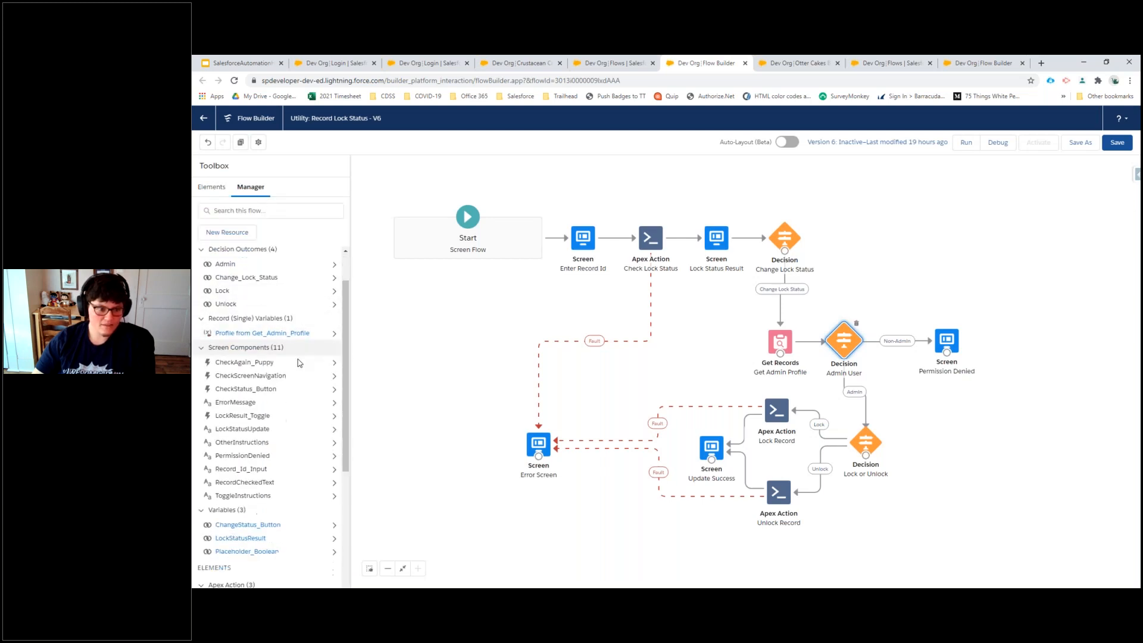
pyautogui.scroll(2, 297, 359)
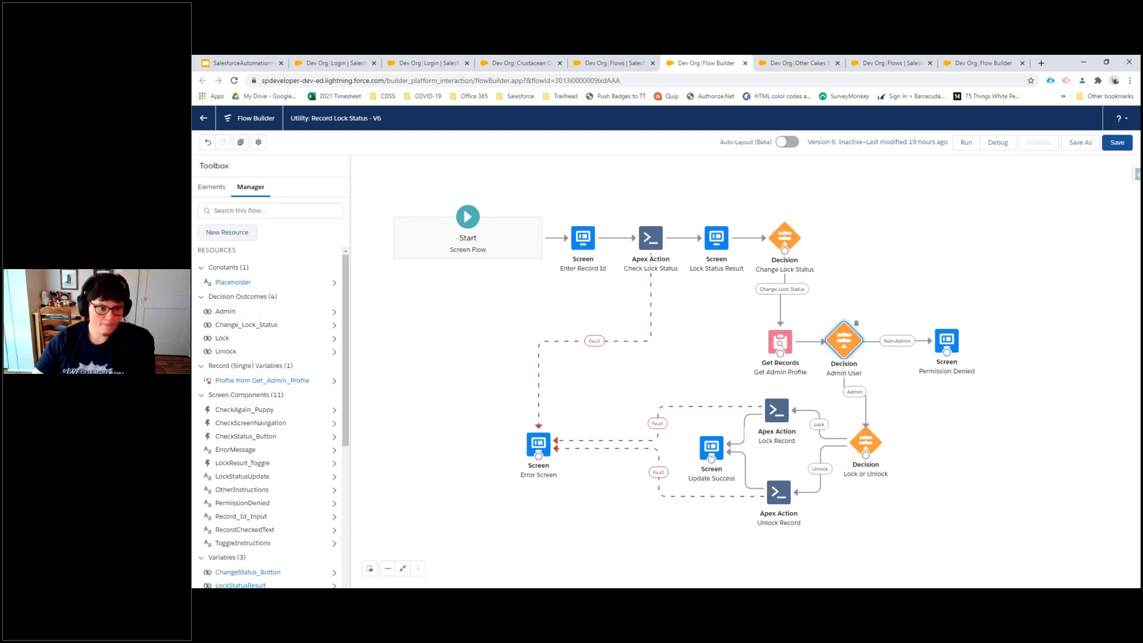
pyautogui.click(236, 233)
pyautogui.click(502, 311)
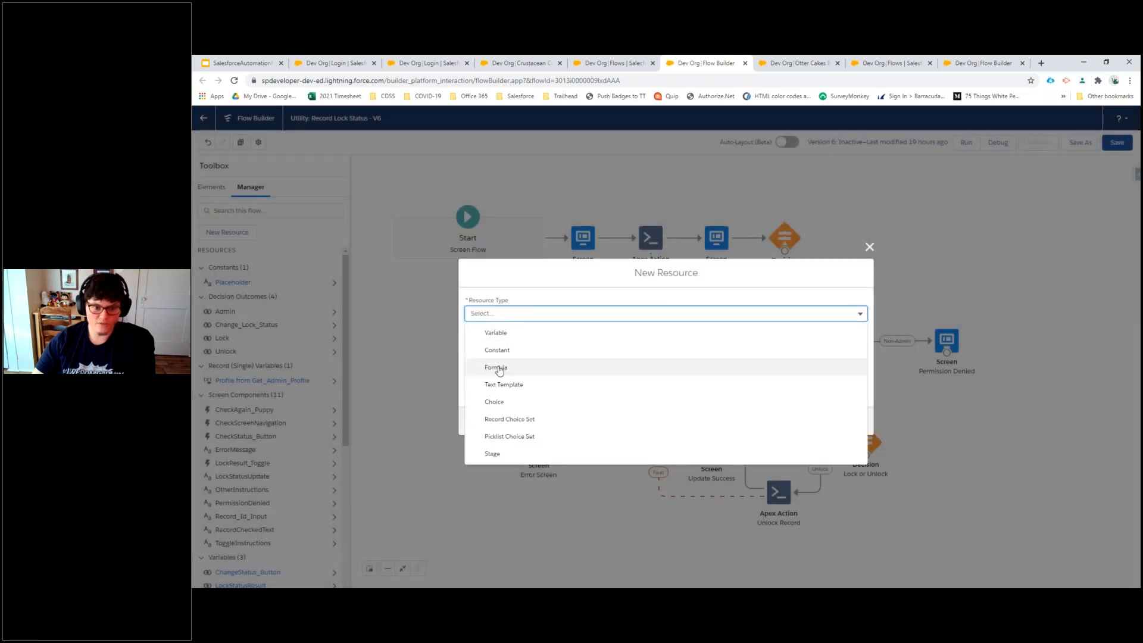
pyautogui.click(496, 367)
pyautogui.click(495, 294)
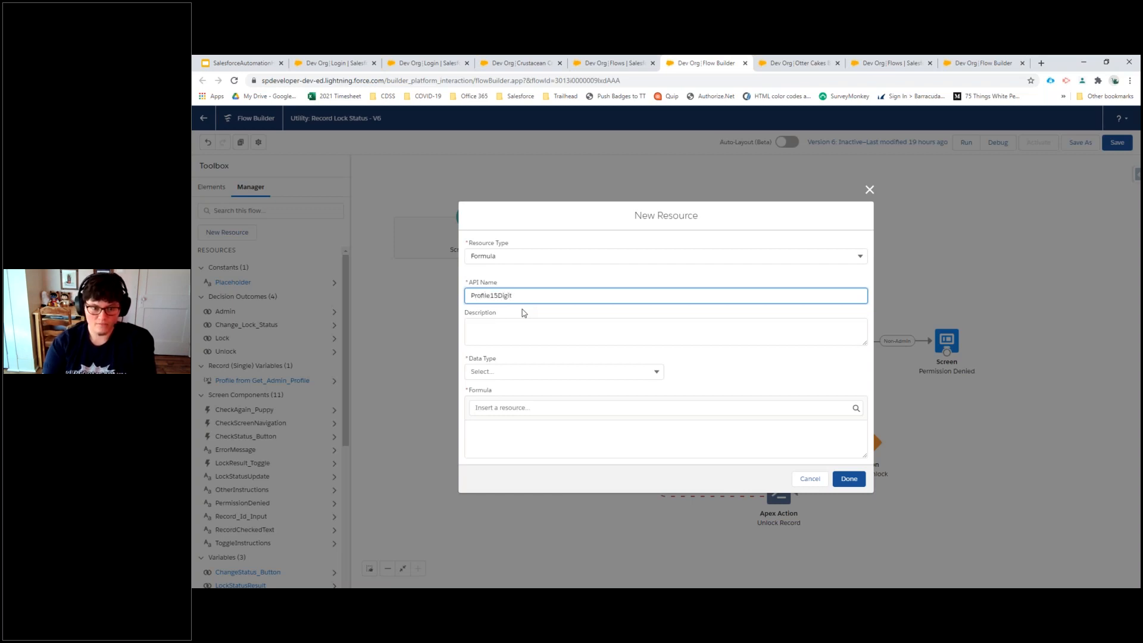
# Describe the formula as "Convert the 18 character Profile ID to 15 character" and set its data type to Text.
pyautogui.click(540, 327)
pyautogui.write('Conv')
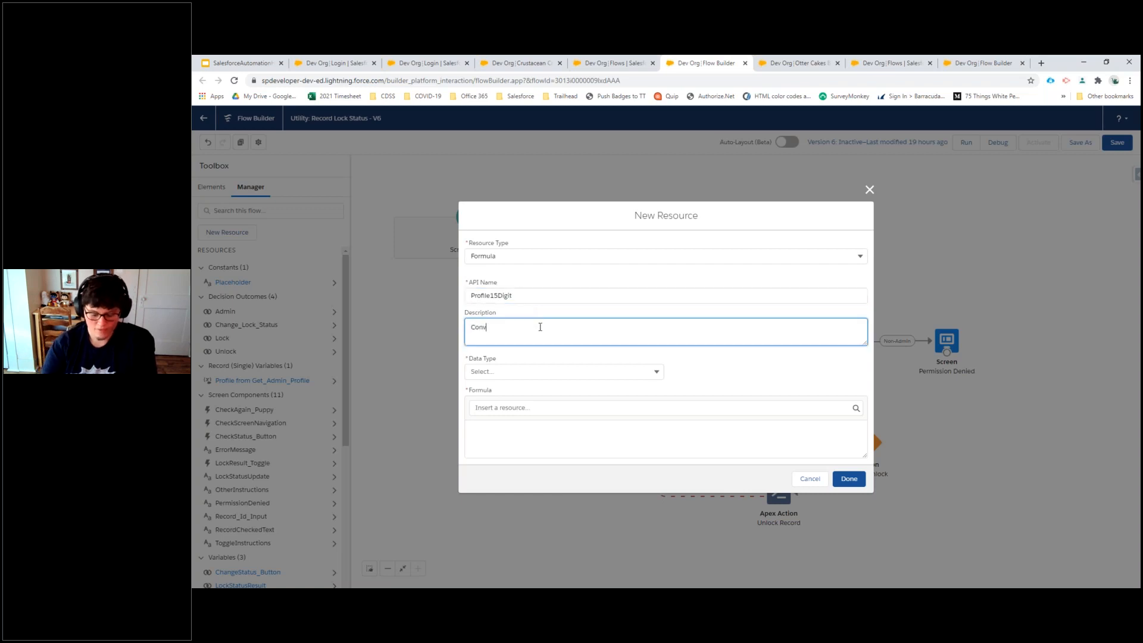
pyautogui.write('er tht the 18')
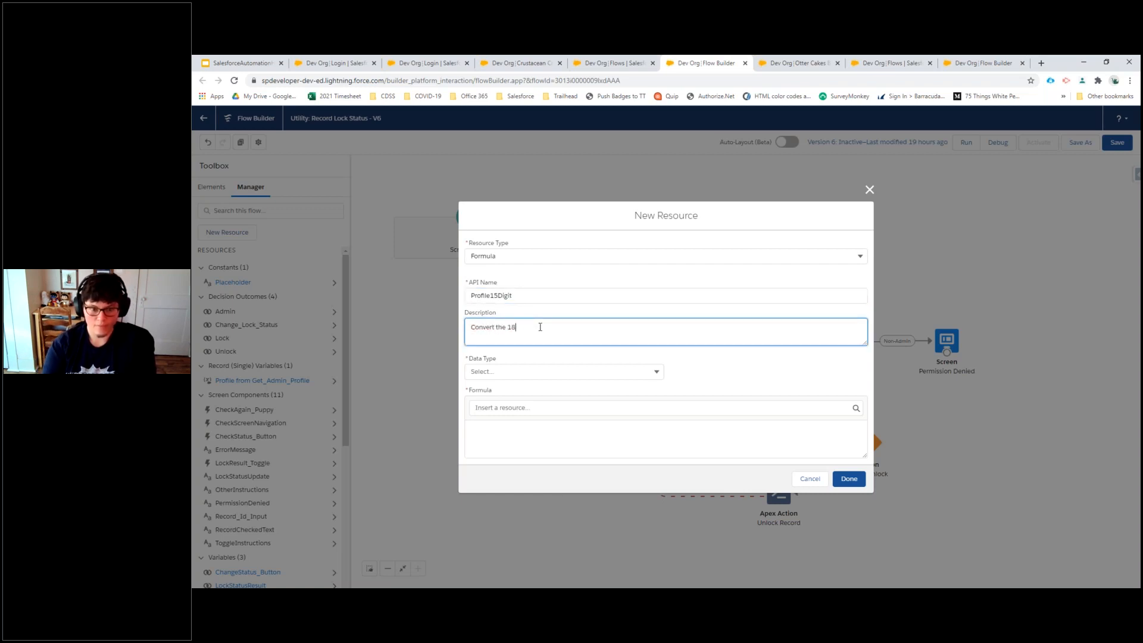
pyautogui.write(' character ')
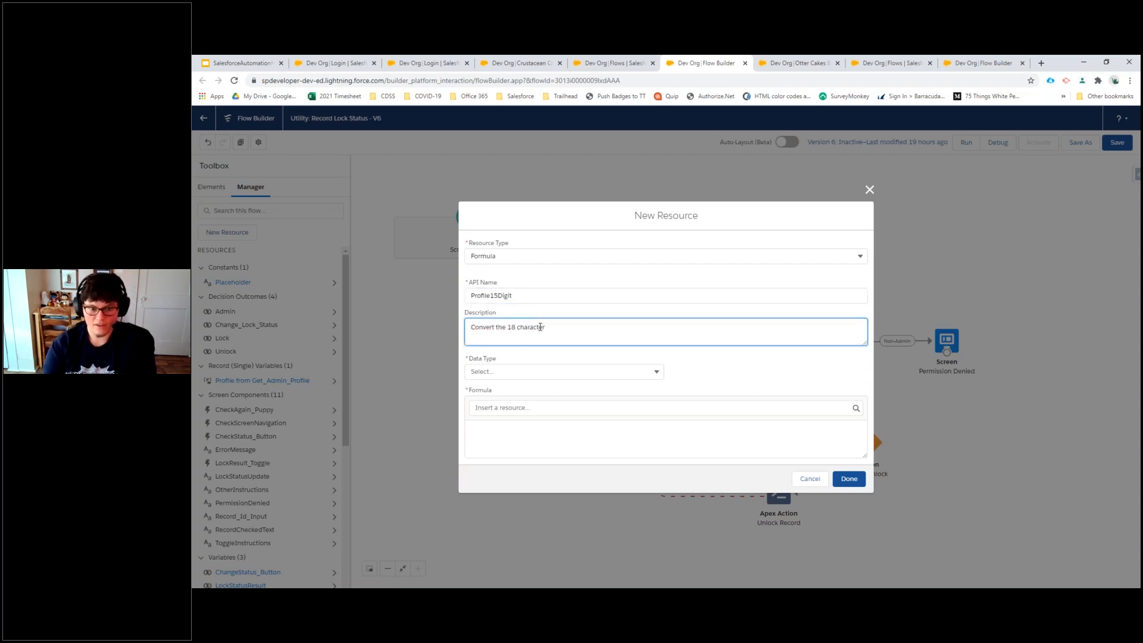
pyautogui.write('Profile ID to 15 character')
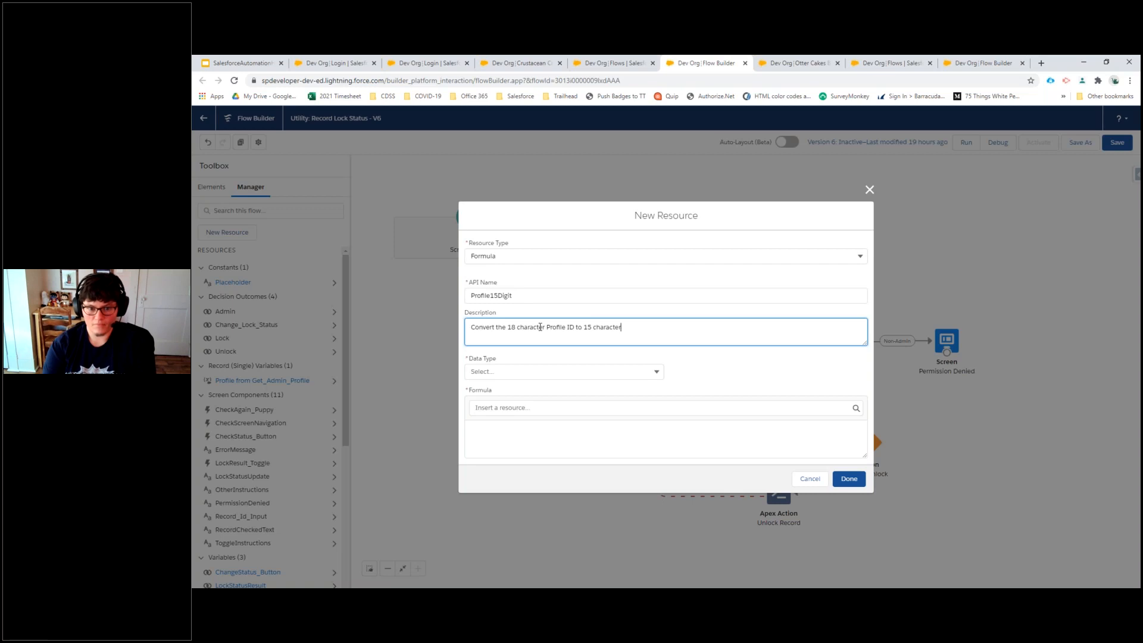
pyautogui.click(527, 370)
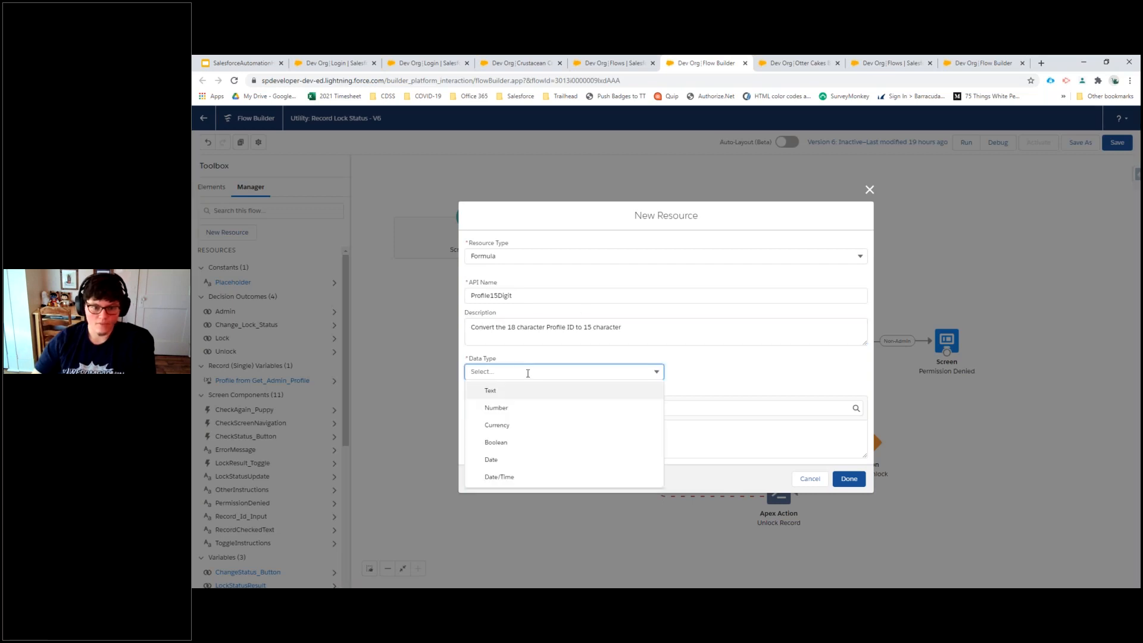
pyautogui.click(517, 396)
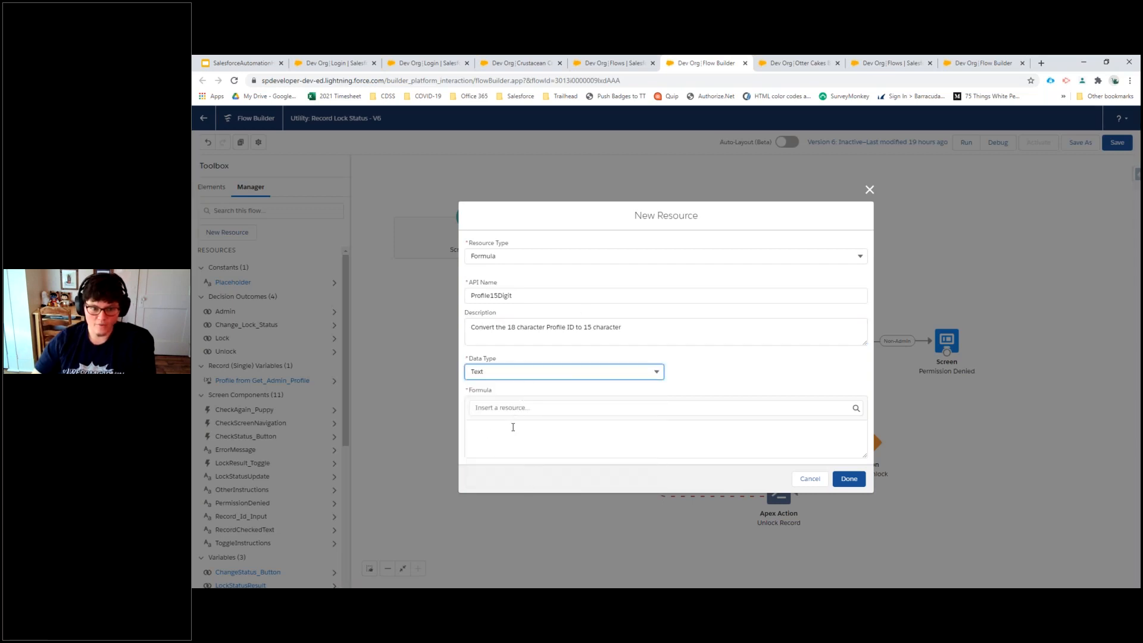
# Enter the formula LEFT({!Get_Admin_Profile.Id}, 15), inserting the profile's Id as a resource, and create the formula resource.
pyautogui.click(518, 445)
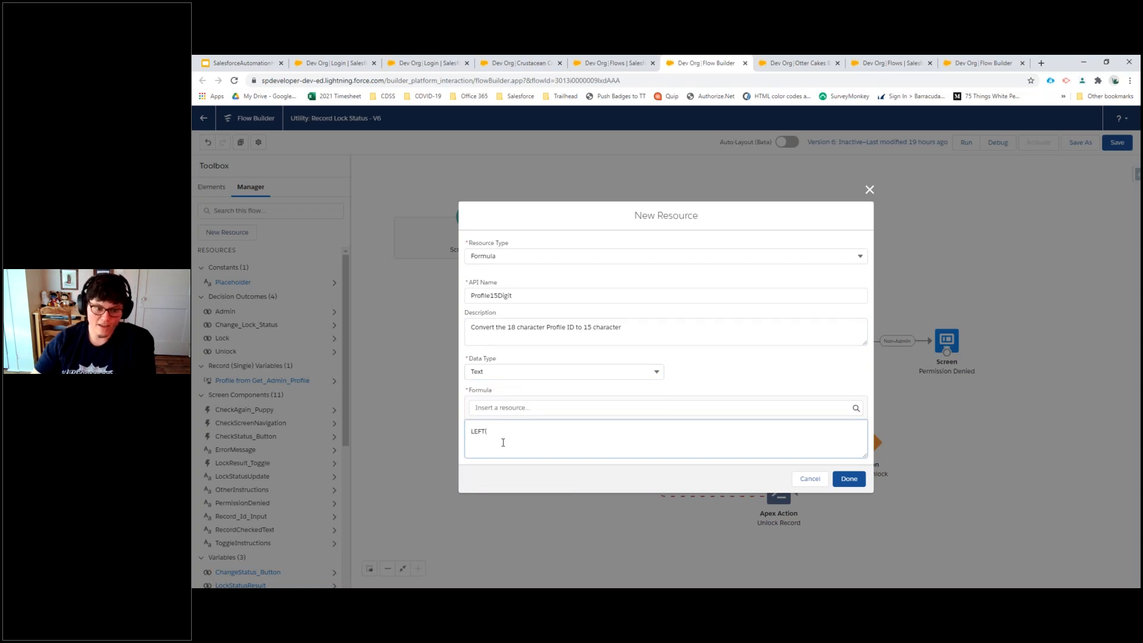
pyautogui.click(534, 408)
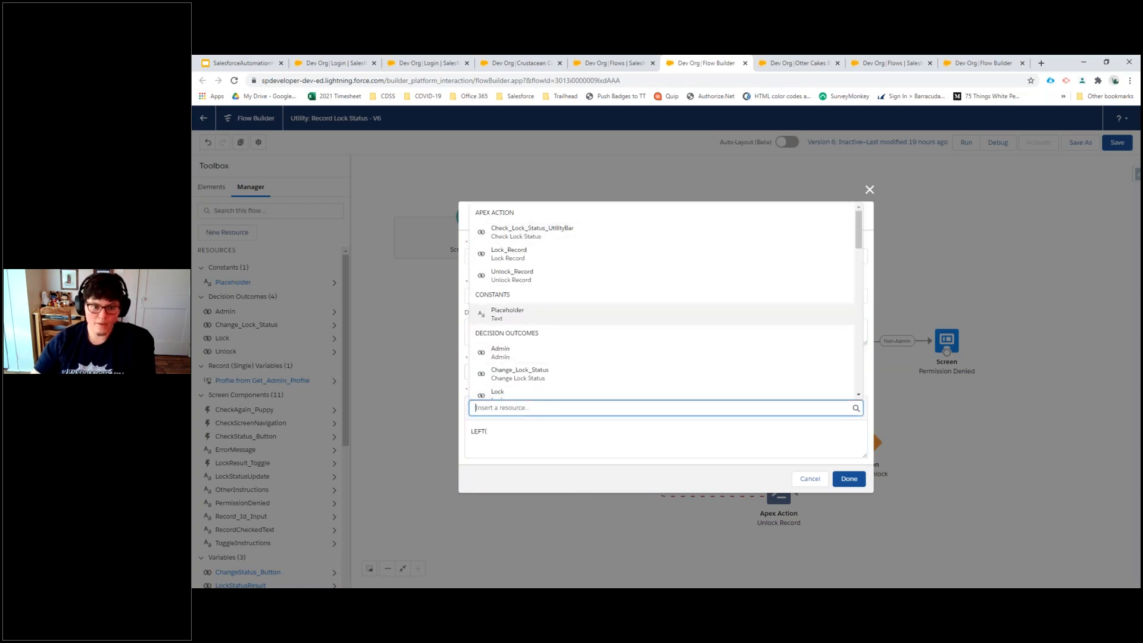
pyautogui.scroll(-3, 592, 283)
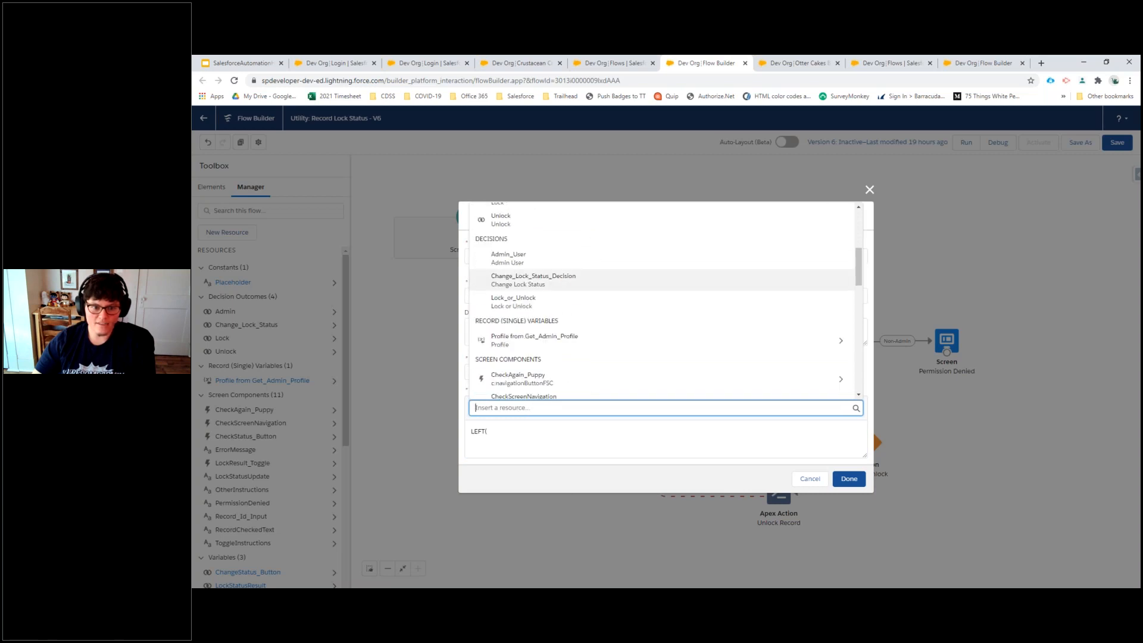
pyautogui.scroll(-1, 531, 293)
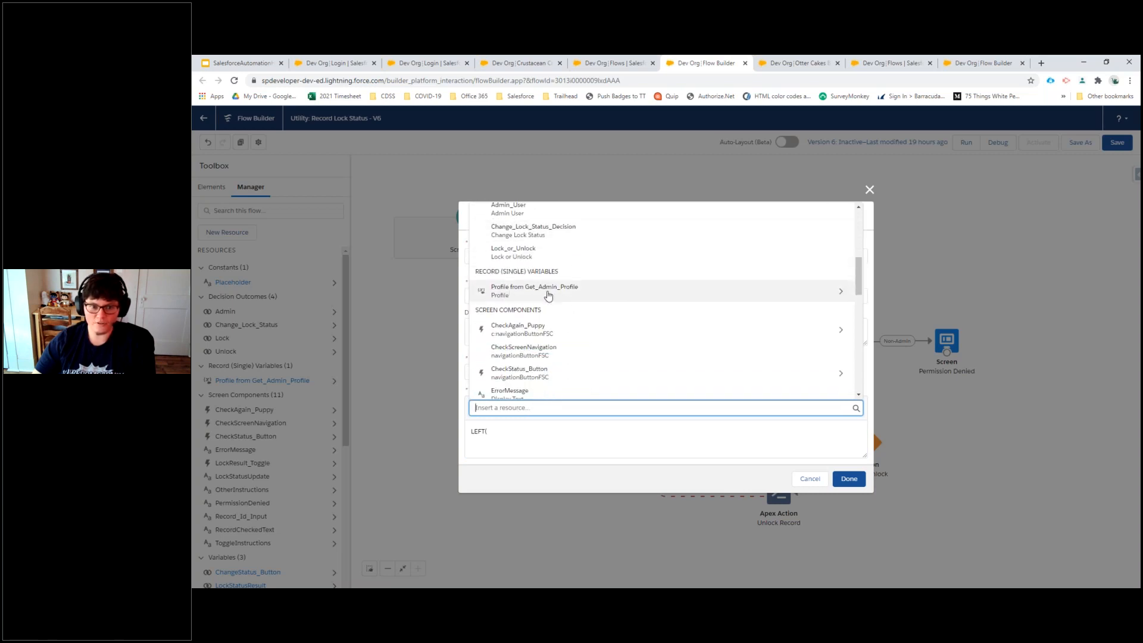
pyautogui.click(548, 293)
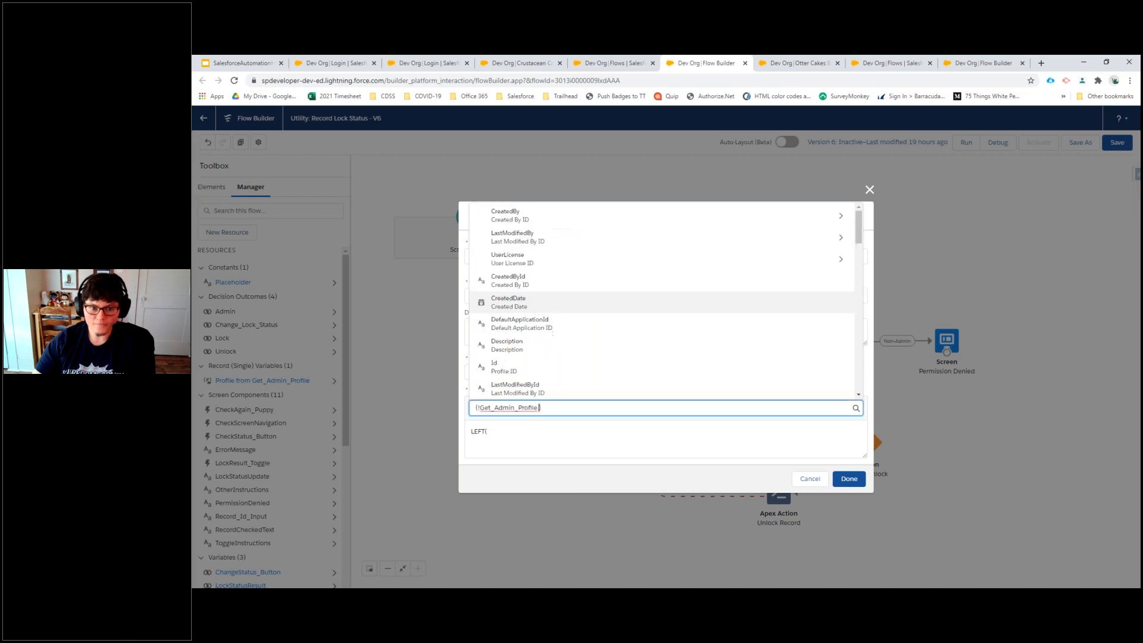
pyautogui.click(502, 369)
pyautogui.click(563, 436)
pyautogui.write('),')
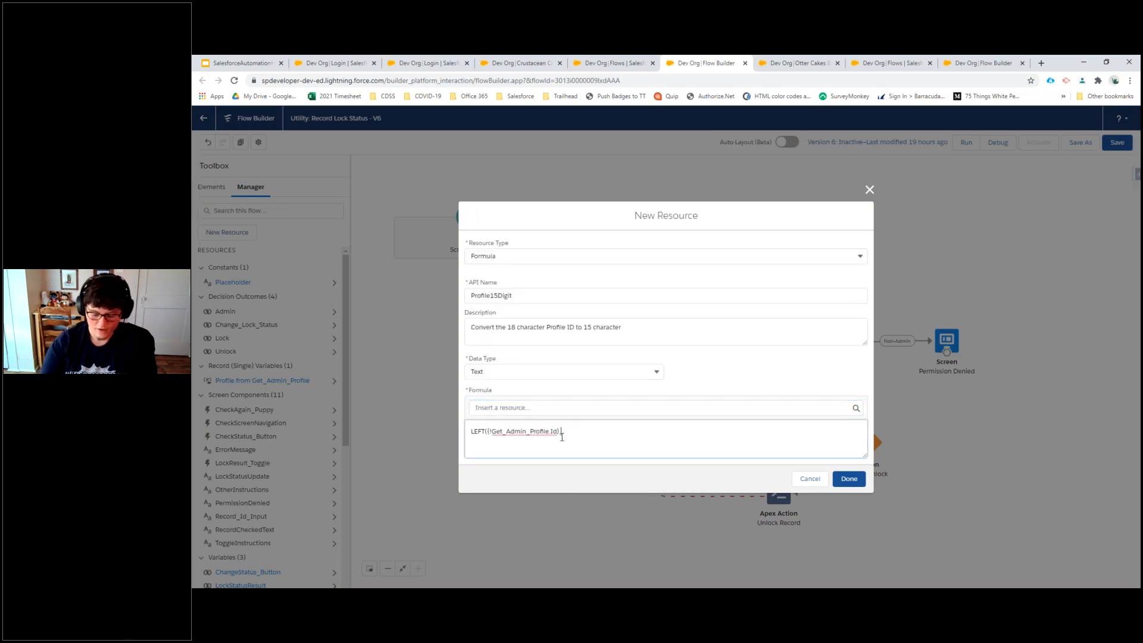
pyautogui.write(' 15)')
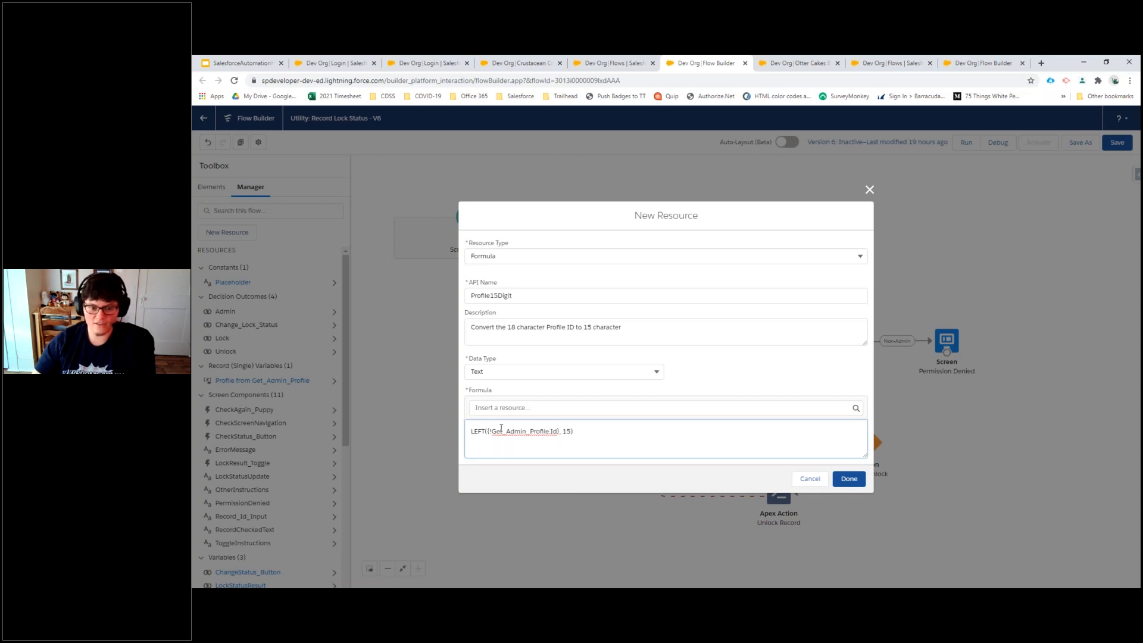
pyautogui.click(849, 479)
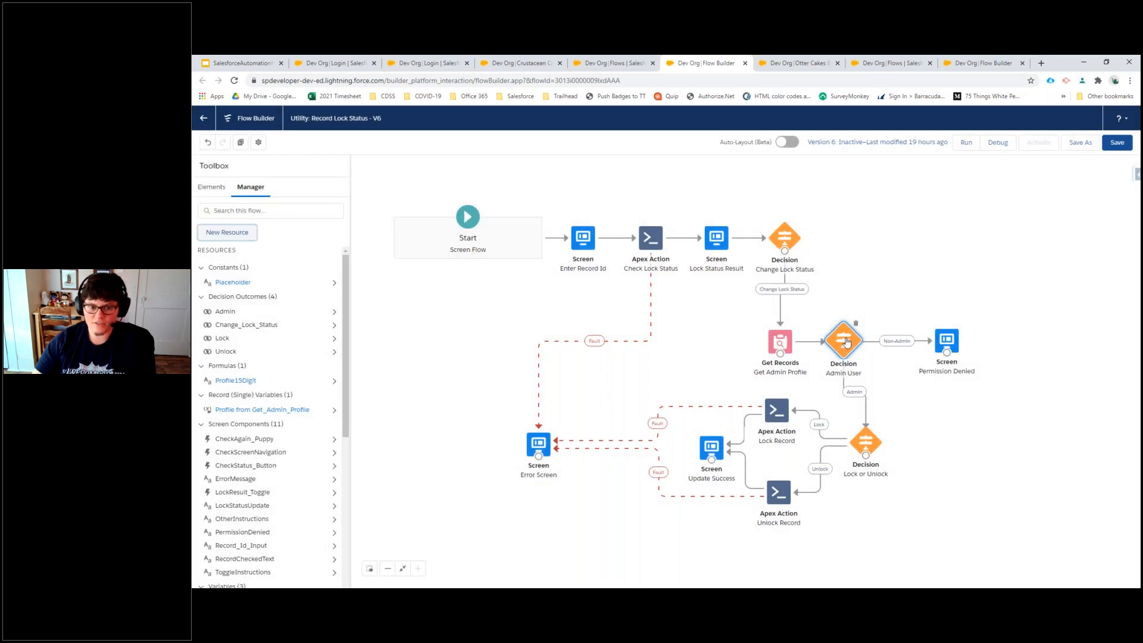
# Replace the Placeholder value in the Admin User decision's Admin outcome condition with Profile15Digit and apply the decision.
pyautogui.doubleClick(846, 342)
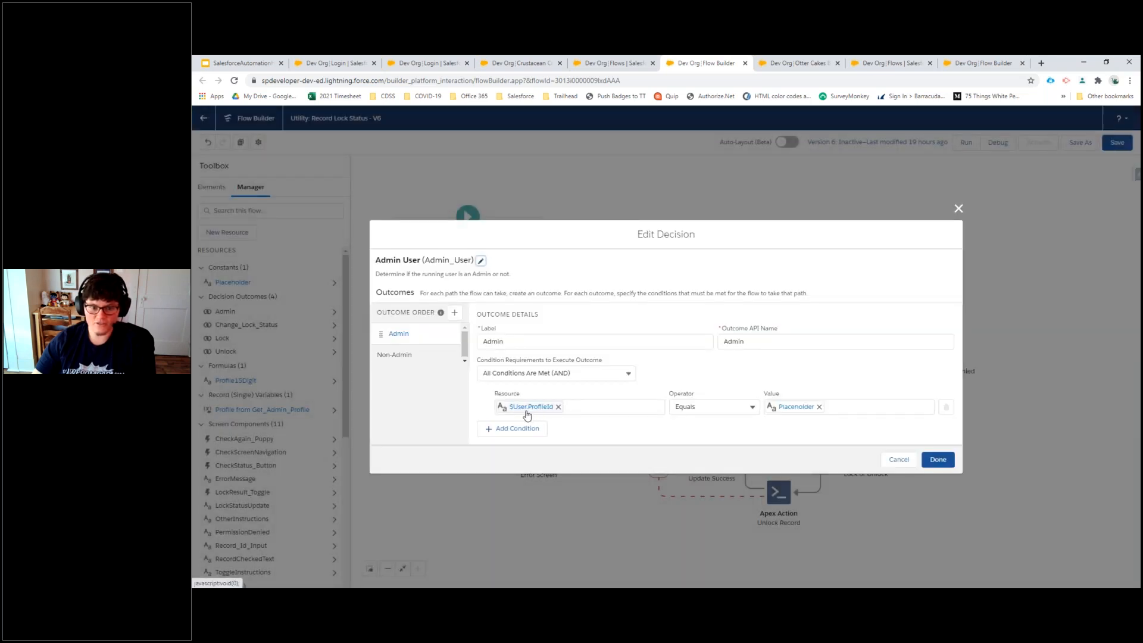
pyautogui.click(819, 406)
pyautogui.click(834, 406)
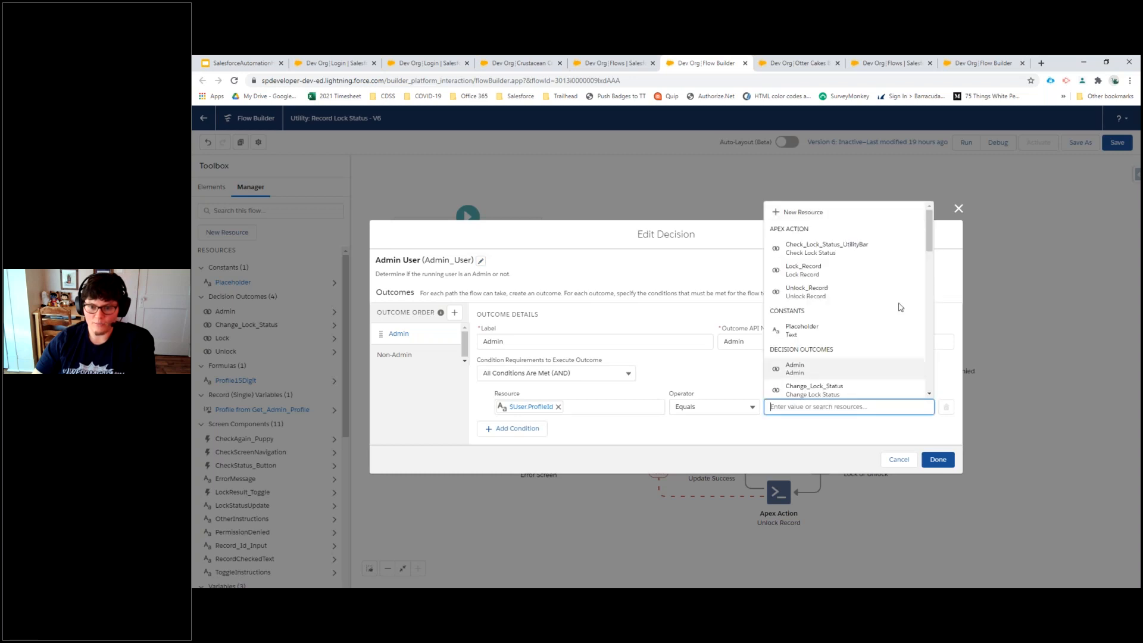
pyautogui.moveTo(929, 241); pyautogui.dragTo(937, 278)
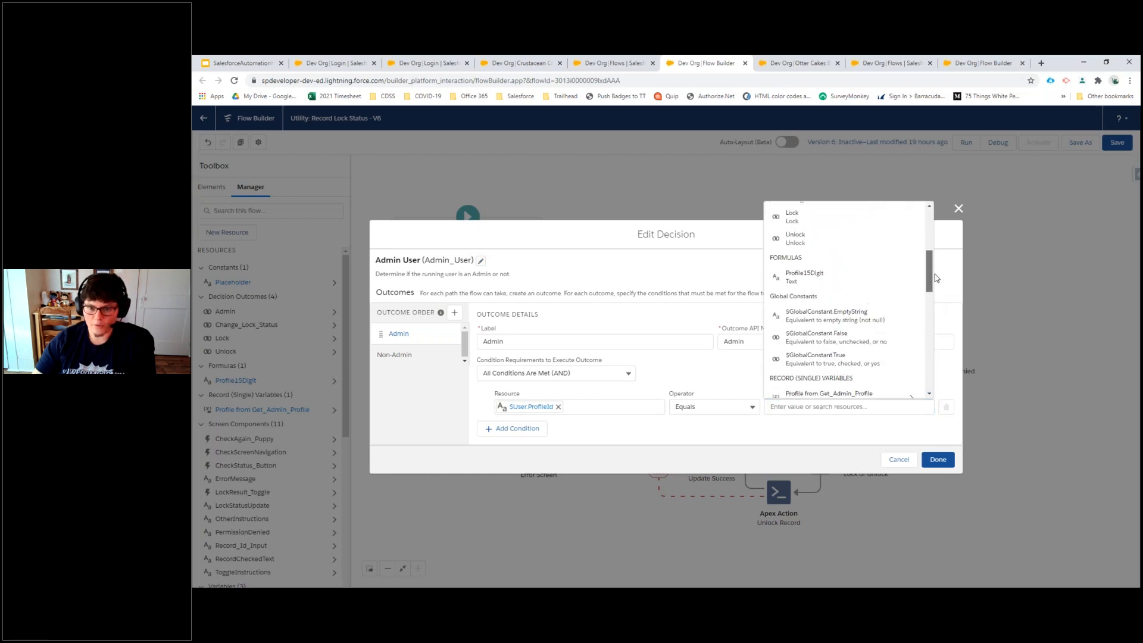
pyautogui.click(796, 407)
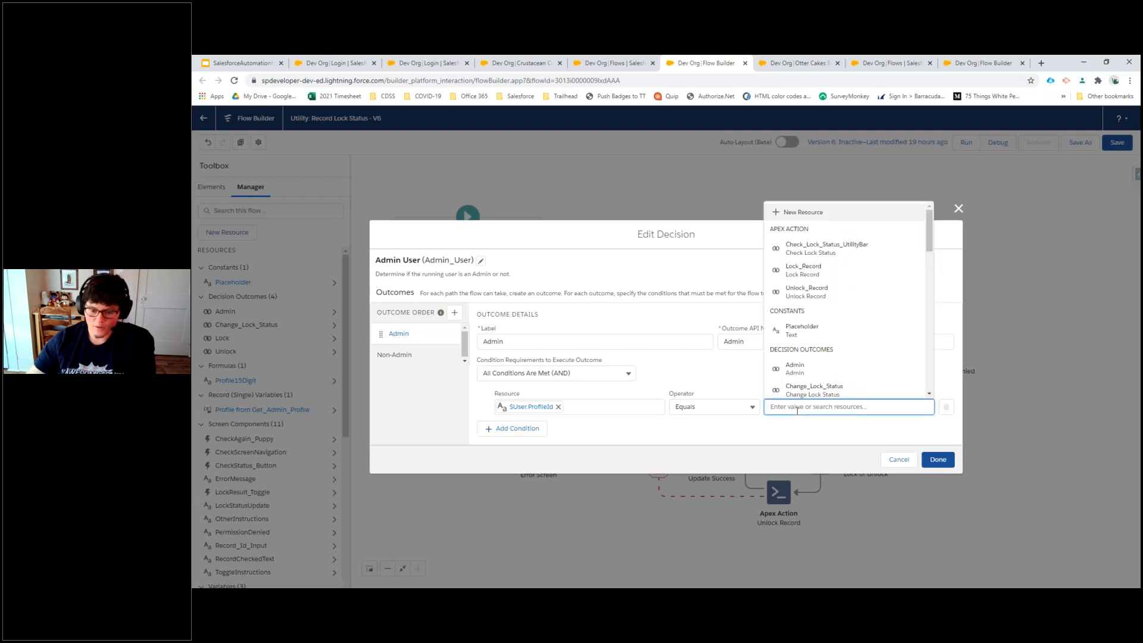
pyautogui.write('profile')
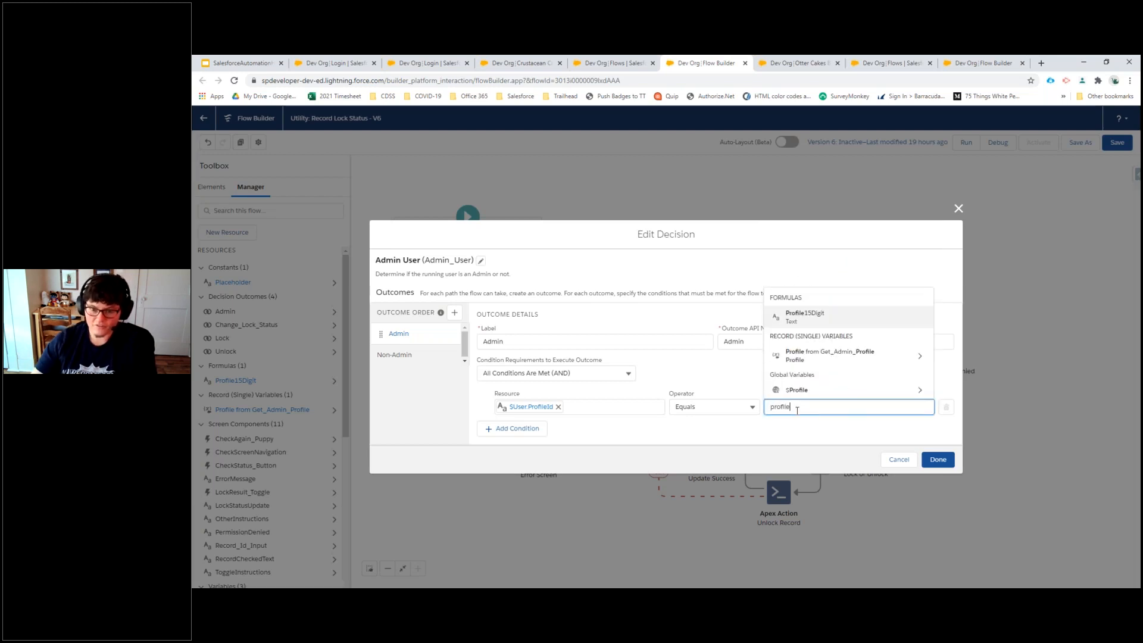
pyautogui.click(811, 317)
pyautogui.click(947, 460)
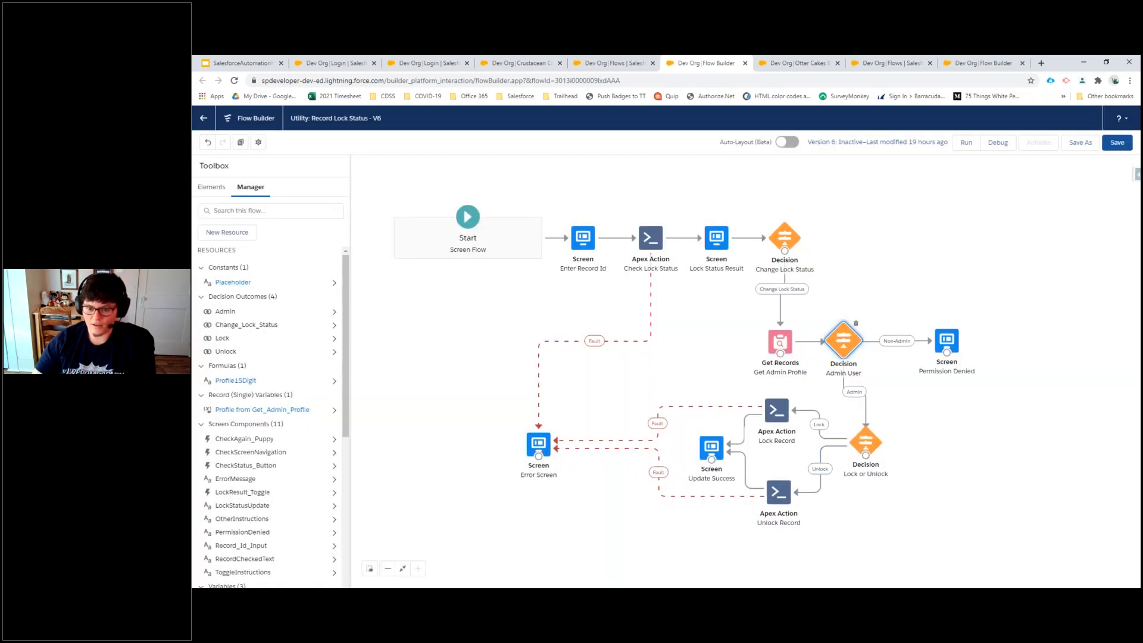
# Review the Permission Denied screen's content and the Lock outcome condition of the Lock or Unlock decision.
pyautogui.doubleClick(948, 342)
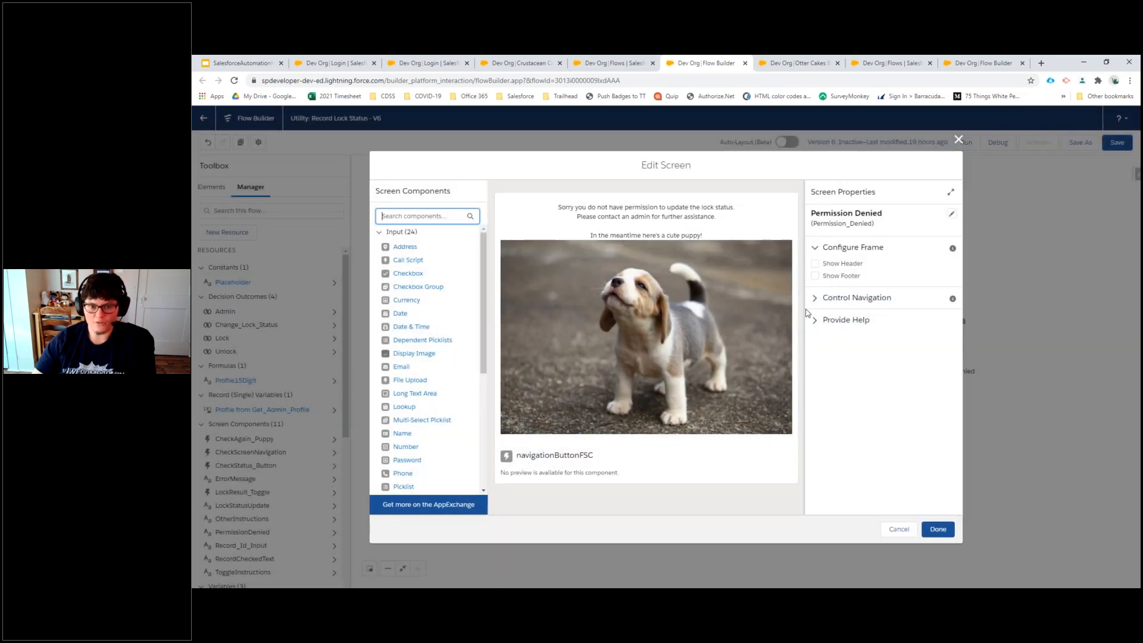
pyautogui.click(942, 532)
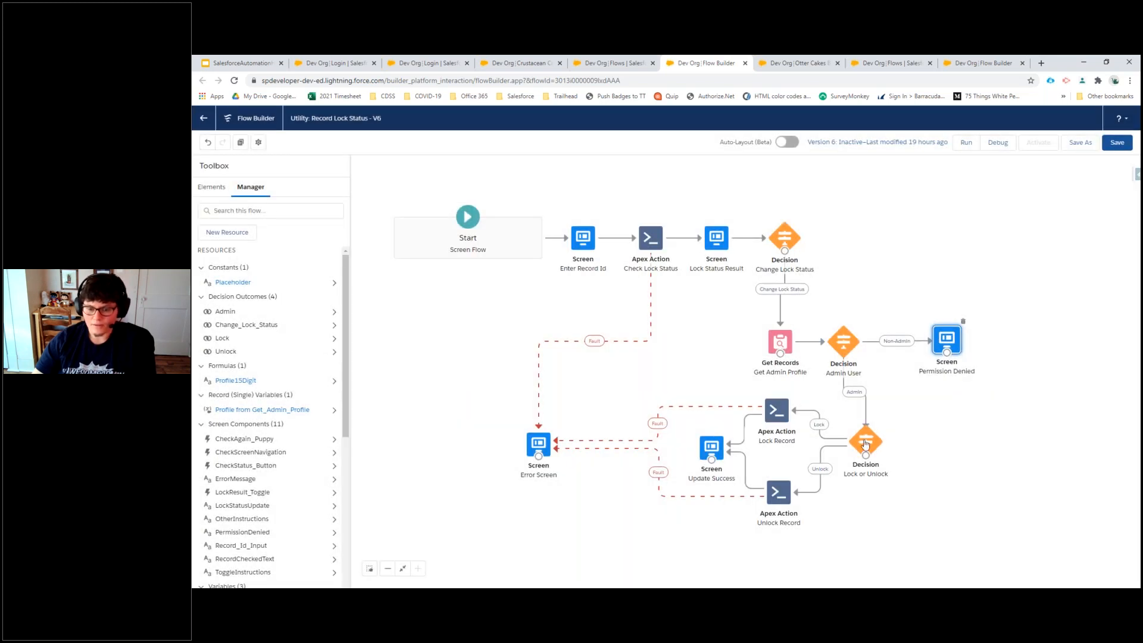
pyautogui.doubleClick(867, 443)
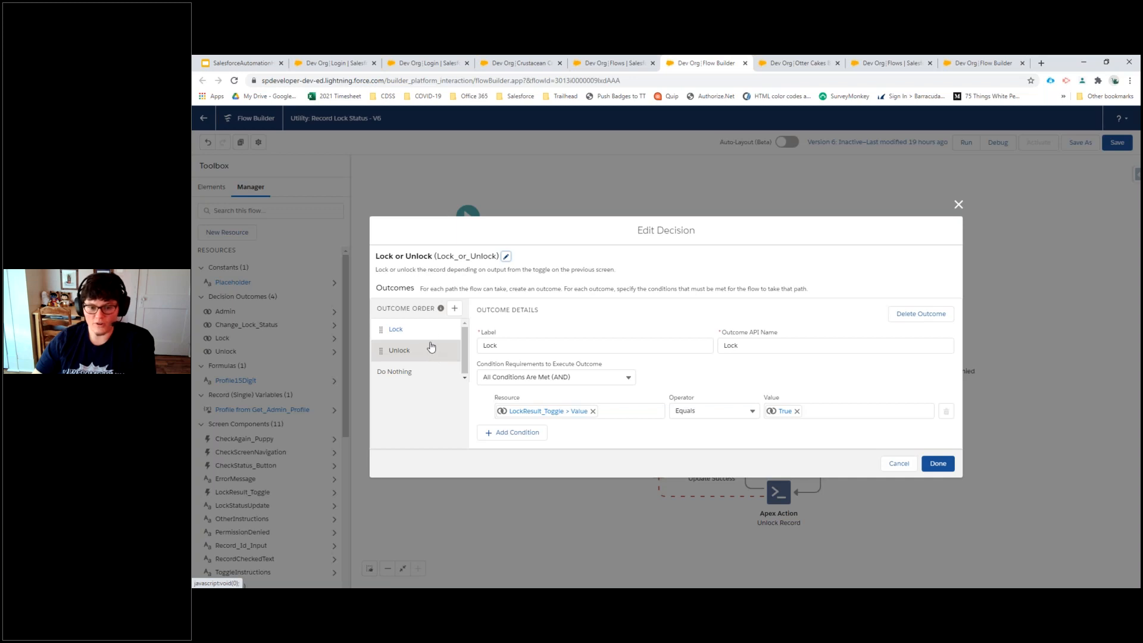
pyautogui.click(938, 463)
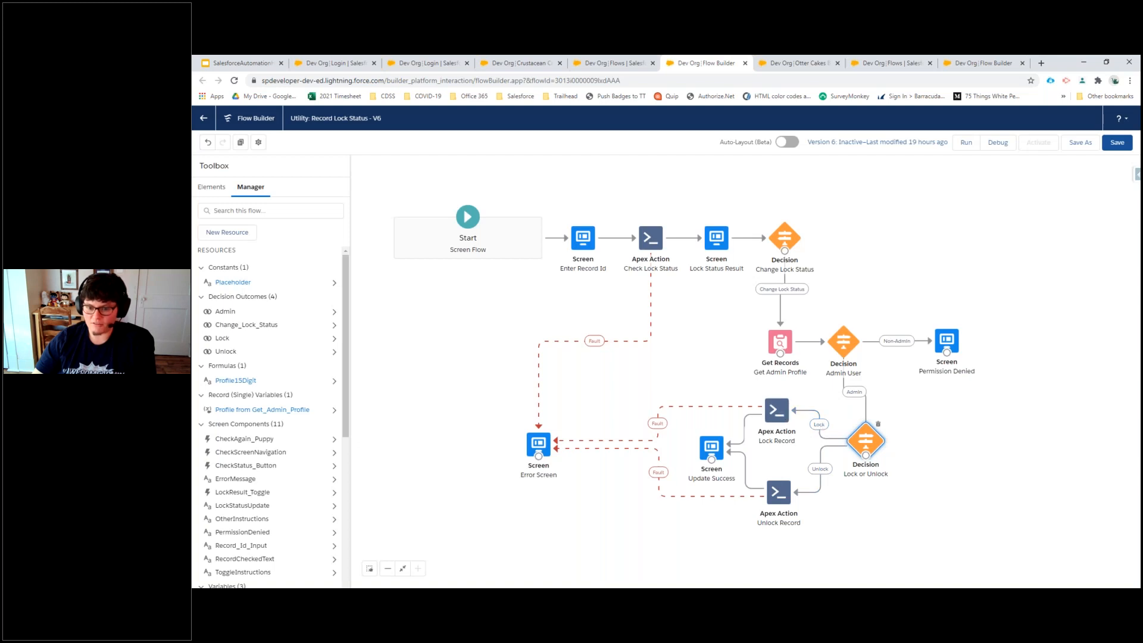
# Check the record ID inputs of the Lock Record and Unlock Record Apex actions.
pyautogui.doubleClick(777, 411)
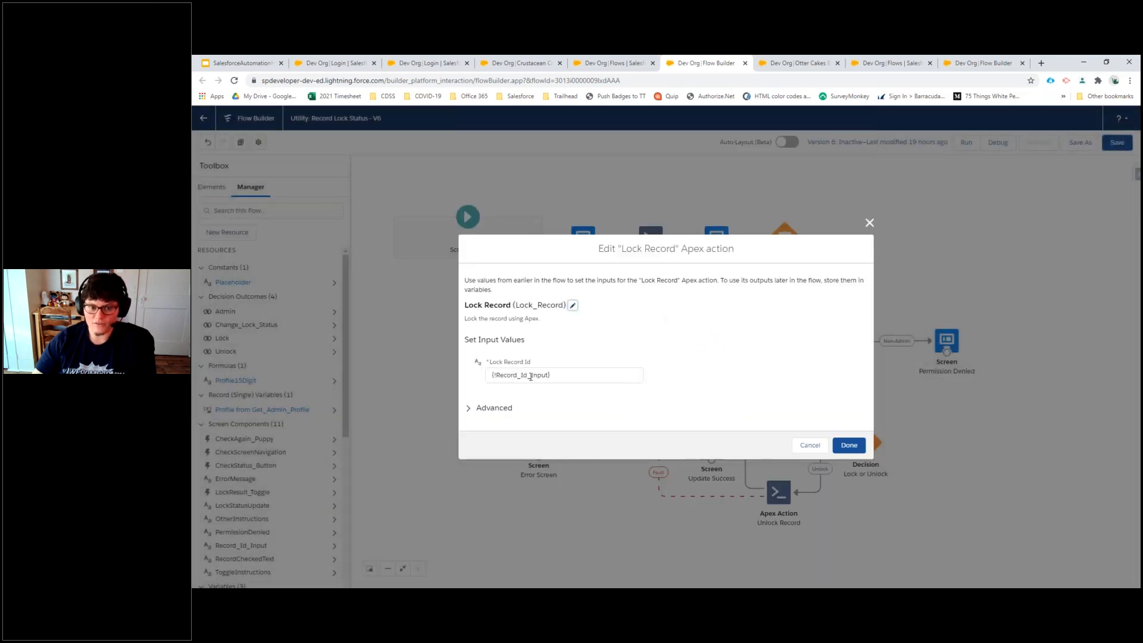
pyautogui.click(851, 447)
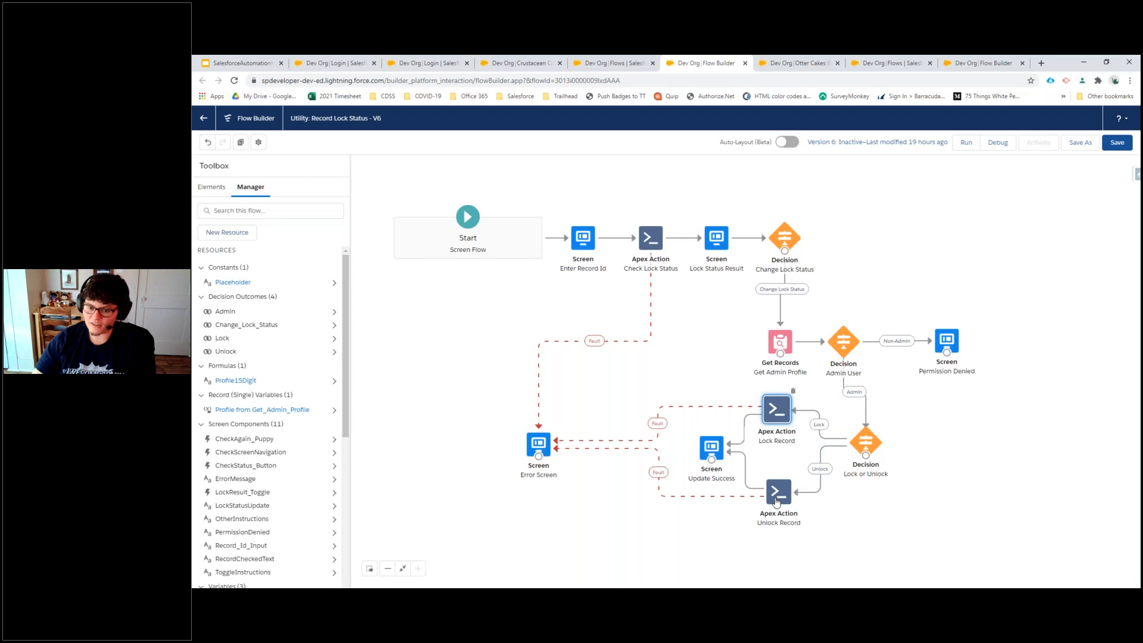
pyautogui.click(777, 502)
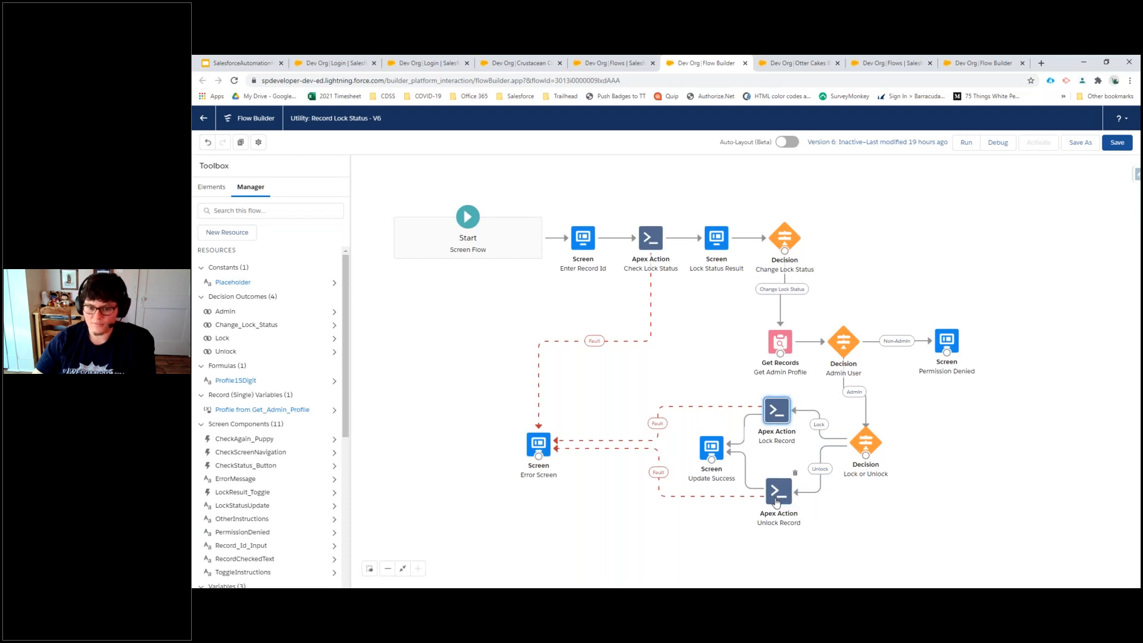
pyautogui.doubleClick(777, 502)
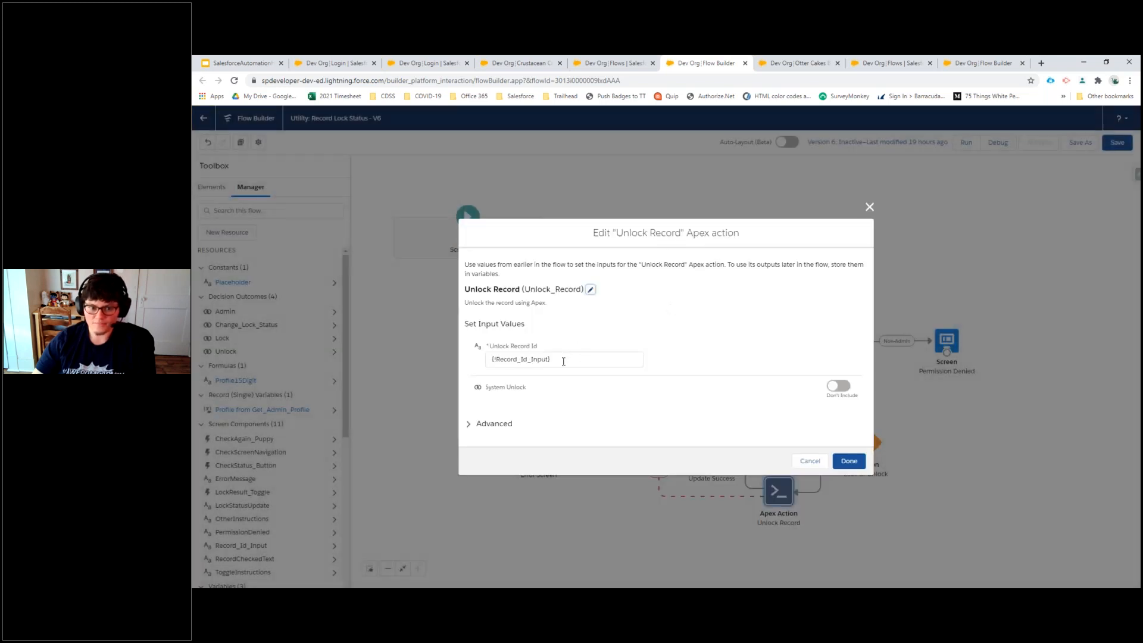
pyautogui.click(856, 463)
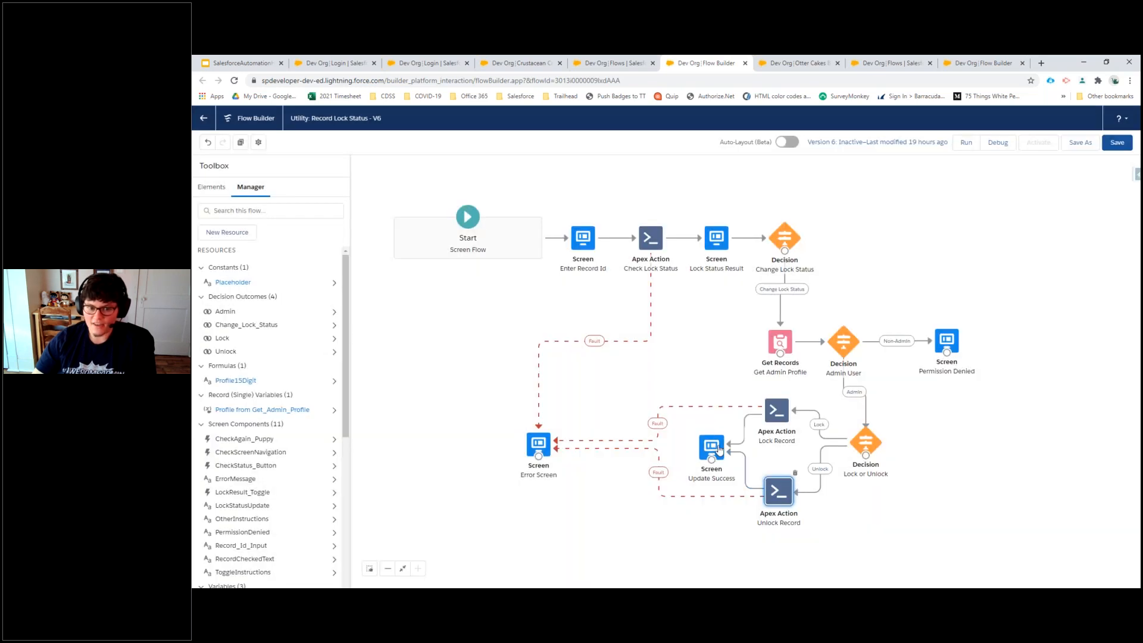
# Review the Update Success screen and its LockStatusUpdate display text, leaving the screen unchanged.
pyautogui.doubleClick(719, 450)
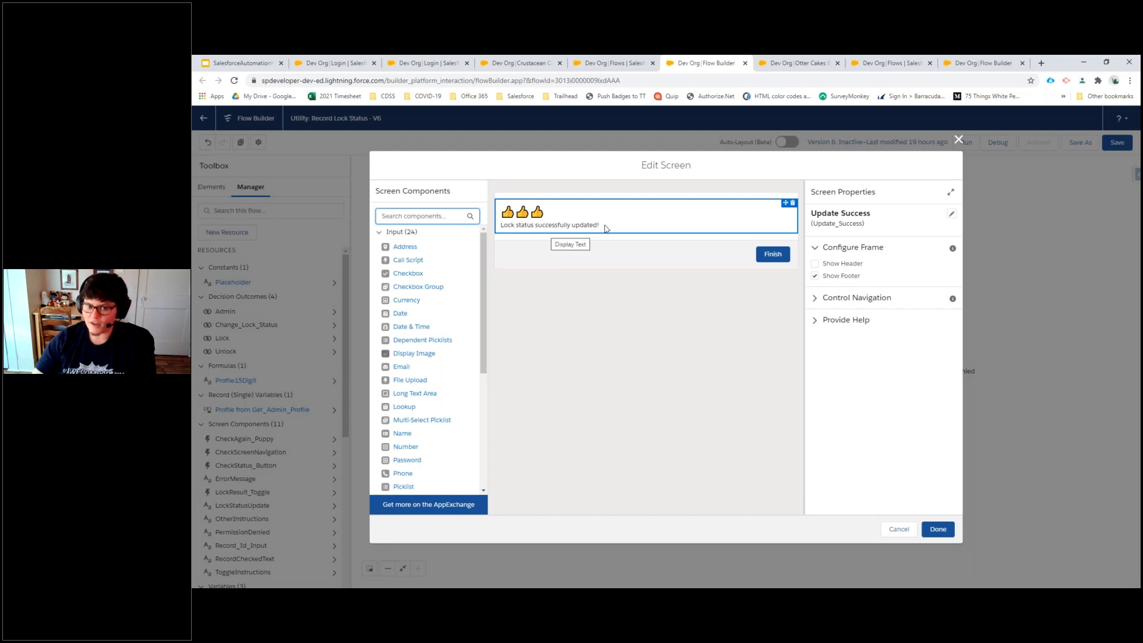
pyautogui.click(638, 225)
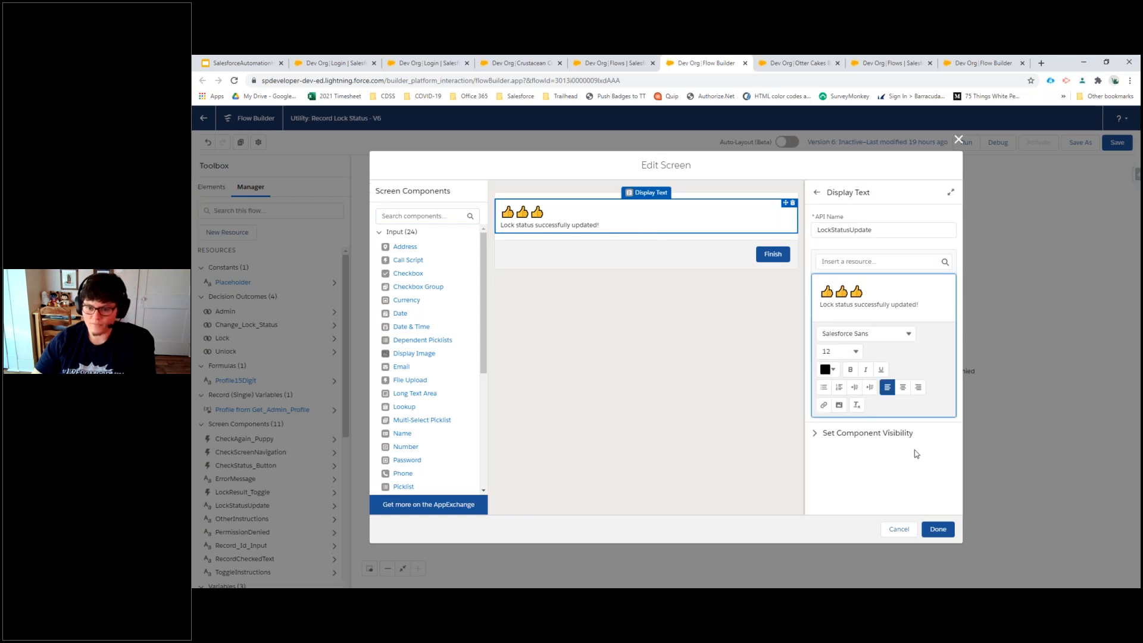
pyautogui.click(902, 533)
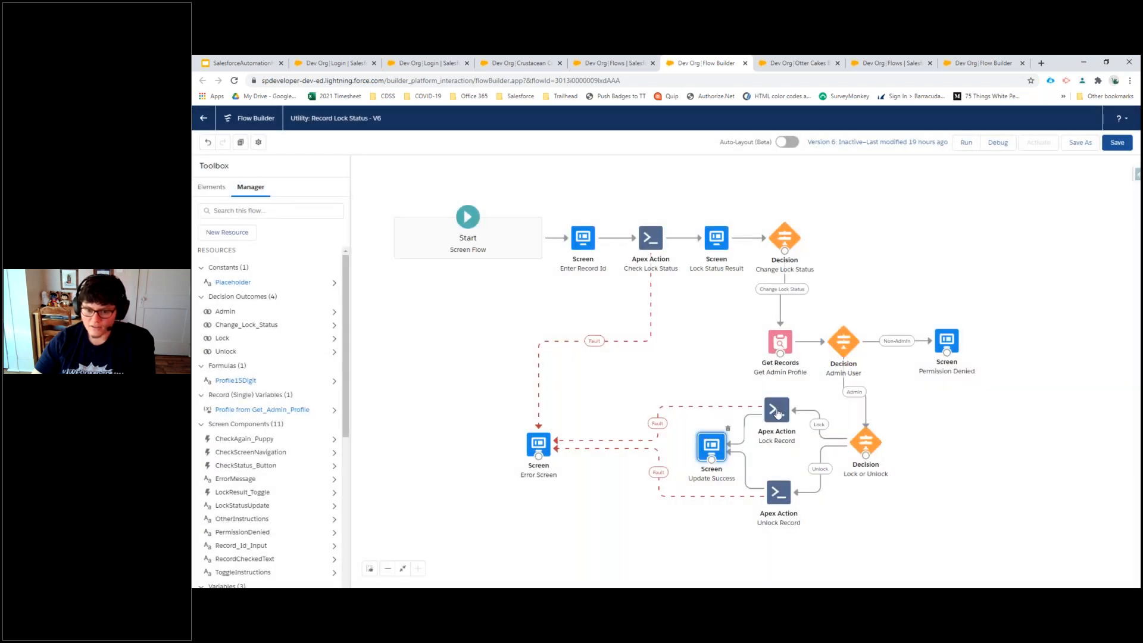
# Check the Lock Record action's record ID input and the content of the Error Screen.
pyautogui.doubleClick(776, 411)
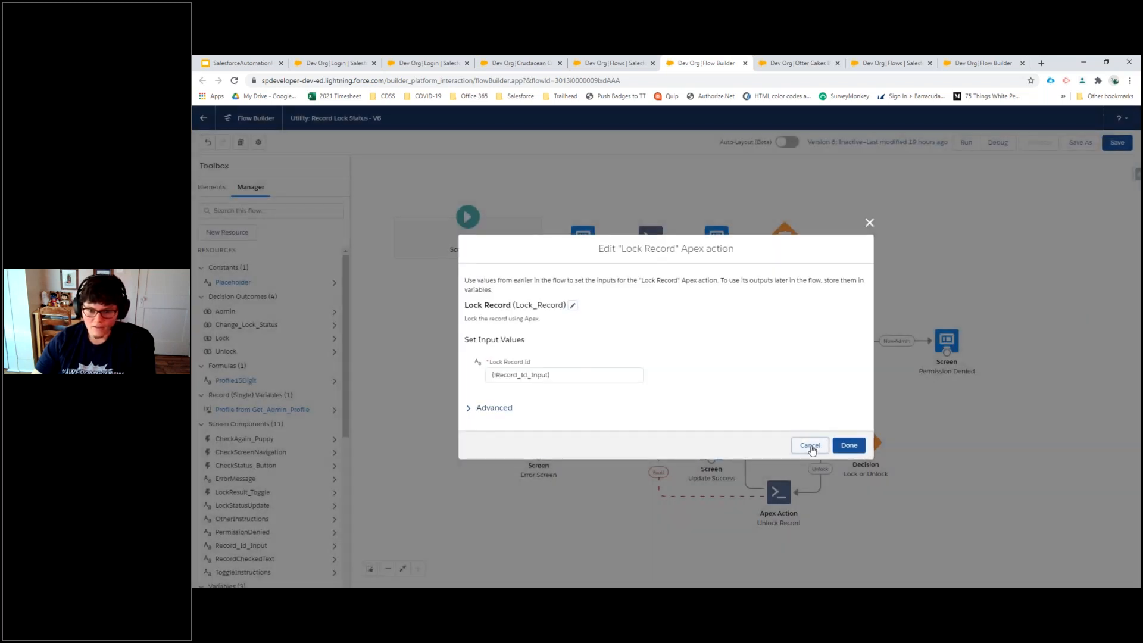
pyautogui.click(811, 448)
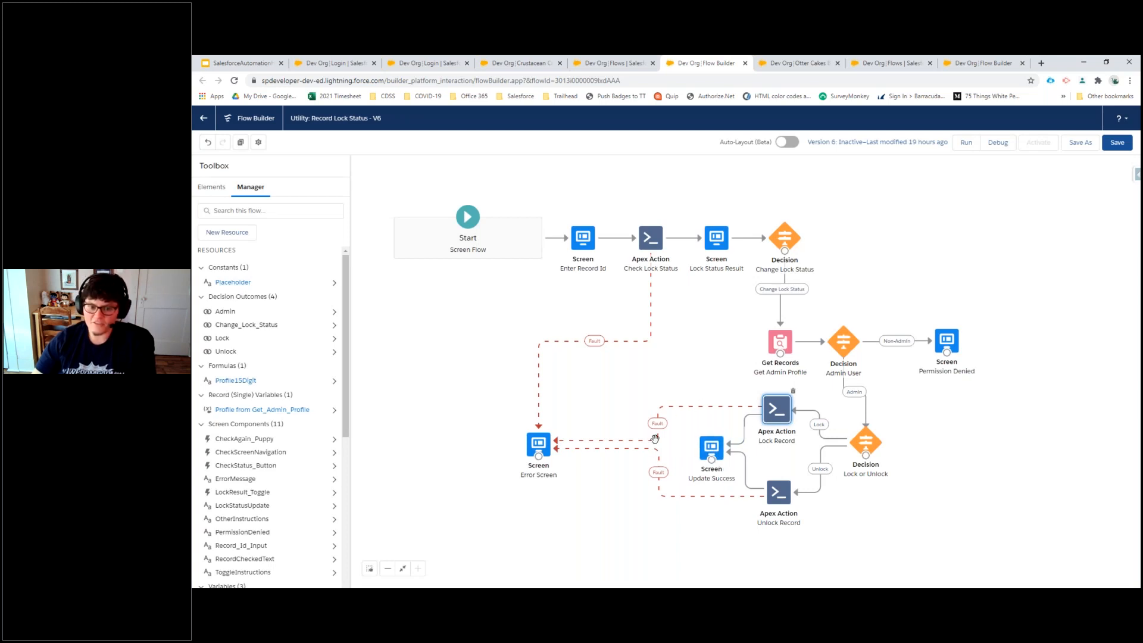
pyautogui.doubleClick(539, 444)
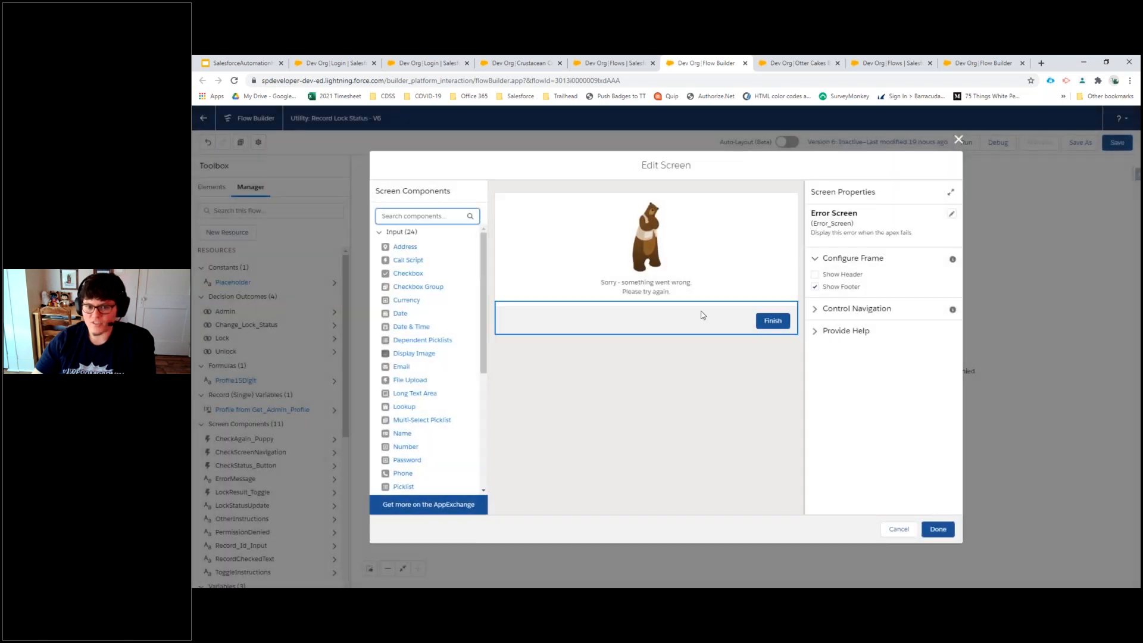
pyautogui.click(938, 530)
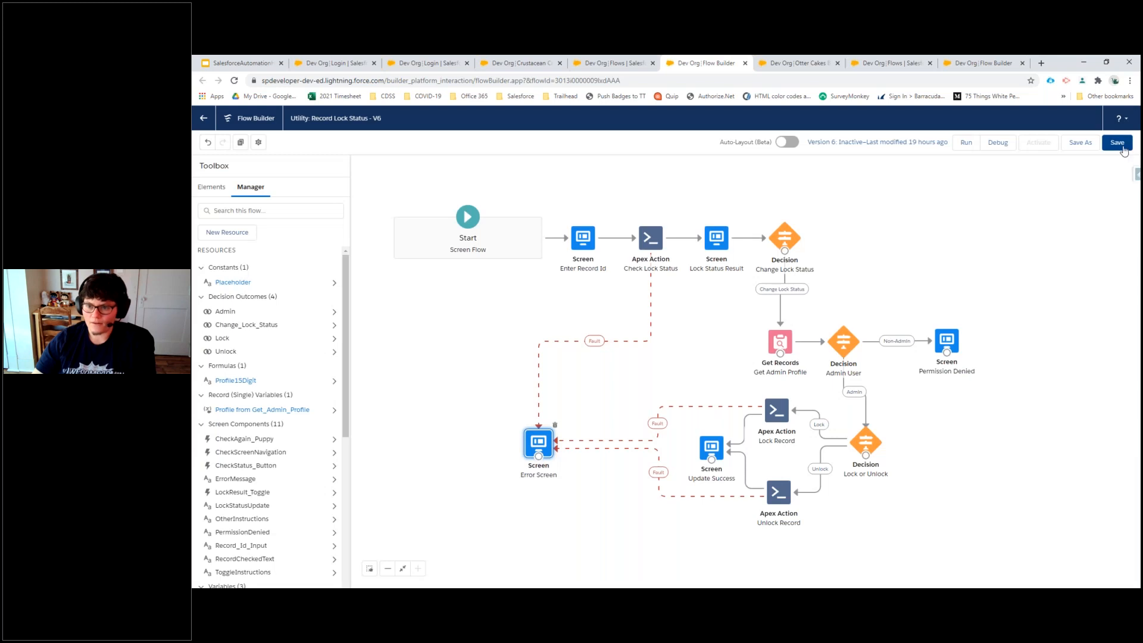
# Save and activate the Record Lock Status flow.
pyautogui.click(1123, 148)
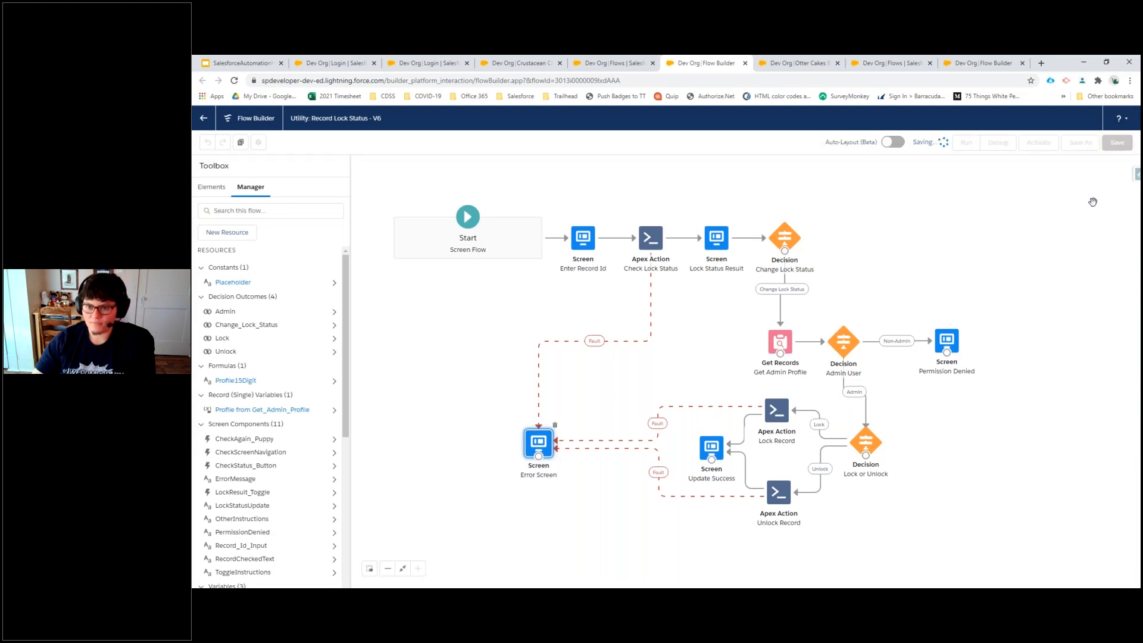
pyautogui.click(1037, 146)
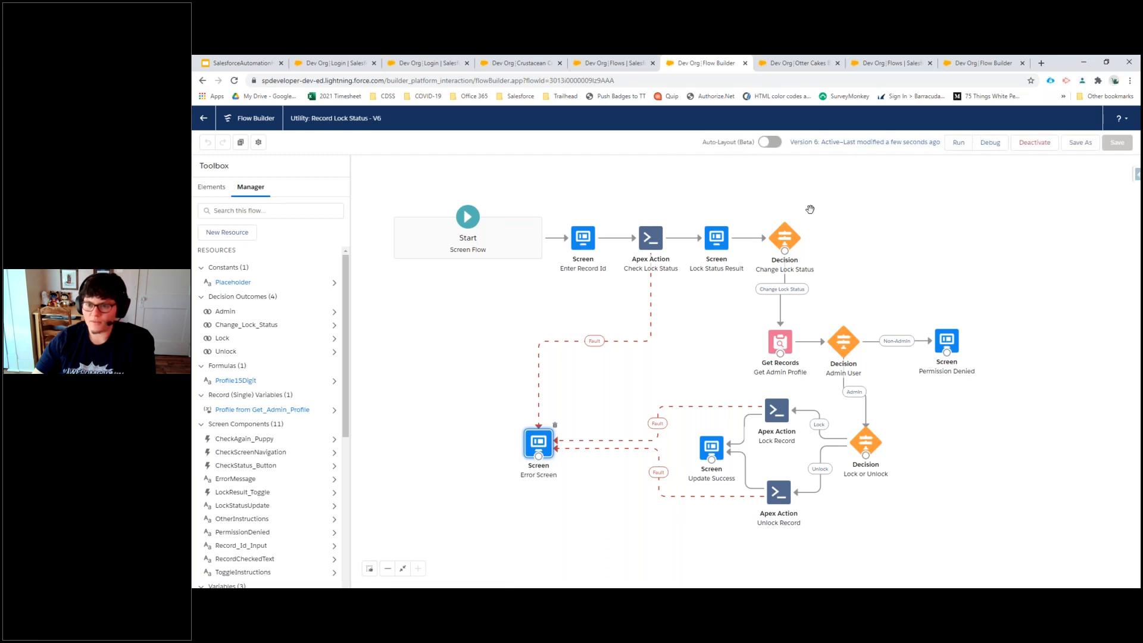
# Copy the Crustacean Croissants - 40 opportunity's record ID from its address and check its lock status with the Record Lock Status utility.
pyautogui.click(510, 69)
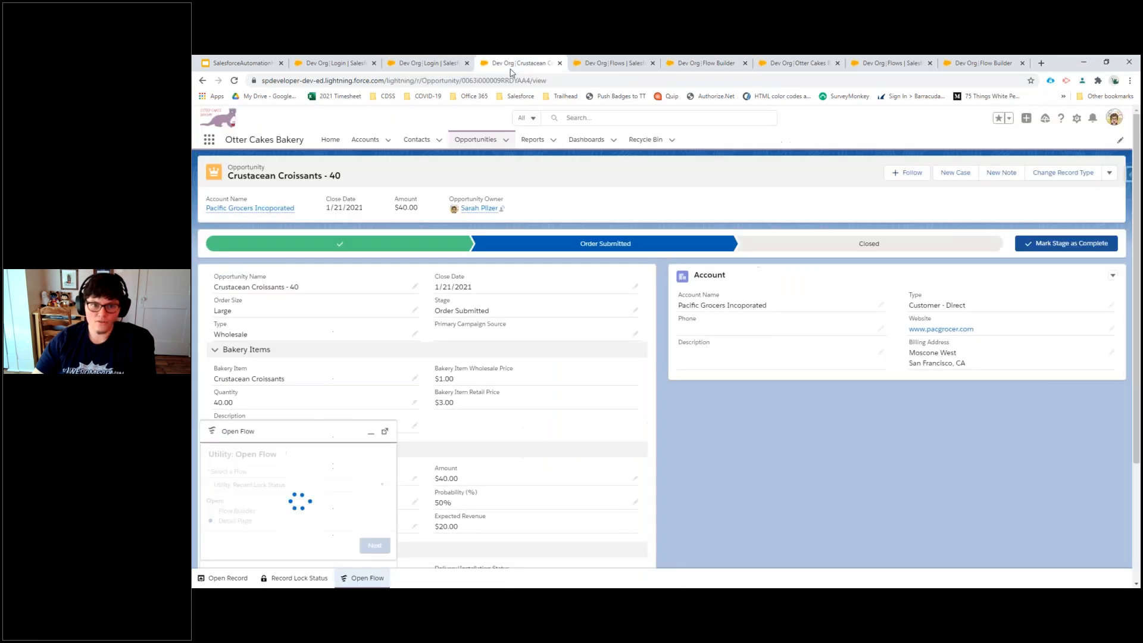
pyautogui.moveTo(464, 80); pyautogui.dragTo(553, 80)
pyautogui.hotkey('ctrl', 'c')
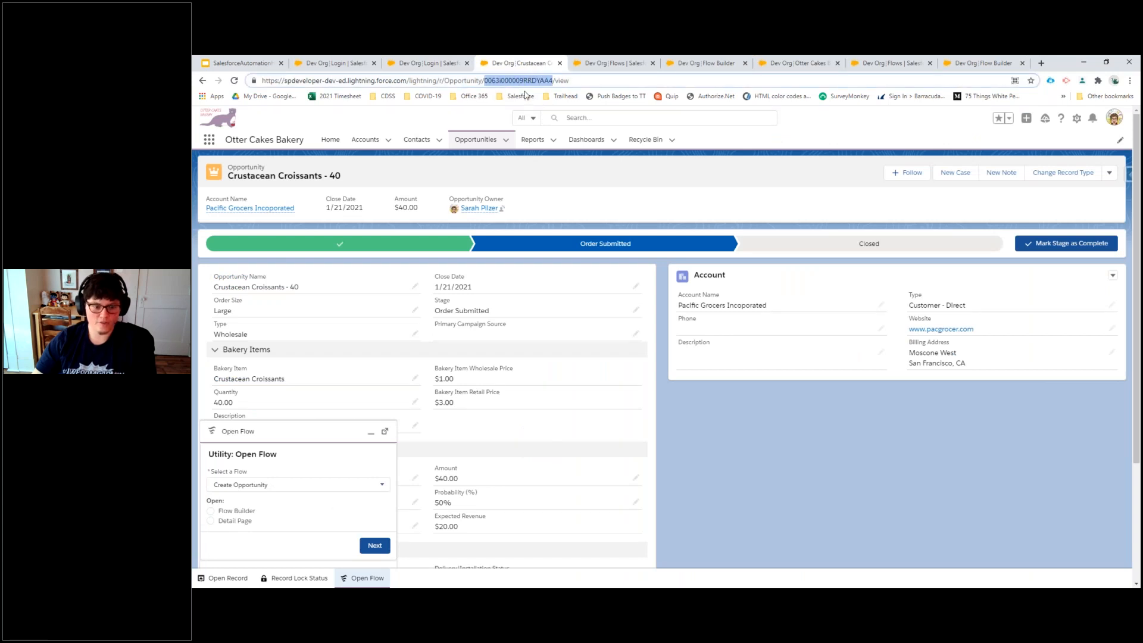
pyautogui.click(313, 579)
pyautogui.click(315, 578)
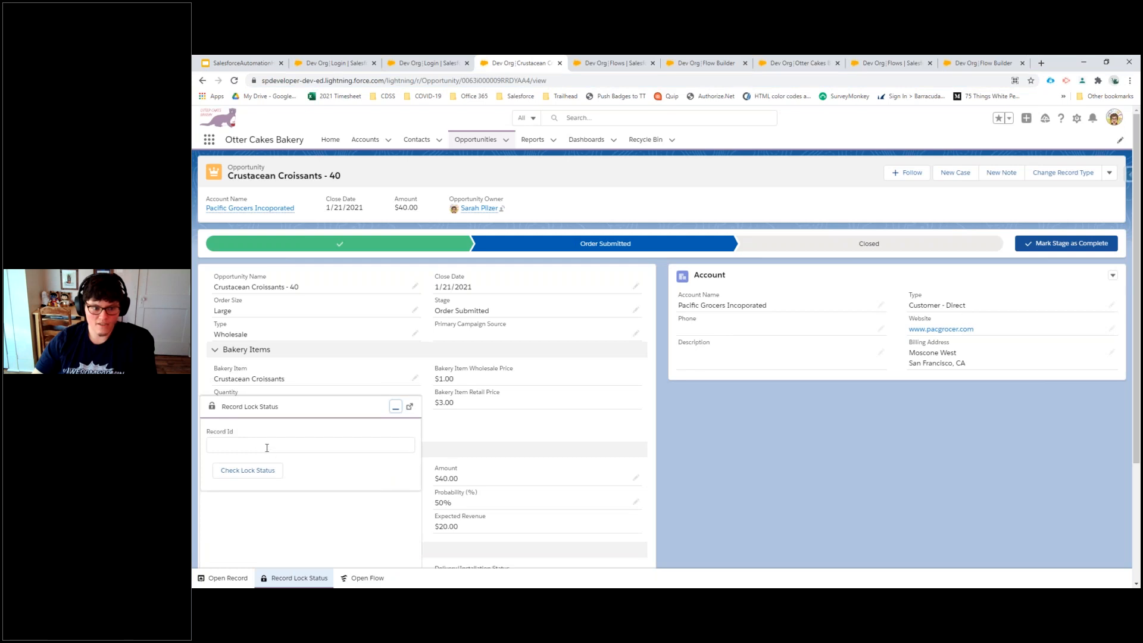
pyautogui.click(253, 447)
pyautogui.hotkey('ctrl', 'v')
pyautogui.click(251, 474)
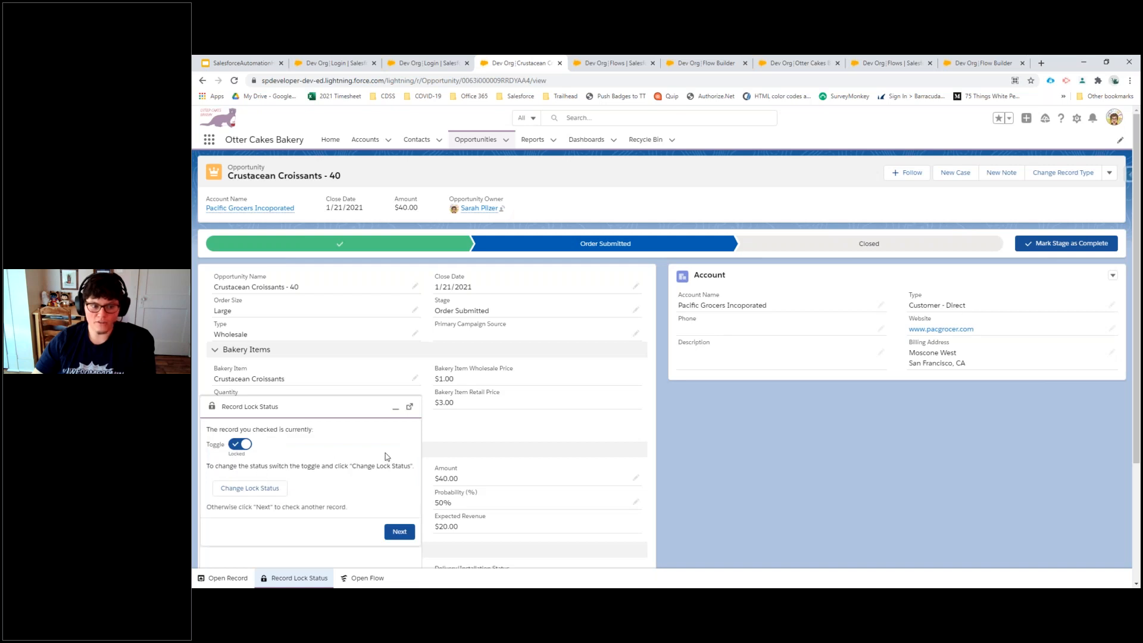
# Switch the opportunity's lock toggle to Unlocked, apply the lock status change and finish the utility flow.
pyautogui.click(241, 446)
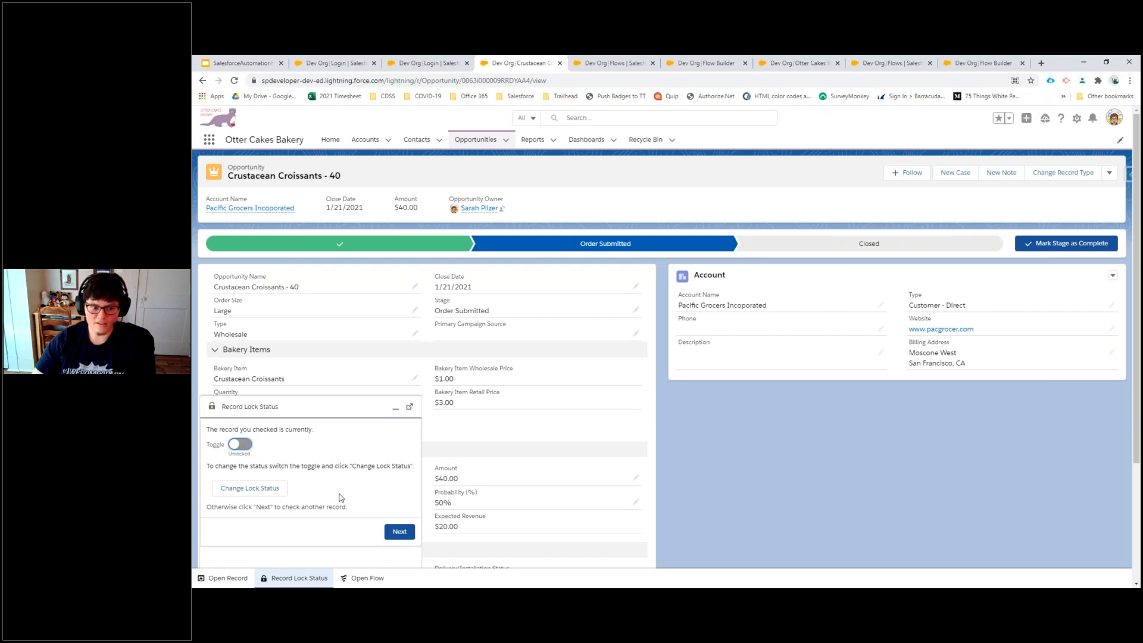
pyautogui.click(260, 496)
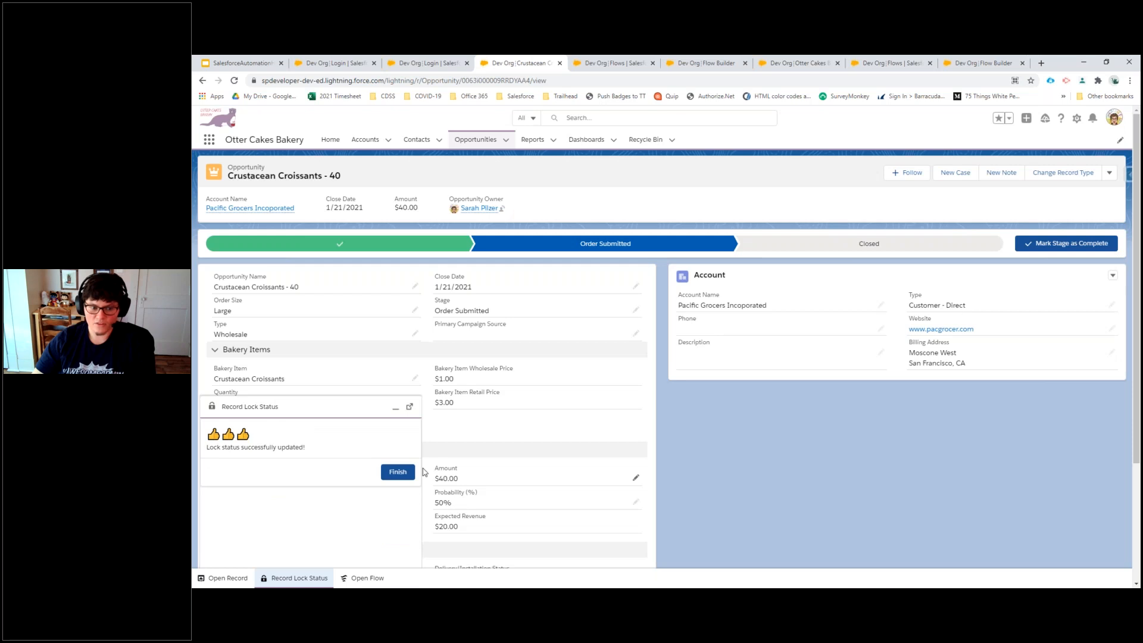
pyautogui.click(398, 471)
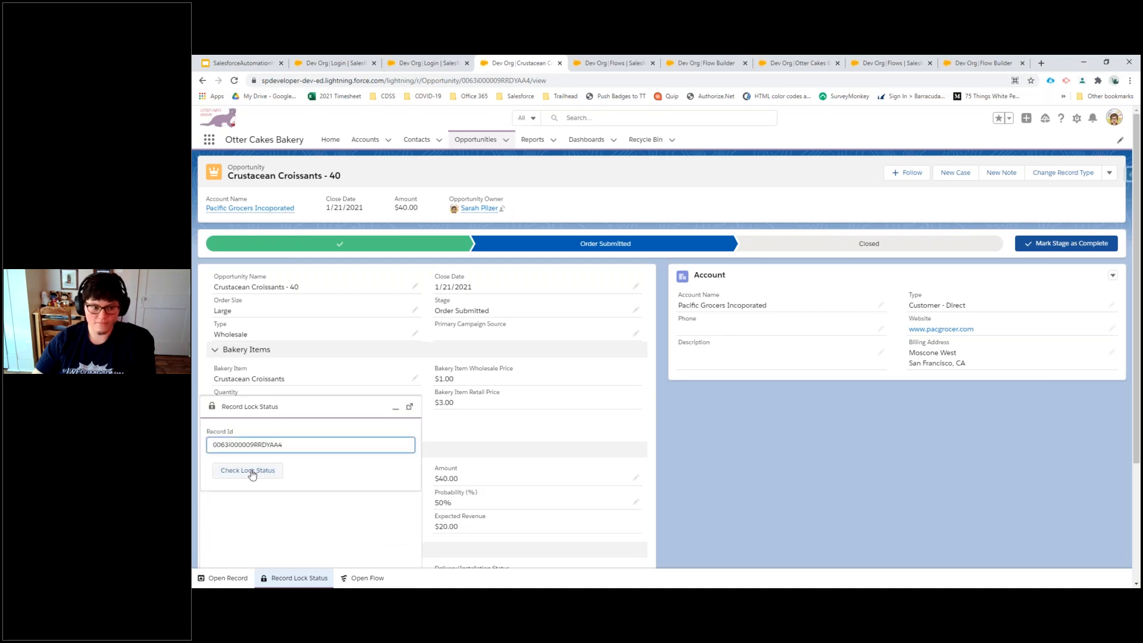
# Recheck the opportunity's lock status, return to the record ID entry and minimize the utility.
pyautogui.click(252, 472)
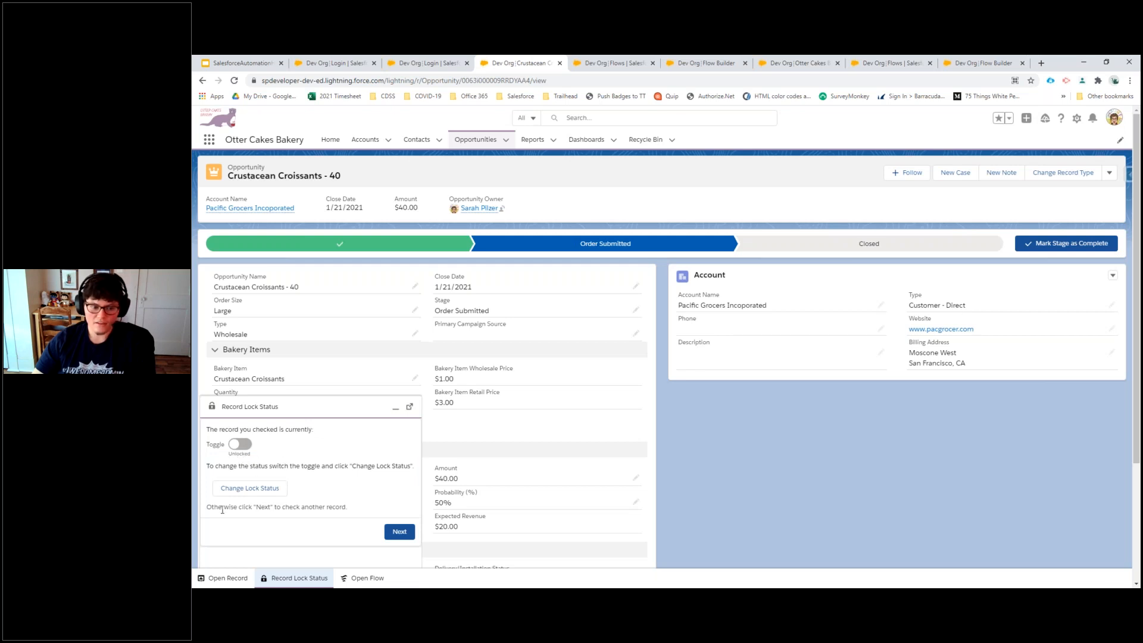
pyautogui.click(395, 529)
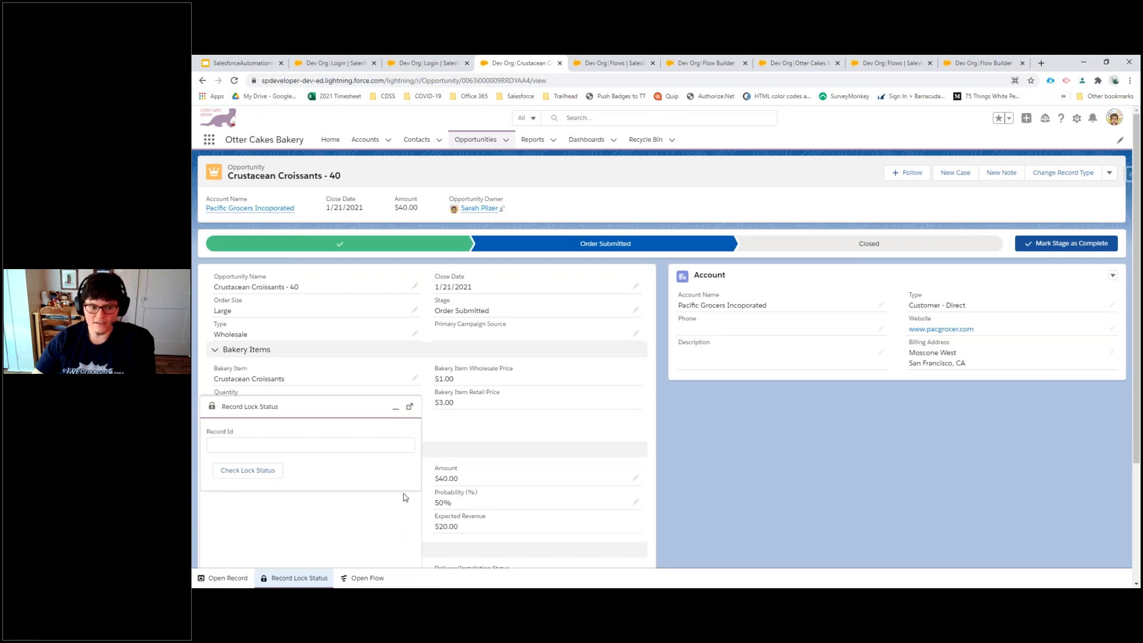
pyautogui.click(395, 408)
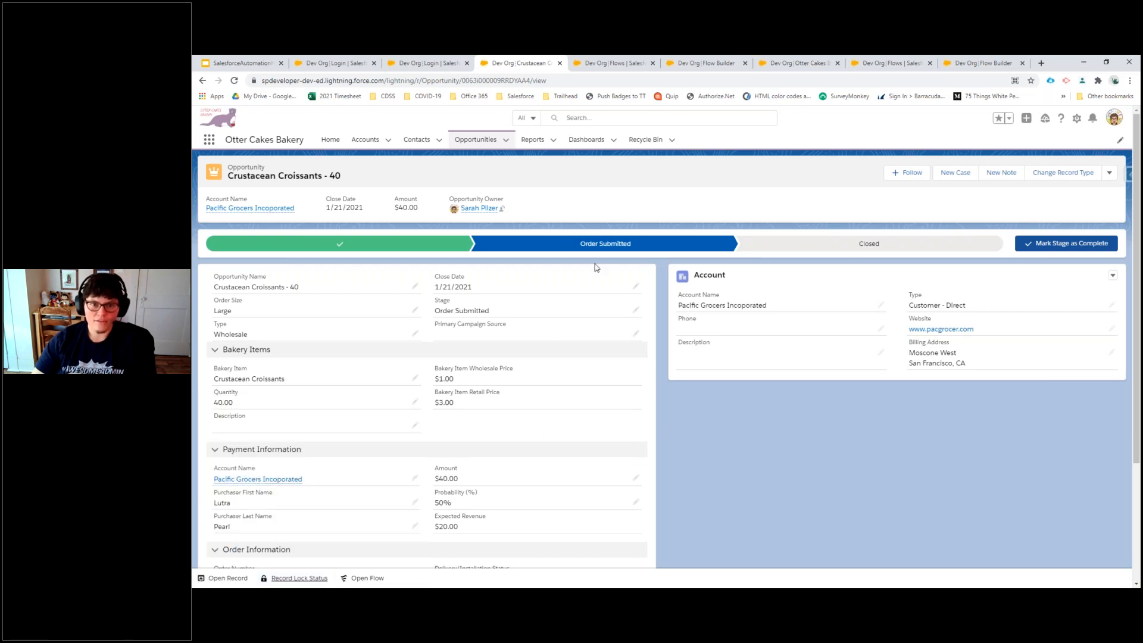
# Switch to the Google Slides presentation and advance past the Record Lock Status Flow slide to the questions slide.
pyautogui.click(244, 62)
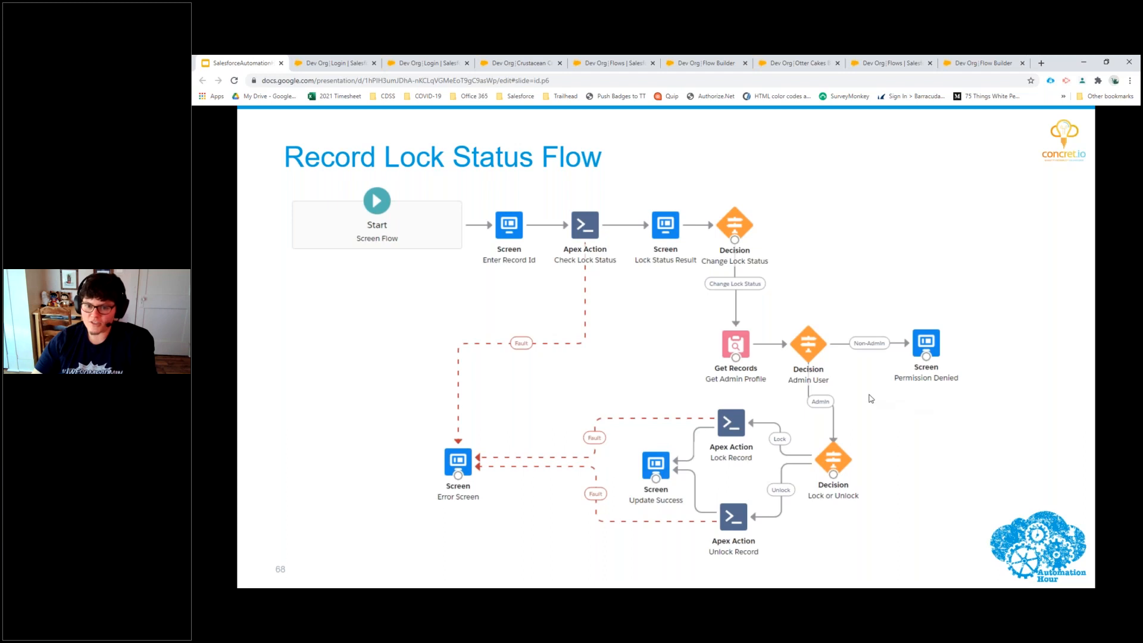
pyautogui.press('Right')
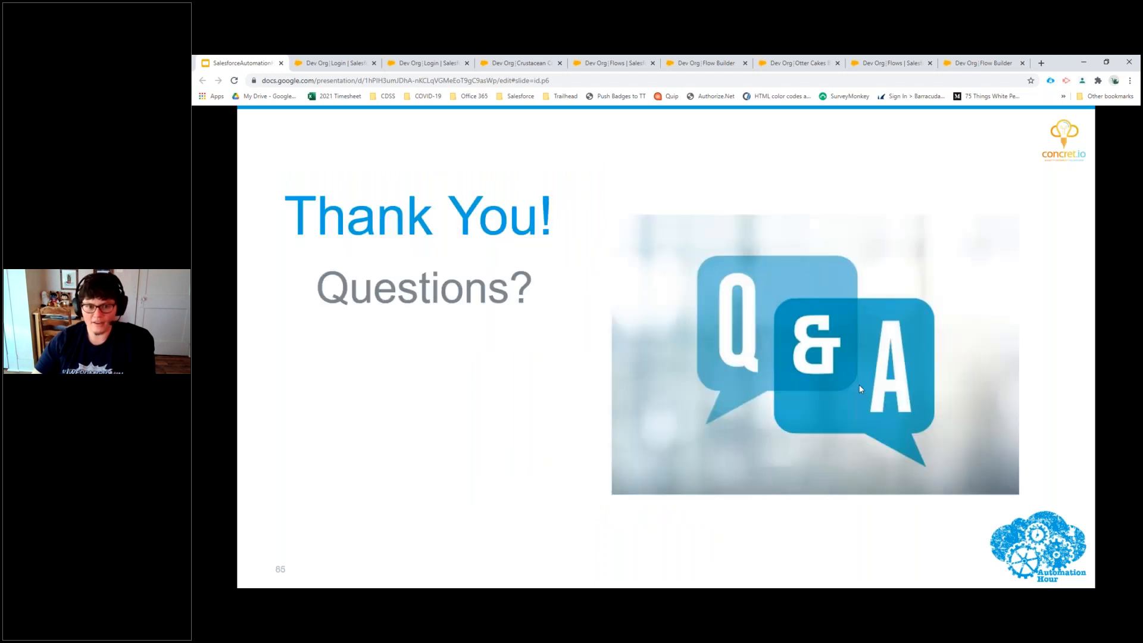
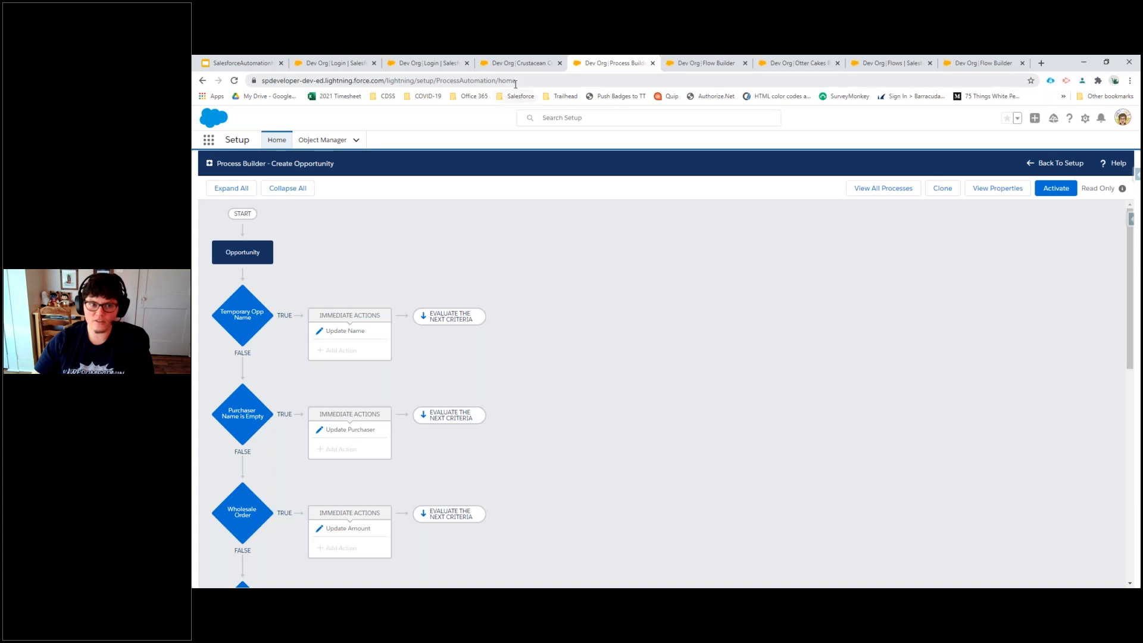
pyautogui.moveTo(522, 81); pyautogui.dragTo(244, 82)
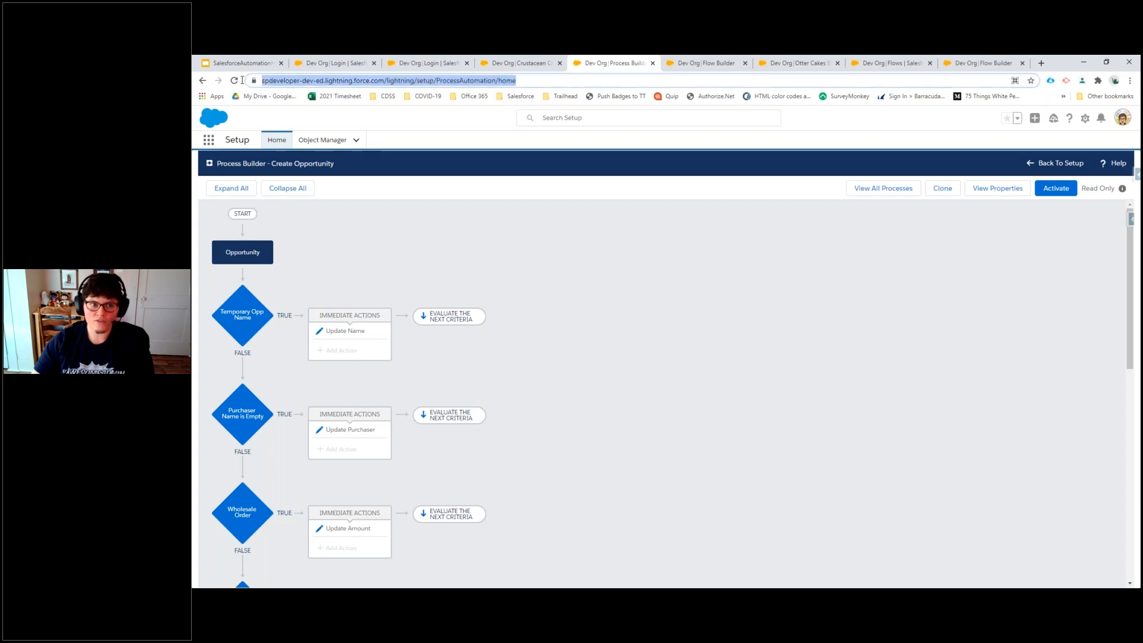
pyautogui.click(516, 83)
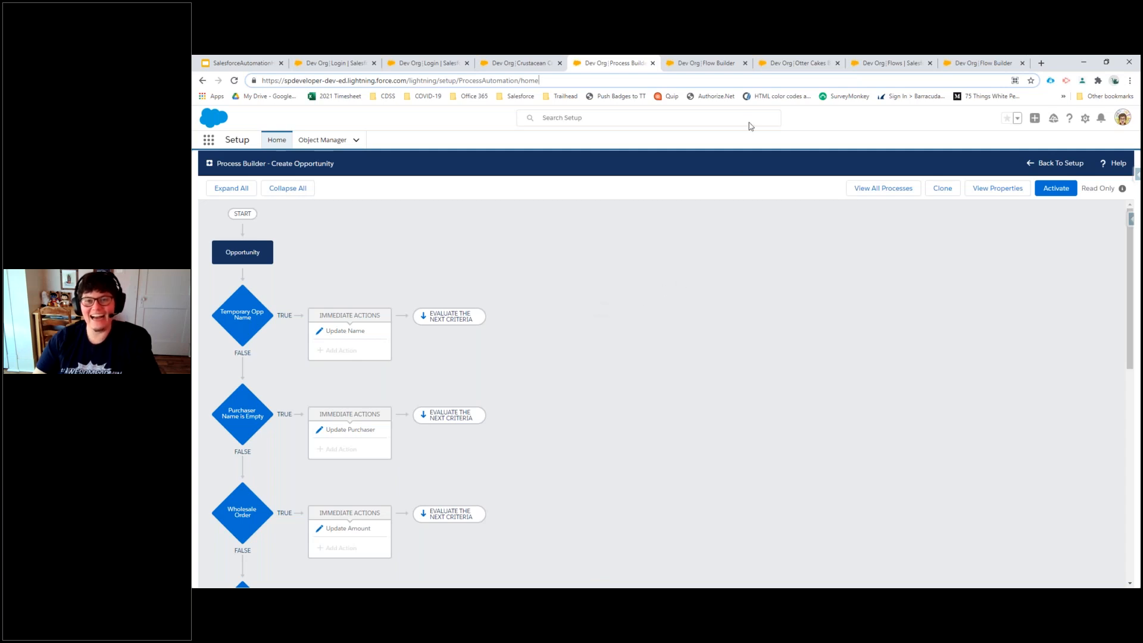
# Return to the Record Lock Status flow in Flow Builder and look through its variables, elements and other resources.
pyautogui.click(725, 69)
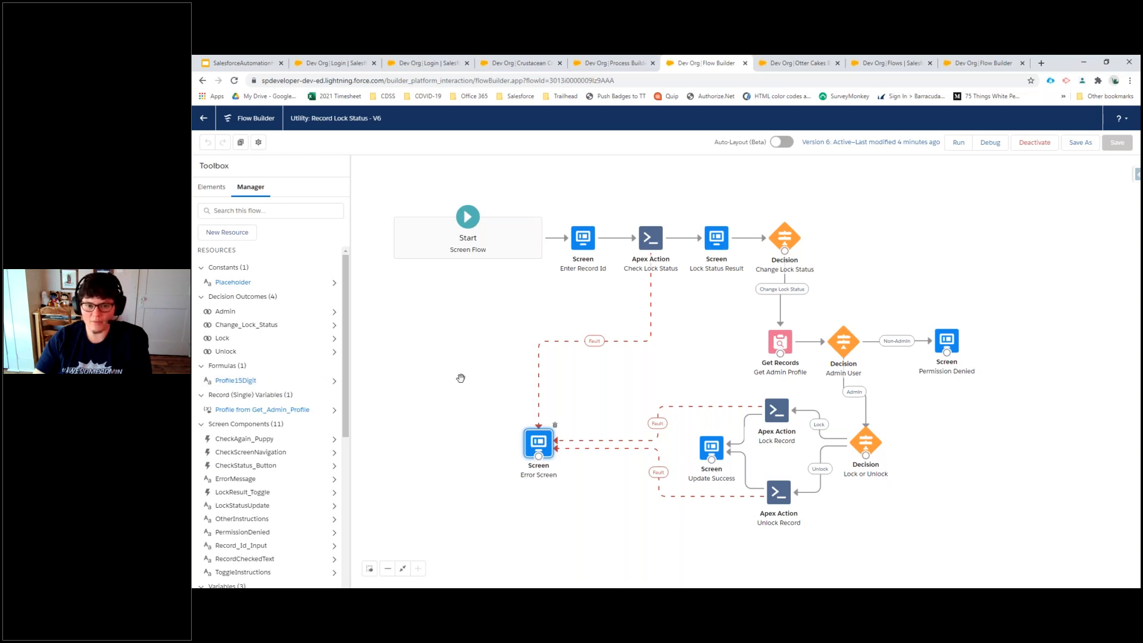
pyautogui.scroll(-4, 304, 379)
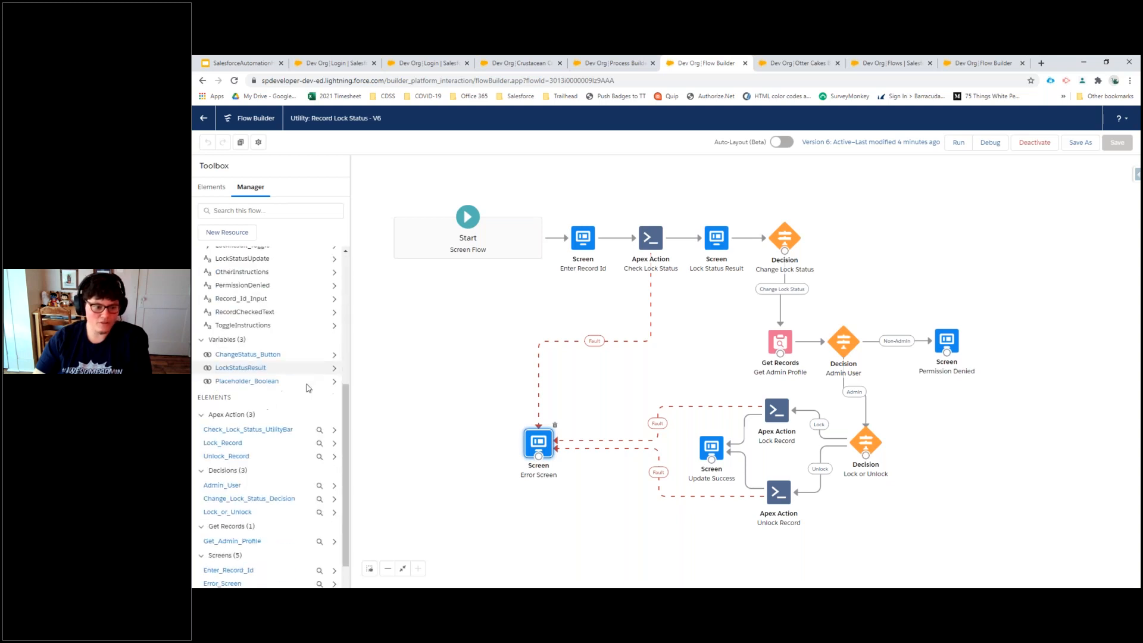
pyautogui.scroll(-1, 307, 390)
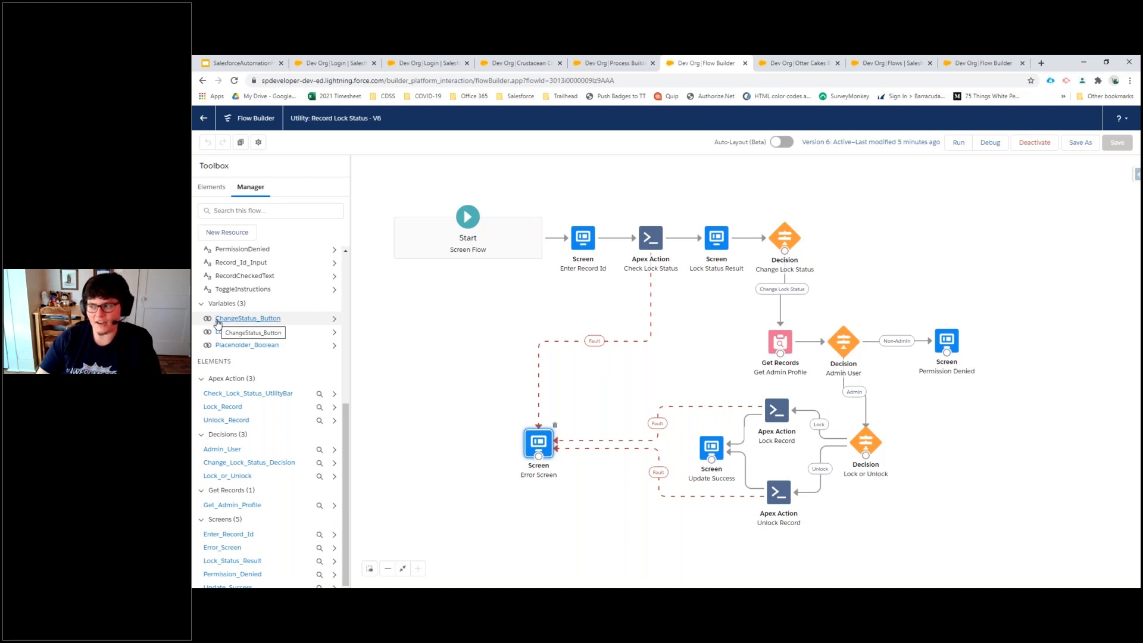
pyautogui.scroll(5, 217, 323)
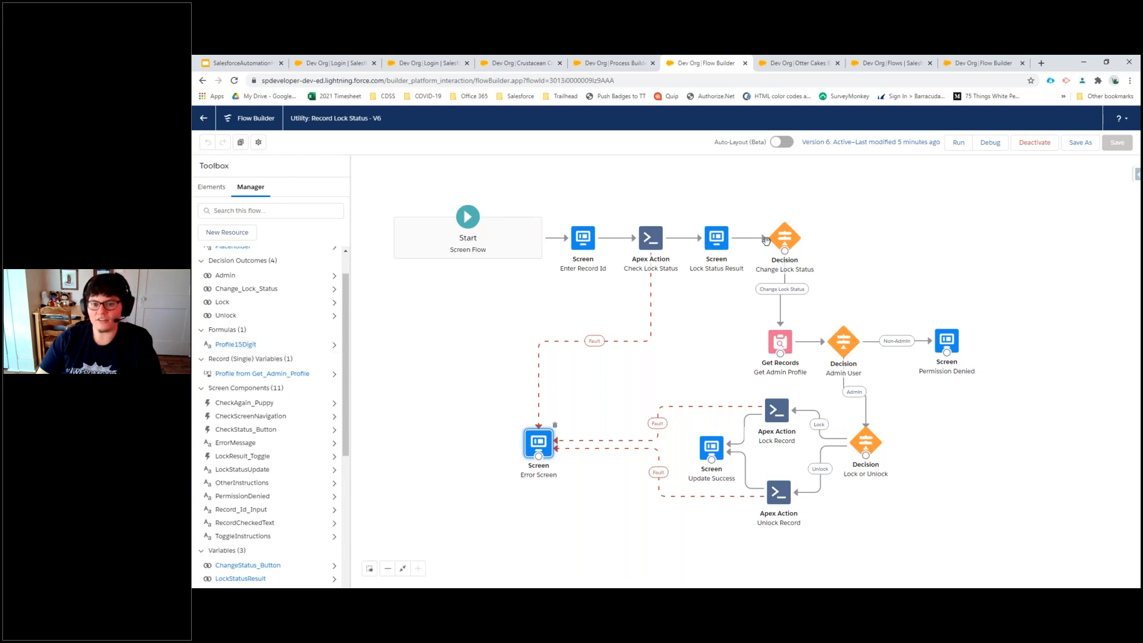
# Examine how the Lock Status Result screen's navigation button stores its B1_Button Clicked? output in ChangeStatus_Button, then close the screen editor.
pyautogui.doubleClick(718, 248)
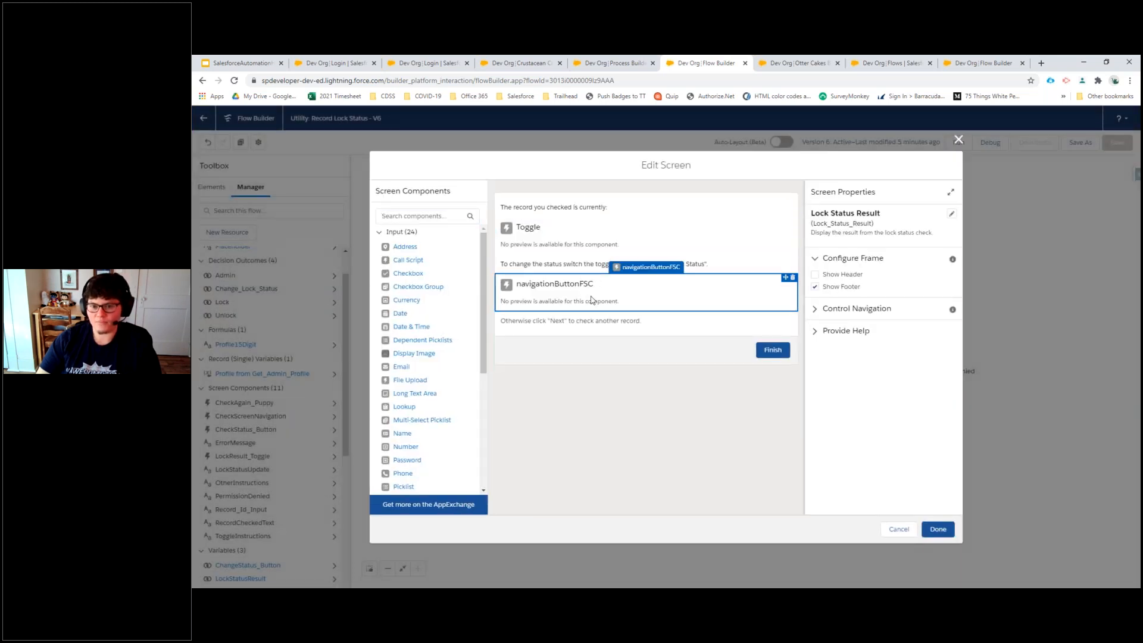
pyautogui.click(592, 300)
pyautogui.scroll(-10, 864, 373)
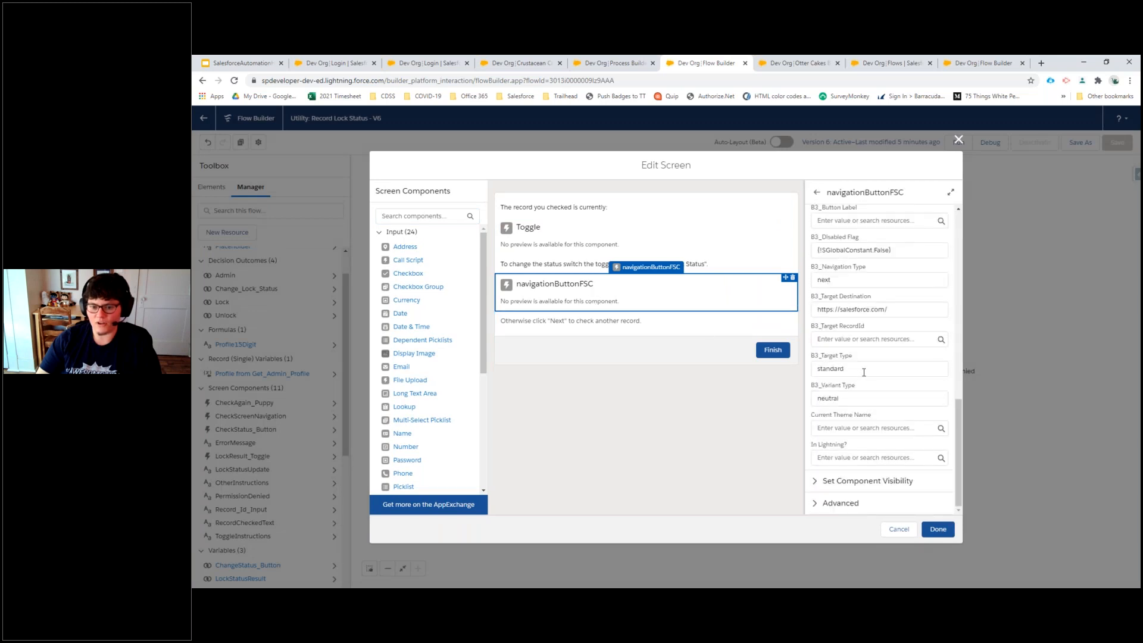
pyautogui.click(836, 503)
pyautogui.scroll(-2, 837, 452)
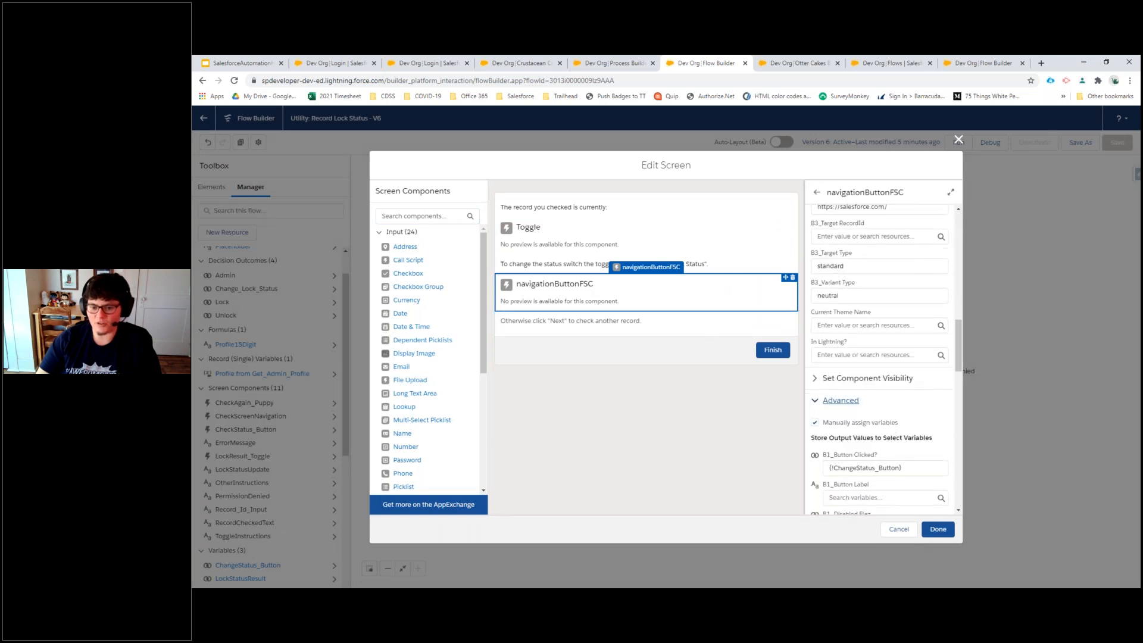
pyautogui.scroll(-2, 841, 400)
pyautogui.click(905, 373)
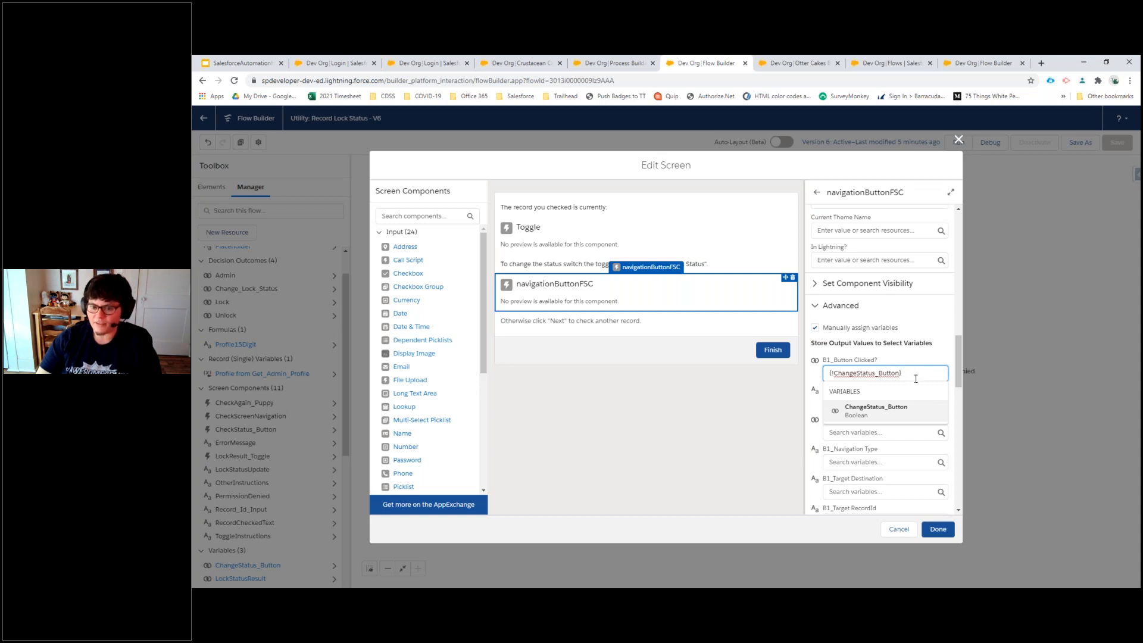
pyautogui.click(889, 412)
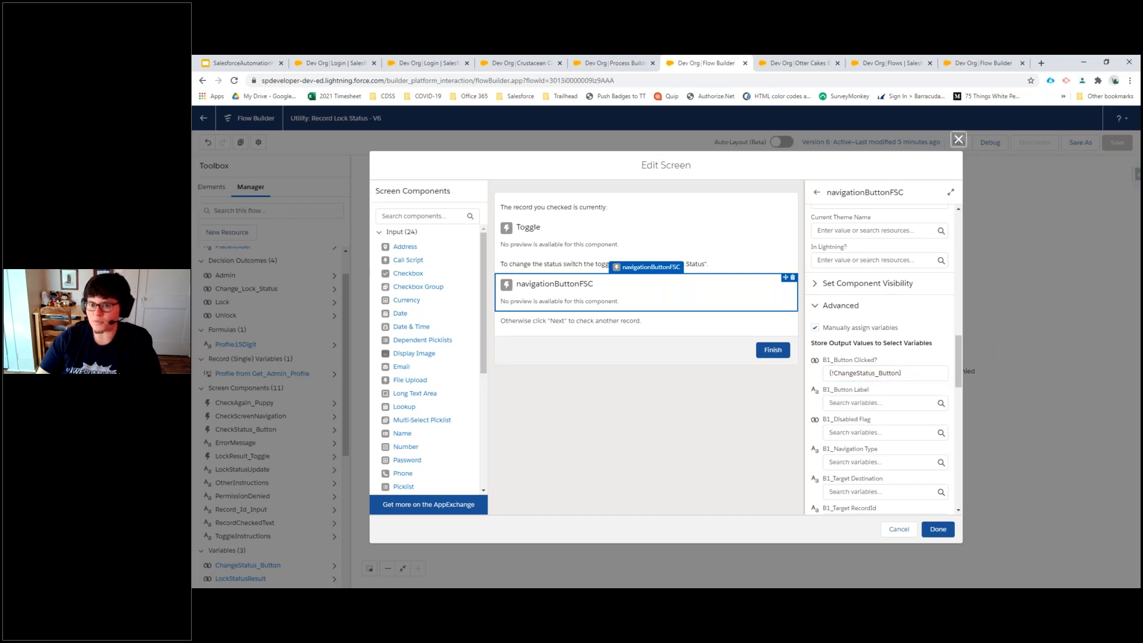
pyautogui.click(958, 140)
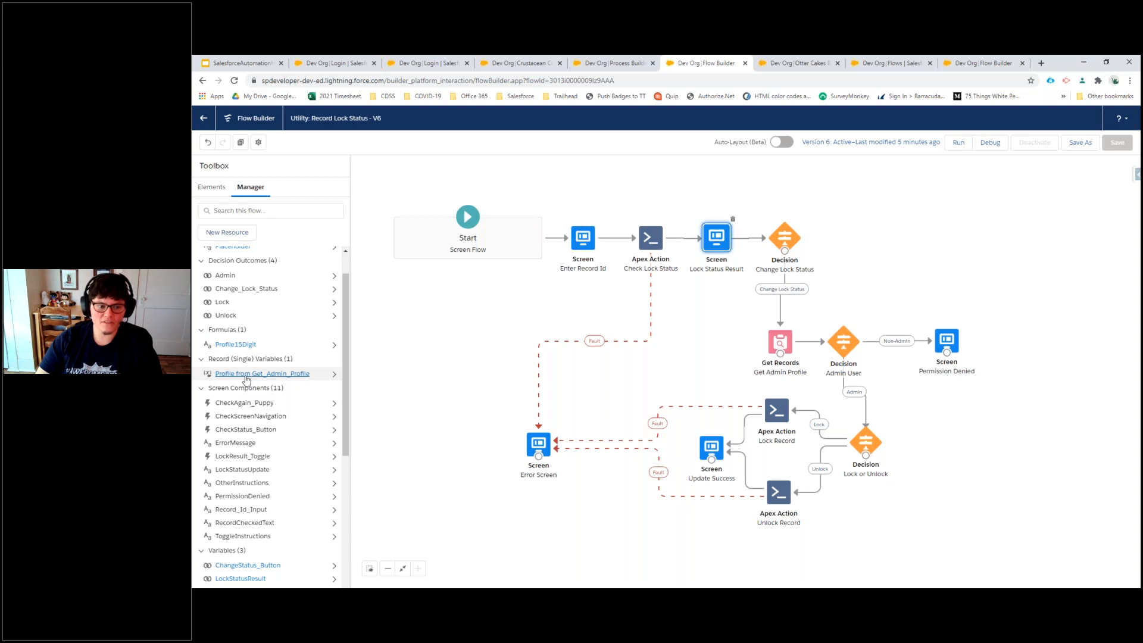
# Examine the Profile15Digit formula and its description, then close the formula editor.
pyautogui.click(233, 345)
pyautogui.moveTo(466, 300); pyautogui.dragTo(647, 298)
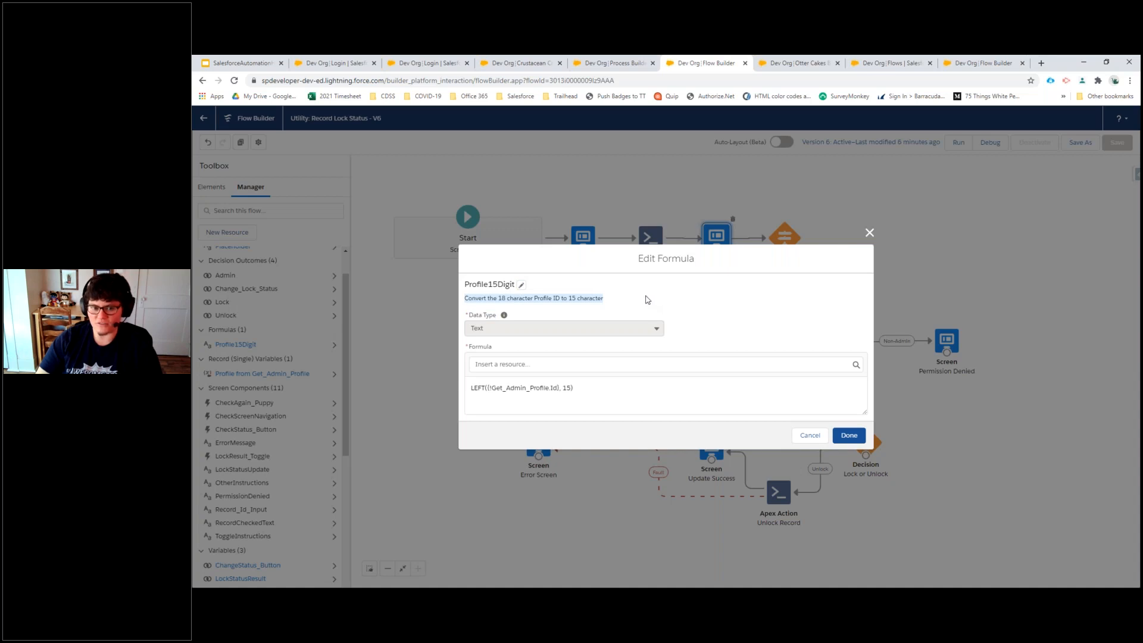
pyautogui.click(849, 437)
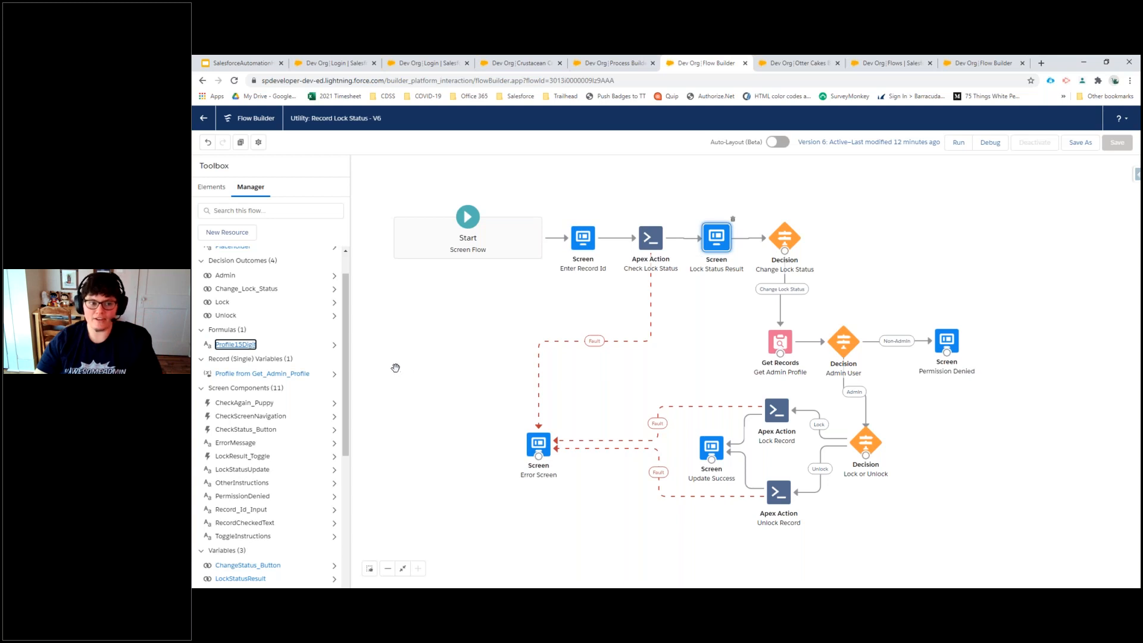
# Look through the resource types offered for a new flow resource, then cancel without creating one.
pyautogui.click(227, 237)
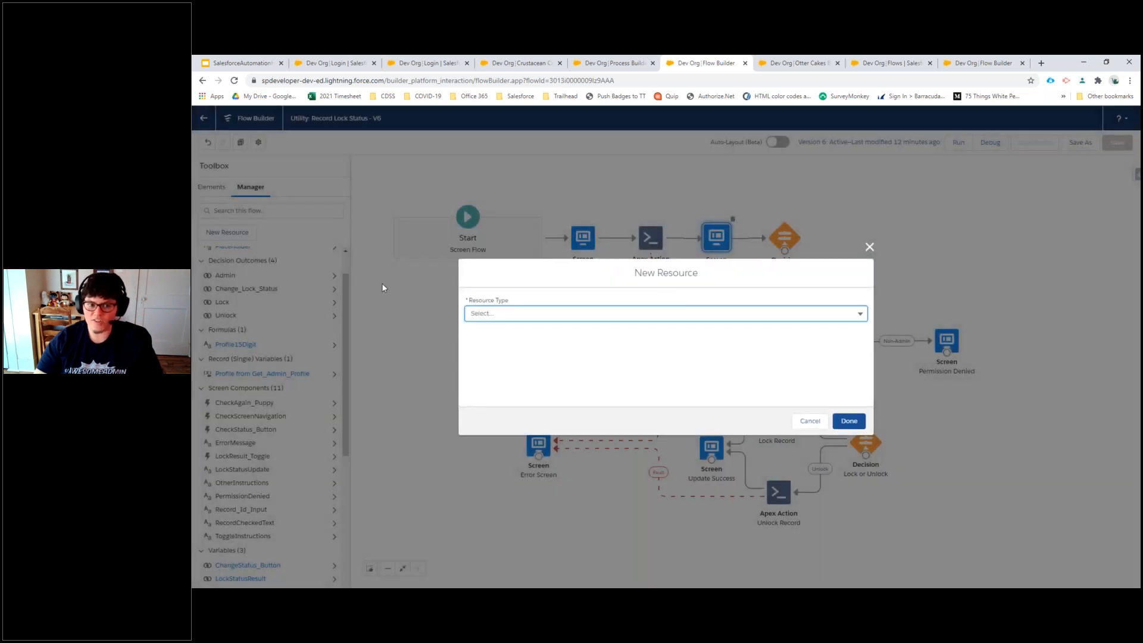
pyautogui.click(567, 313)
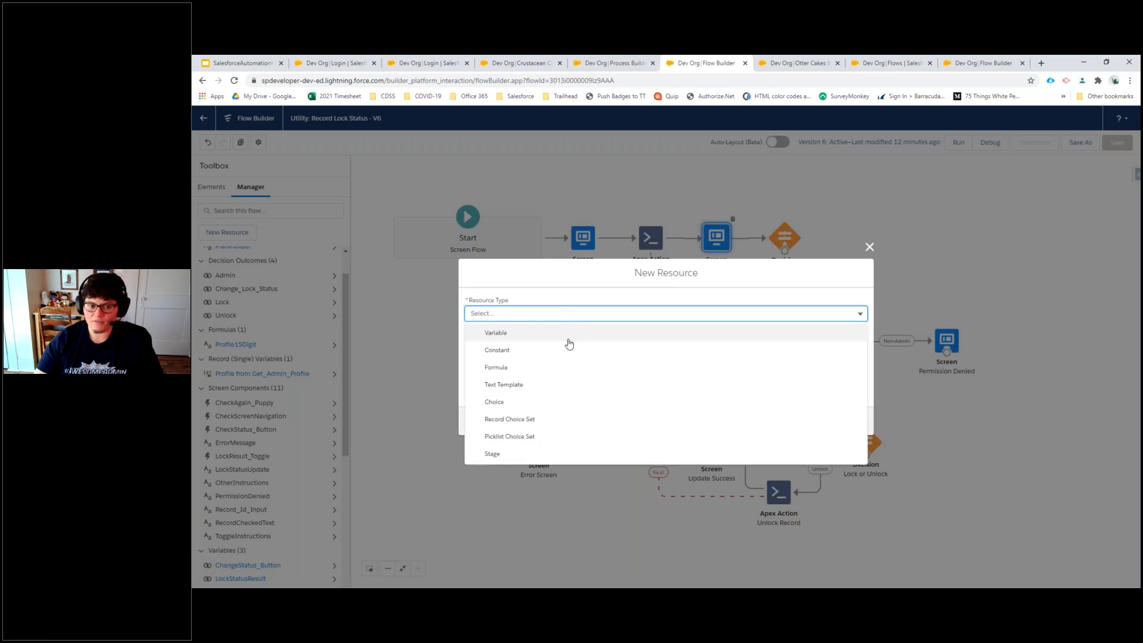
pyautogui.click(592, 278)
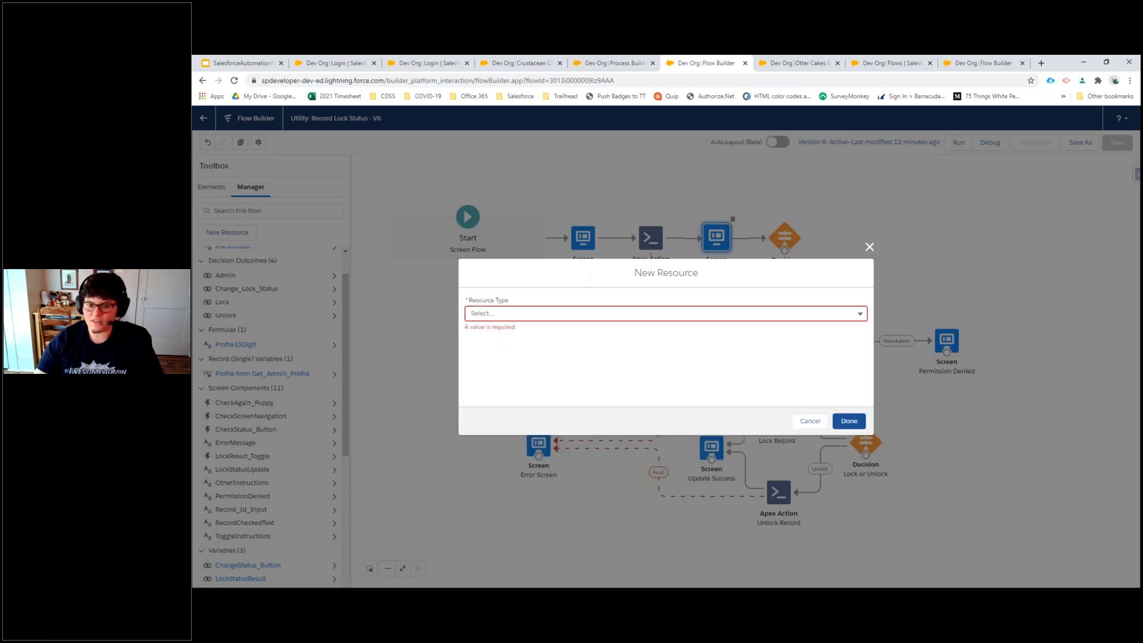
pyautogui.click(858, 424)
pyautogui.click(809, 421)
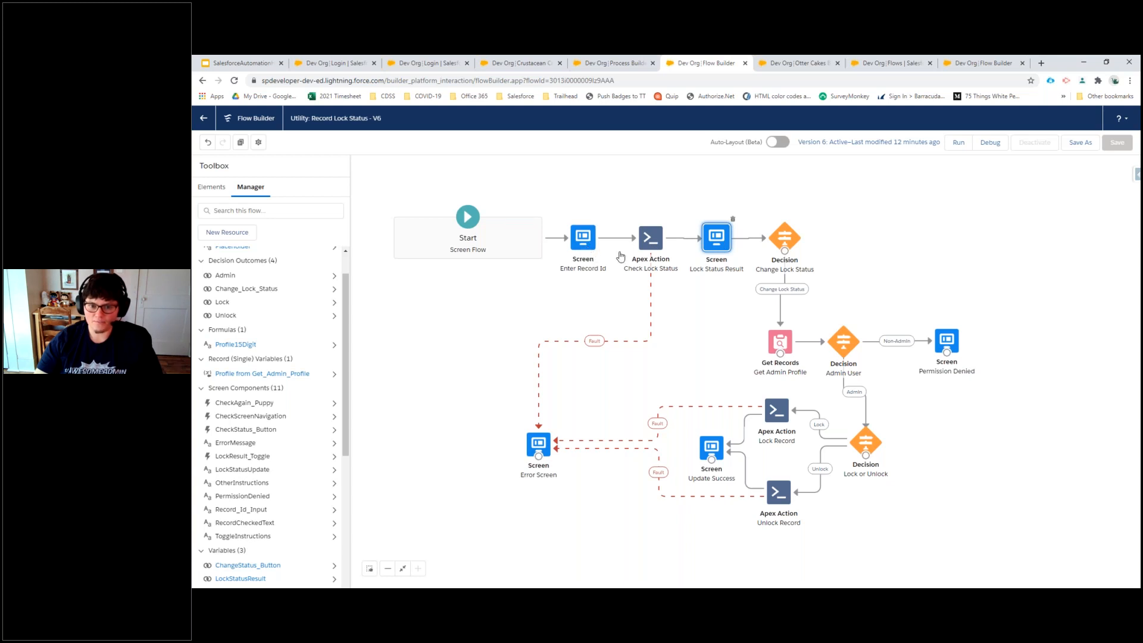
# On the Enter Record Id screen, view how a new resource can be created from the Record Id default value, then cancel and close the editor.
pyautogui.doubleClick(590, 238)
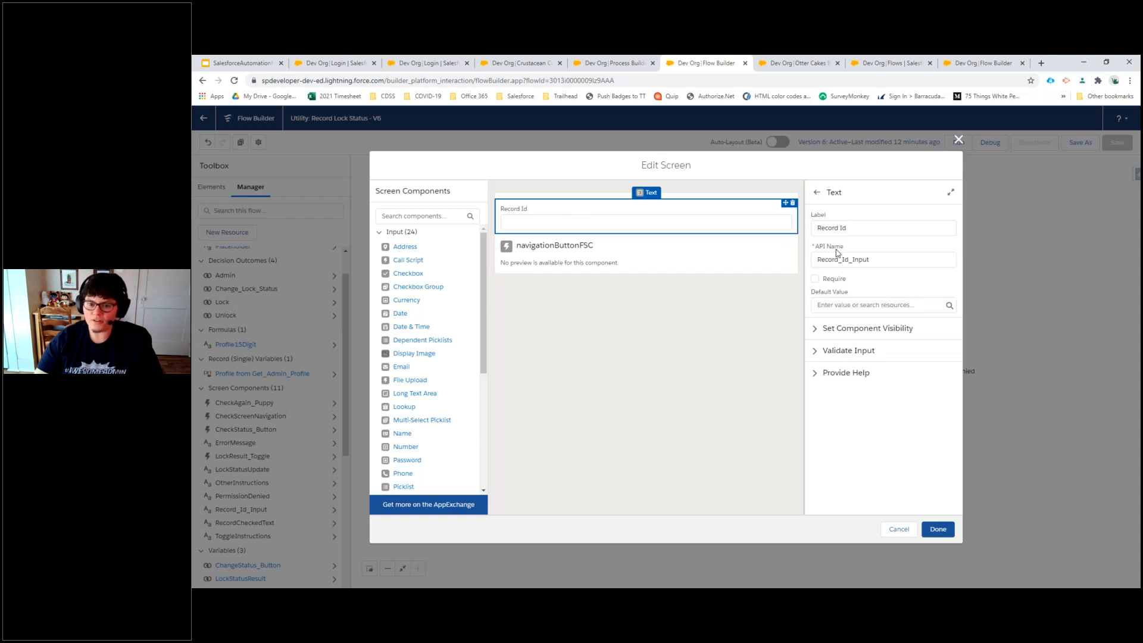
pyautogui.click(843, 306)
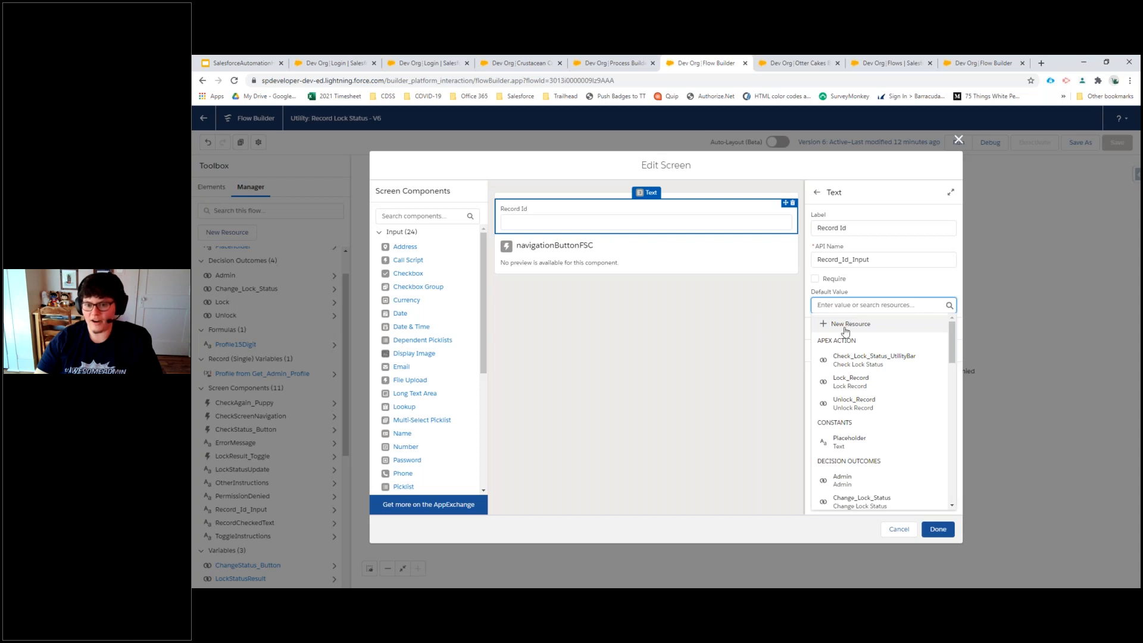
pyautogui.click(846, 331)
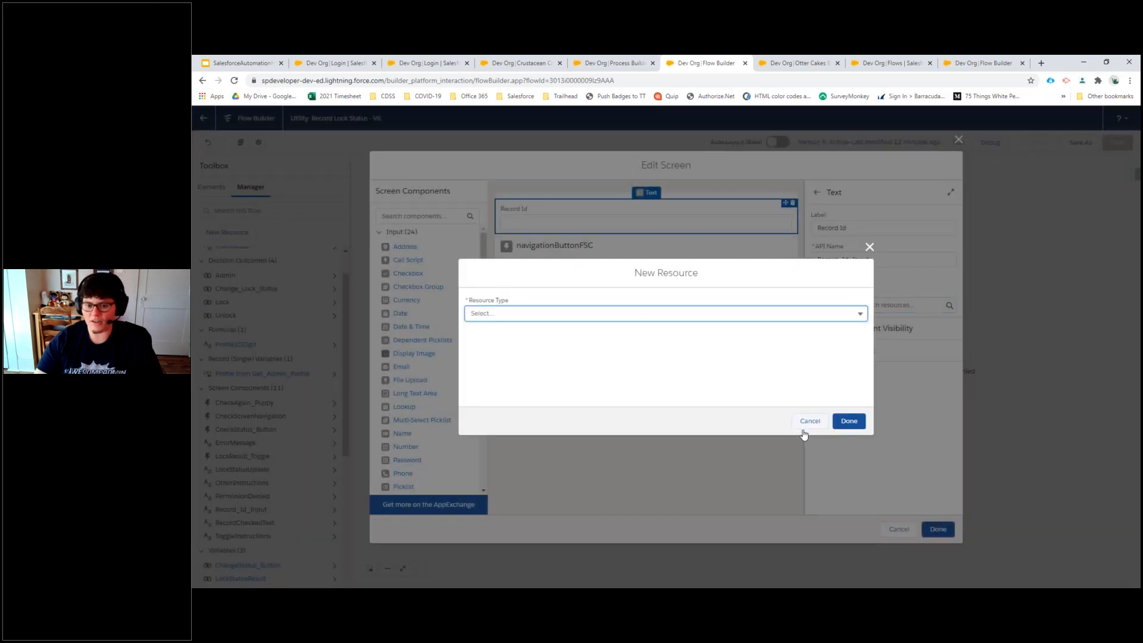
pyautogui.click(810, 421)
pyautogui.click(809, 421)
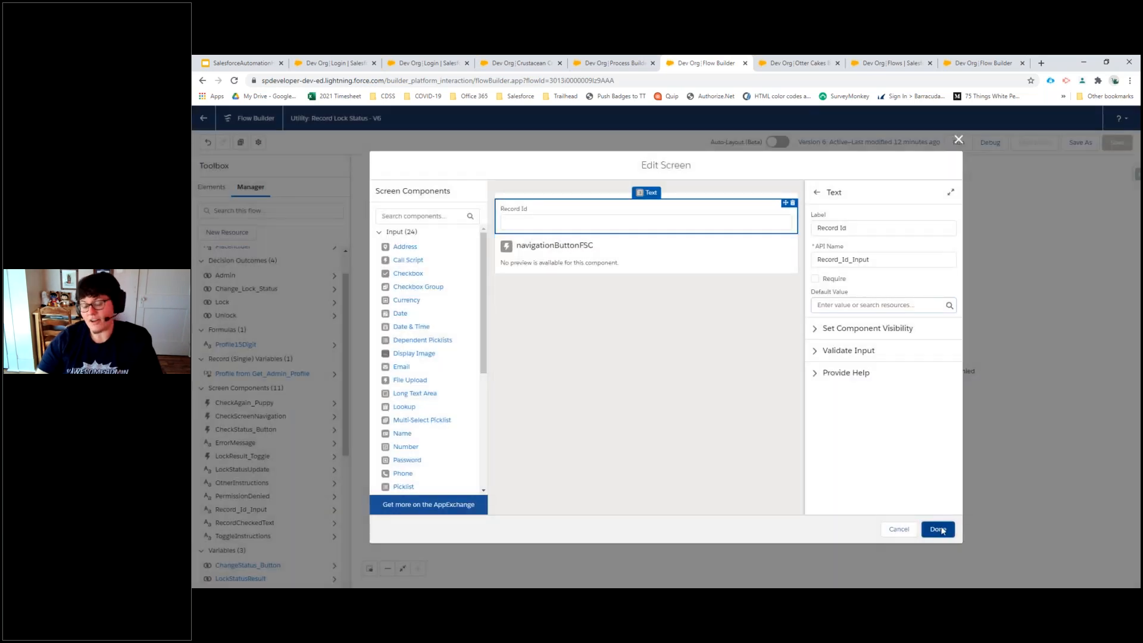
pyautogui.click(941, 526)
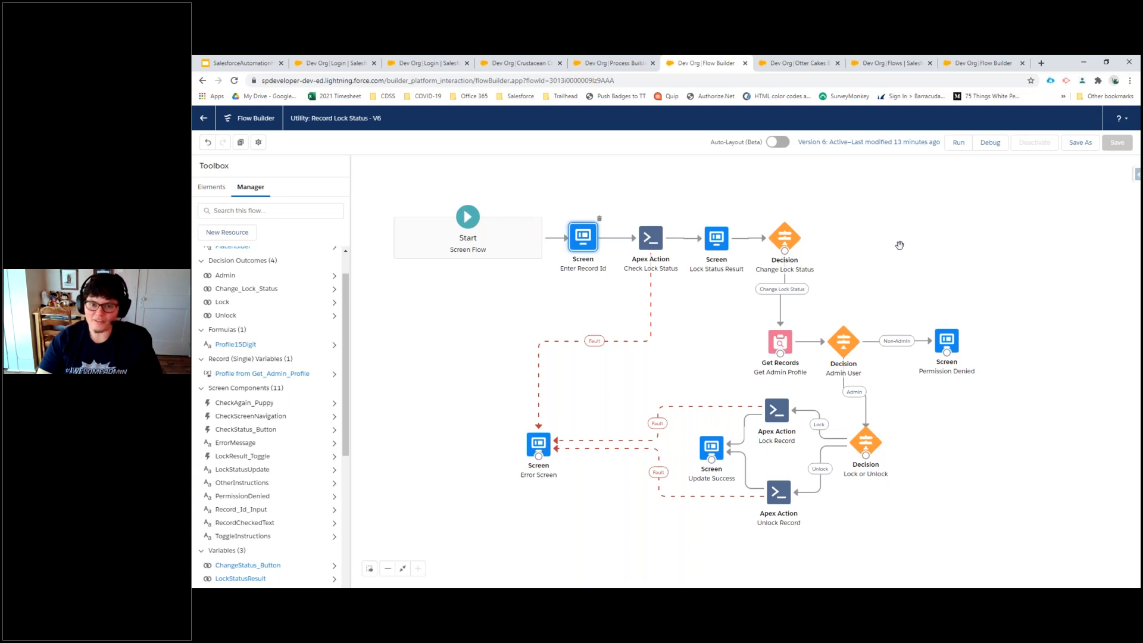
# Run the Record Lock Status flow in debug mode to view its Record Id screen and debug details, then return to Flow Builder.
pyautogui.click(991, 144)
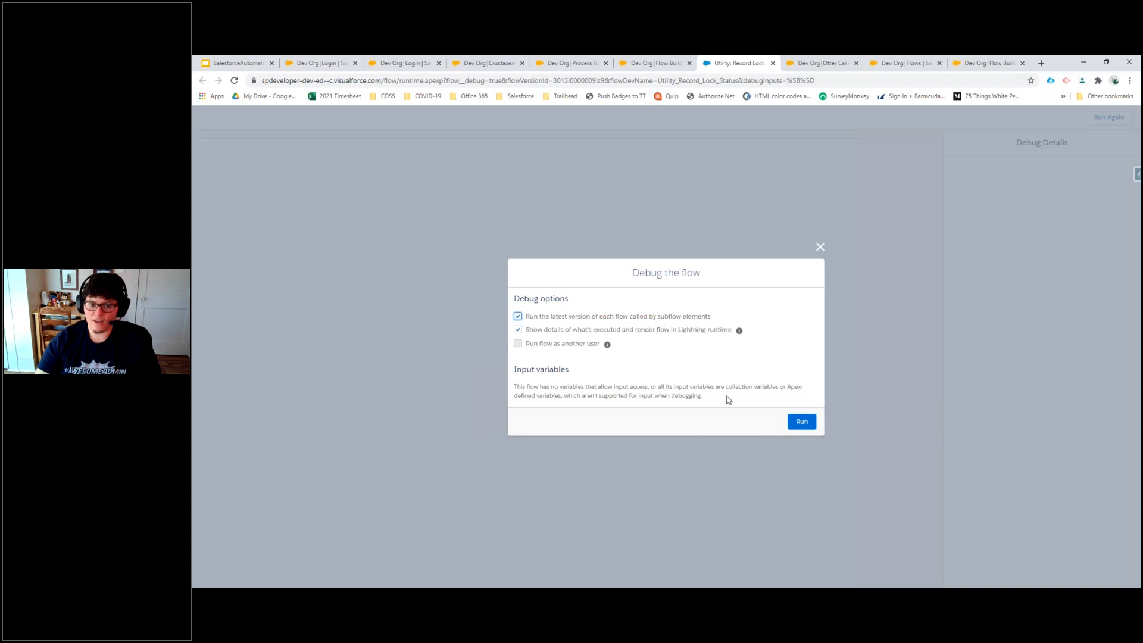
pyautogui.click(813, 423)
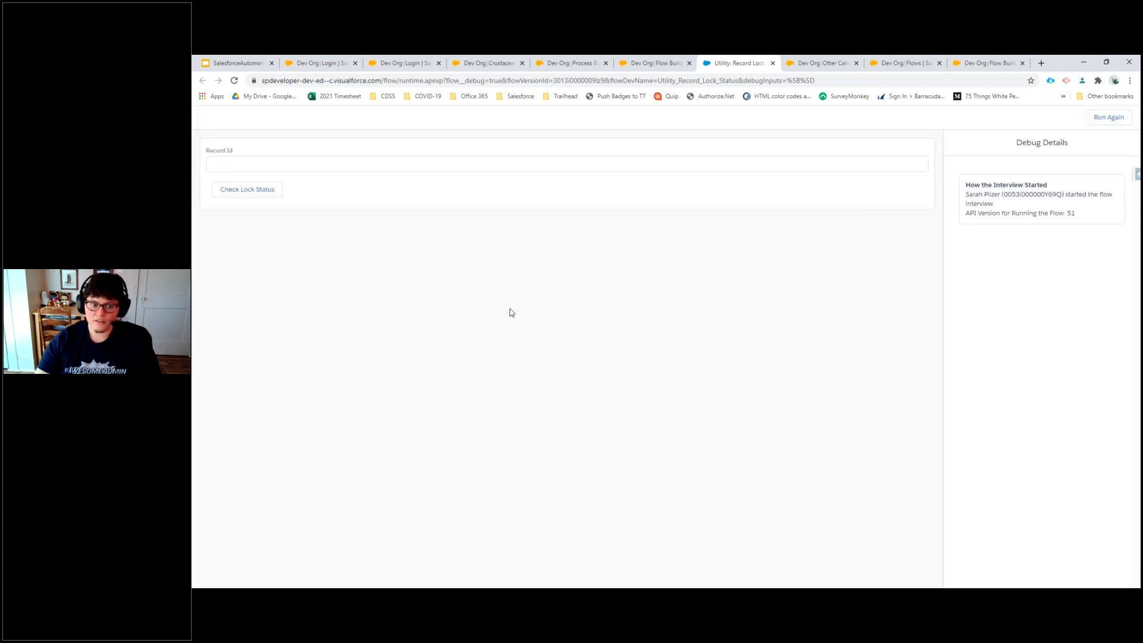
pyautogui.click(234, 159)
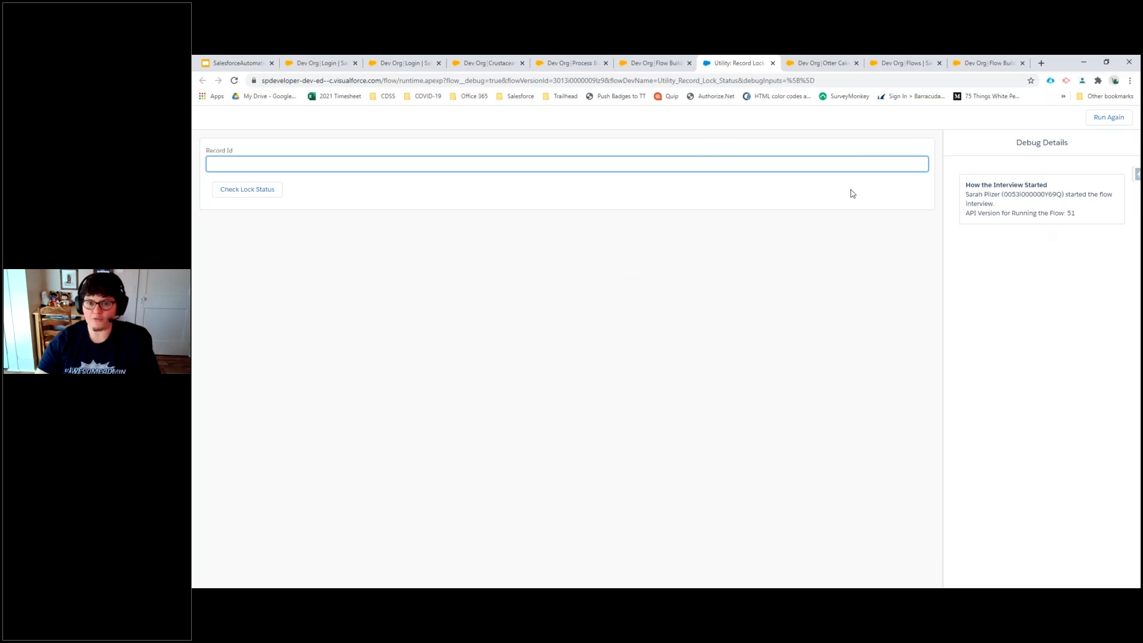
pyautogui.click(662, 69)
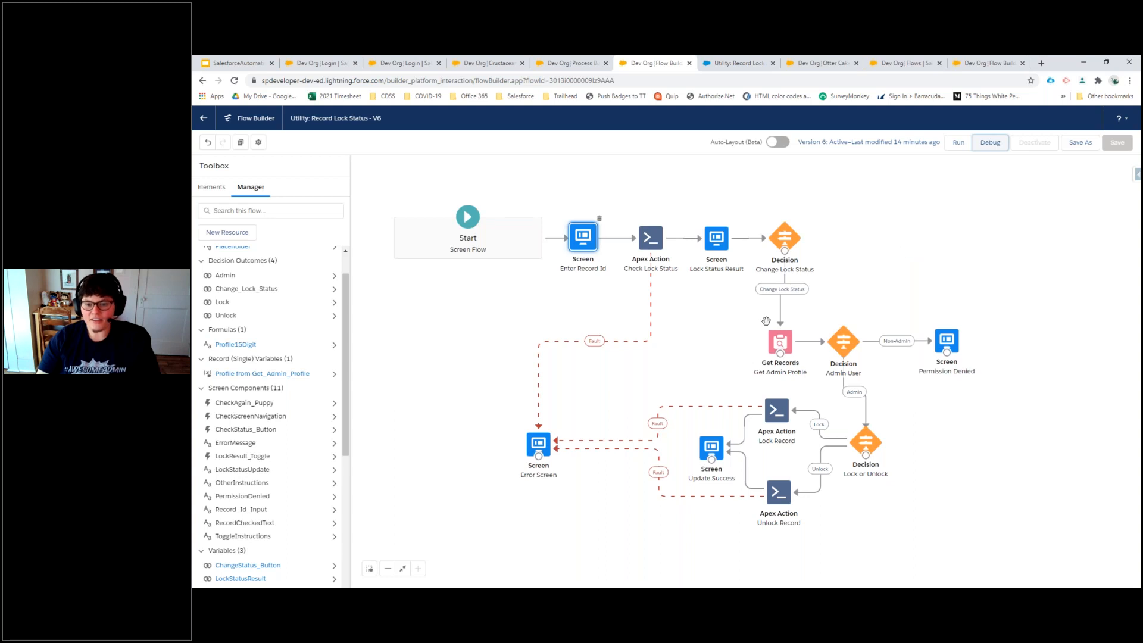
# Set the Get Admin Profile element to choose fields and assign variables (advanced), storing field values in separate variables.
pyautogui.doubleClick(786, 343)
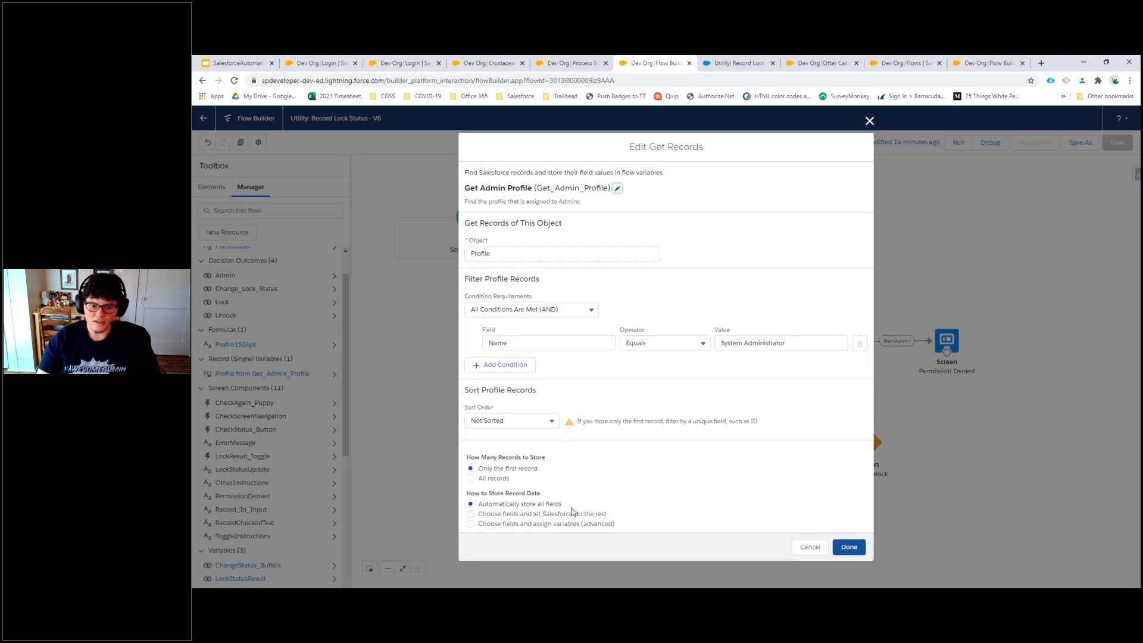
pyautogui.moveTo(568, 510); pyautogui.dragTo(488, 502)
pyautogui.click(544, 506)
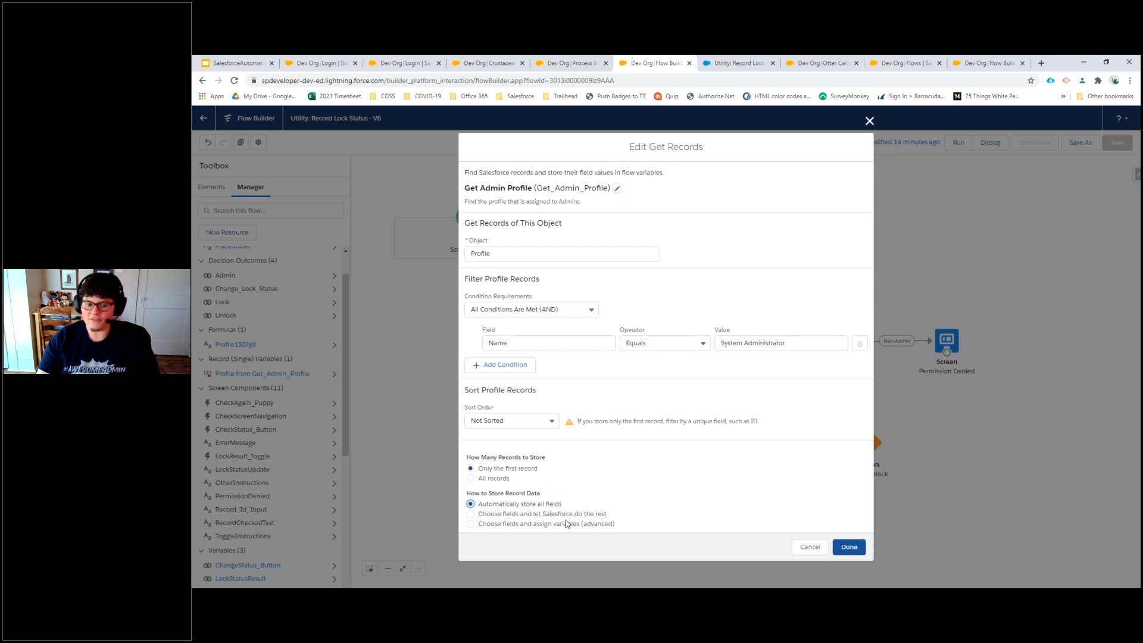
pyautogui.click(470, 524)
pyautogui.scroll(-2, 677, 490)
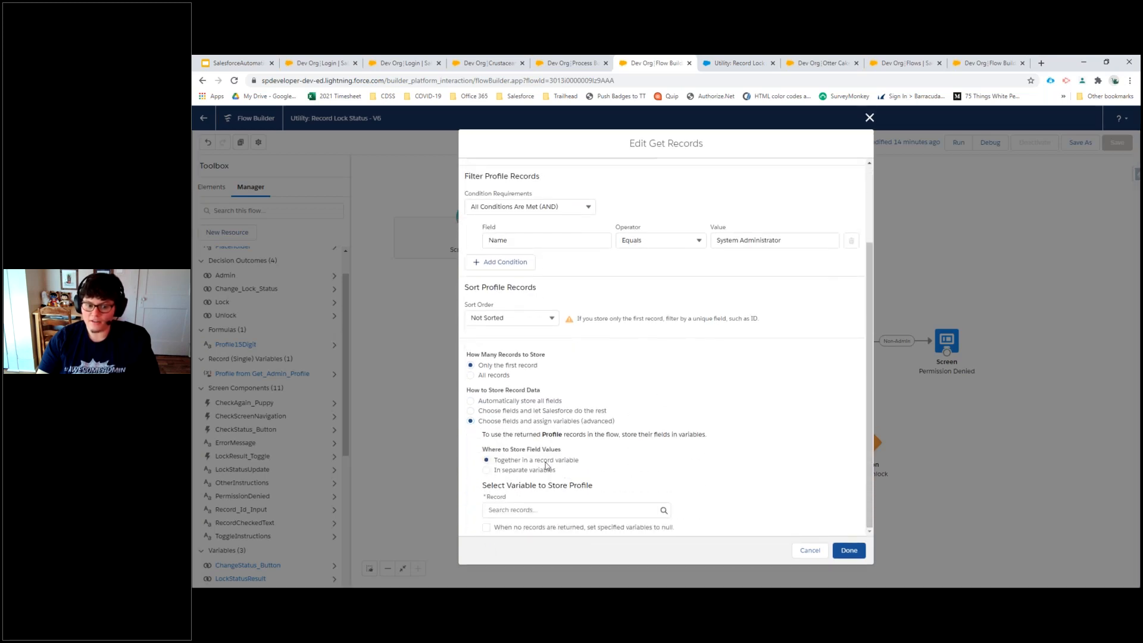
pyautogui.click(536, 470)
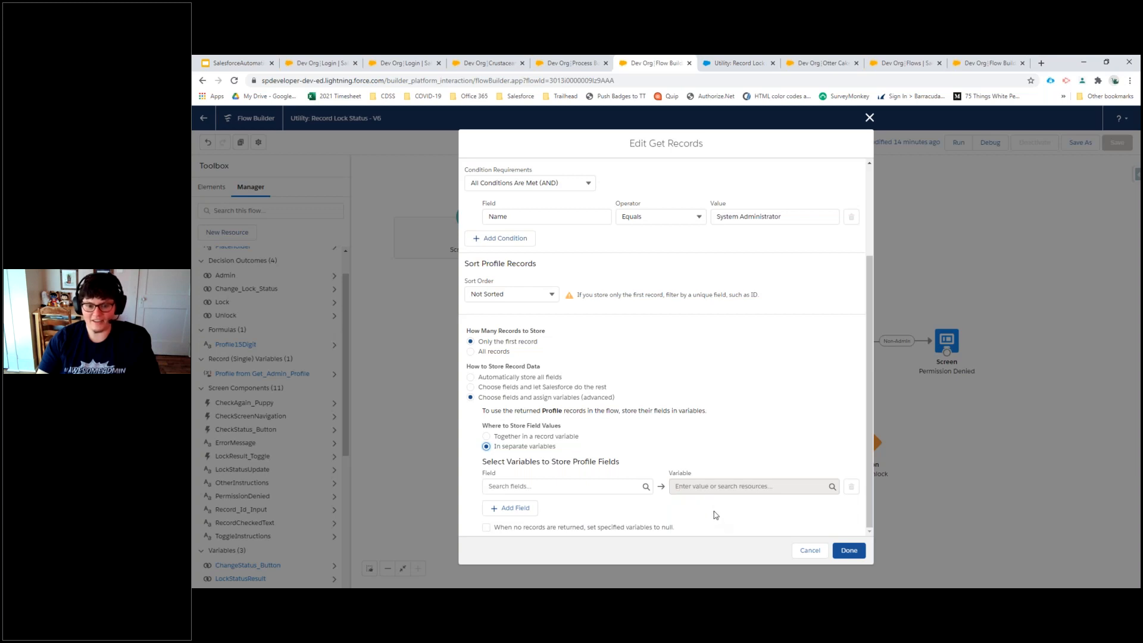
pyautogui.click(847, 551)
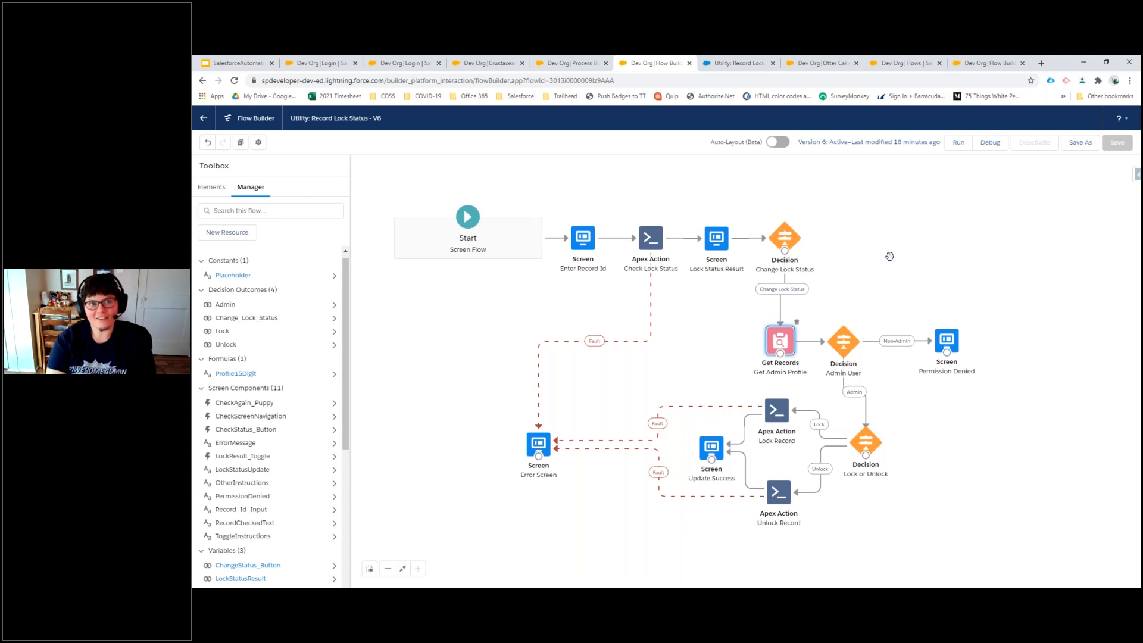
# Try adding the custom datatableV2 component above the navigation button on the Permission Denied screen, then discard the screen changes.
pyautogui.doubleClick(948, 343)
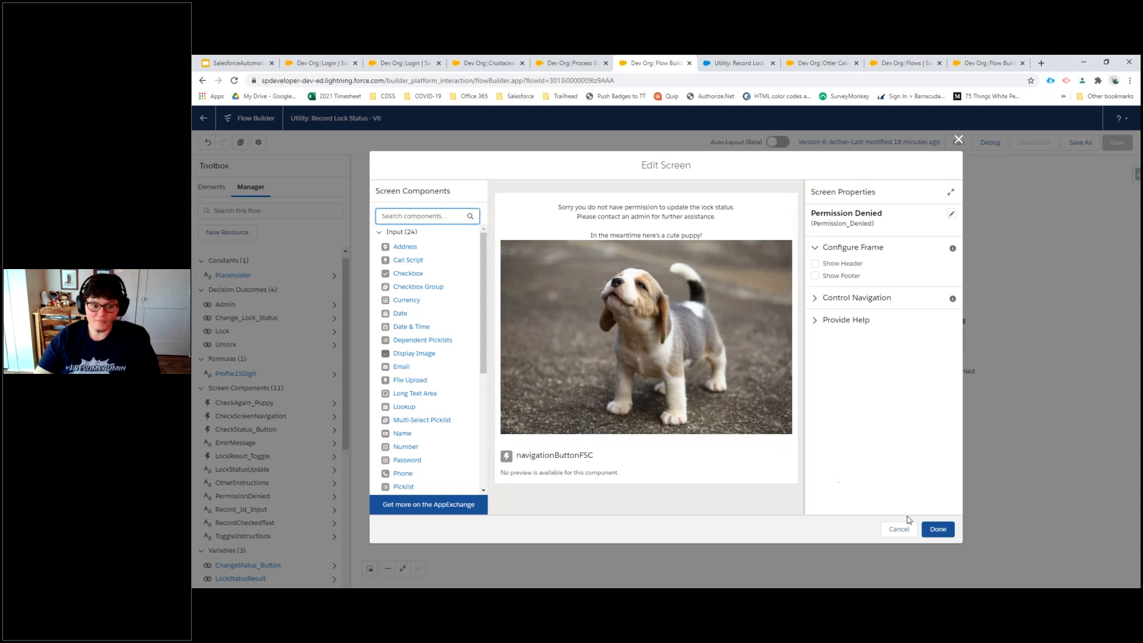
pyautogui.click(937, 529)
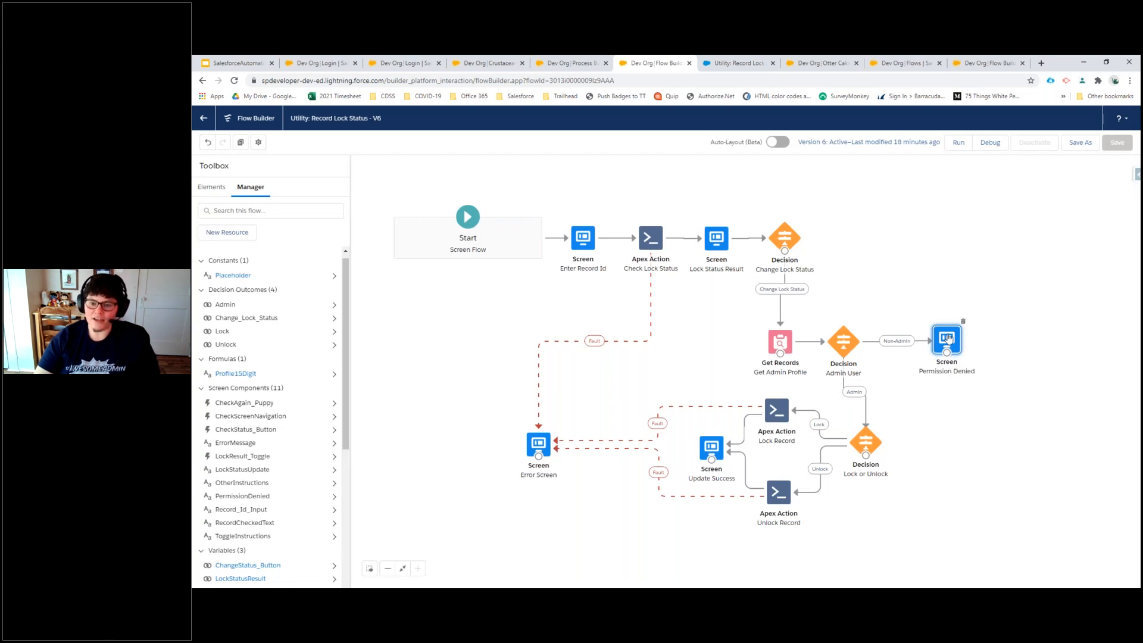
pyautogui.doubleClick(949, 339)
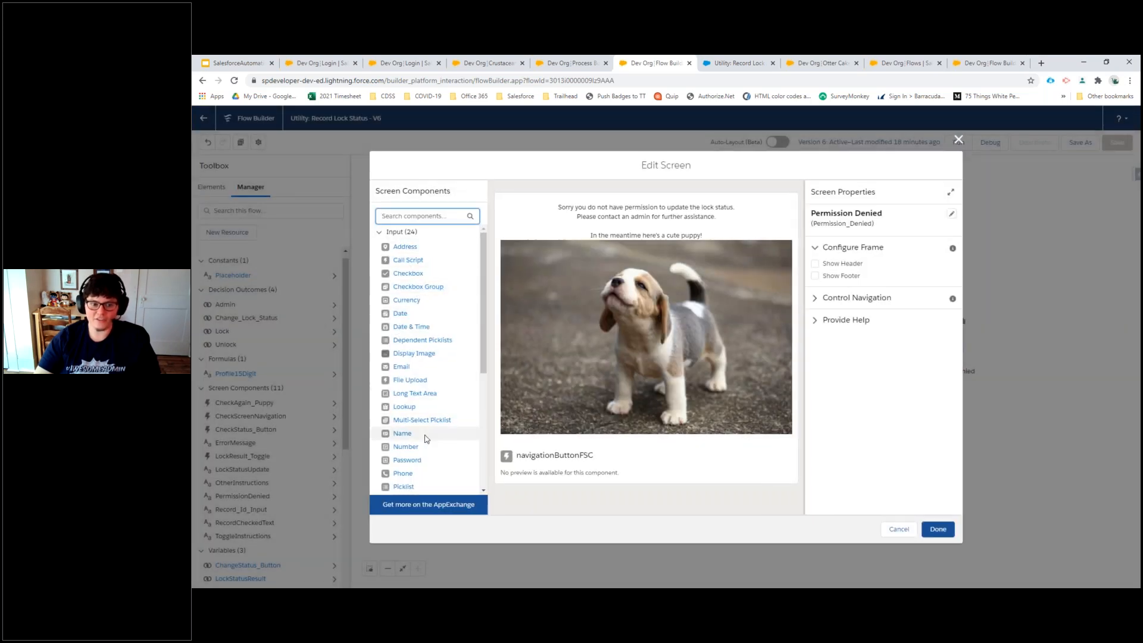
pyautogui.scroll(-3, 423, 436)
pyautogui.scroll(-1, 423, 436)
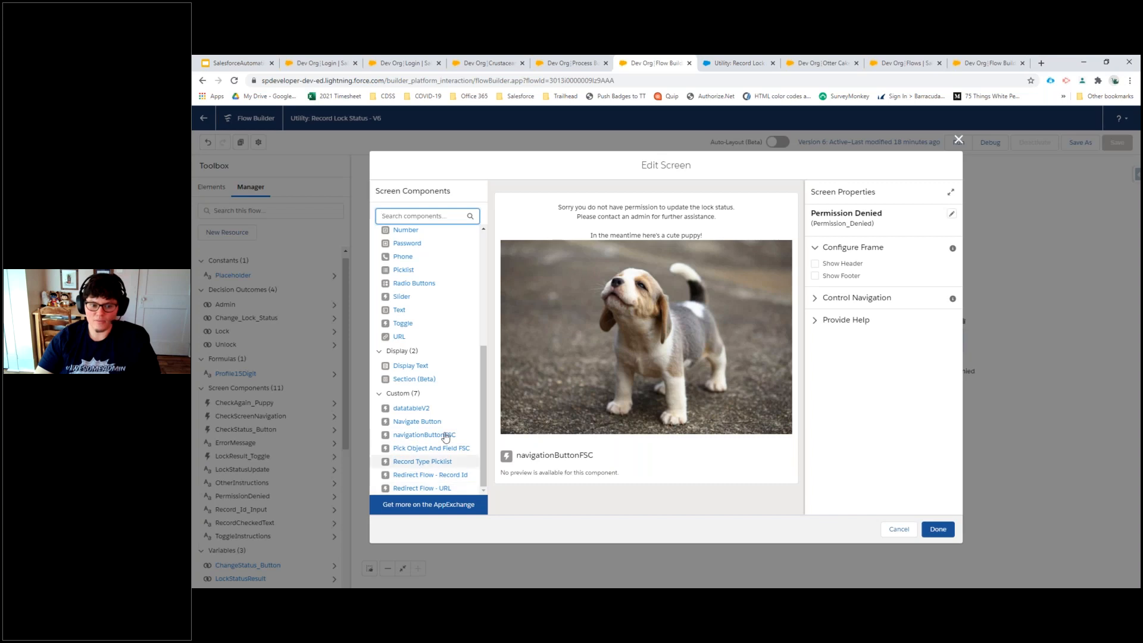
pyautogui.moveTo(411, 409); pyautogui.dragTo(557, 461)
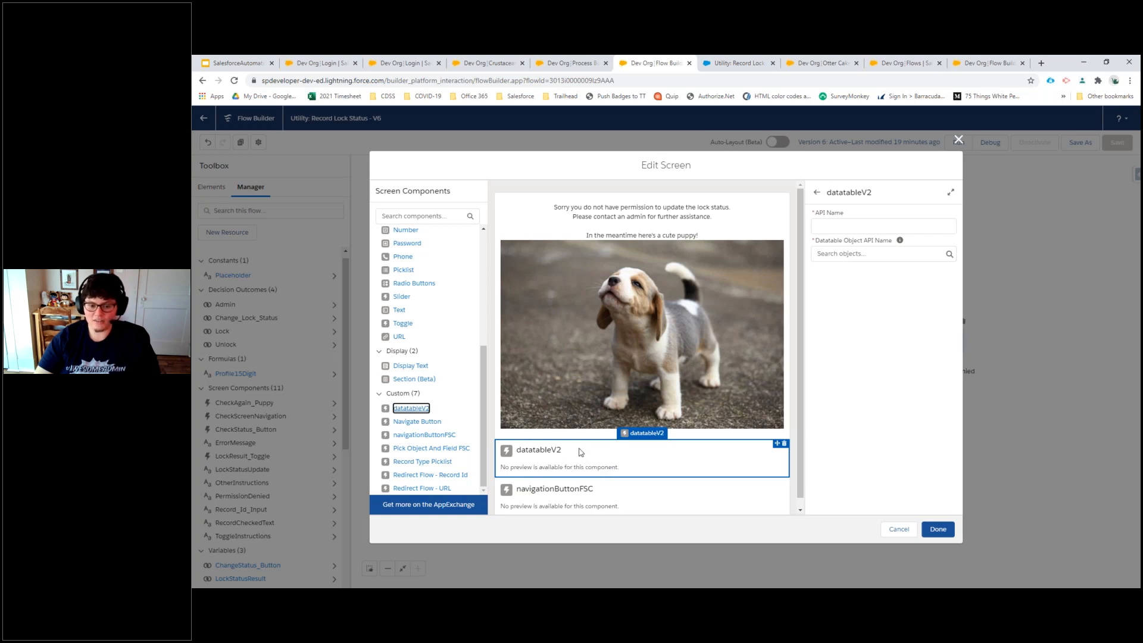
pyautogui.click(898, 531)
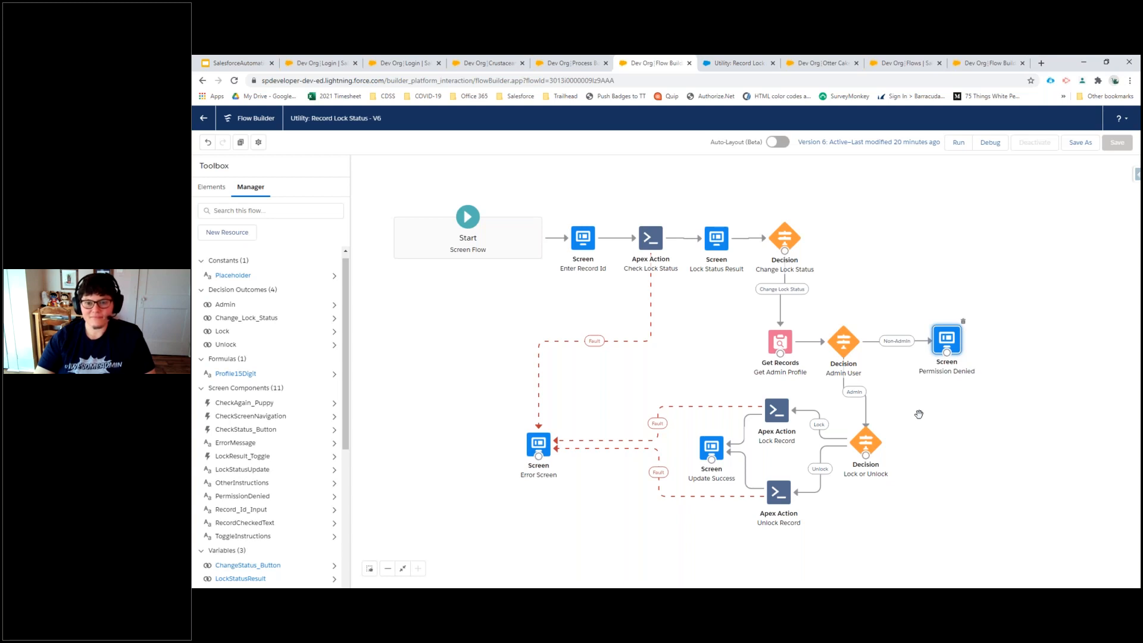
# Switch to the Google Slides presentation.
pyautogui.click(208, 64)
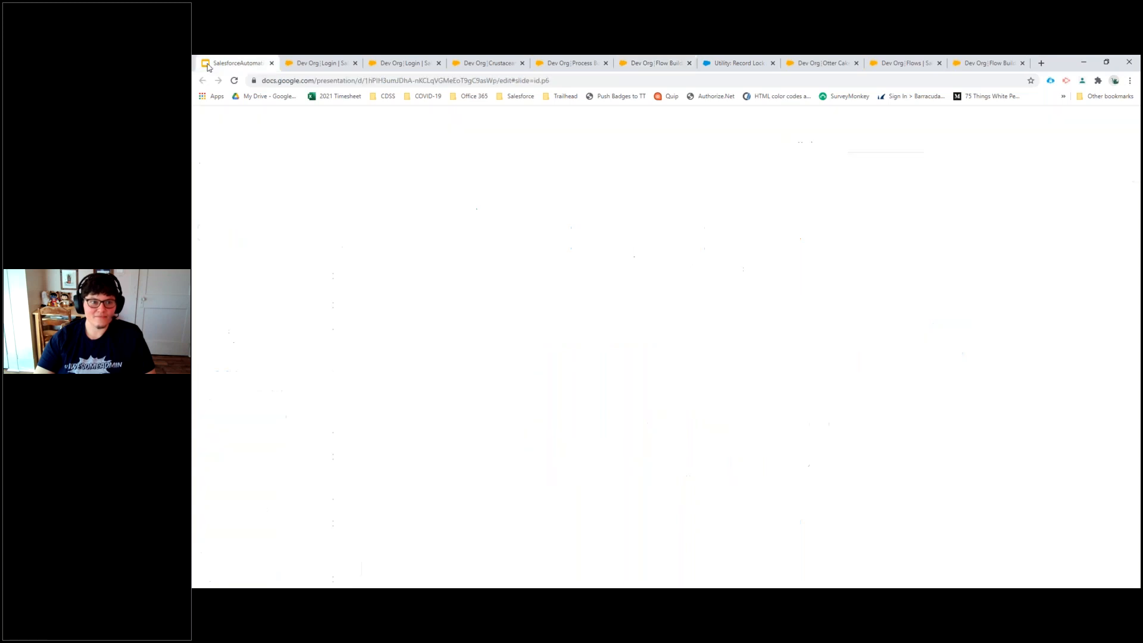